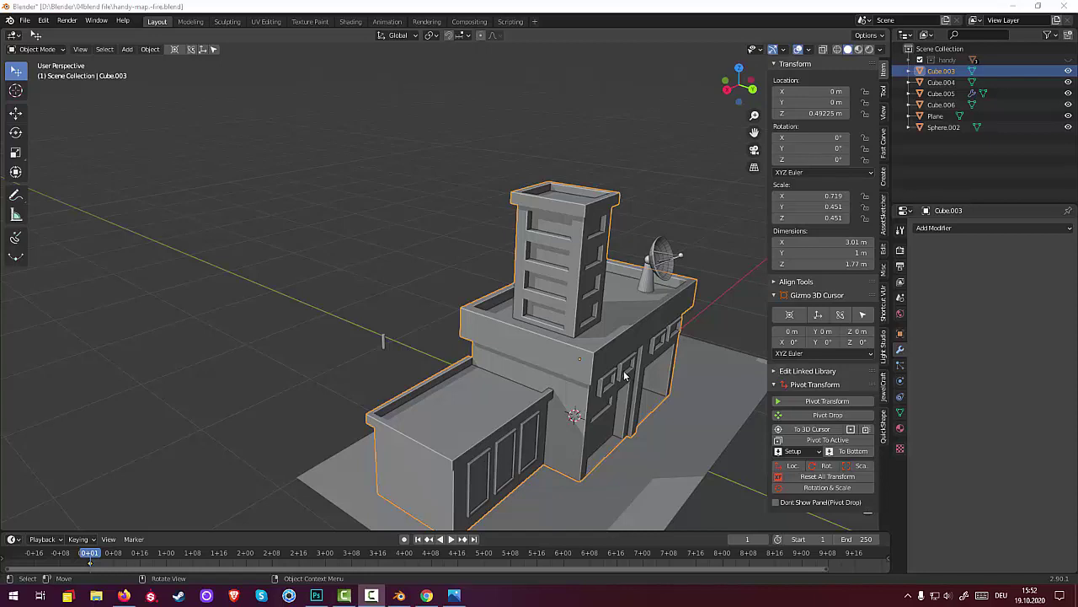
# - Select the lower roof's three top rim edges in the building's Edit Mode
pyautogui.click(384, 343)
pyautogui.moveTo(402, 362); pyautogui.dragTo(383, 354, button='middle')
pyautogui.click(483, 416)
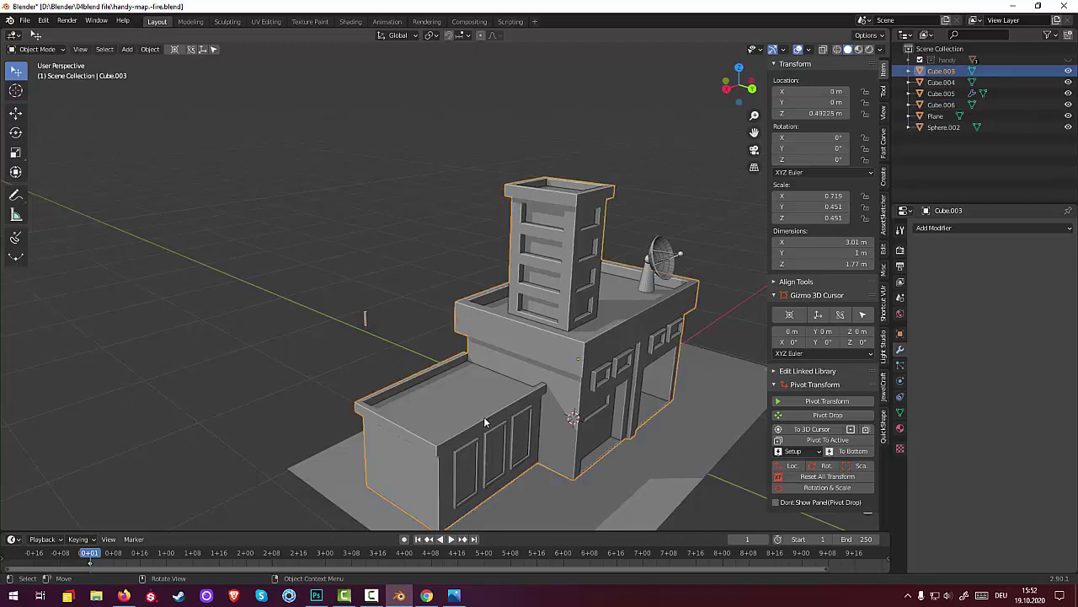
pyautogui.moveTo(484, 416)
pyautogui.mouseDown(button='middle')
pyautogui.moveTo(536, 442)
pyautogui.moveTo(498, 430)
pyautogui.mouseUp(button='middle')
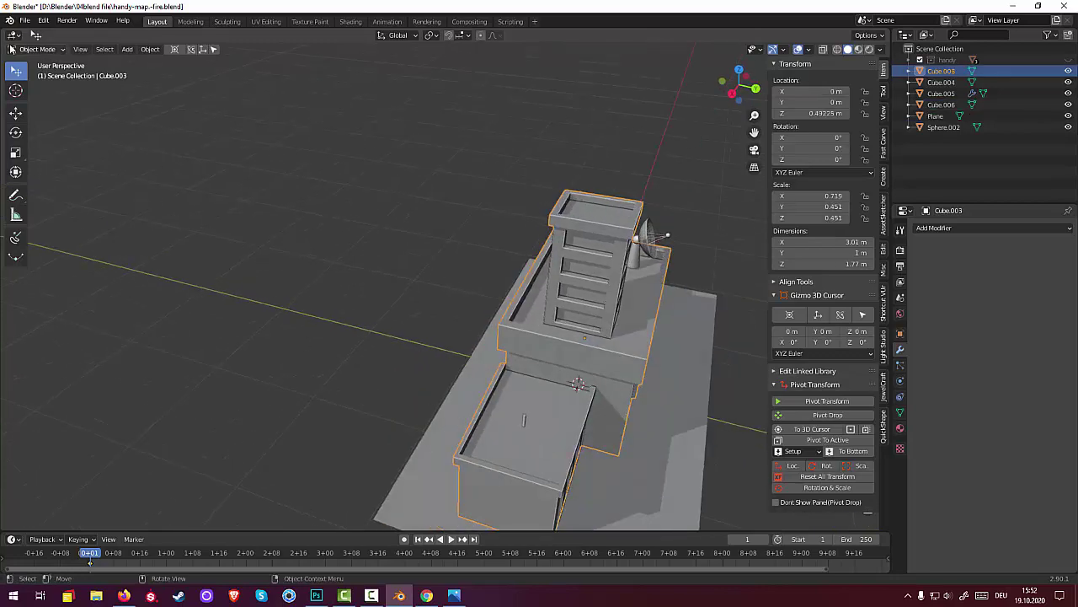
pyautogui.click(37, 49)
pyautogui.click(39, 75)
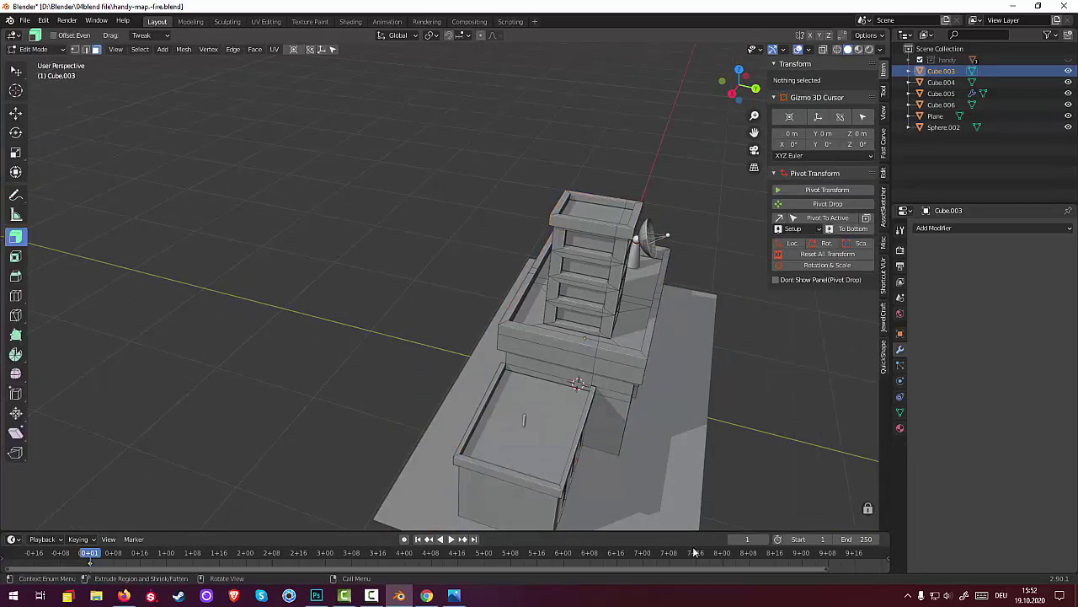
pyautogui.click(583, 422)
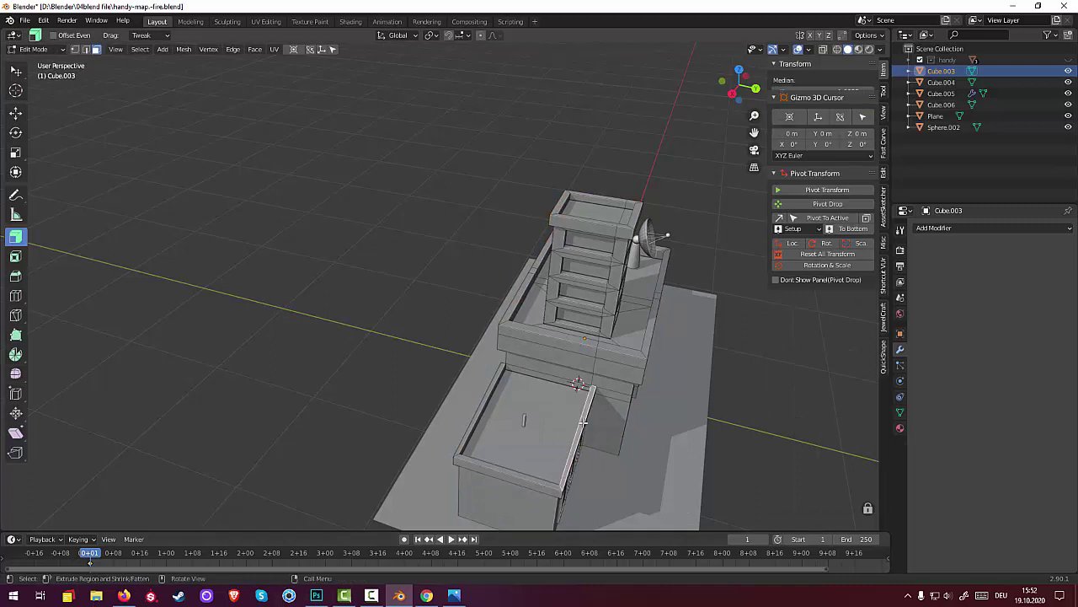
pyautogui.keyDown('shift'); pyautogui.click(541, 481); pyautogui.keyUp('shift')
pyautogui.keyDown('shift'); pyautogui.click(473, 417); pyautogui.keyUp('shift')
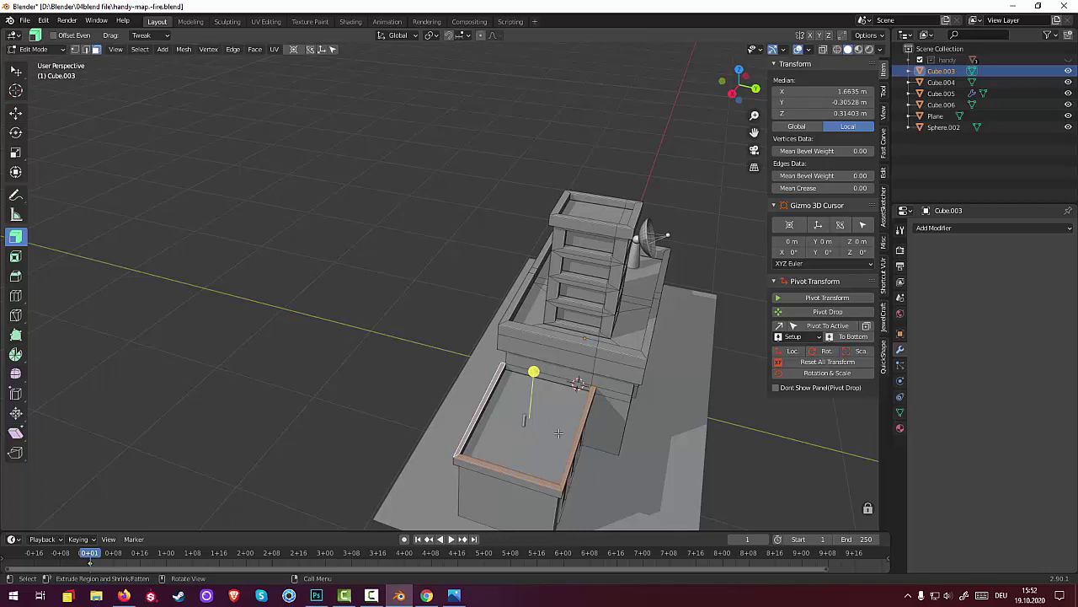
# - Duplicate the rim edges 0.135 m up along Z, separate them into Cube.007, and exit Edit Mode
pyautogui.moveTo(559, 433); pyautogui.dragTo(561, 419)
pyautogui.press('z')
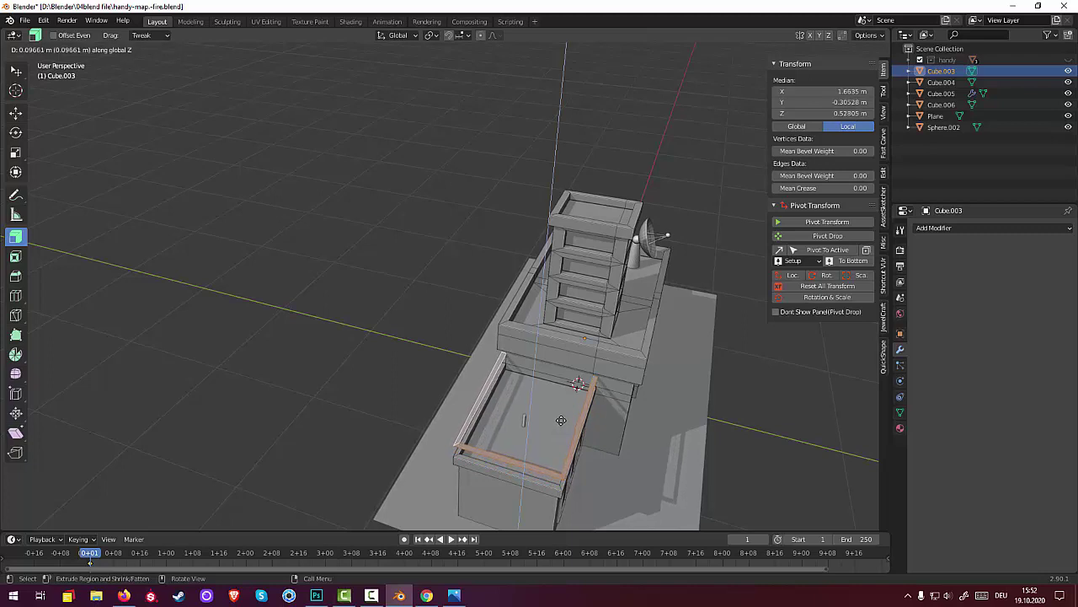
pyautogui.moveTo(561, 420); pyautogui.dragTo(561, 418)
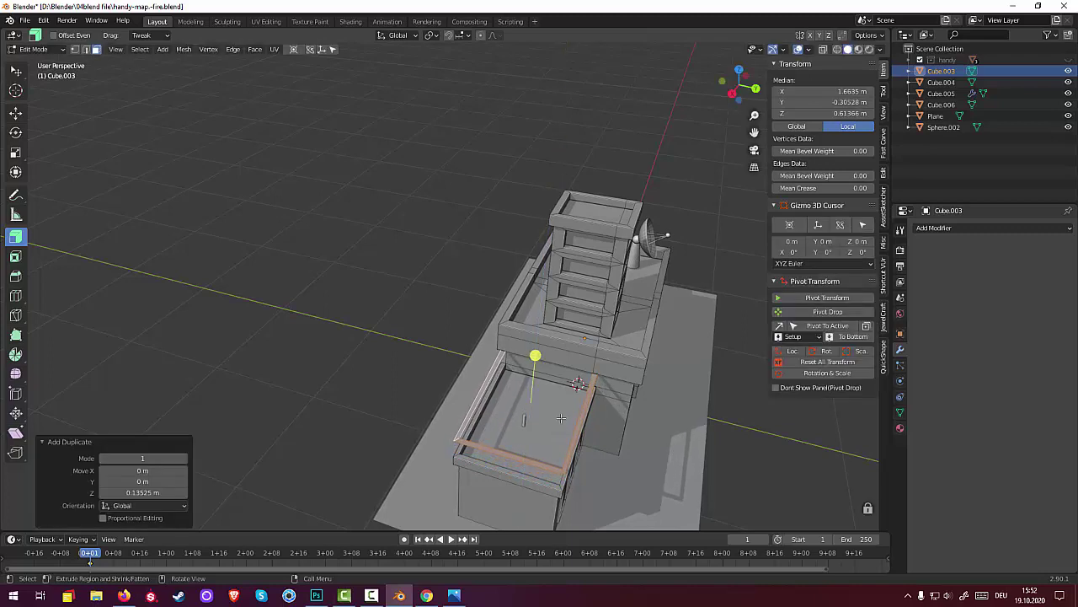
pyautogui.press('p')
pyautogui.click(560, 413)
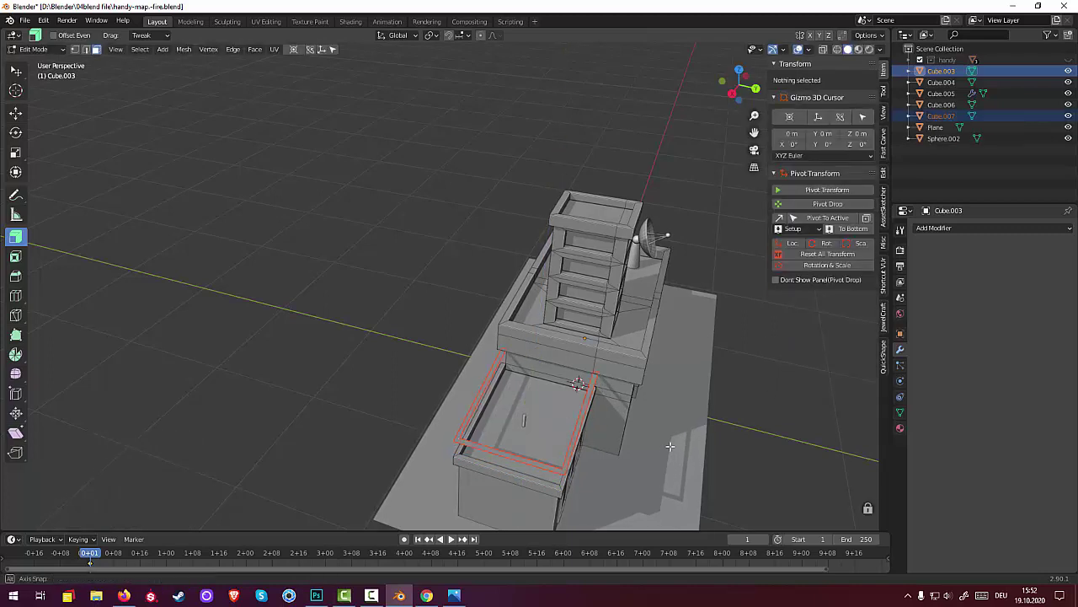
pyautogui.moveTo(560, 418)
pyautogui.mouseDown(button='middle')
pyautogui.moveTo(629, 411)
pyautogui.moveTo(599, 410)
pyautogui.mouseUp(button='middle')
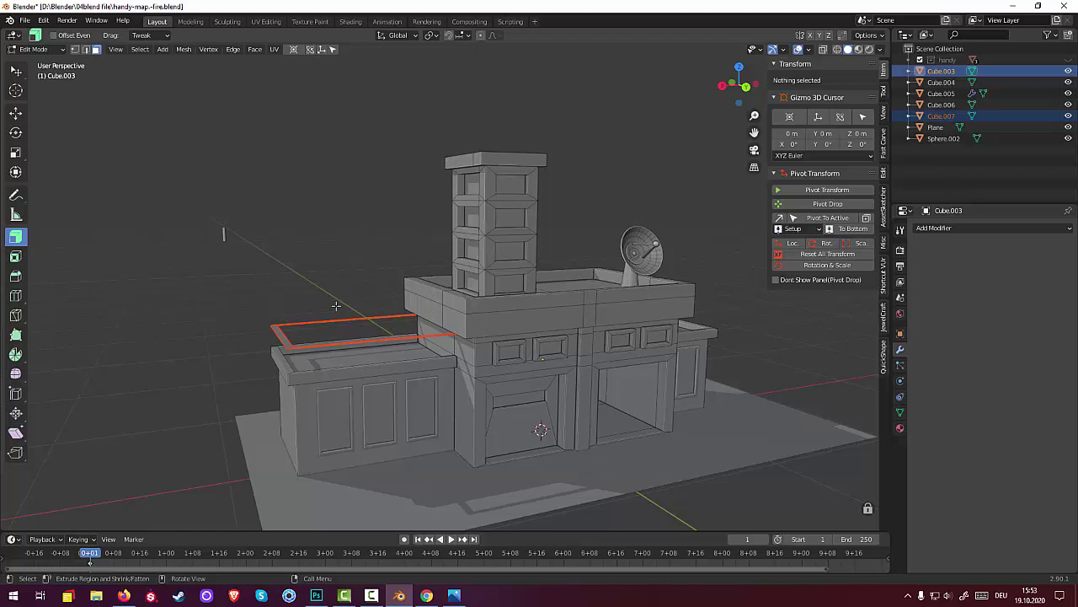
pyautogui.click(25, 50)
pyautogui.click(31, 63)
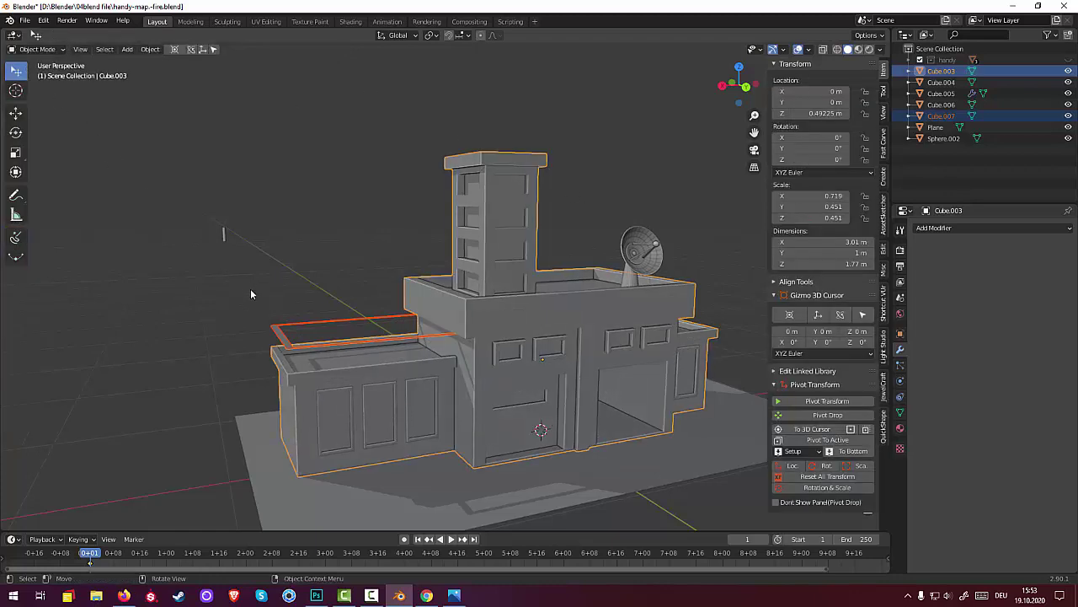
# - In Cube.007's Edit Mode, extrude its three rim edges upward into a thin railing bar
pyautogui.click(289, 340)
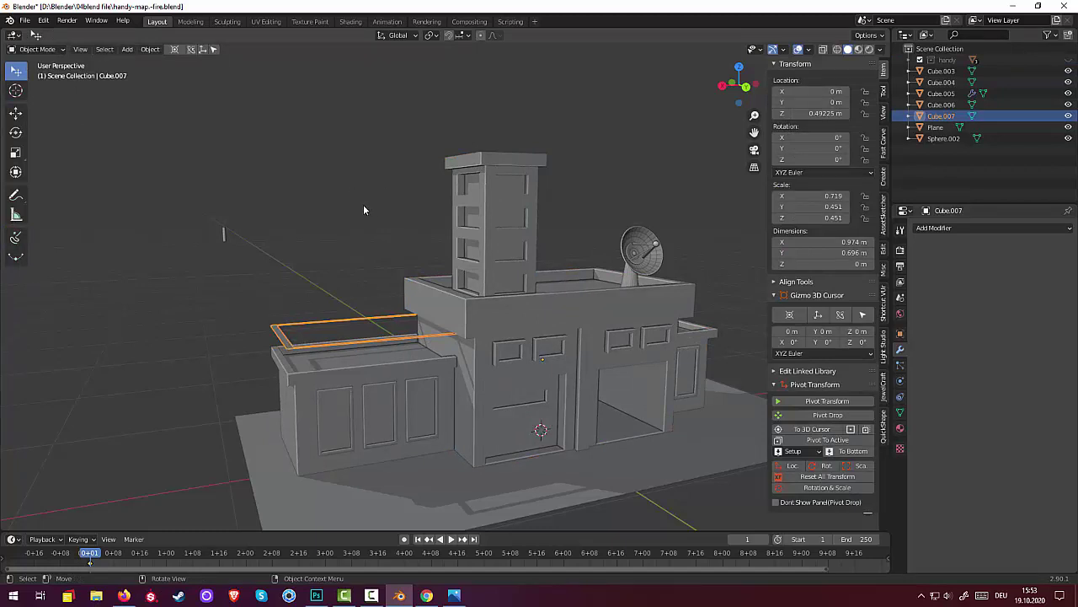
pyautogui.click(34, 49)
pyautogui.click(34, 75)
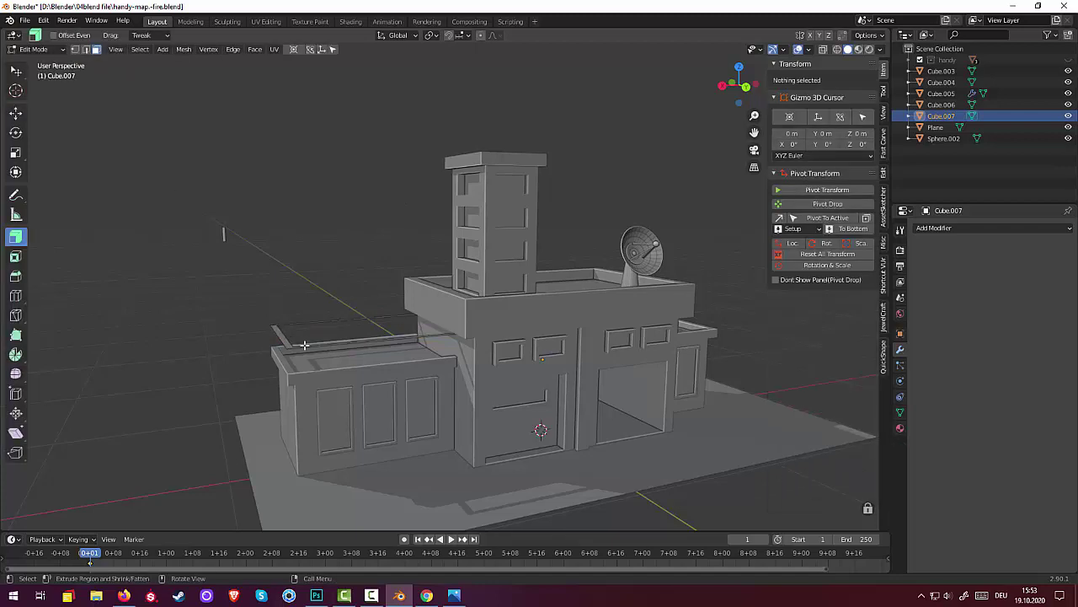
pyautogui.click(280, 337)
pyautogui.moveTo(280, 337); pyautogui.dragTo(333, 409, button='middle')
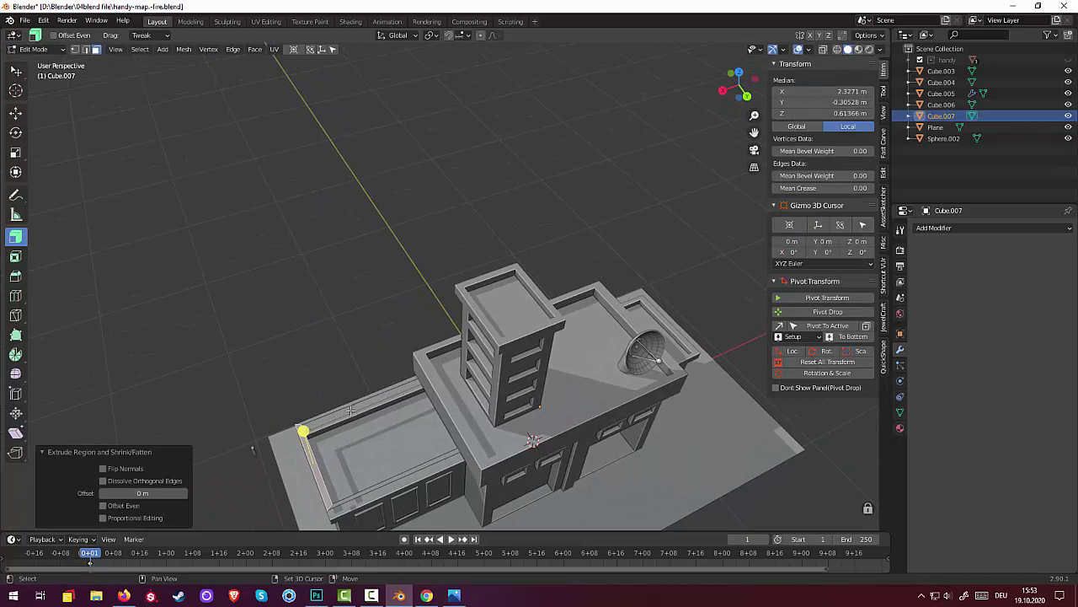
pyautogui.moveTo(529, 463); pyautogui.dragTo(508, 468, button='middle')
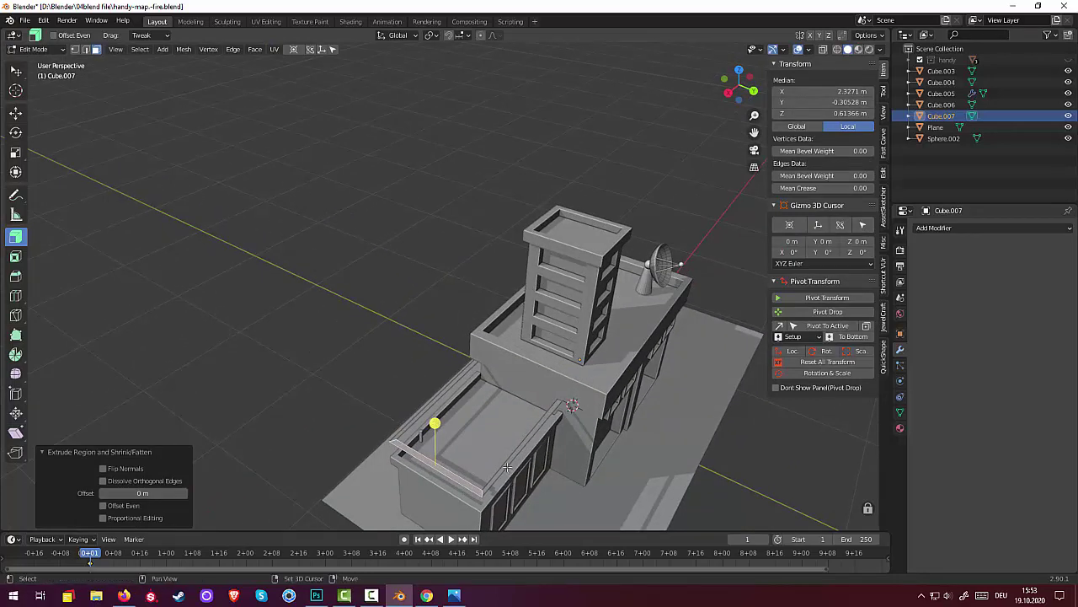
pyautogui.keyDown('shift'); pyautogui.click(508, 469); pyautogui.keyUp('shift')
pyautogui.keyDown('shift'); pyautogui.click(423, 412); pyautogui.keyUp('shift')
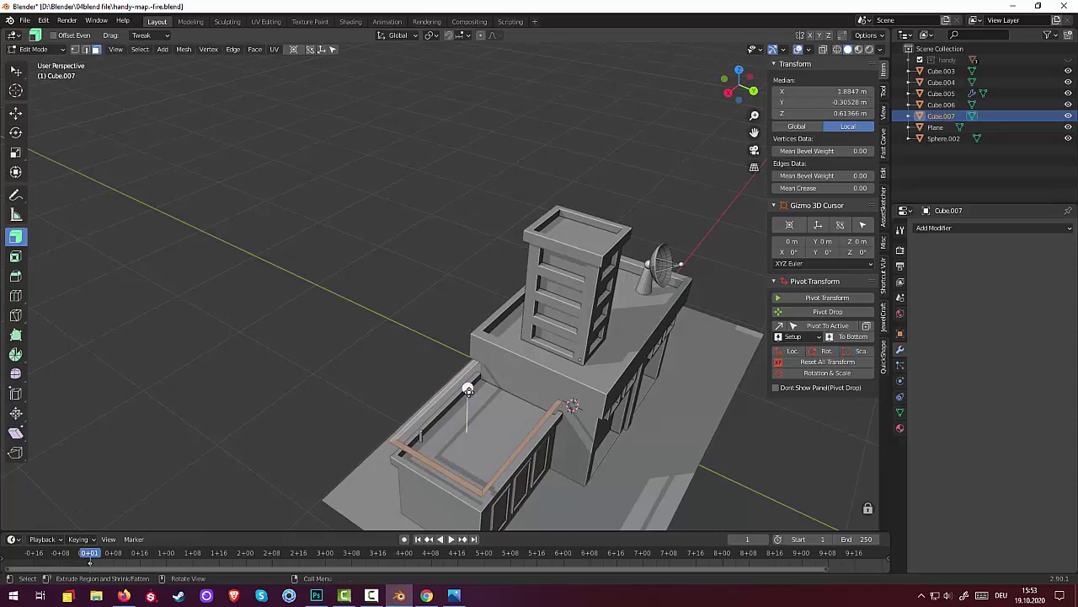
pyautogui.moveTo(468, 390); pyautogui.dragTo(469, 380)
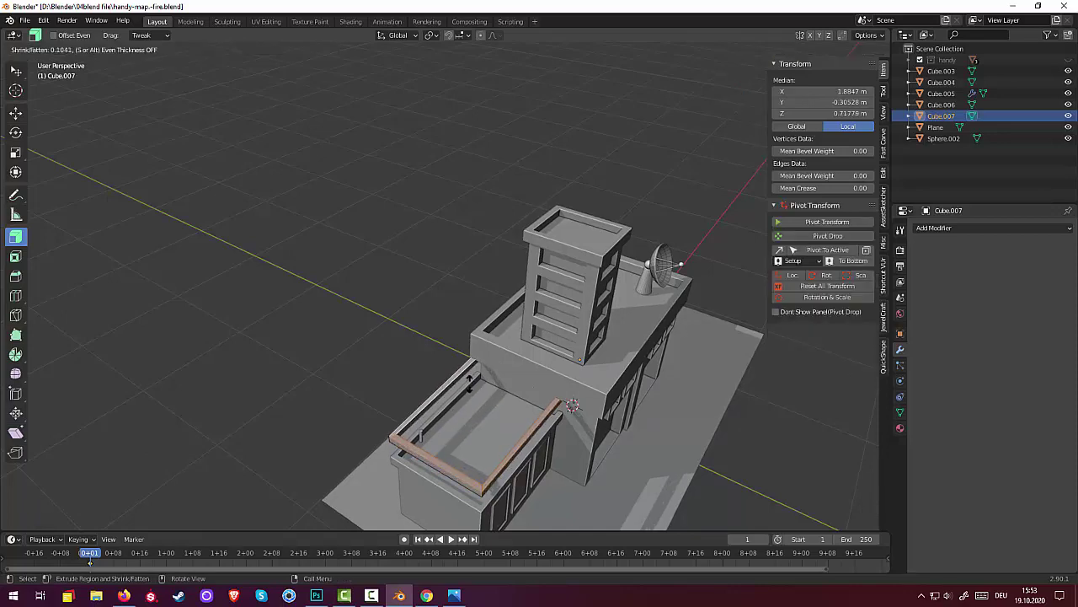
pyautogui.hotkey('alt', 'a')
# - Extrude the railing's left edge loop slightly downward along its normal
pyautogui.moveTo(470, 384)
pyautogui.mouseDown(button='middle')
pyautogui.moveTo(557, 396)
pyautogui.moveTo(550, 366)
pyautogui.moveTo(541, 447)
pyautogui.mouseUp(button='middle')
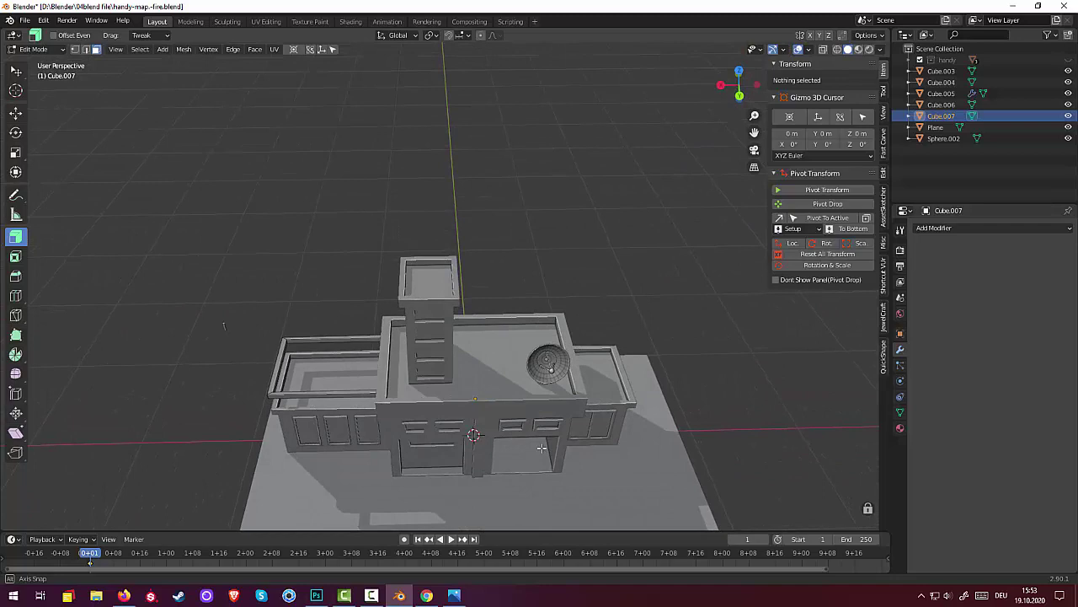
pyautogui.keyDown('alt'); pyautogui.click(307, 317); pyautogui.keyUp('alt')
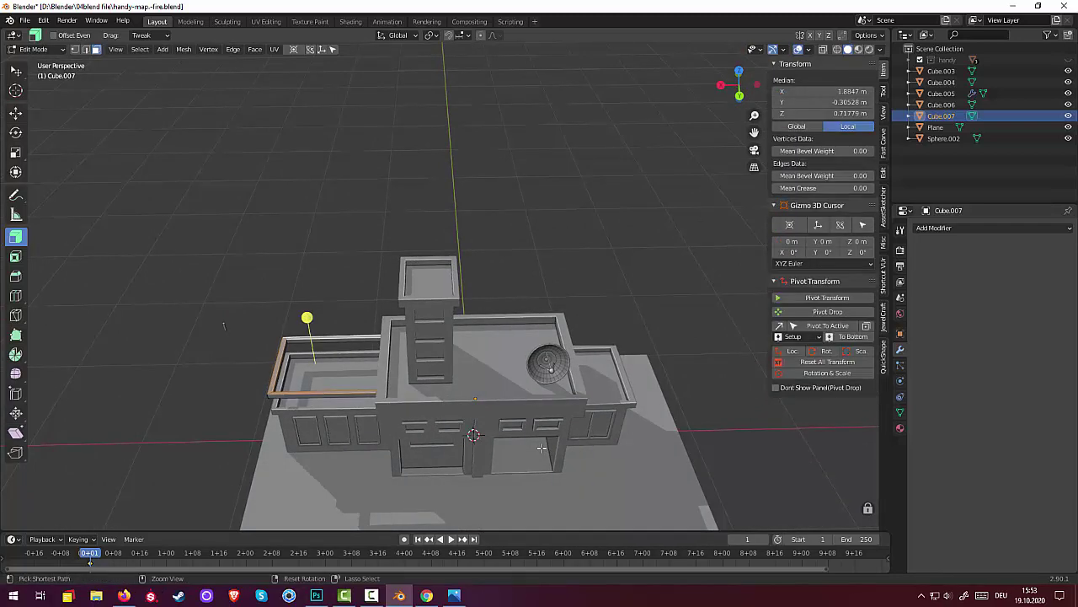
pyautogui.moveTo(469, 370); pyautogui.dragTo(457, 362, button='middle')
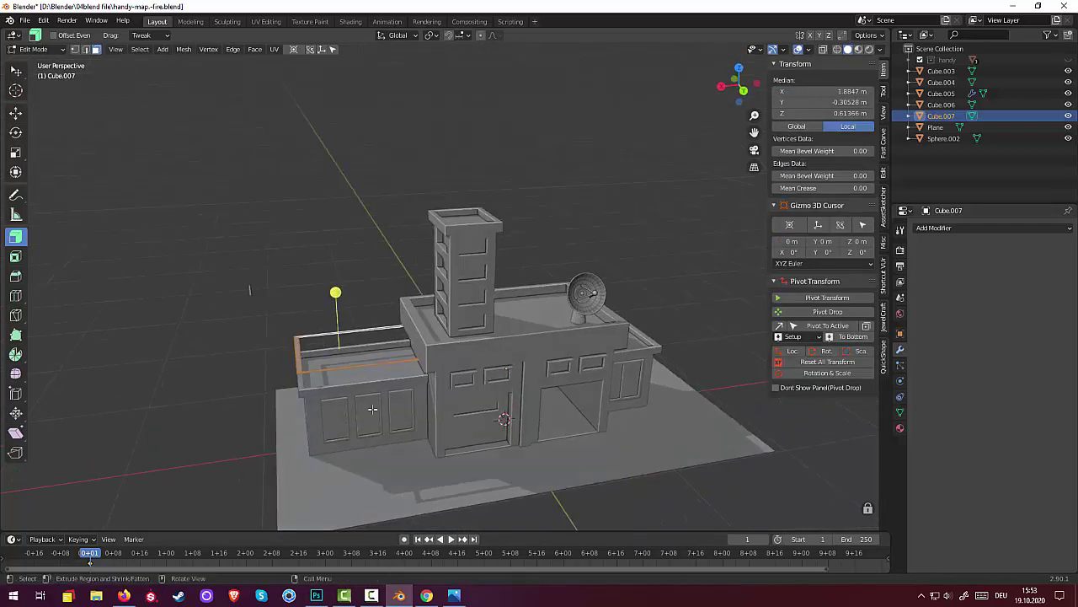
pyautogui.scroll(1, 373, 410)
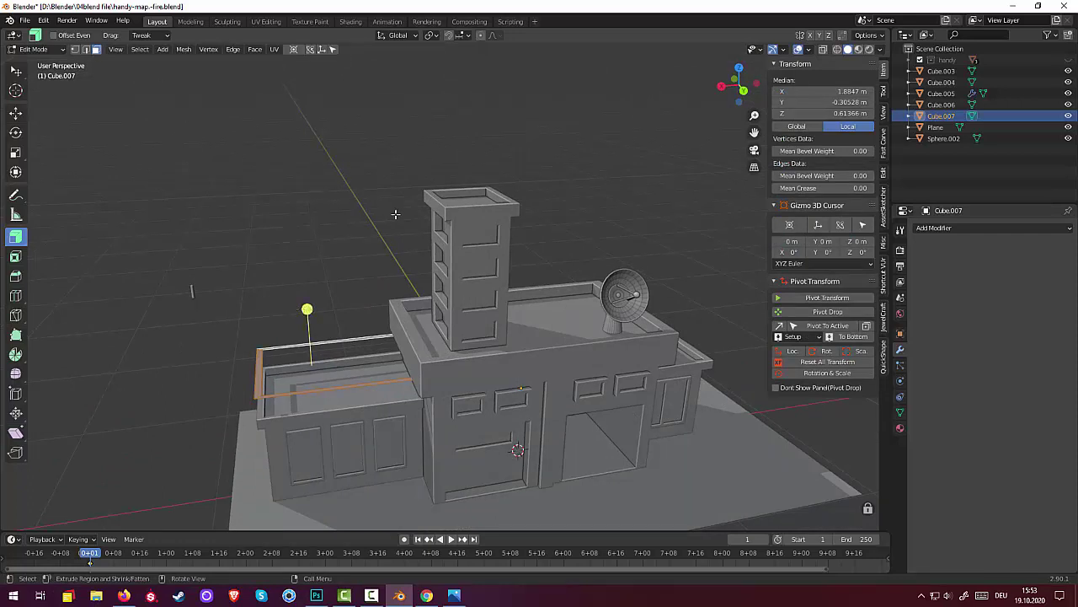
pyautogui.press('e')
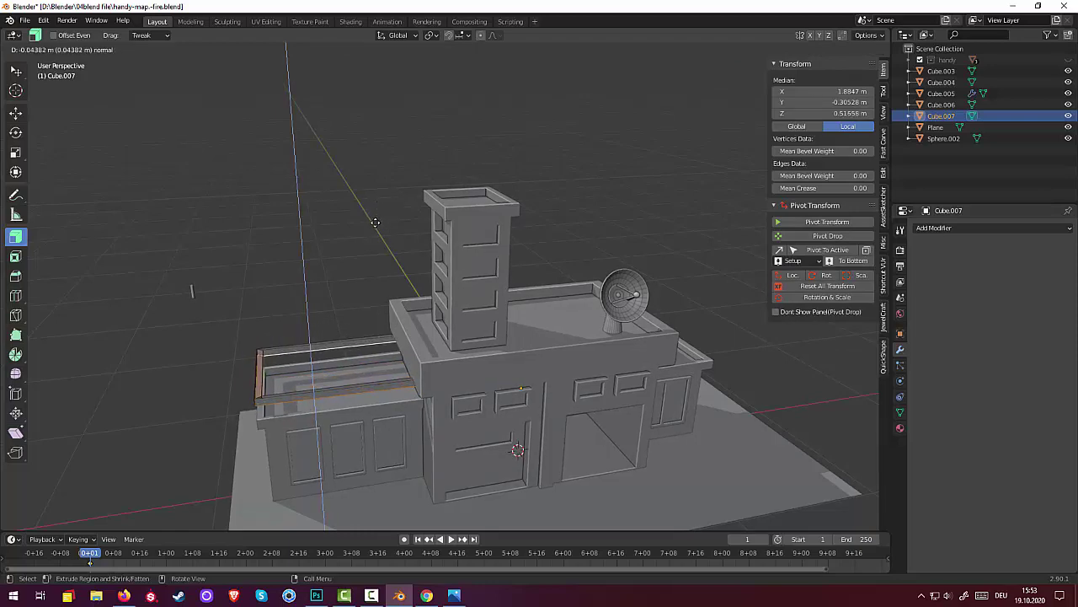
pyautogui.click(376, 221)
# - In Edge select mode, select the outer top rail edges and start scaling them inward
pyautogui.moveTo(370, 407); pyautogui.dragTo(409, 417, button='middle')
pyautogui.scroll(2, 408, 417)
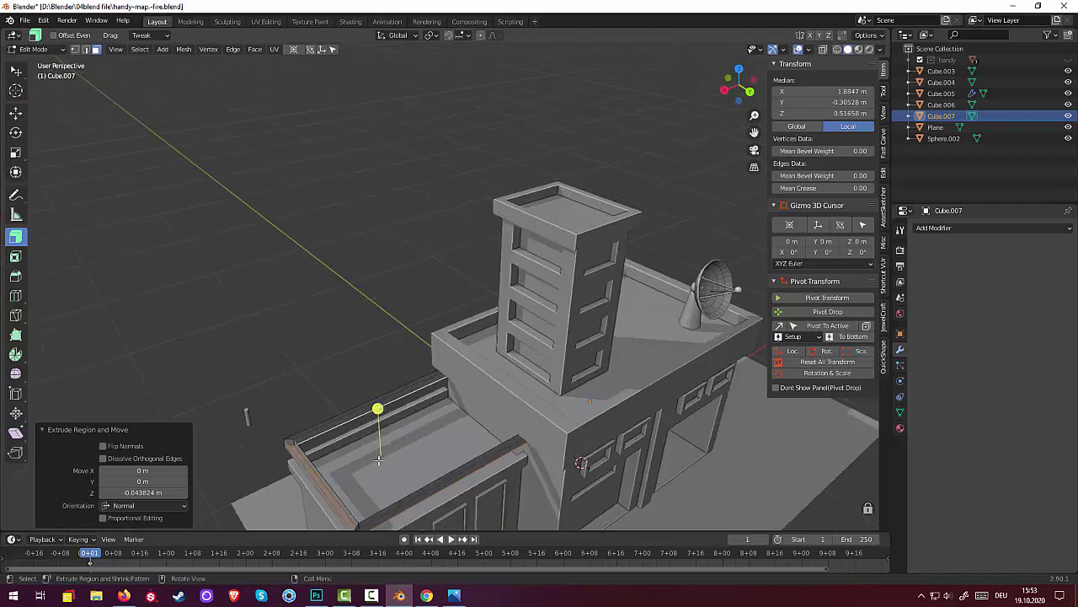
pyautogui.scroll(2, 377, 459)
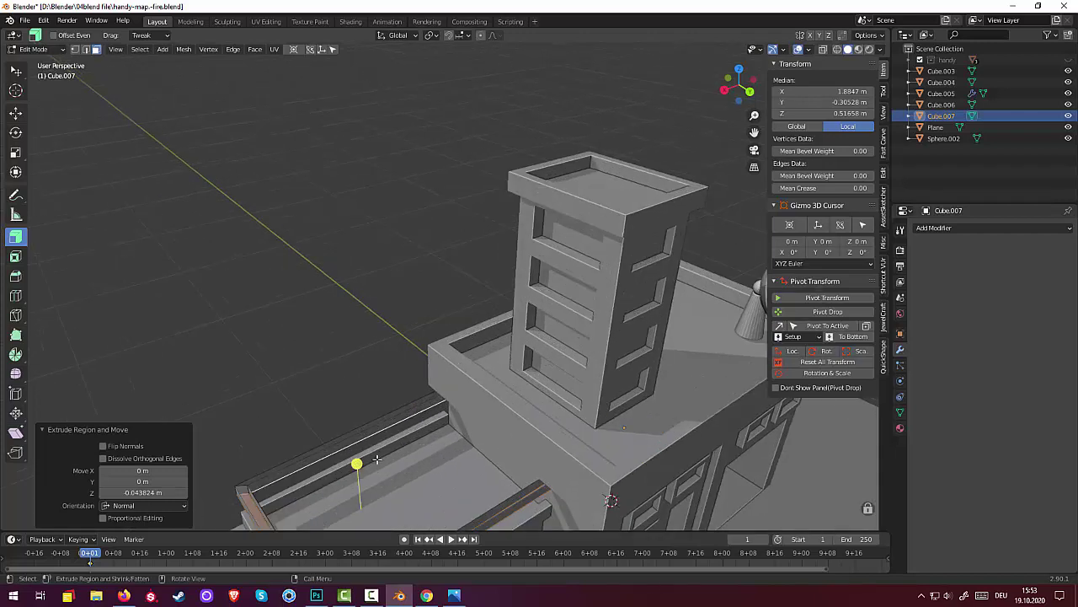
pyautogui.click(308, 457)
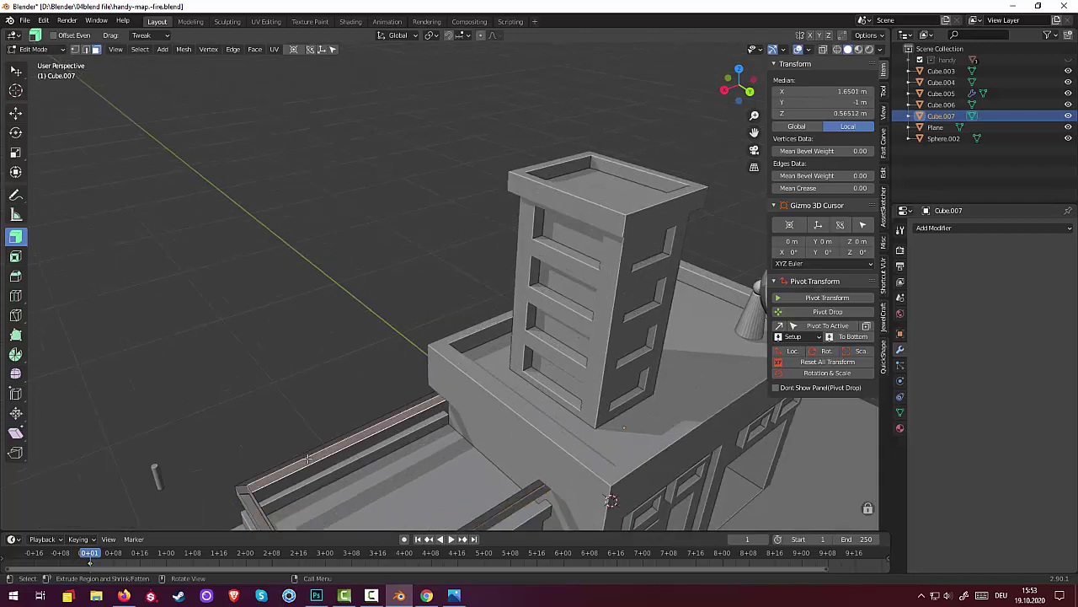
pyautogui.click(85, 49)
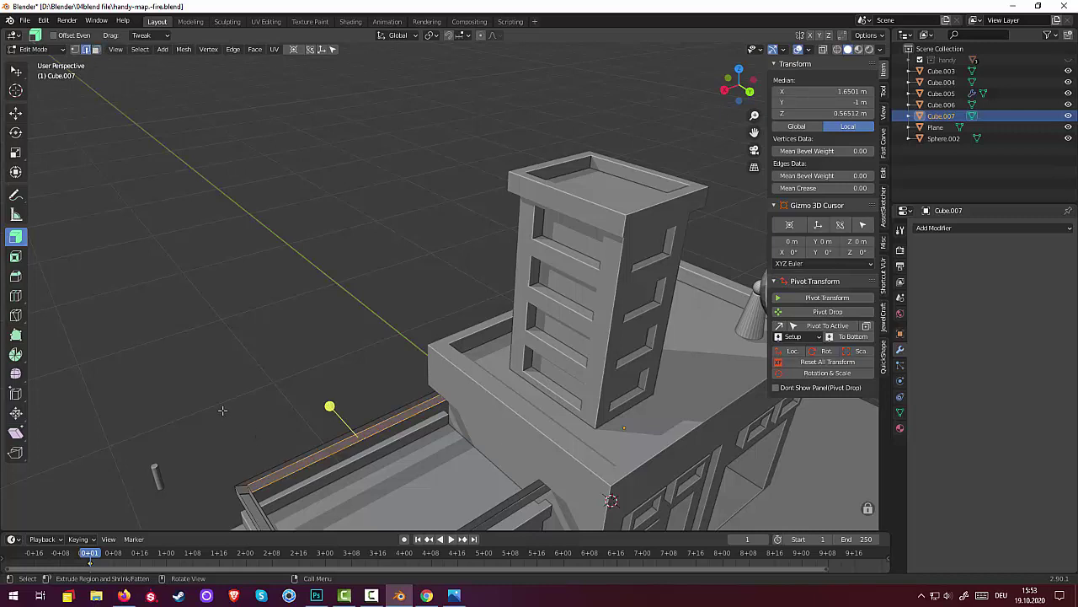
pyautogui.click(284, 466)
pyautogui.keyDown('shift'); pyautogui.click(243, 489); pyautogui.keyUp('shift')
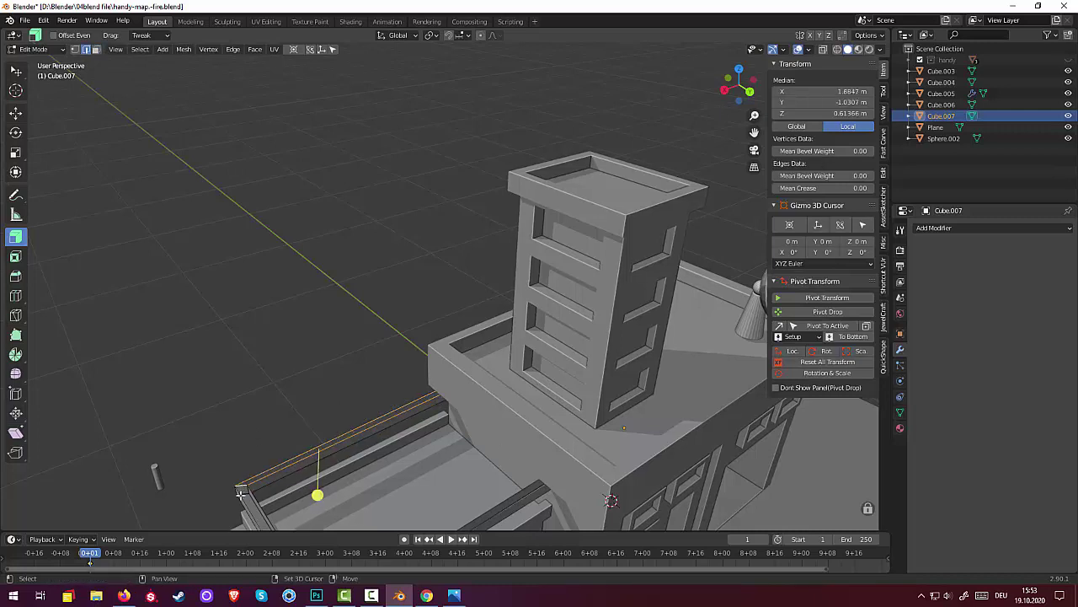
pyautogui.keyDown('shift'); pyautogui.click(251, 495); pyautogui.keyUp('shift')
pyautogui.moveTo(278, 505); pyautogui.dragTo(316, 498, button='middle')
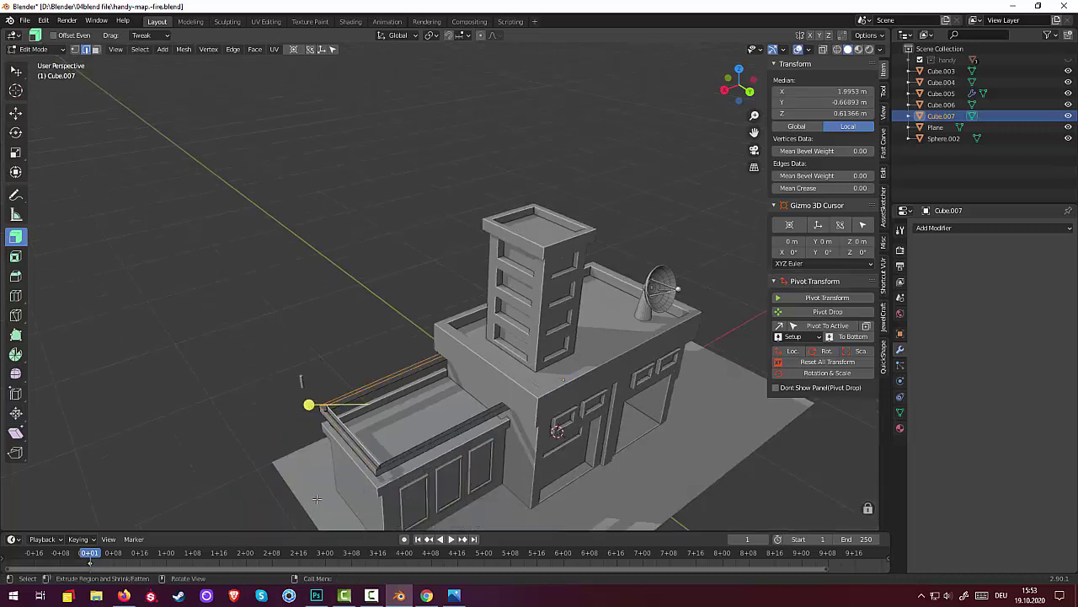
pyautogui.keyDown('shift'); pyautogui.click(381, 467); pyautogui.keyUp('shift')
pyautogui.keyDown('shift'); pyautogui.click(384, 462); pyautogui.keyUp('shift')
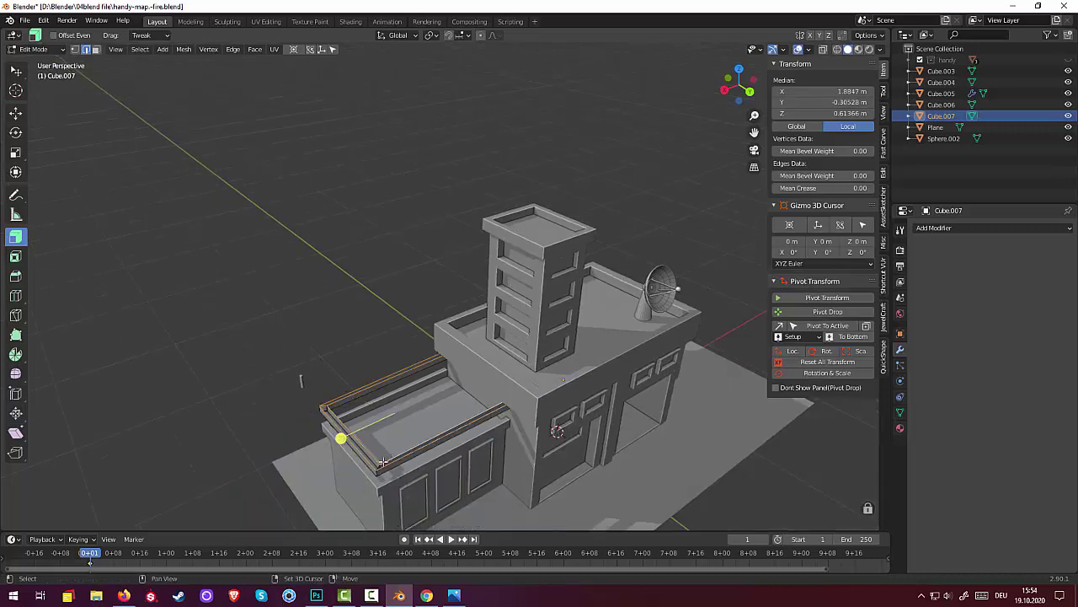
pyautogui.press('s')
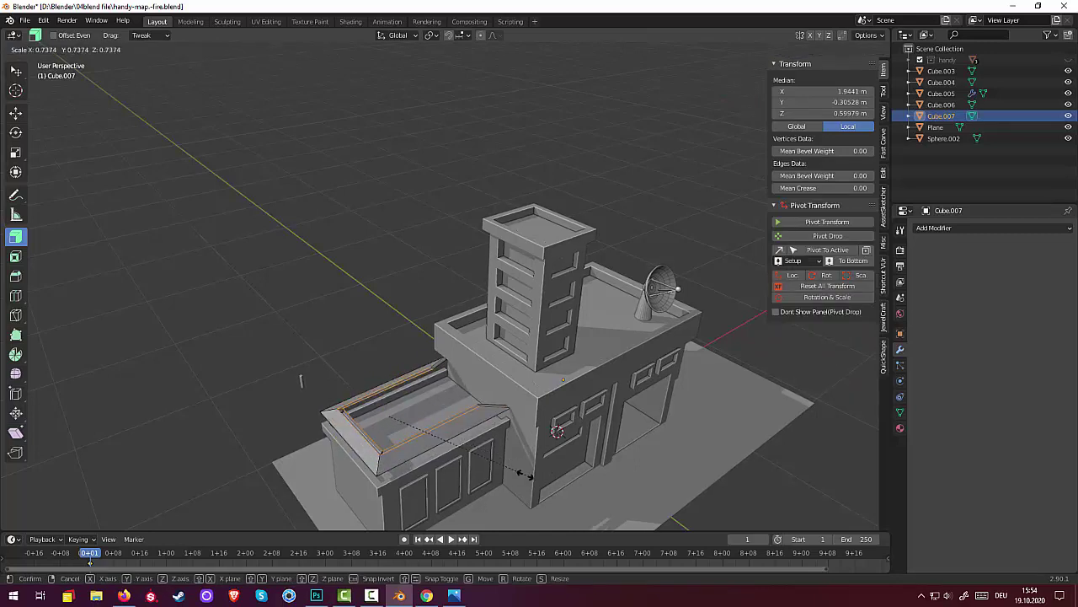
# - Cancel the rail-edge scaling, then undo and redo to keep the raised rail
pyautogui.rightClick(500, 455)
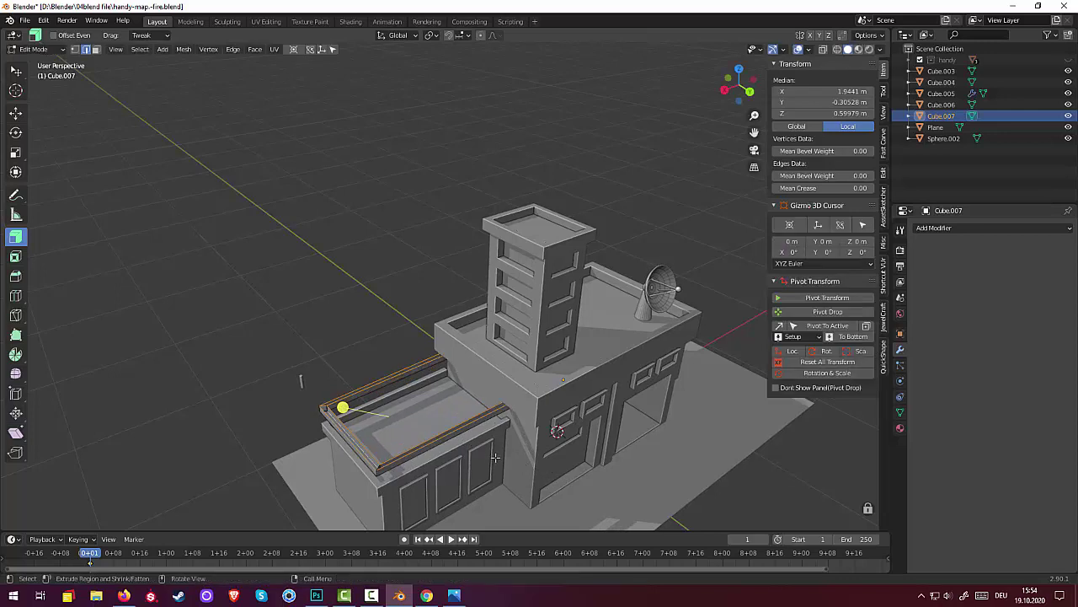
pyautogui.hotkey('ctrl', 'z')
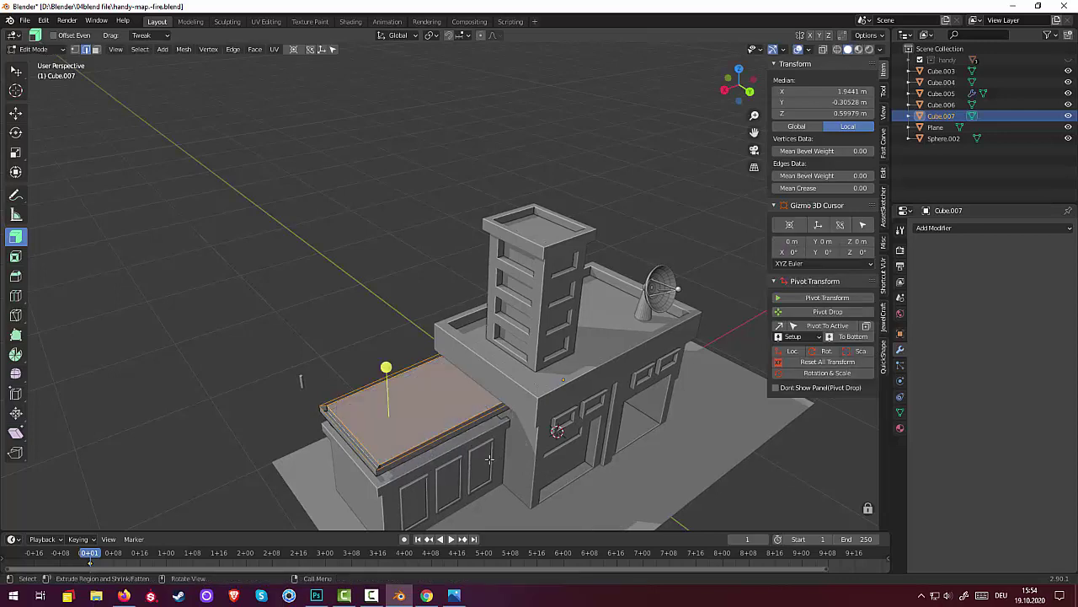
pyautogui.press('ctrl')
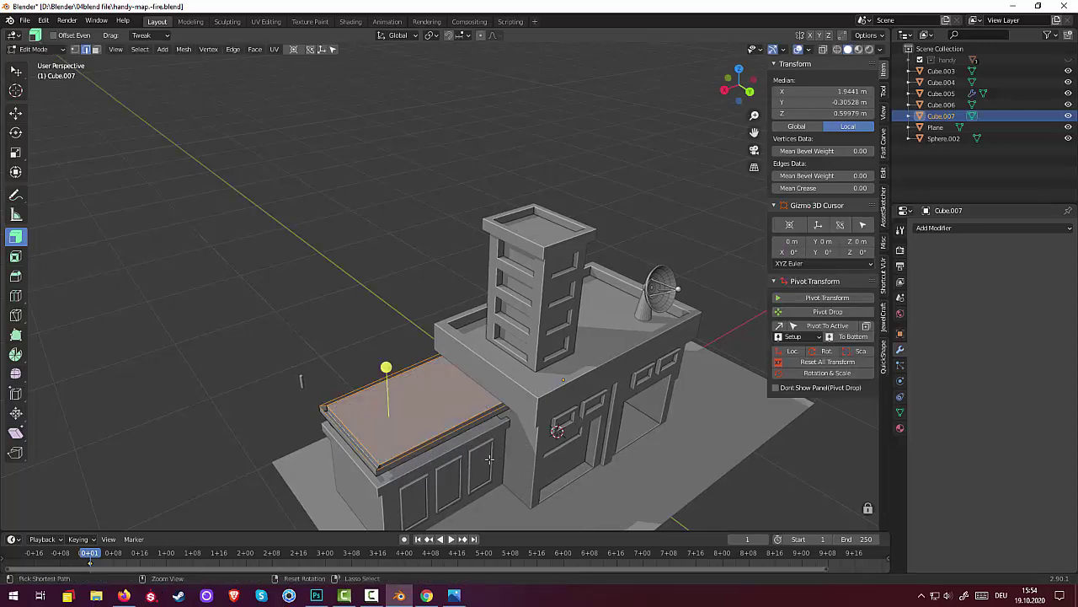
pyautogui.hotkey('ctrl', 'shift', 'z')
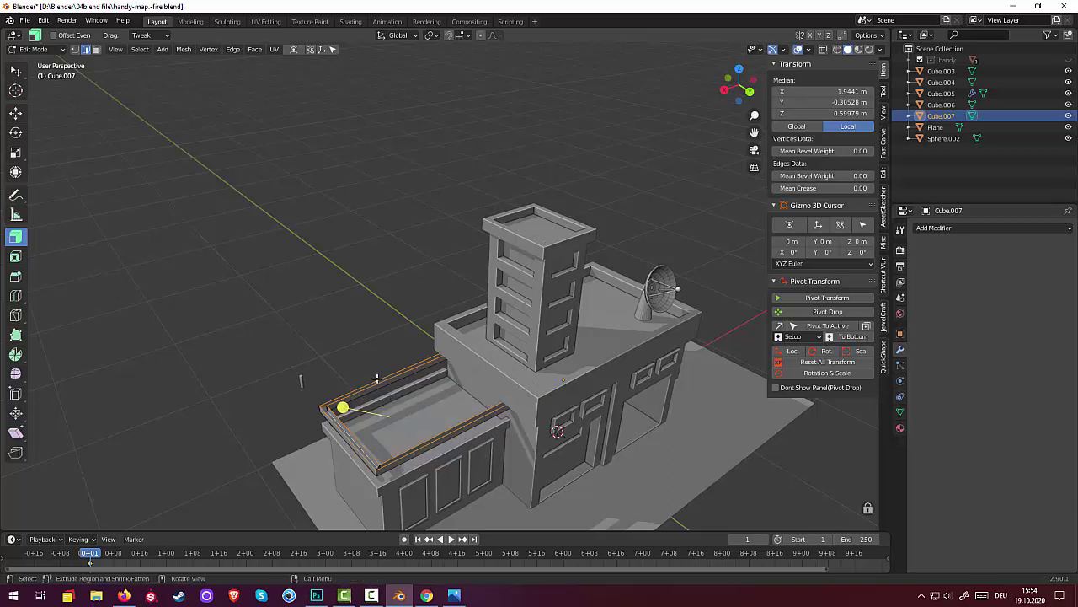
# - Inspect individual rail edges, clear the selection, and switch to Face select mode
pyautogui.click(376, 378)
pyautogui.click(382, 384)
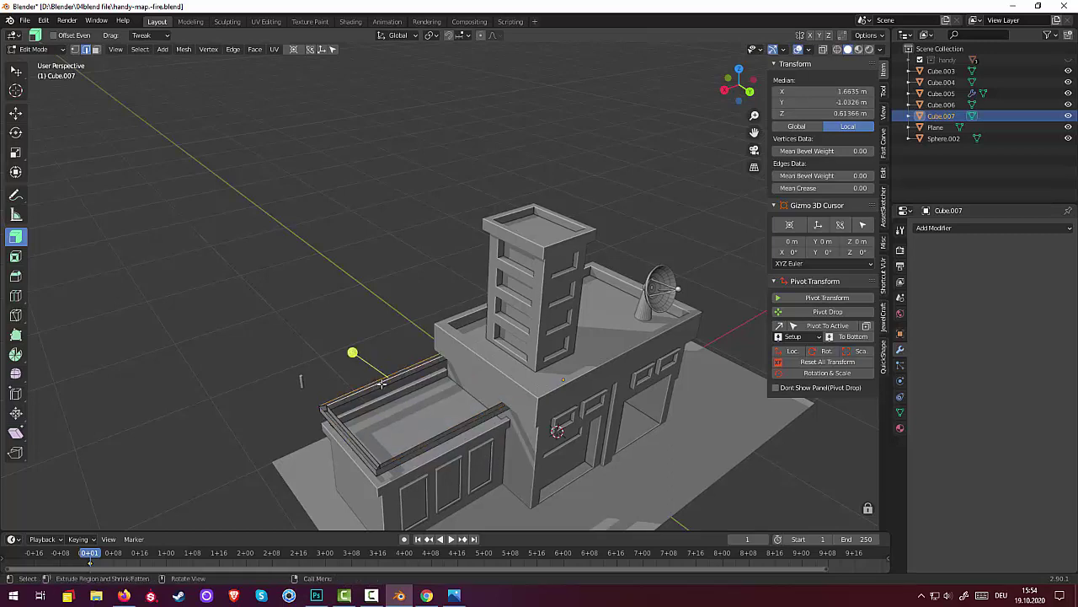
pyautogui.click(381, 383)
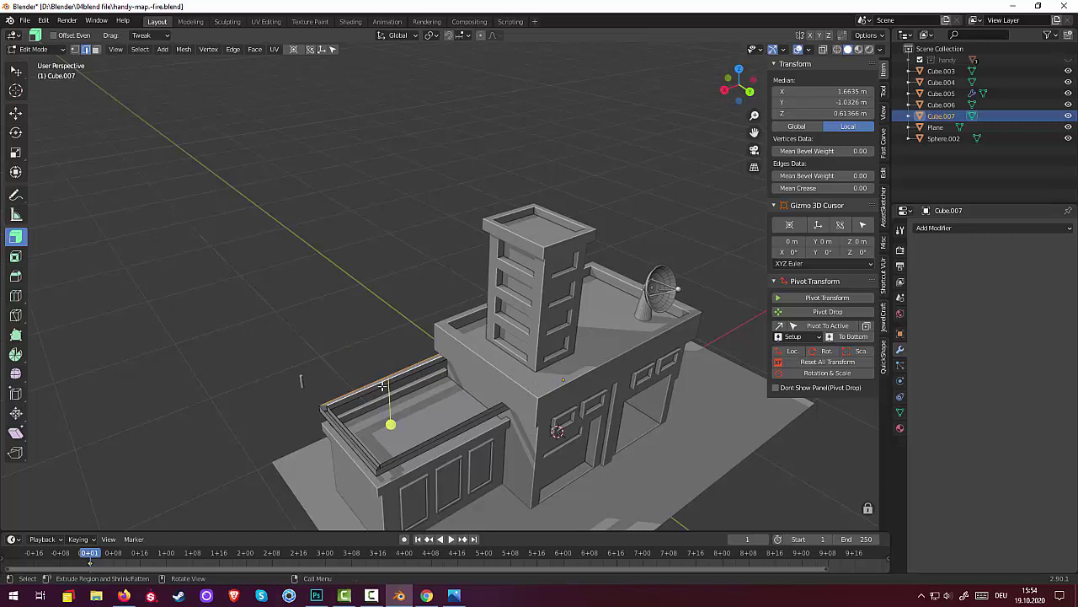
pyautogui.click(335, 416)
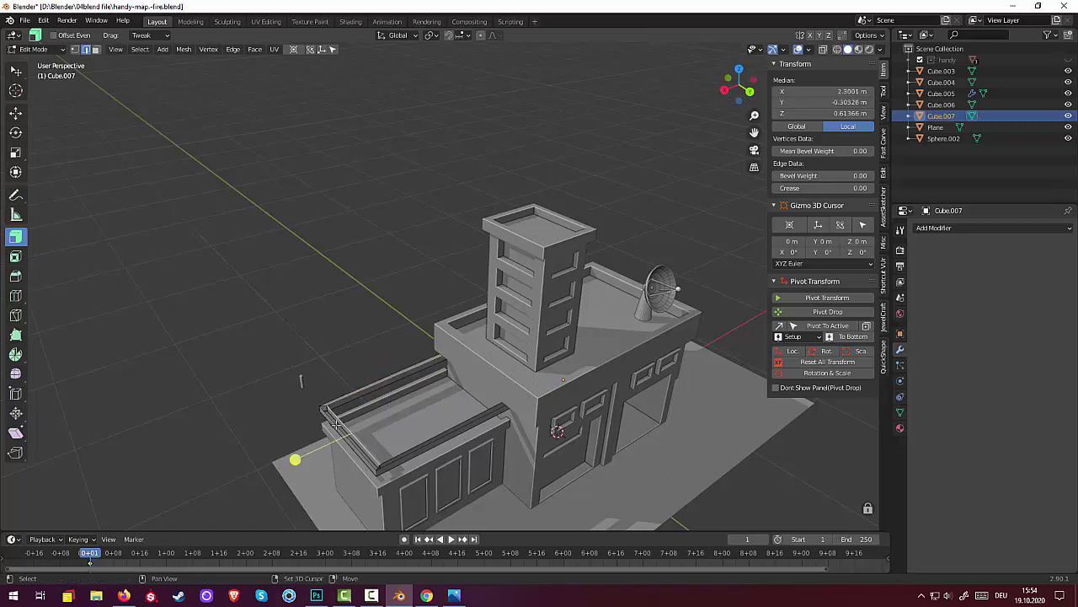
pyautogui.click(416, 444)
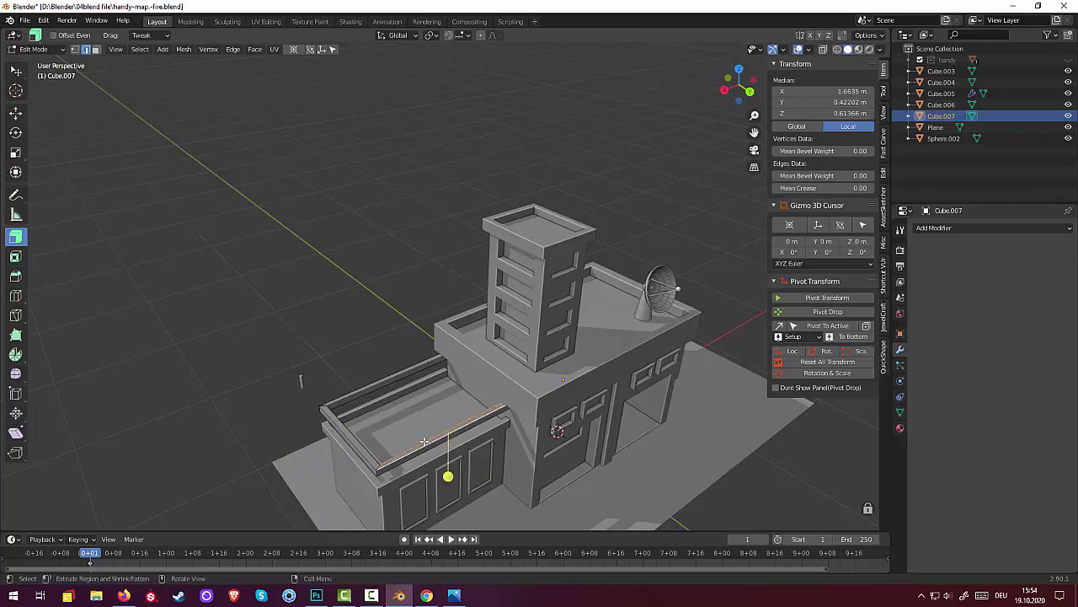
pyautogui.click(241, 396)
pyautogui.moveTo(240, 396)
pyautogui.mouseDown(button='middle')
pyautogui.moveTo(338, 392)
pyautogui.moveTo(329, 383)
pyautogui.moveTo(340, 347)
pyautogui.mouseUp(button='middle')
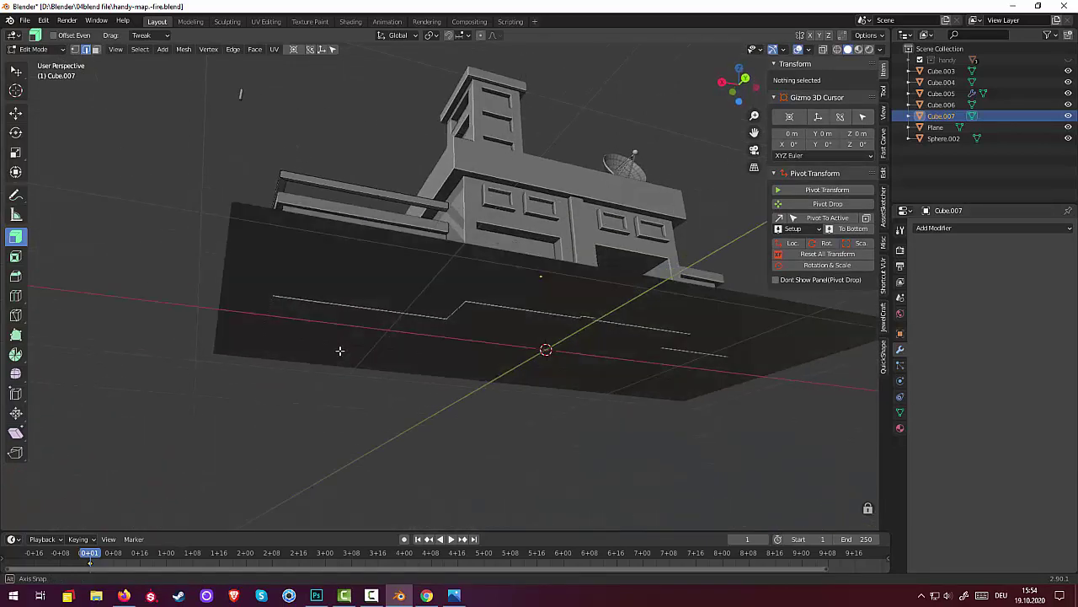
pyautogui.moveTo(340, 347); pyautogui.dragTo(158, 246, button='middle')
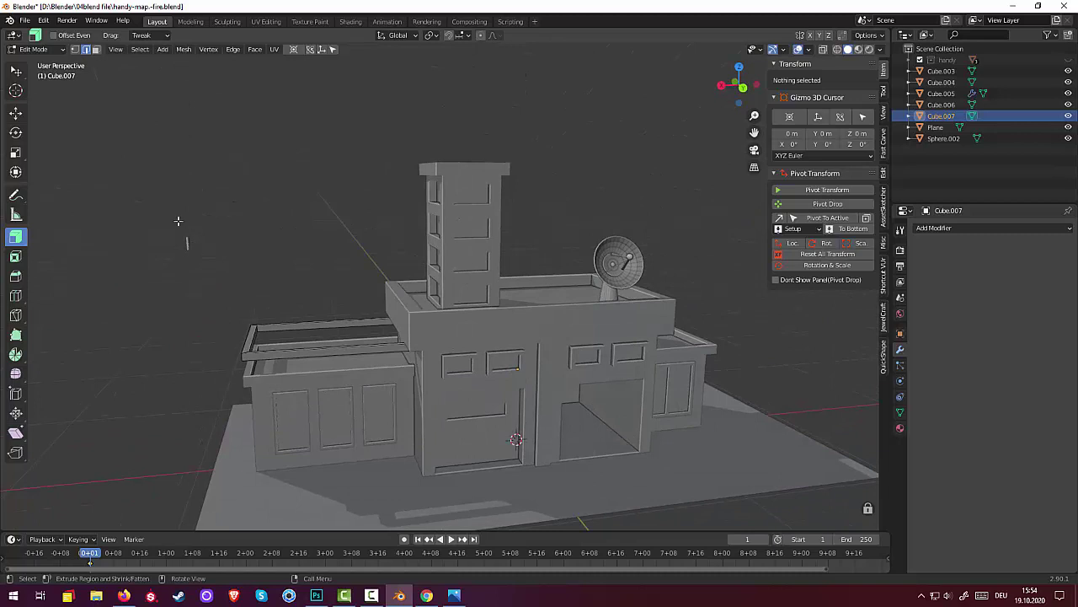
pyautogui.click(96, 48)
# - In Object Mode, move the Cube.006 post to the lower roof's front corner in top view
pyautogui.click(33, 49)
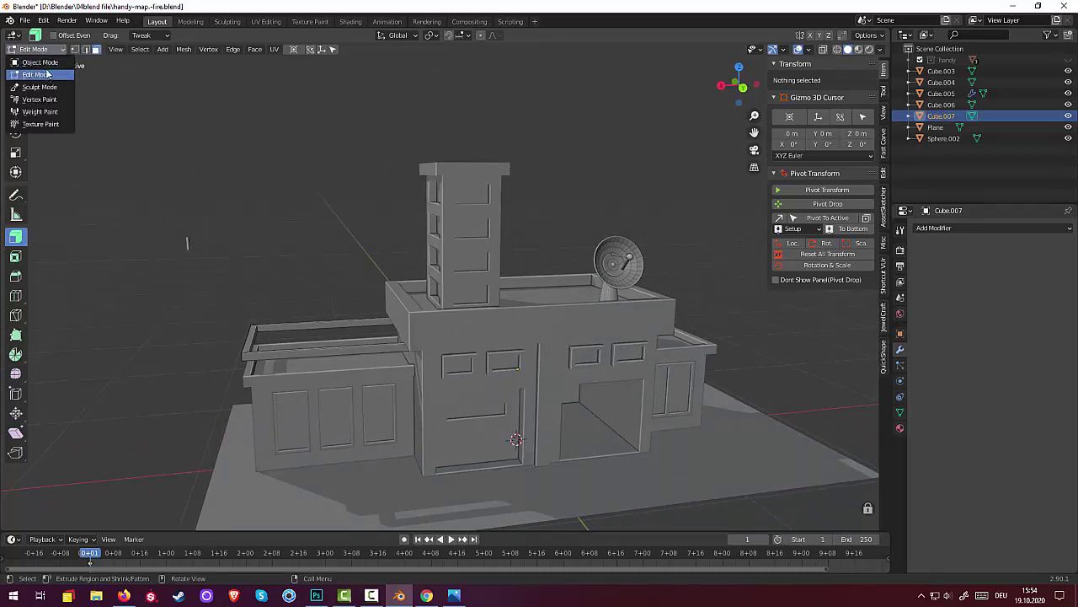
pyautogui.click(38, 61)
pyautogui.click(188, 243)
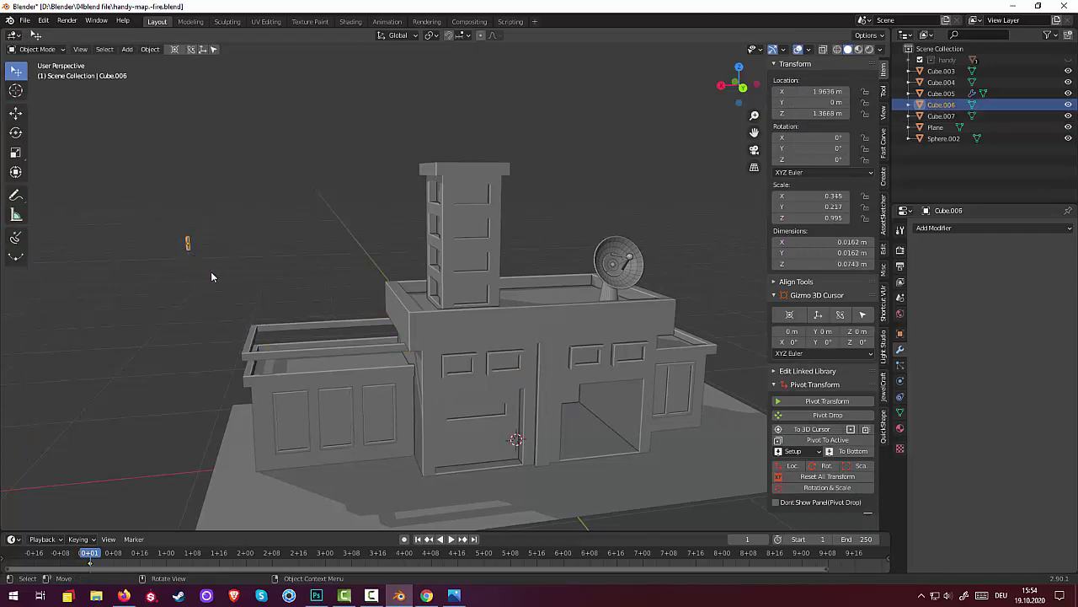
pyautogui.moveTo(210, 271)
pyautogui.mouseDown(button='middle')
pyautogui.moveTo(114, 356)
pyautogui.moveTo(101, 361)
pyautogui.moveTo(168, 308)
pyautogui.moveTo(102, 339)
pyautogui.moveTo(86, 333)
pyautogui.mouseUp(button='middle')
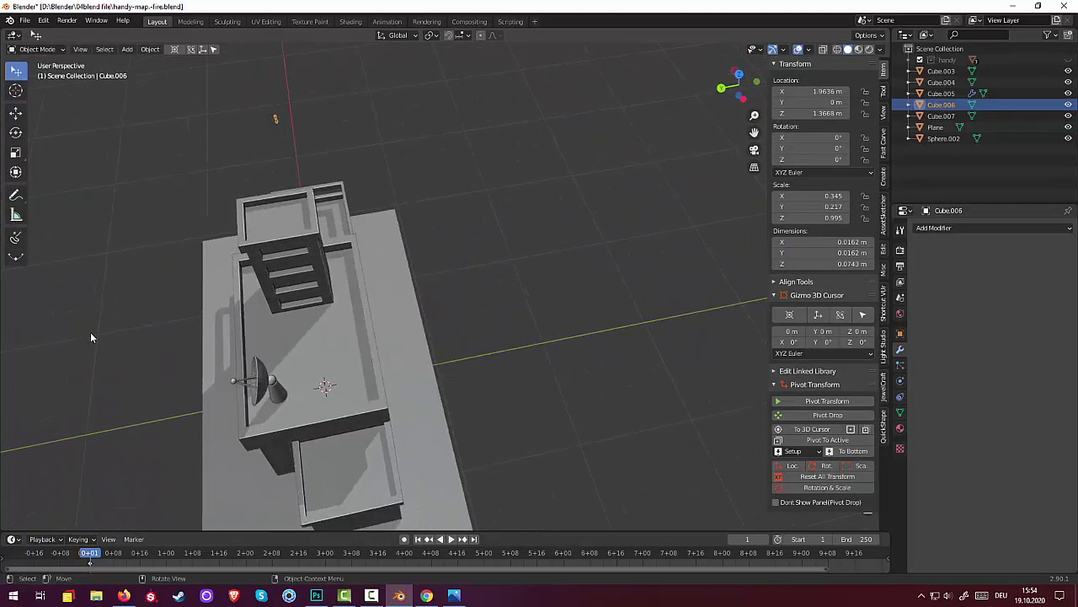
pyautogui.press('KP_7')
pyautogui.scroll(-4, 410, 354)
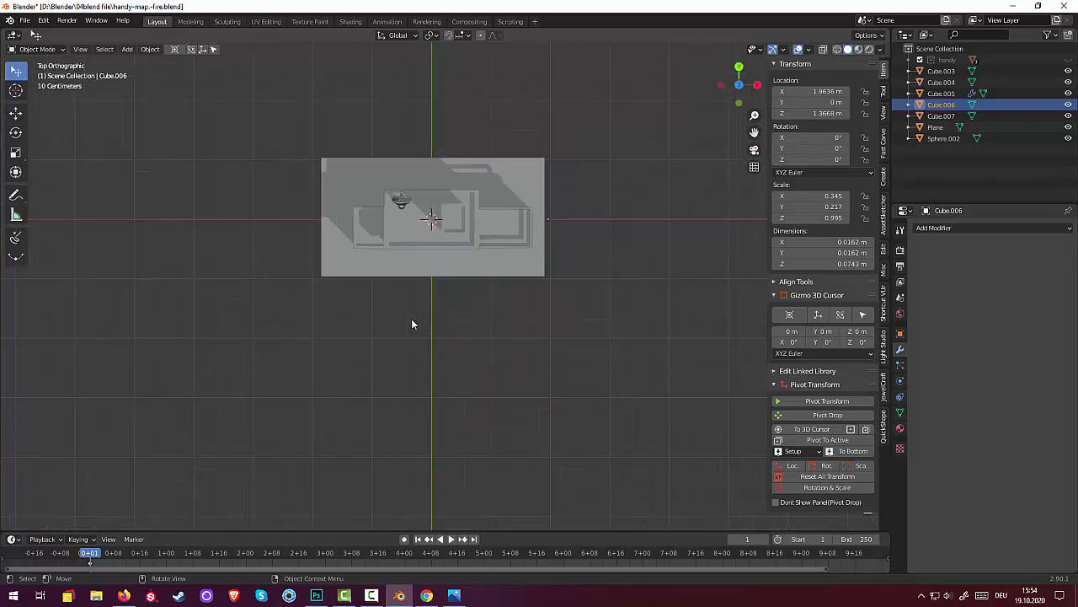
pyautogui.scroll(1, 578, 233)
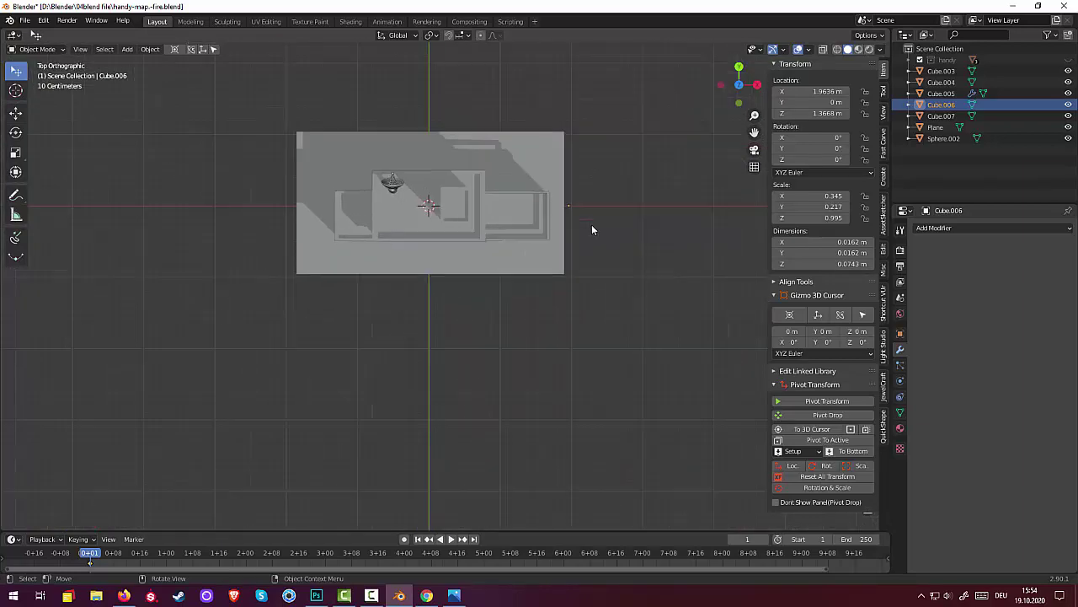
pyautogui.scroll(2, 607, 225)
pyautogui.moveTo(629, 218)
pyautogui.keyDown('shift'); pyautogui.mouseDown(button='middle')
pyautogui.moveTo(556, 227)
pyautogui.moveTo(505, 255)
pyautogui.mouseUp(button='middle'); pyautogui.keyUp('shift')
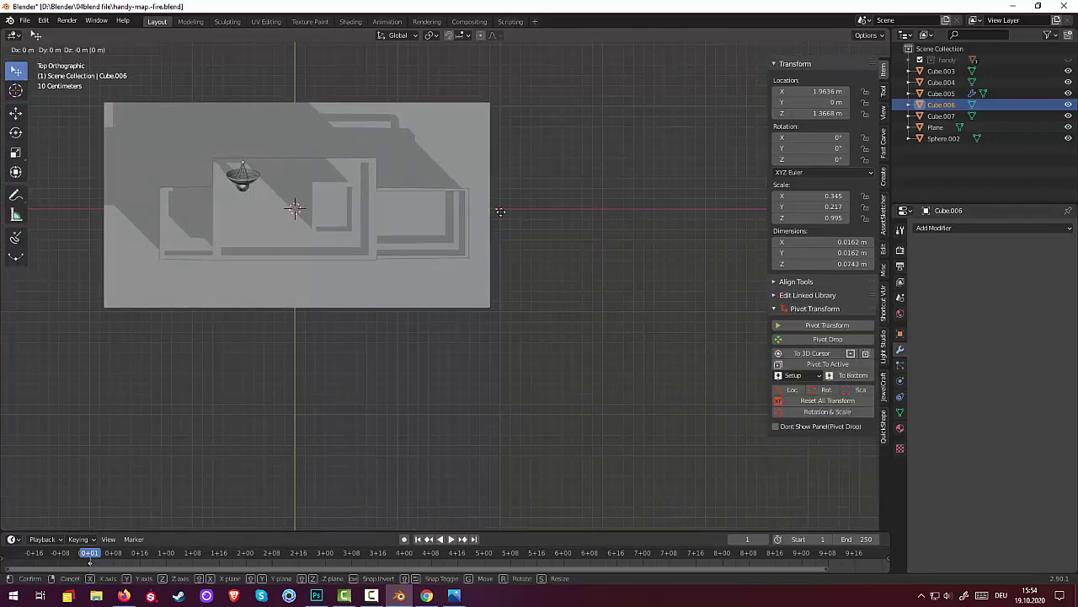
pyautogui.press('g')
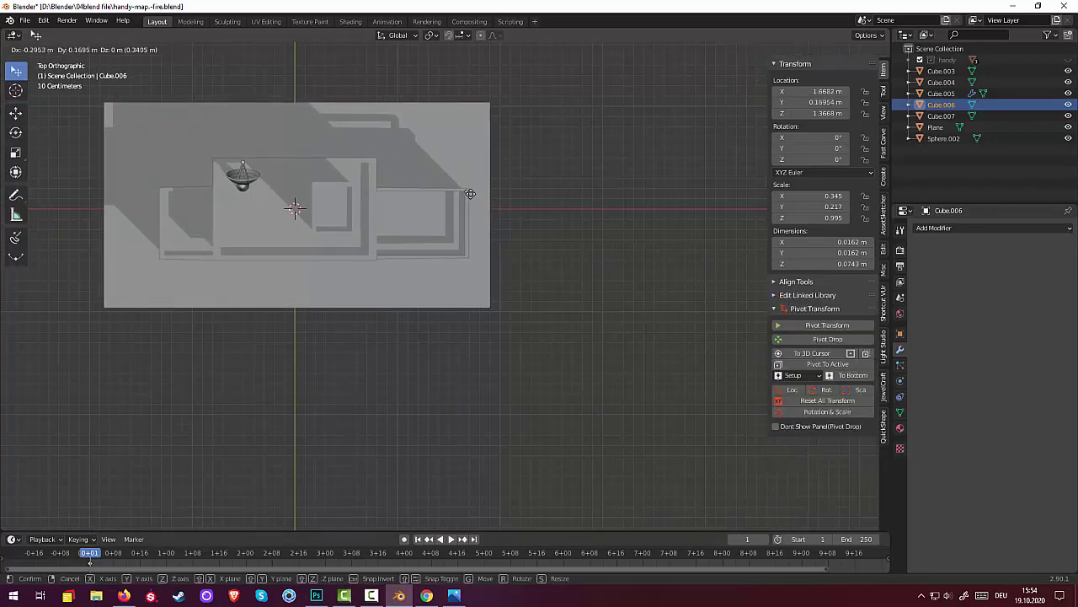
pyautogui.click(471, 192)
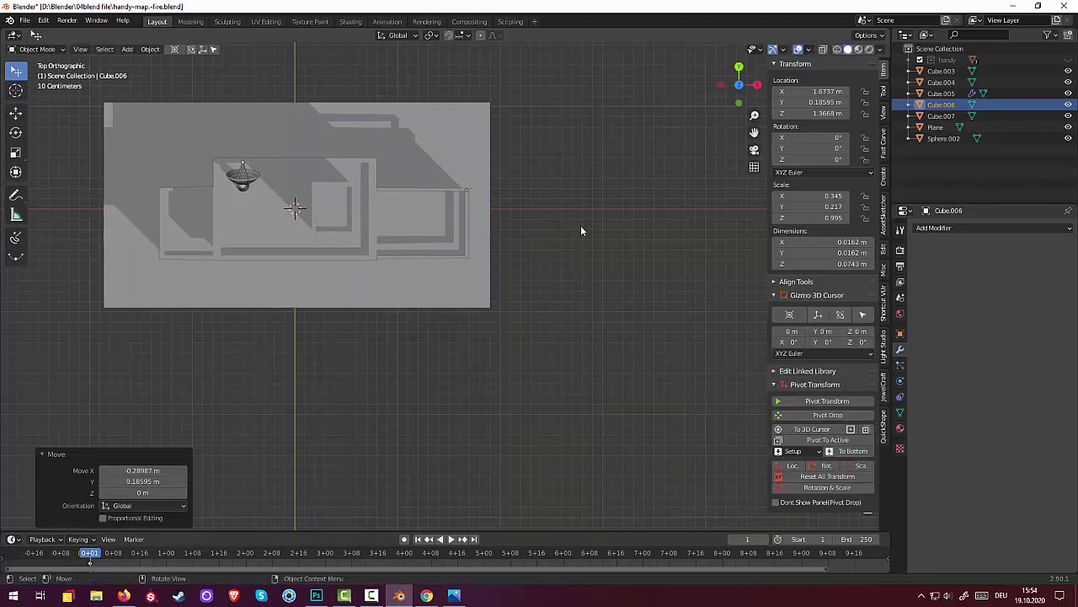
pyautogui.moveTo(581, 230)
pyautogui.mouseDown(button='middle')
pyautogui.moveTo(534, 207)
pyautogui.moveTo(460, 118)
pyautogui.moveTo(452, 58)
pyautogui.moveTo(390, 99)
pyautogui.moveTo(356, 104)
pyautogui.mouseUp(button='middle')
pyautogui.scroll(2, 357, 104)
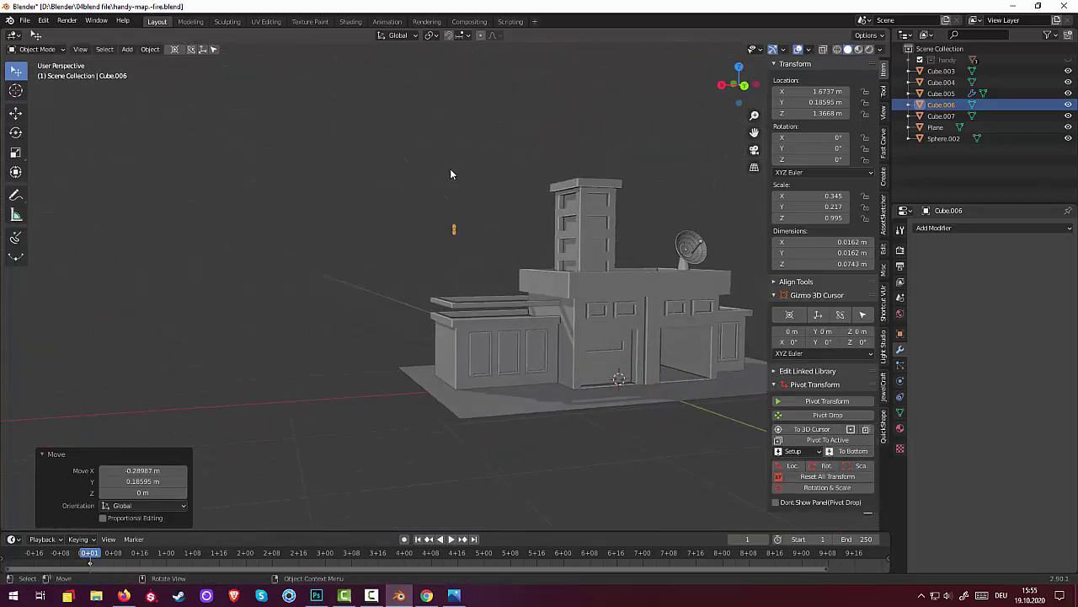
# - Lower the post along Z down to the roof edge
pyautogui.press('g')
pyautogui.press('z')
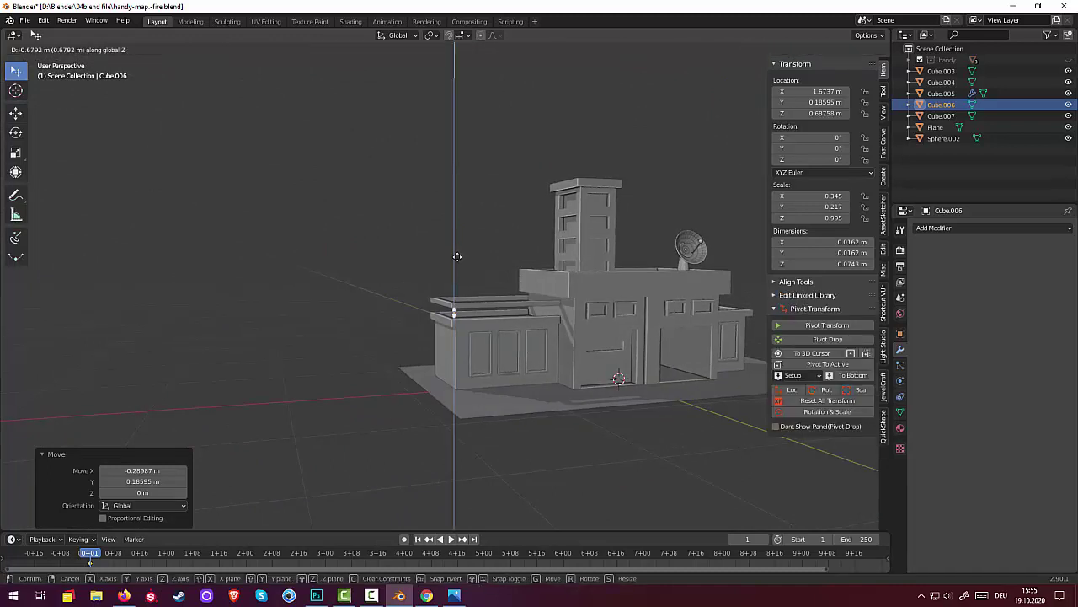
pyautogui.click(457, 257)
pyautogui.moveTo(464, 263); pyautogui.dragTo(452, 256, button='middle')
pyautogui.scroll(3, 421, 304)
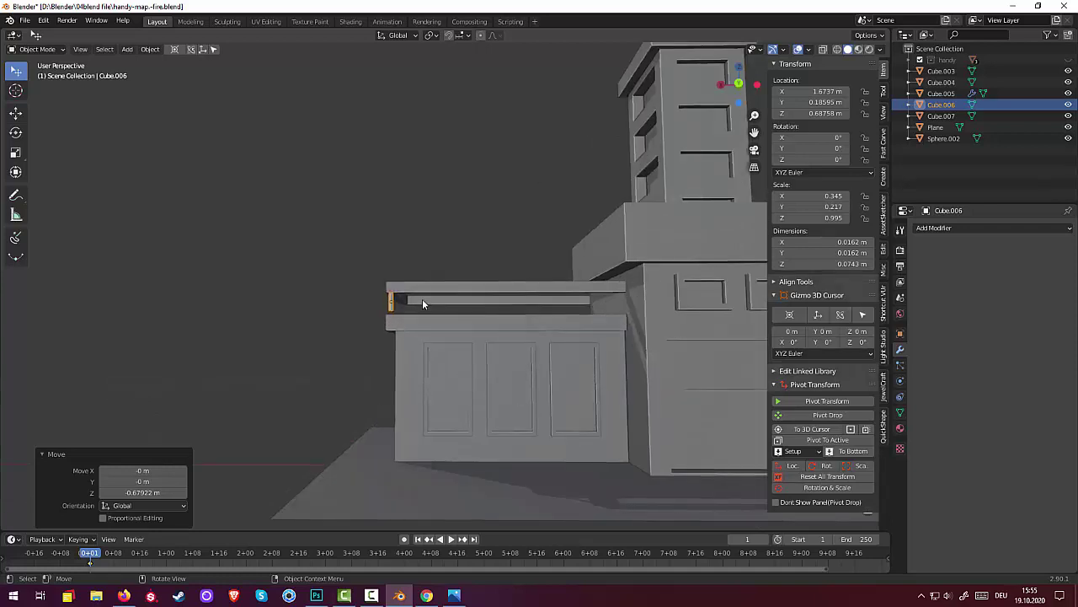
pyautogui.scroll(2, 422, 299)
pyautogui.scroll(1, 421, 286)
pyautogui.moveTo(425, 294); pyautogui.dragTo(428, 297, button='middle')
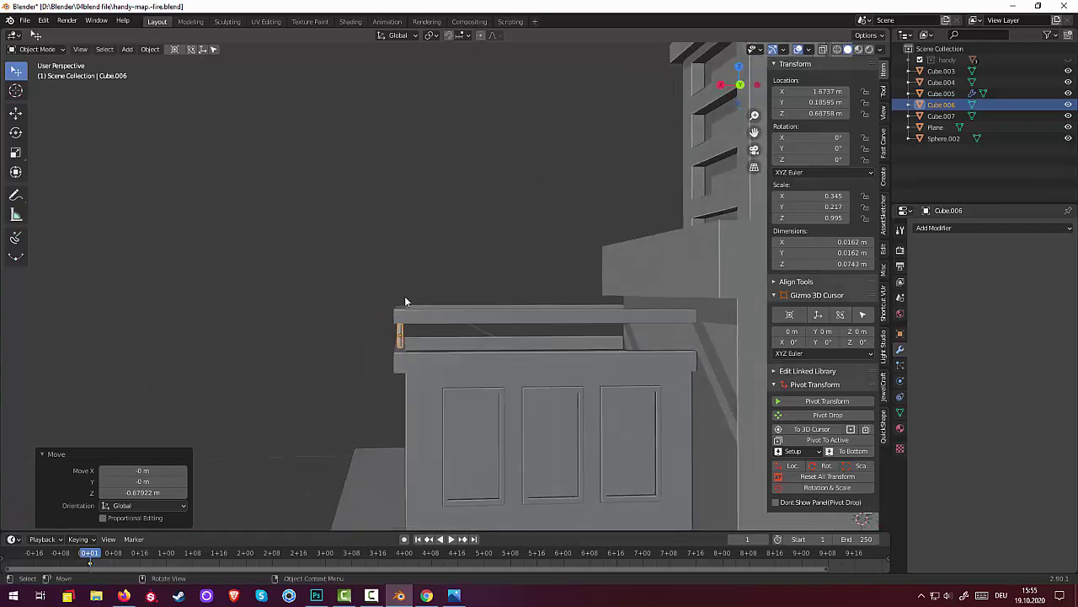
# - Scale the post taller along Z so it reaches the rail
pyautogui.press('s')
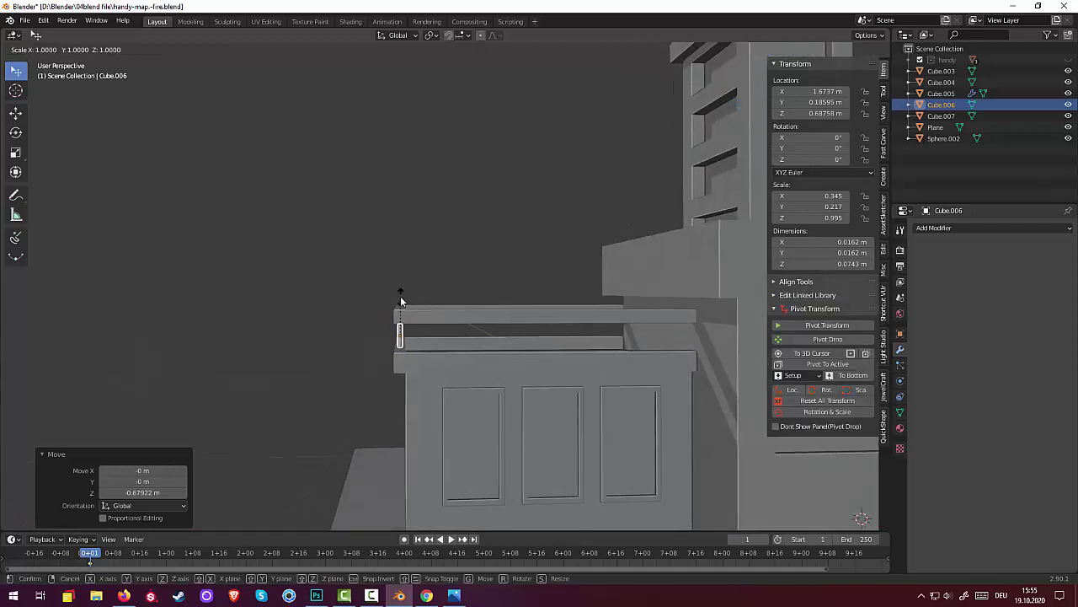
pyautogui.press('z')
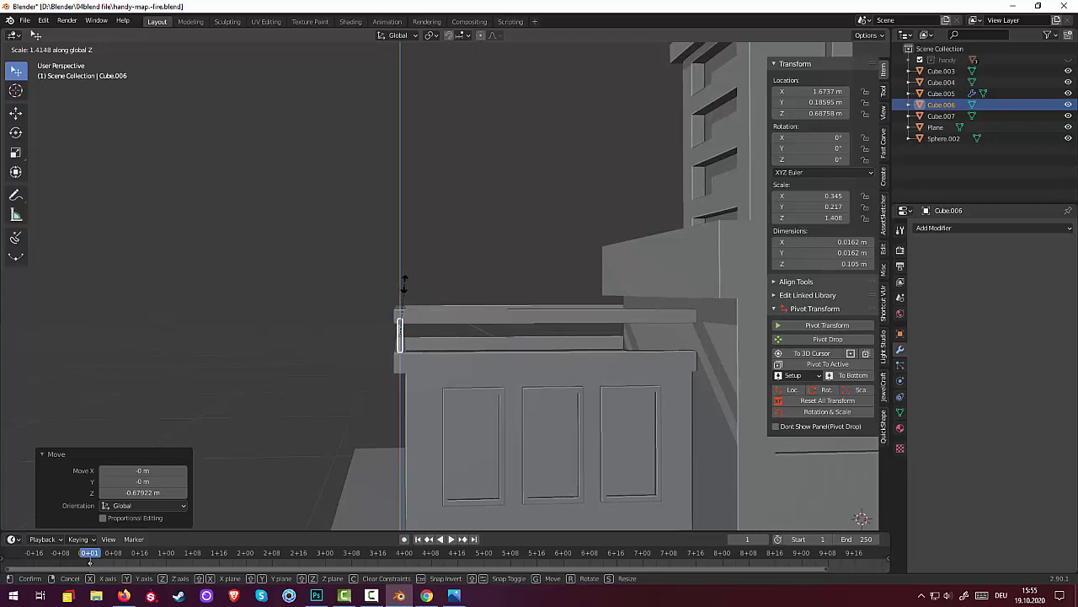
pyautogui.click(381, 302)
pyautogui.click(324, 305)
pyautogui.moveTo(324, 305)
pyautogui.mouseDown(button='middle')
pyautogui.moveTo(401, 327)
pyautogui.moveTo(398, 318)
pyautogui.moveTo(470, 311)
pyautogui.moveTo(430, 334)
pyautogui.mouseUp(button='middle')
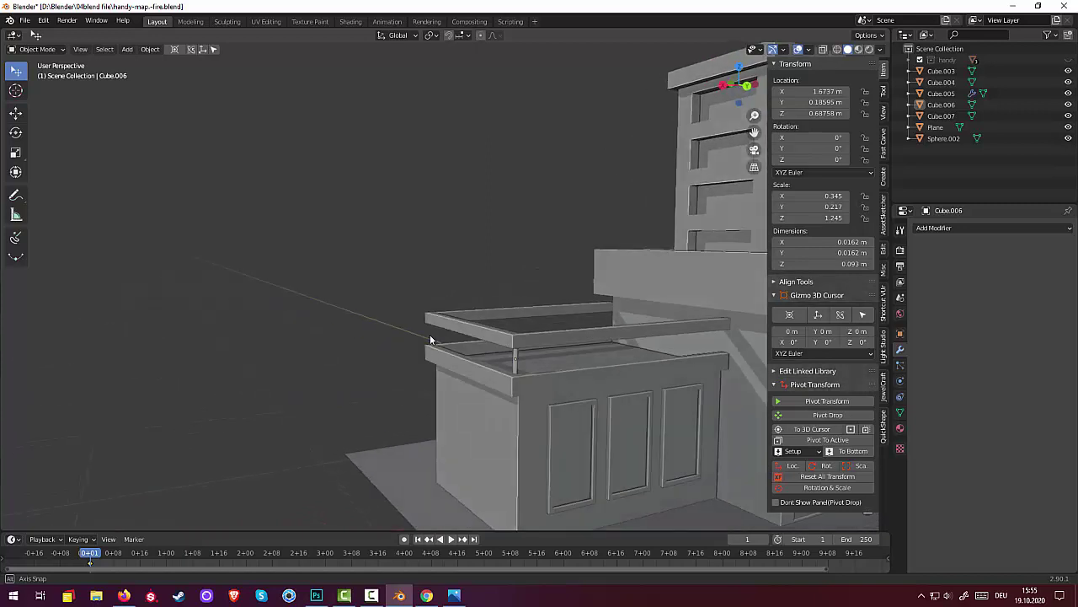
pyautogui.click(514, 352)
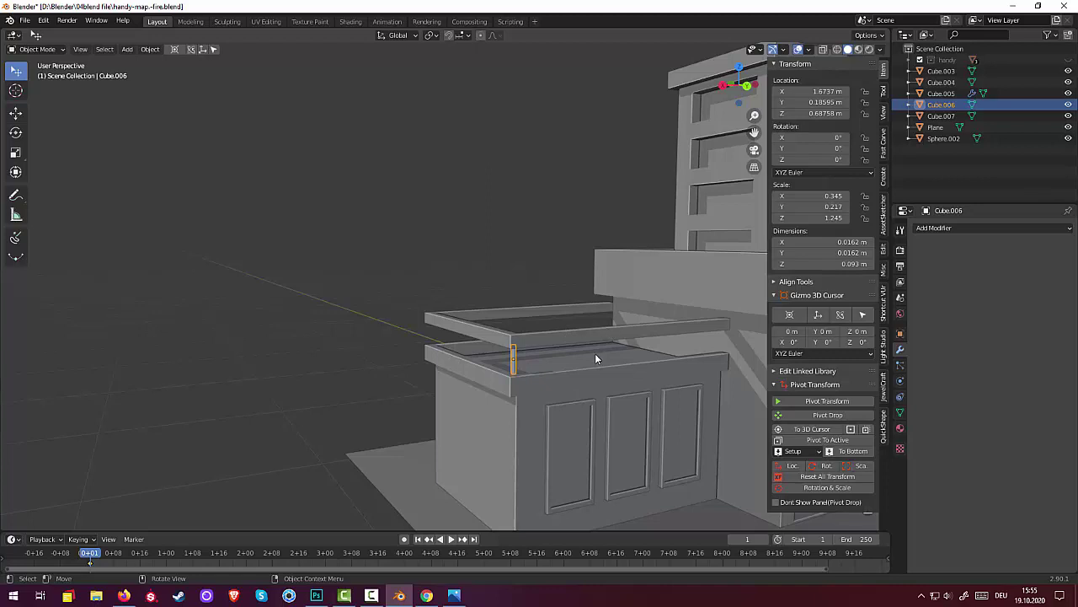
pyautogui.moveTo(601, 371); pyautogui.dragTo(613, 401, button='middle')
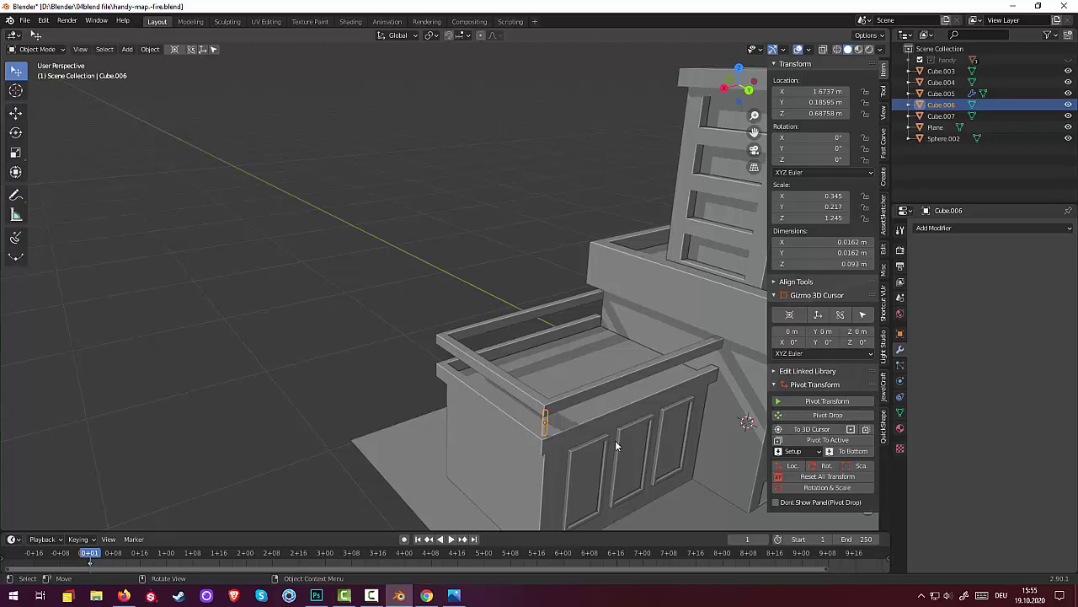
pyautogui.press('KP_7')
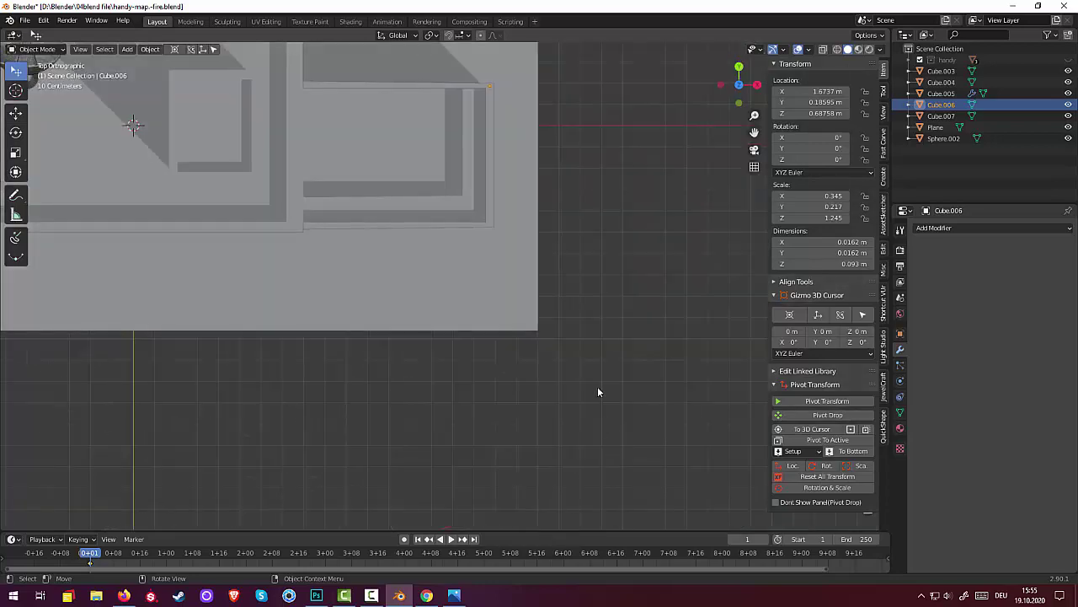
# - Draw a Flexi Draw Bezier curve through the rim's top-left, top-right, bottom-right and bottom-left corners
pyautogui.click(15, 239)
pyautogui.click(304, 83)
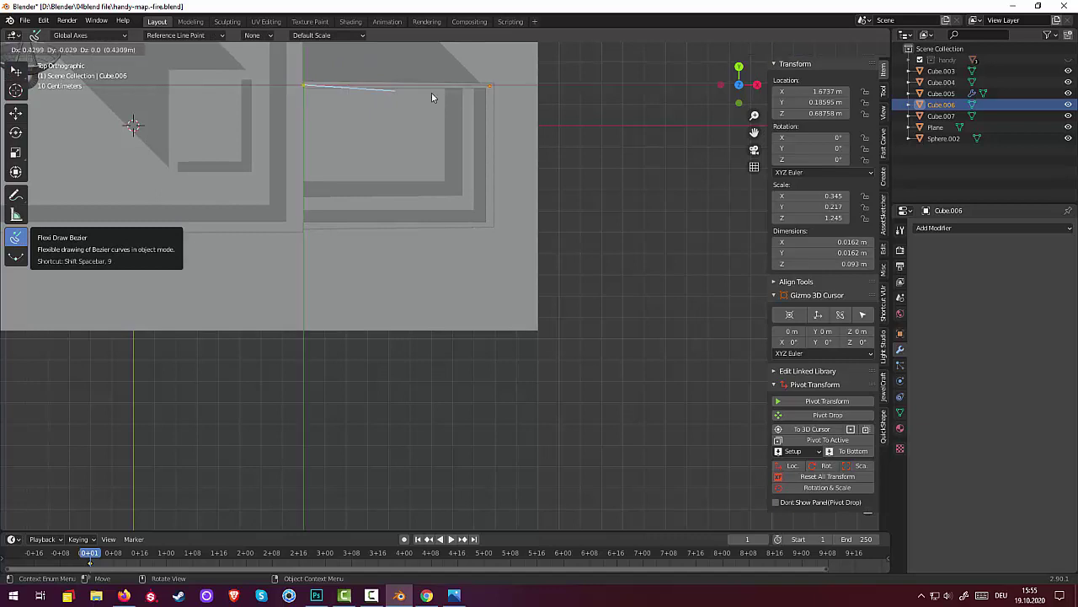
pyautogui.click(491, 84)
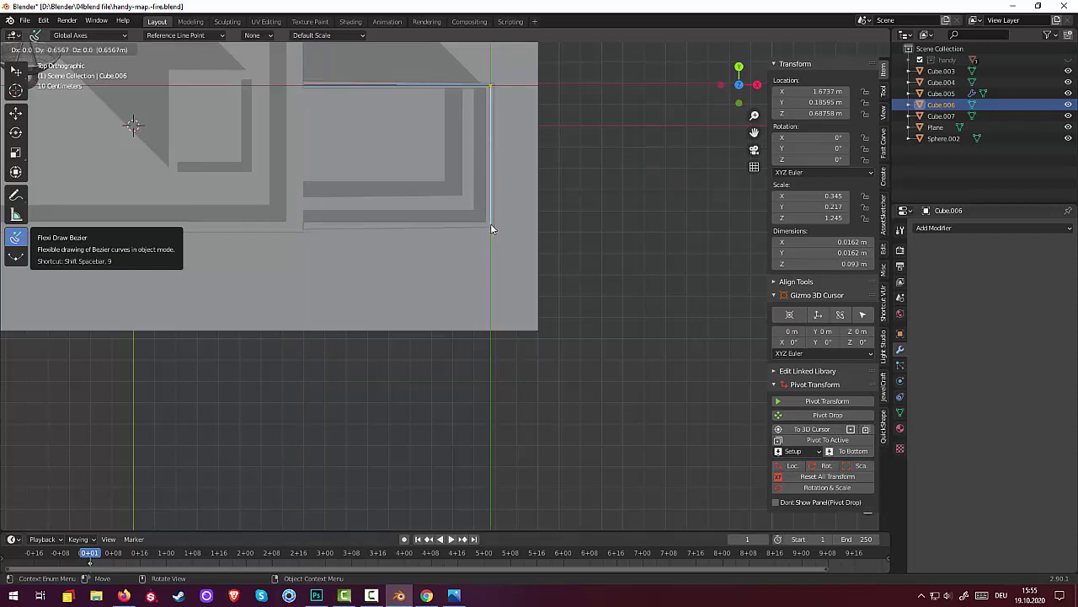
pyautogui.click(490, 222)
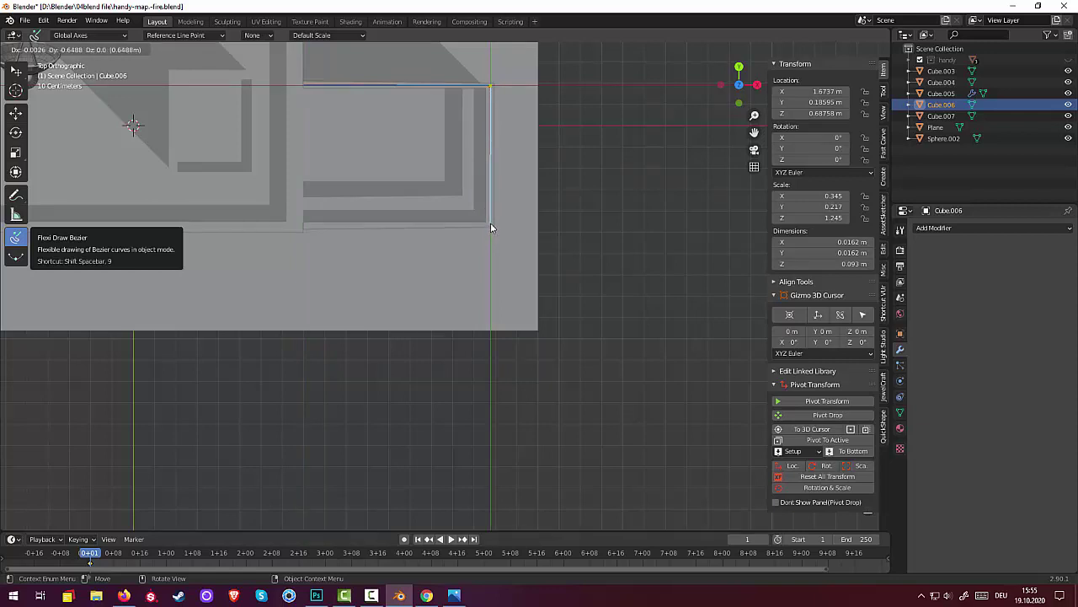
pyautogui.click(304, 222)
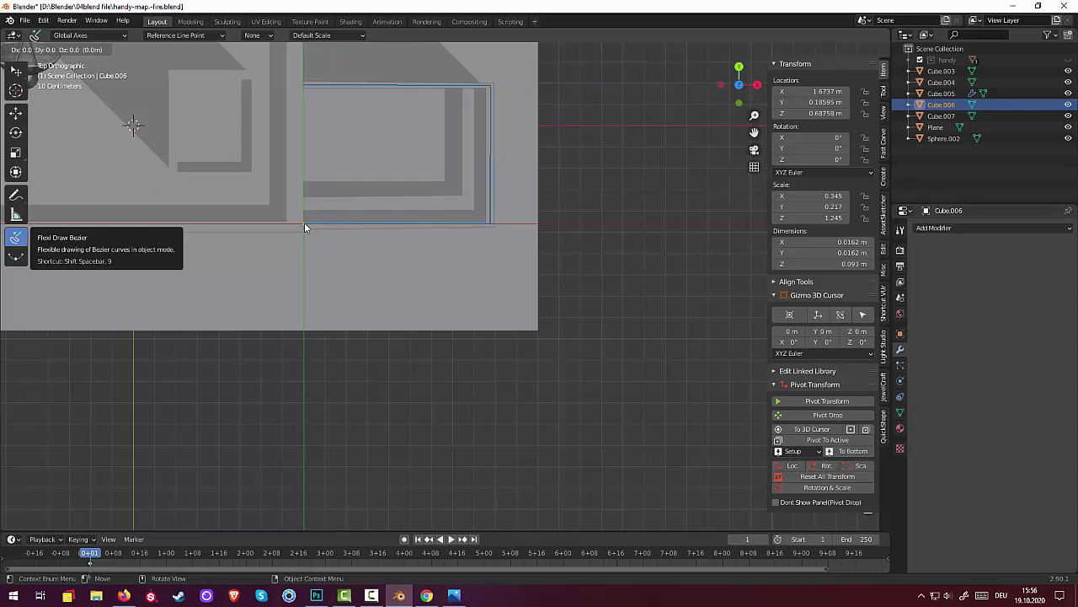
pyautogui.rightClick(304, 222)
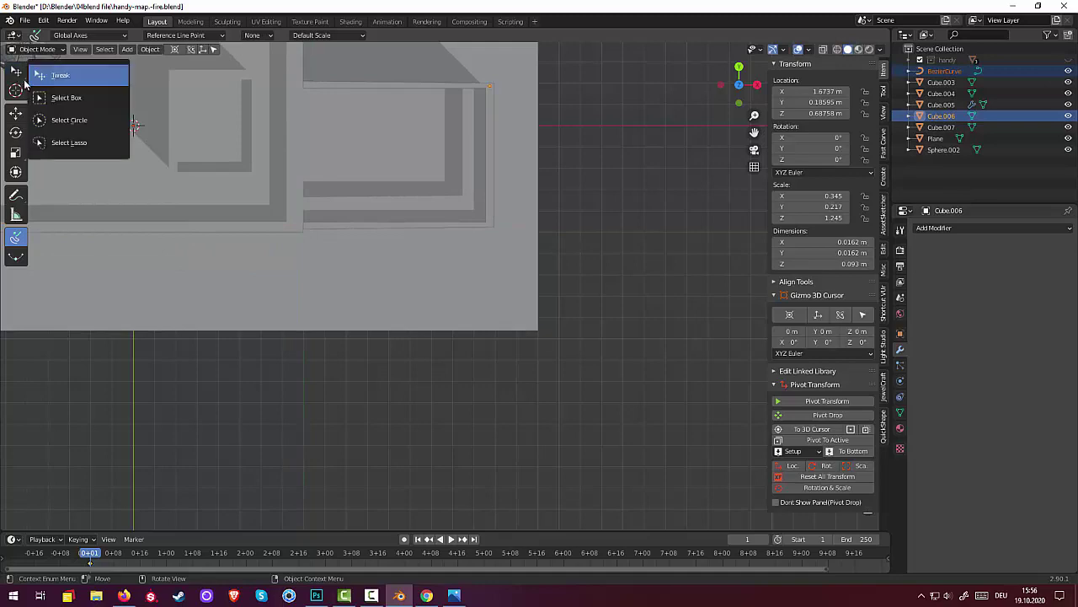
# - Select the BezierCurve and raise it 0.77072 m along Z onto the railing top
pyautogui.moveTo(15, 71); pyautogui.dragTo(77, 106)
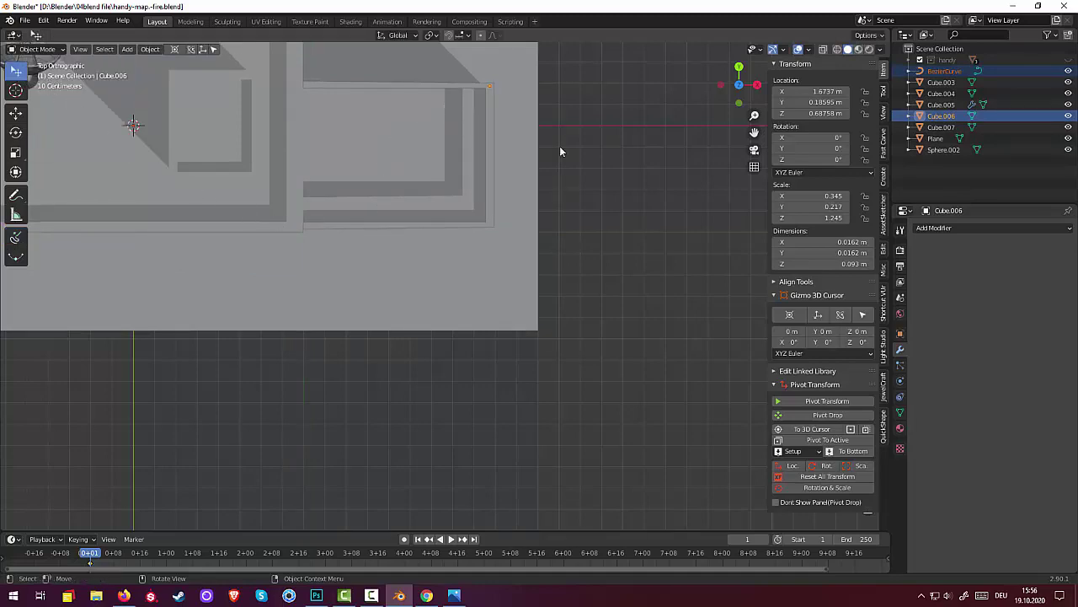
pyautogui.moveTo(560, 151)
pyautogui.mouseDown(button='middle')
pyautogui.moveTo(440, 84)
pyautogui.moveTo(497, 466)
pyautogui.mouseUp(button='middle')
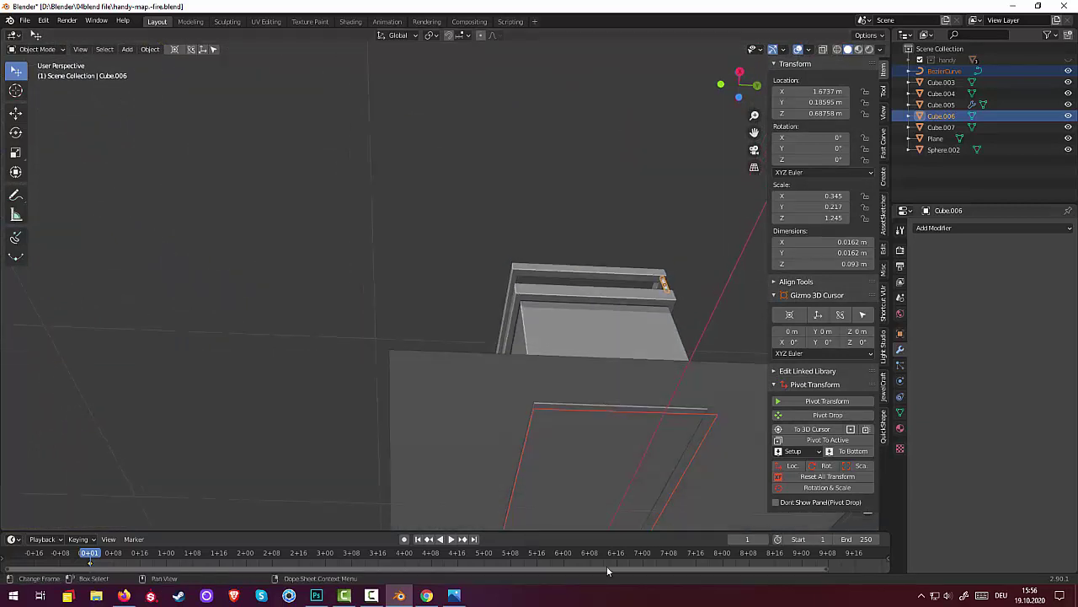
pyautogui.click(611, 412)
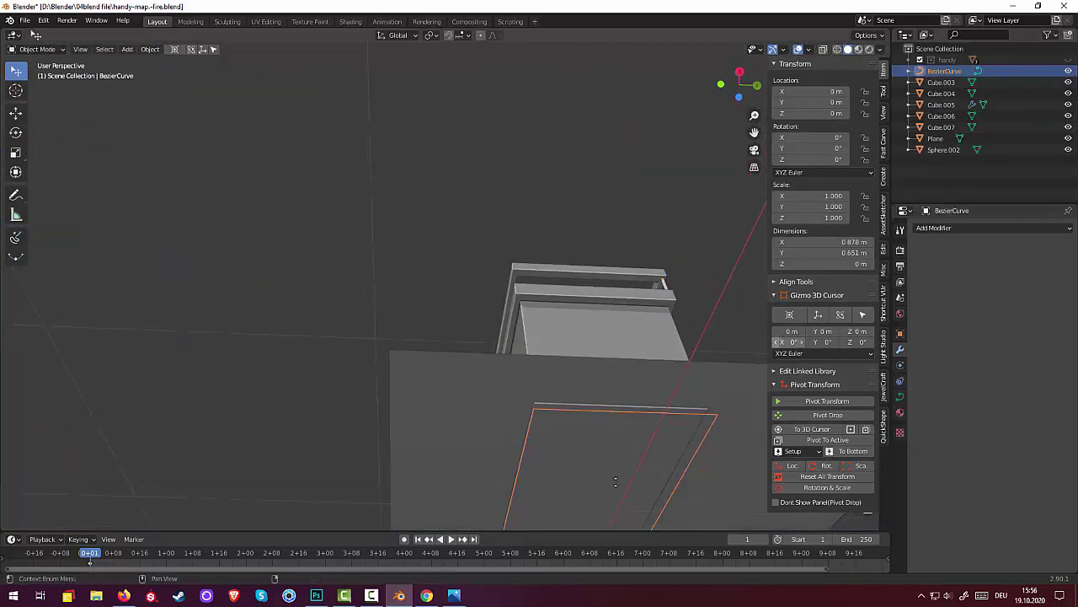
pyautogui.moveTo(615, 481); pyautogui.dragTo(506, 477, button='middle')
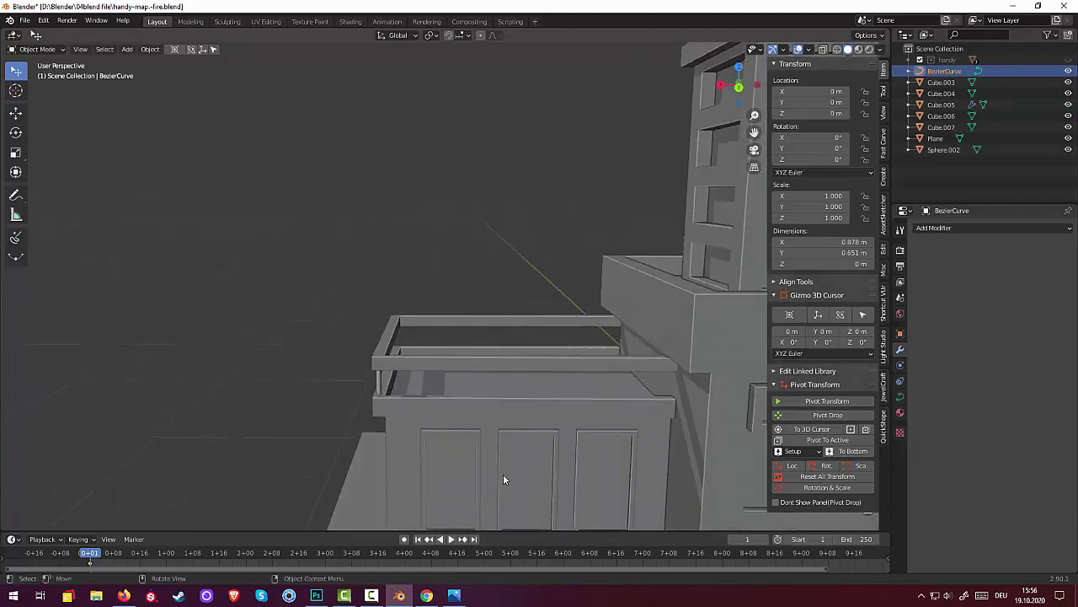
pyautogui.press('g')
pyautogui.press('z')
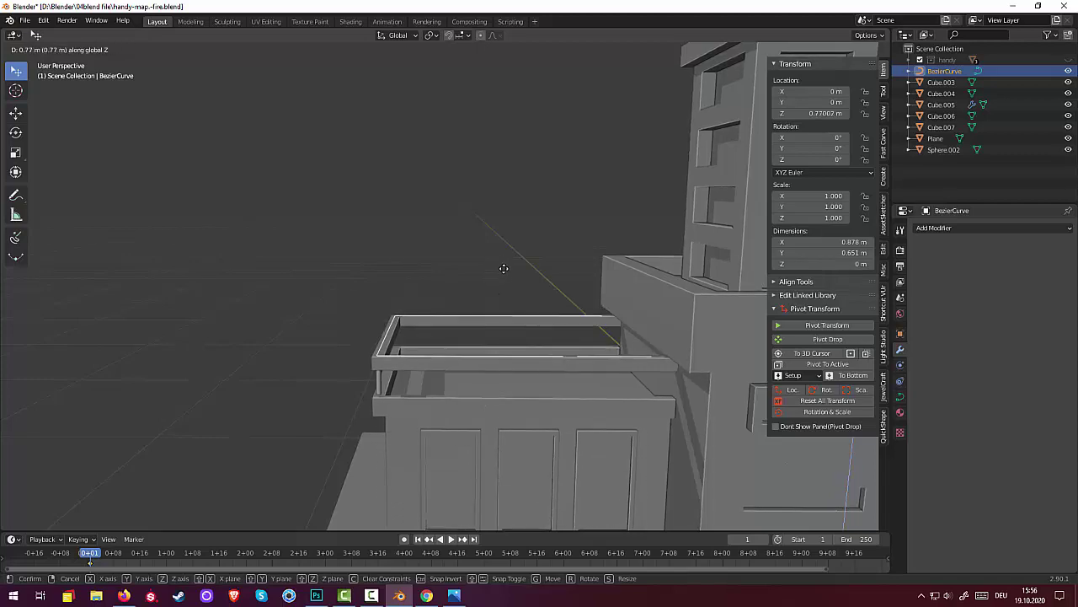
pyautogui.click(504, 268)
pyautogui.moveTo(532, 325)
pyautogui.mouseDown(button='middle')
pyautogui.moveTo(529, 384)
pyautogui.moveTo(694, 412)
pyautogui.moveTo(551, 403)
pyautogui.mouseUp(button='middle')
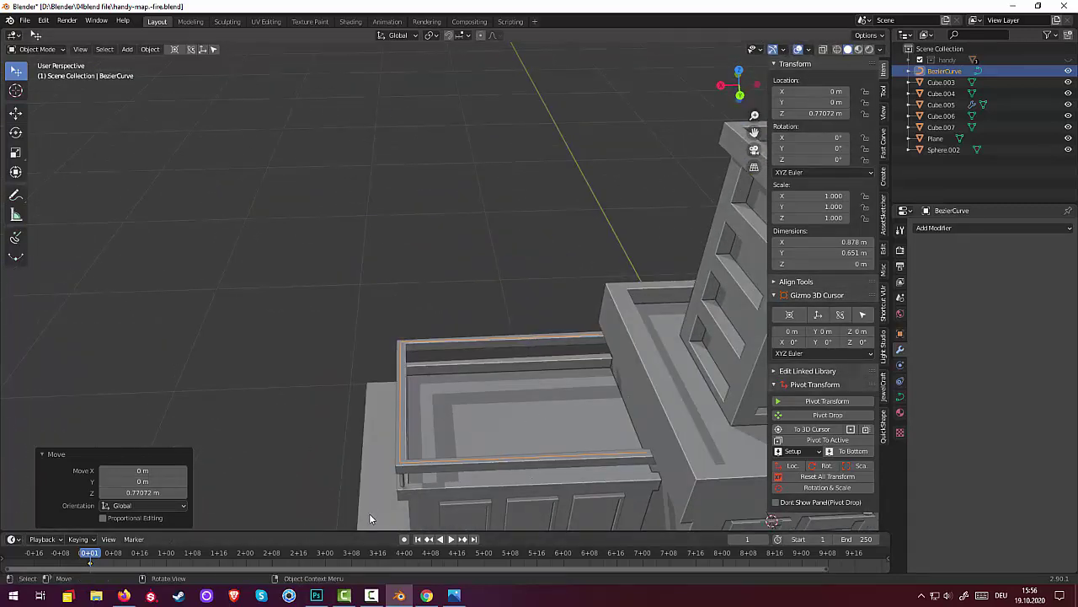
pyautogui.click(402, 485)
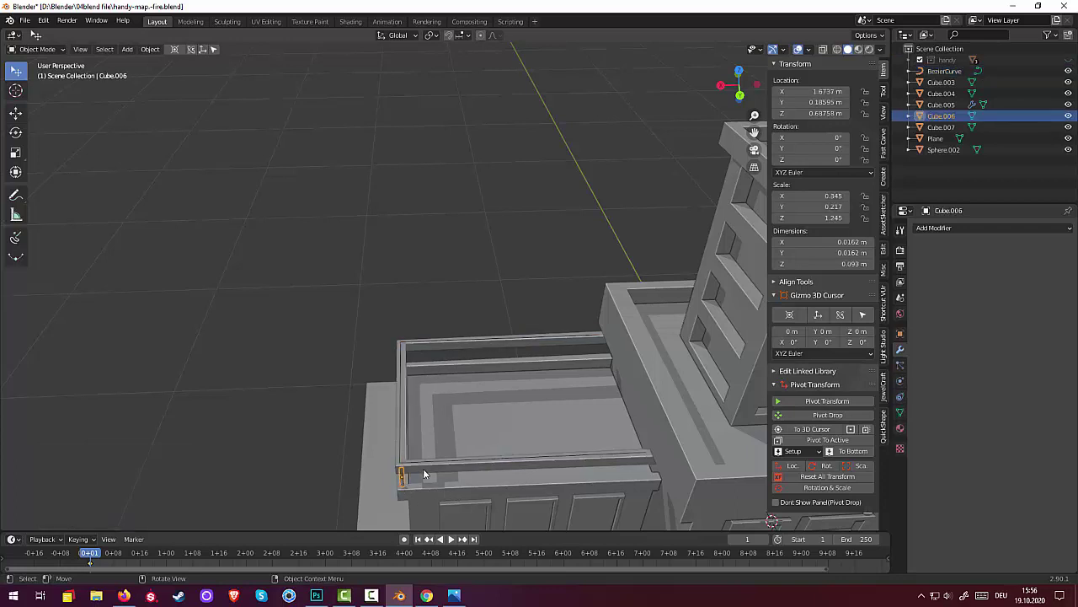
# - Clear the BezierCurve's height and the Cube.006 post's location and scale
pyautogui.click(437, 461)
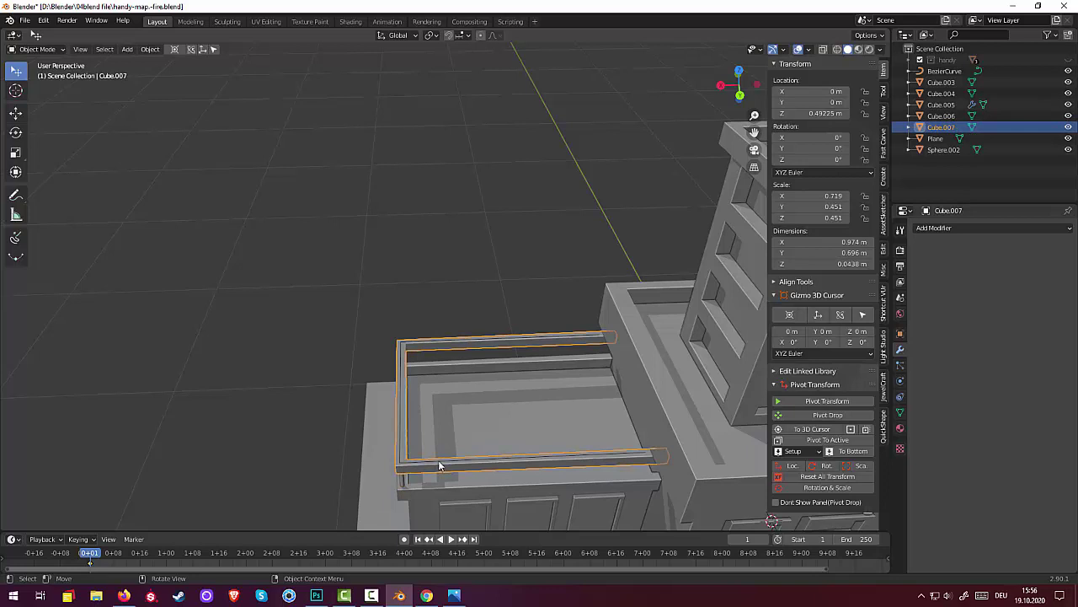
pyautogui.click(438, 460)
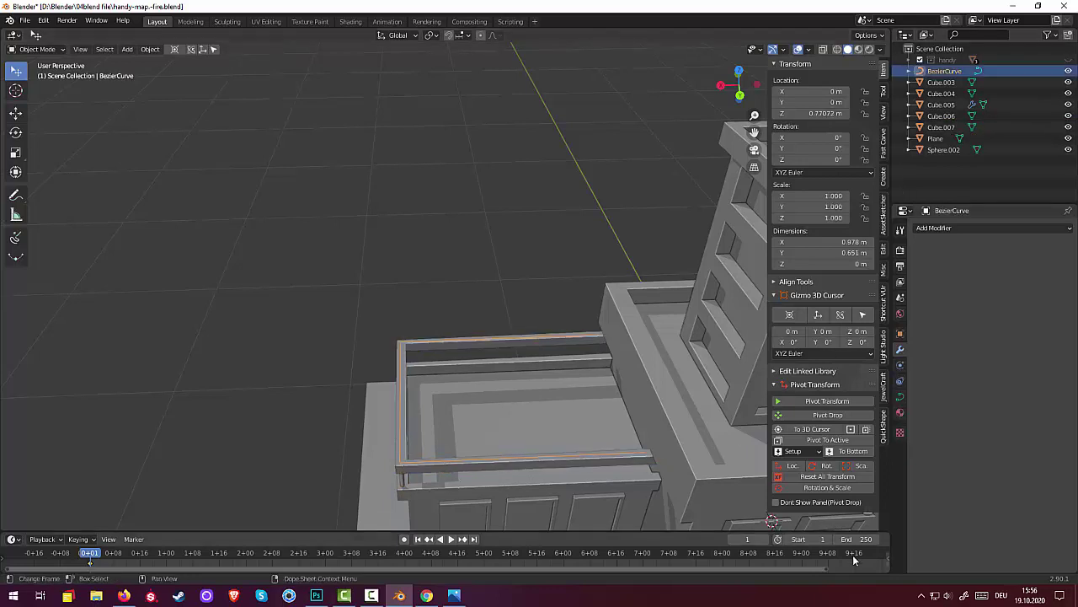
pyautogui.click(826, 478)
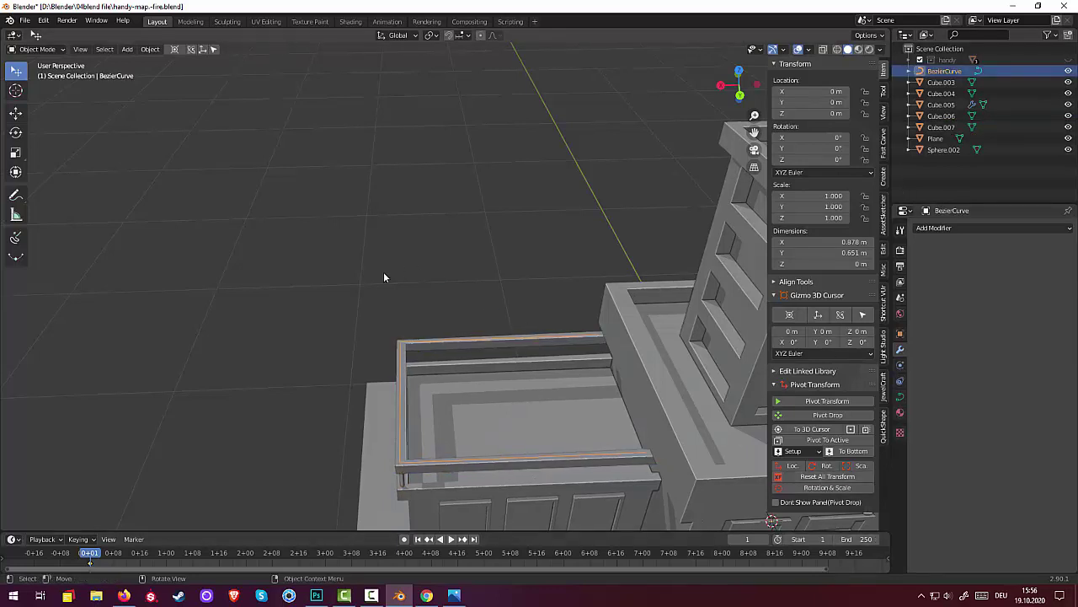
pyautogui.click(401, 477)
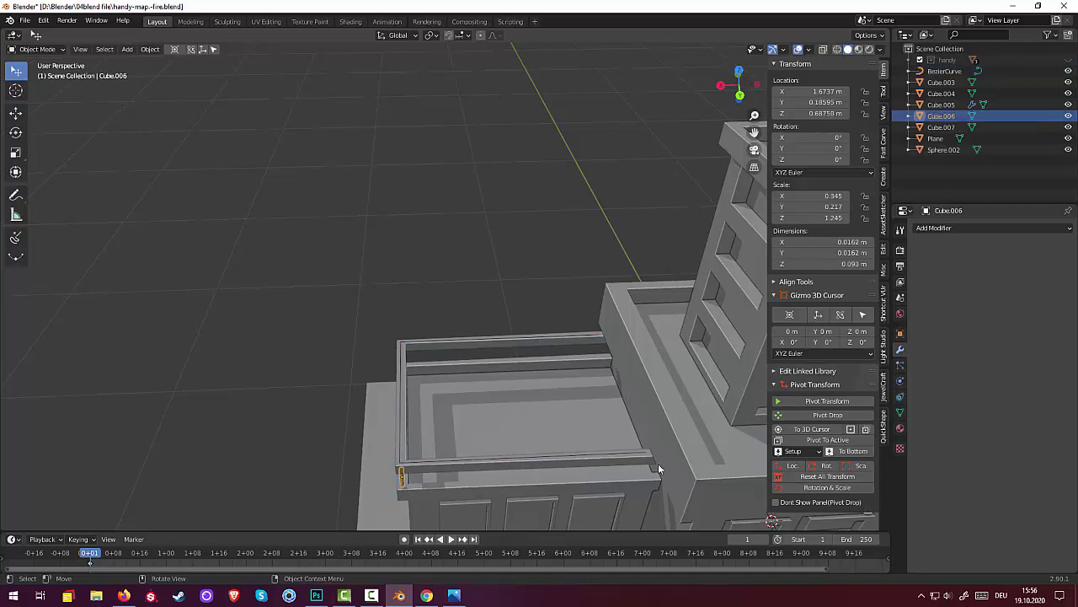
pyautogui.click(827, 476)
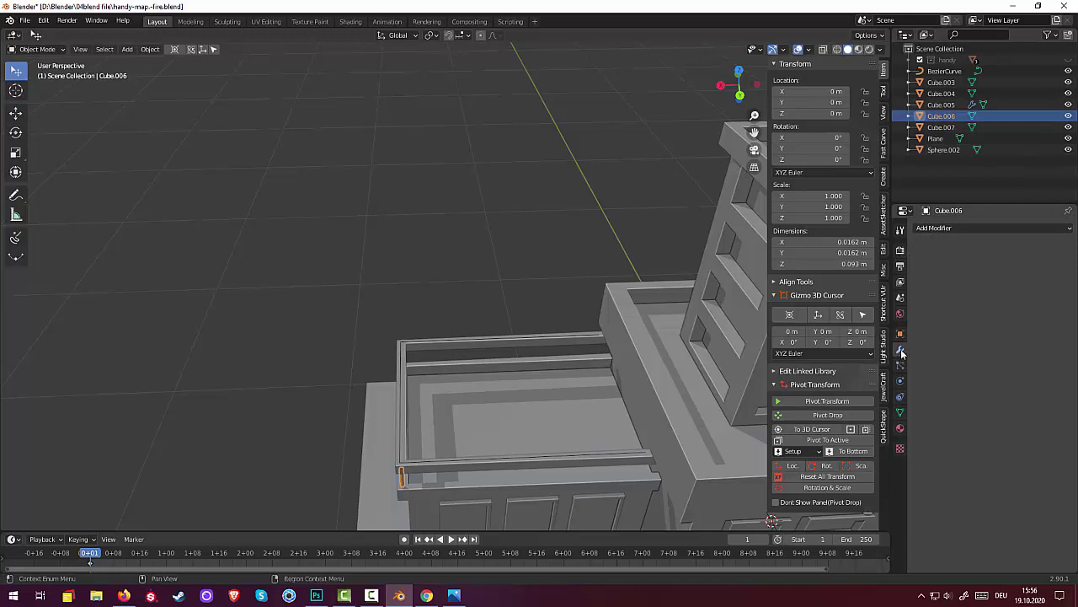
# - Add a Curve modifier to the post, assign BezierCurve, then undo the assignment
pyautogui.click(945, 229)
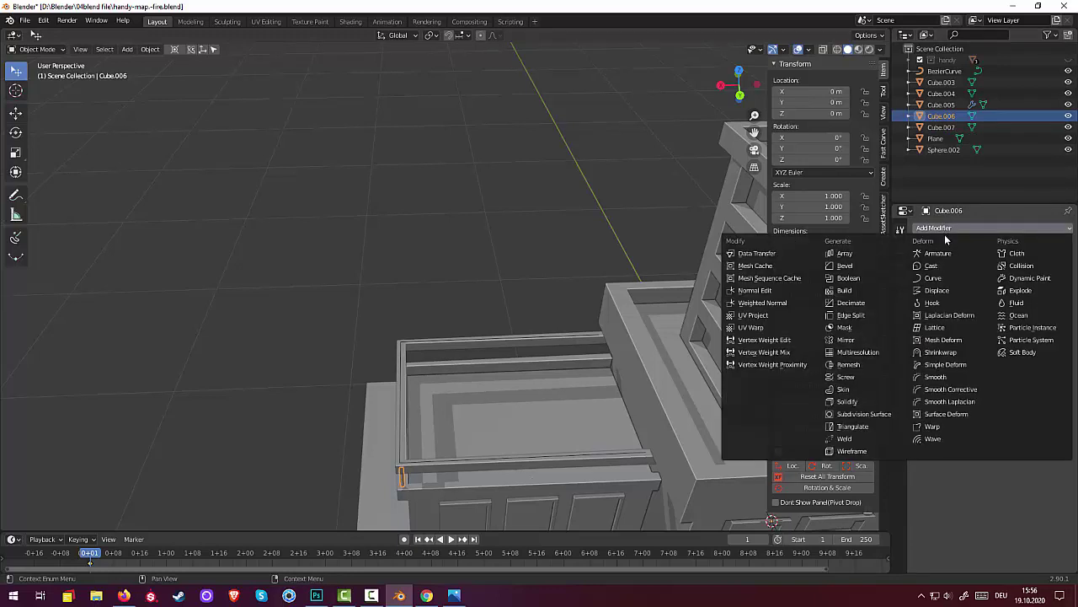
pyautogui.click(935, 279)
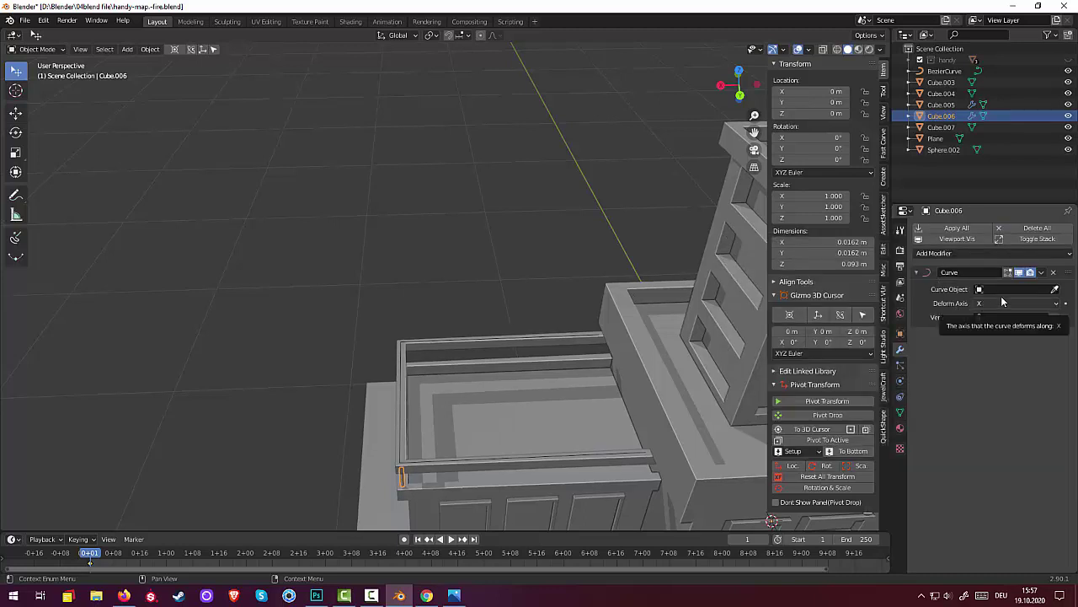
pyautogui.click(980, 291)
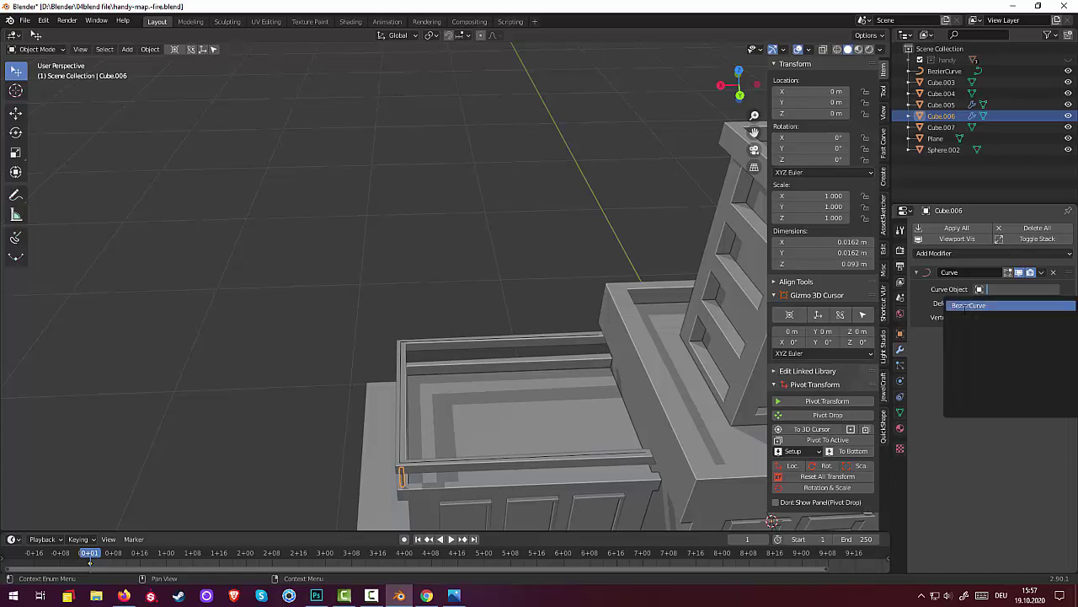
pyautogui.click(969, 305)
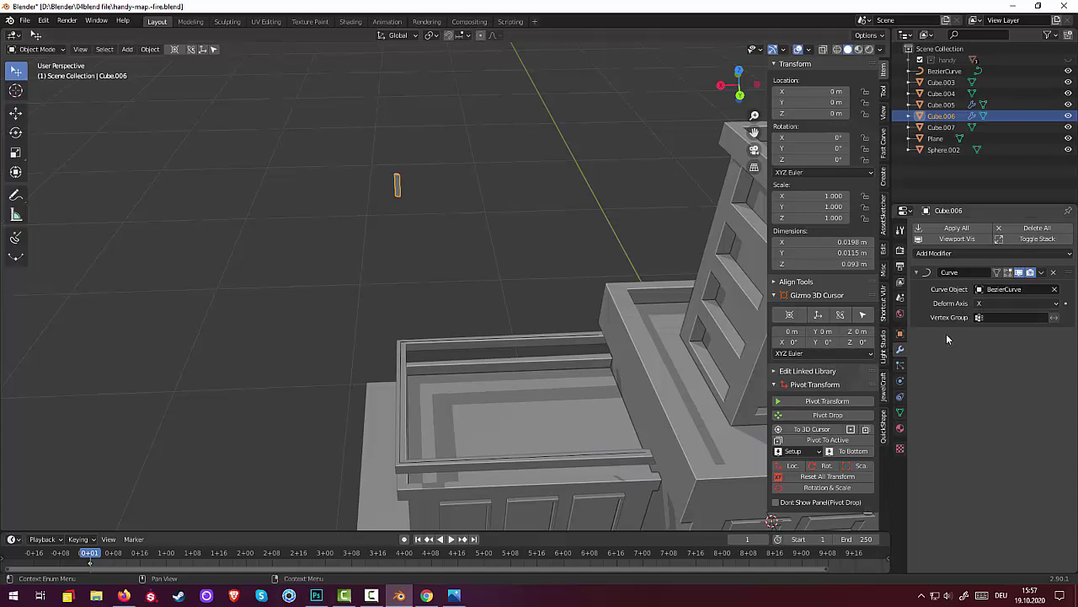
pyautogui.hotkey('ctrl', 'z')
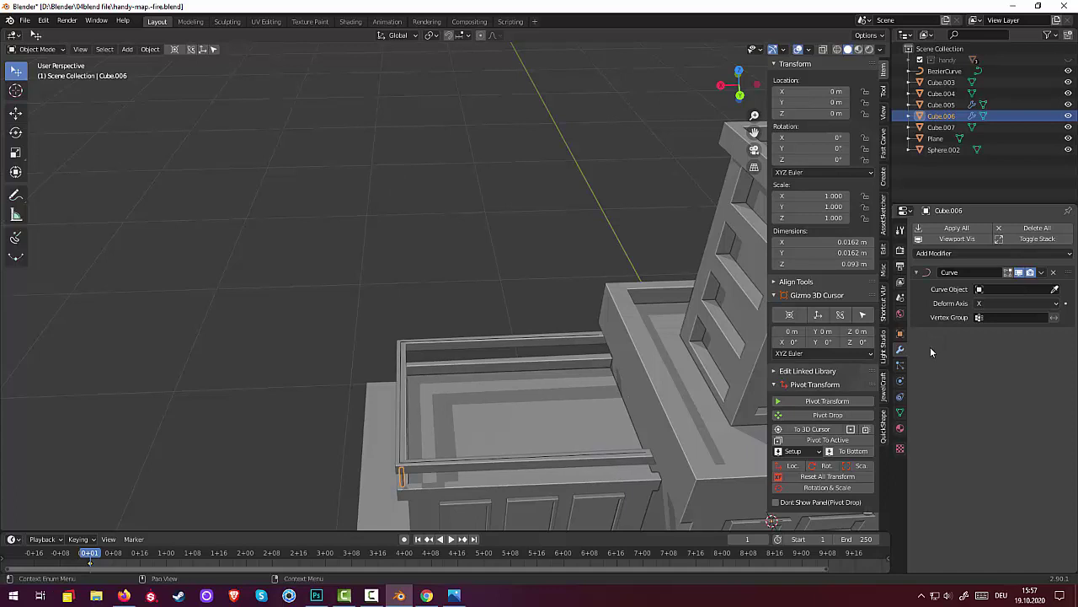
pyautogui.click(929, 254)
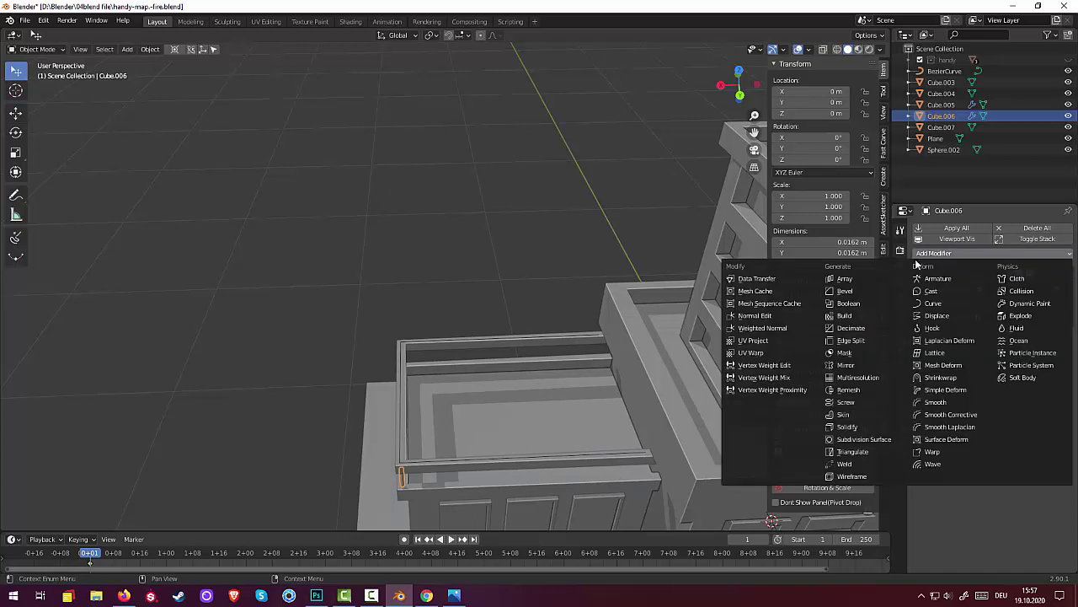
# - Add an Array modifier to the post with count 15 and relative offset X 3.4
pyautogui.click(846, 279)
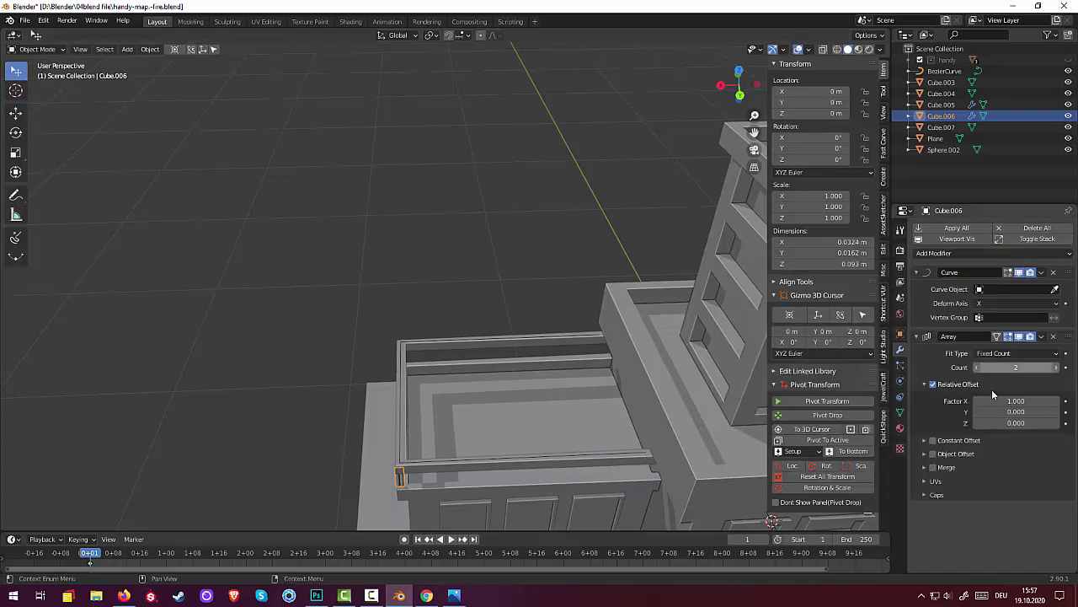
pyautogui.moveTo(1016, 367); pyautogui.dragTo(1045, 367)
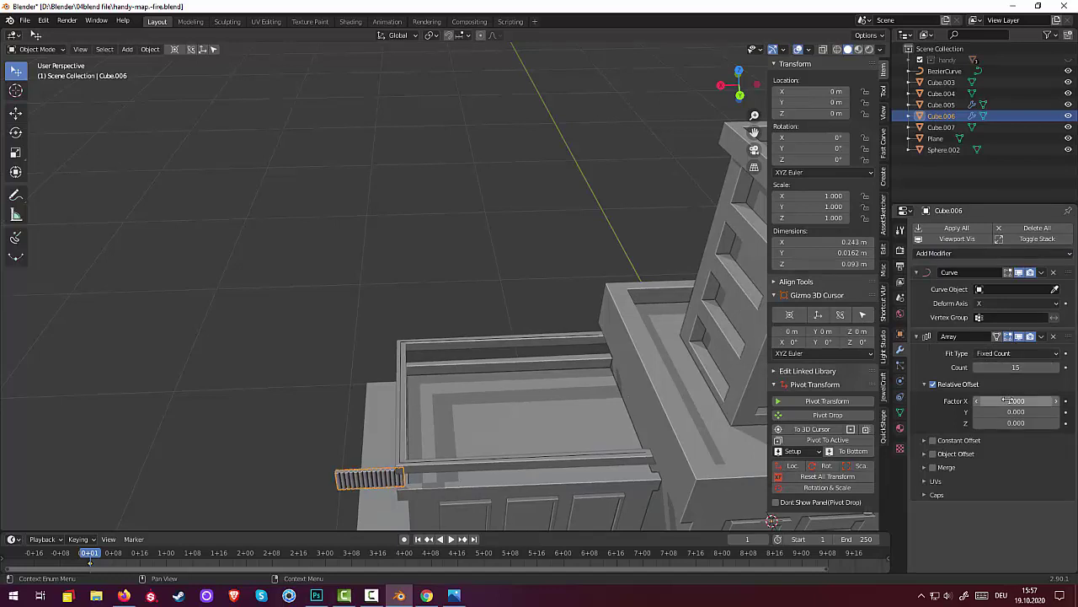
pyautogui.moveTo(1008, 401); pyautogui.dragTo(1053, 401)
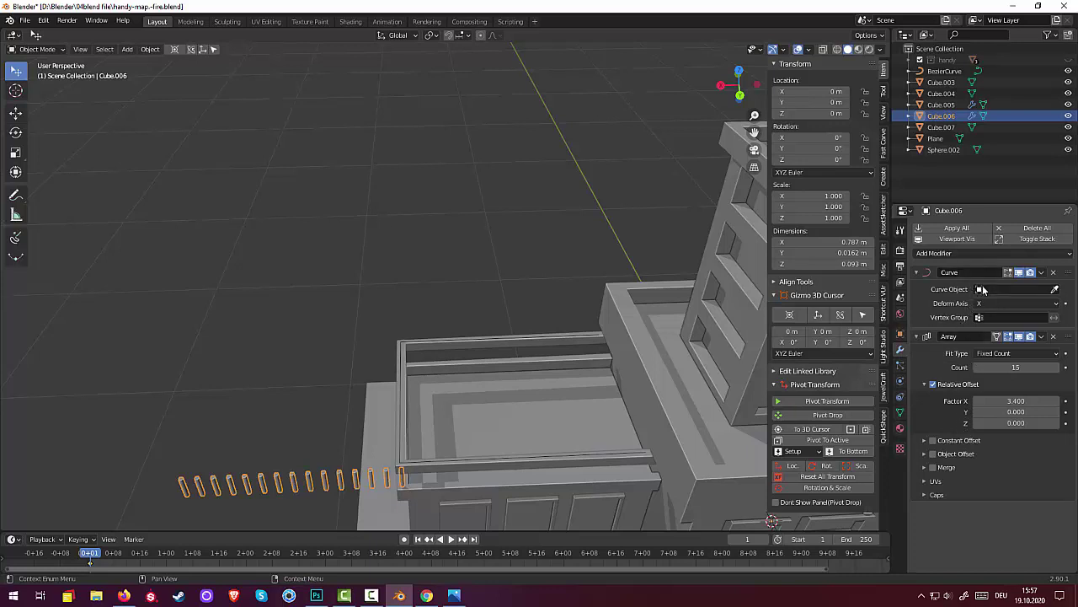
# - Bend the post array along BezierCurve with the Curve modifier's deform axis set to -Y
pyautogui.click(982, 289)
pyautogui.click(970, 305)
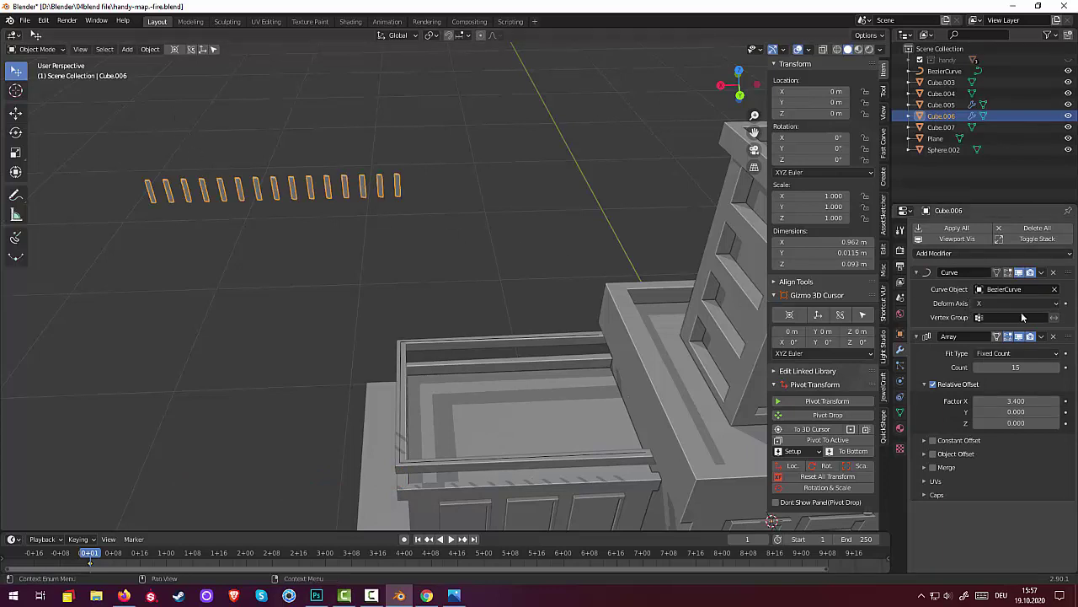
pyautogui.click(978, 304)
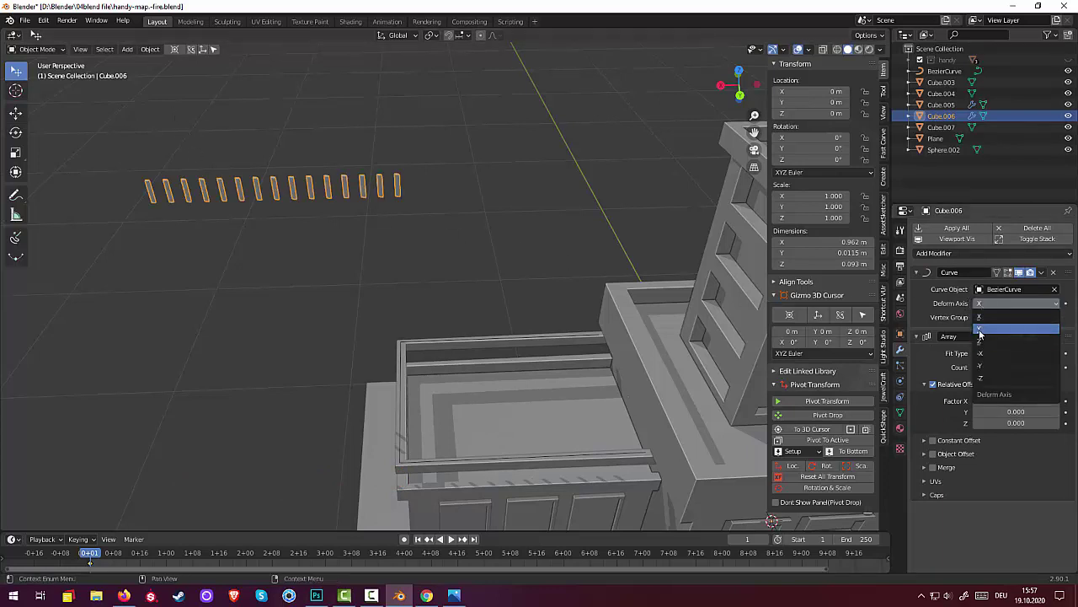
pyautogui.click(979, 335)
pyautogui.scroll(-5, 601, 340)
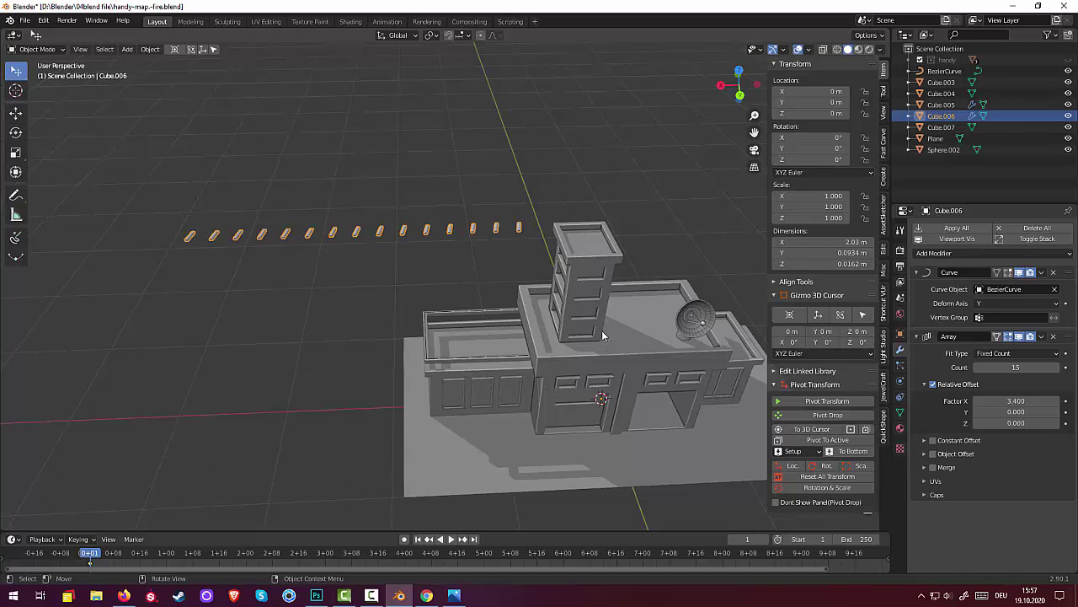
pyautogui.click(983, 303)
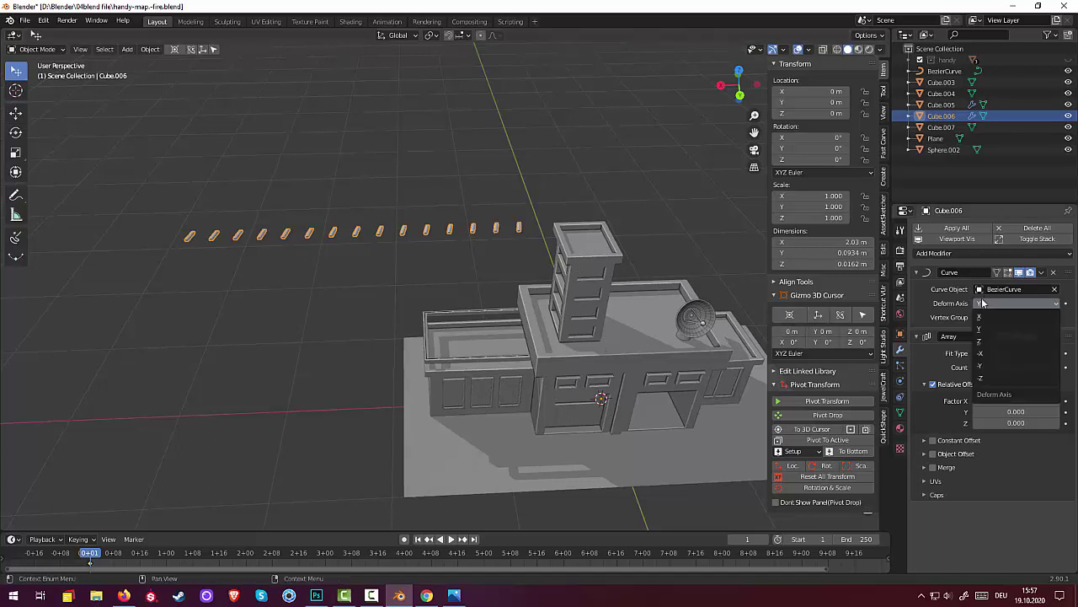
pyautogui.click(980, 365)
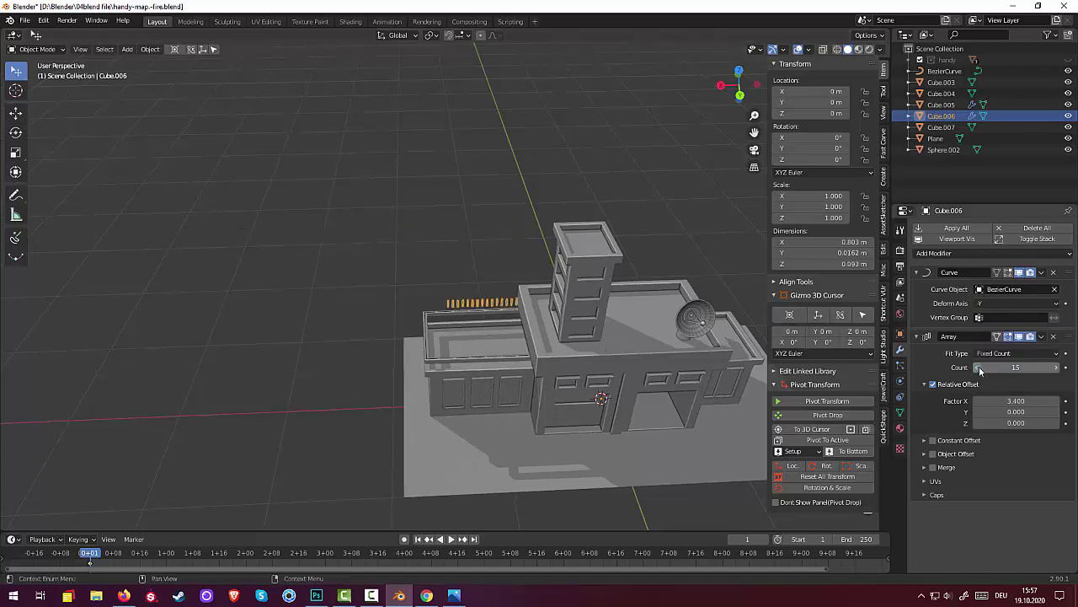
pyautogui.moveTo(536, 304); pyautogui.dragTo(737, 253, button='middle')
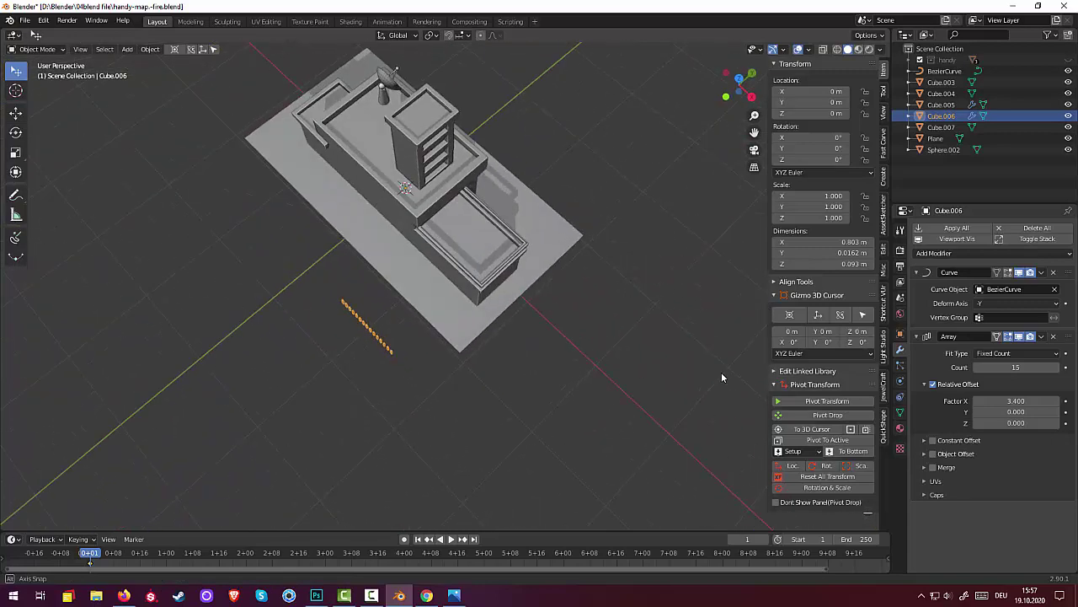
pyautogui.moveTo(736, 255); pyautogui.dragTo(720, 375, button='middle')
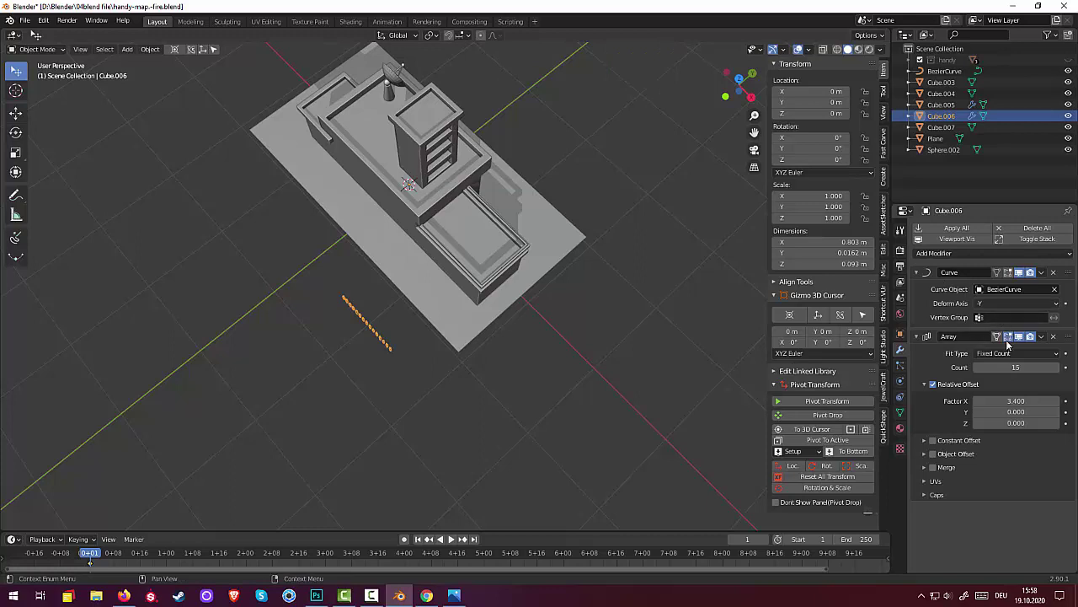
# - Raise the array count, delete the Curve modifier, and widen the post spacing
pyautogui.moveTo(1006, 367)
pyautogui.mouseDown()
pyautogui.moveTo(1053, 366)
pyautogui.moveTo(1003, 366)
pyautogui.mouseUp()
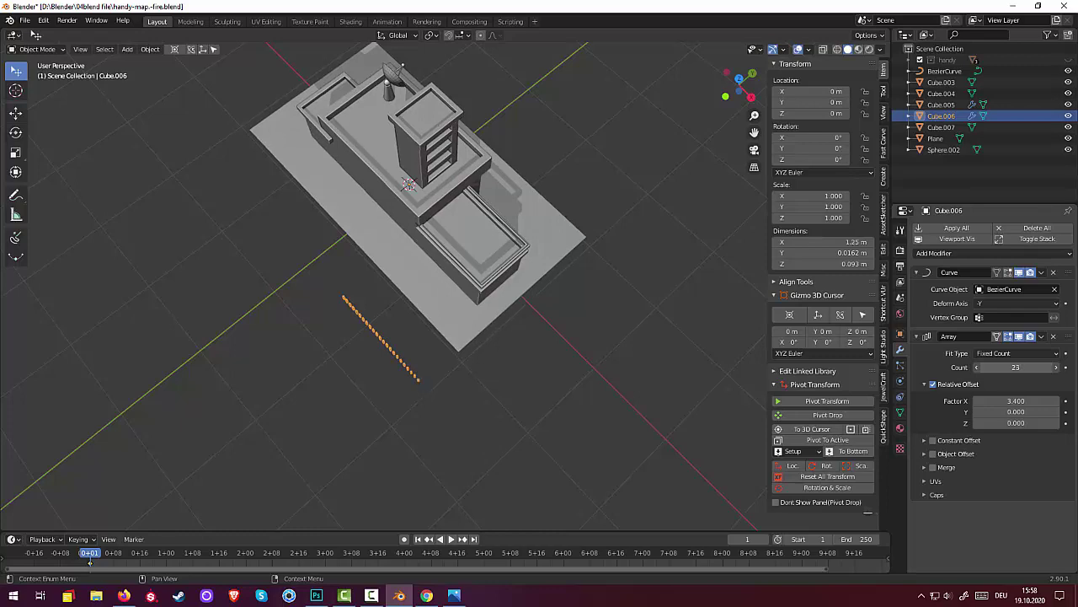
pyautogui.click(1053, 272)
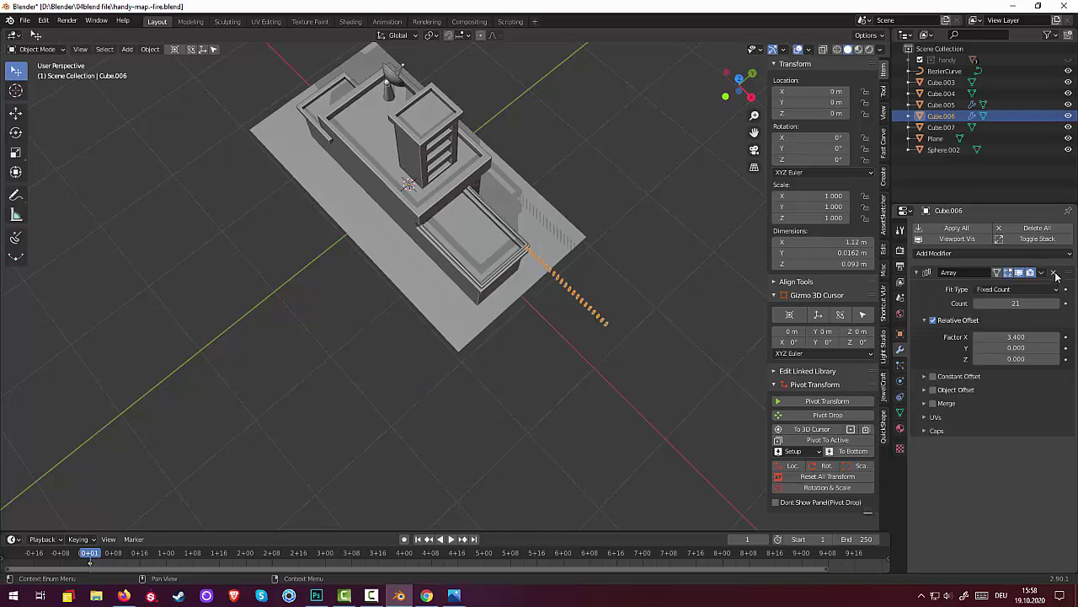
pyautogui.moveTo(662, 341)
pyautogui.mouseDown(button='middle')
pyautogui.moveTo(583, 318)
pyautogui.moveTo(480, 247)
pyautogui.mouseUp(button='middle')
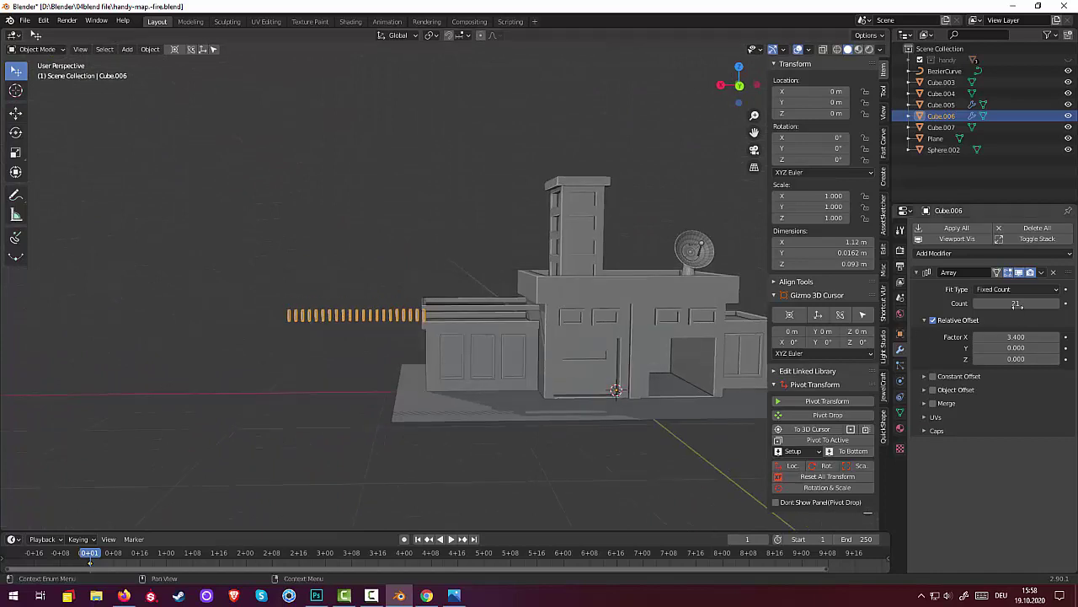
pyautogui.click(1057, 337)
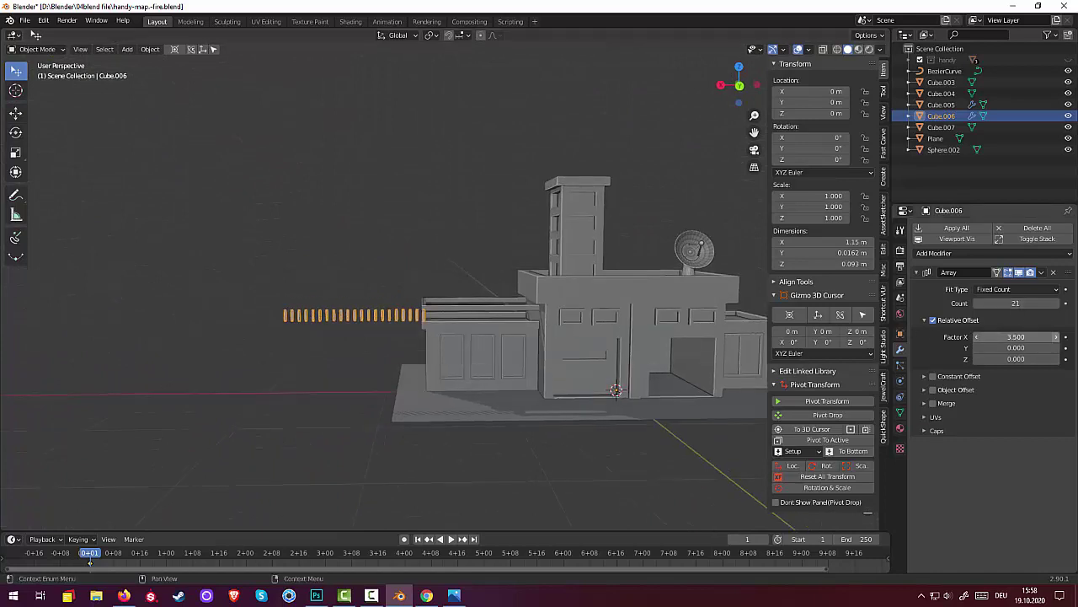
pyautogui.click(1057, 337)
pyautogui.click(1056, 337)
pyautogui.click(1056, 337)
pyautogui.click(1057, 337)
pyautogui.click(1057, 338)
pyautogui.click(1057, 337)
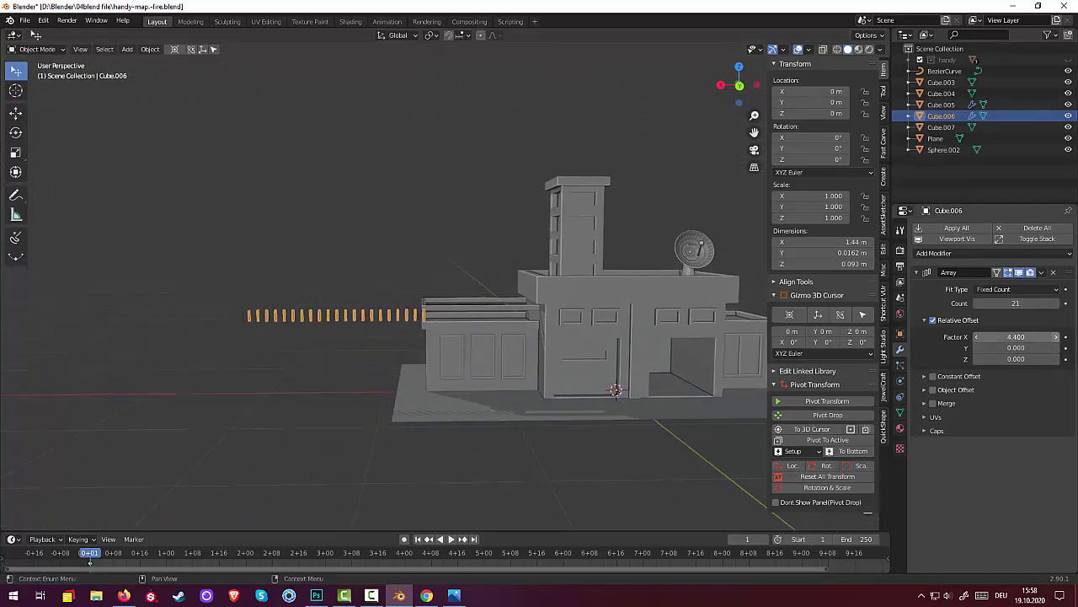
pyautogui.click(1056, 337)
pyautogui.click(1056, 337)
pyautogui.click(1057, 337)
pyautogui.click(1057, 337)
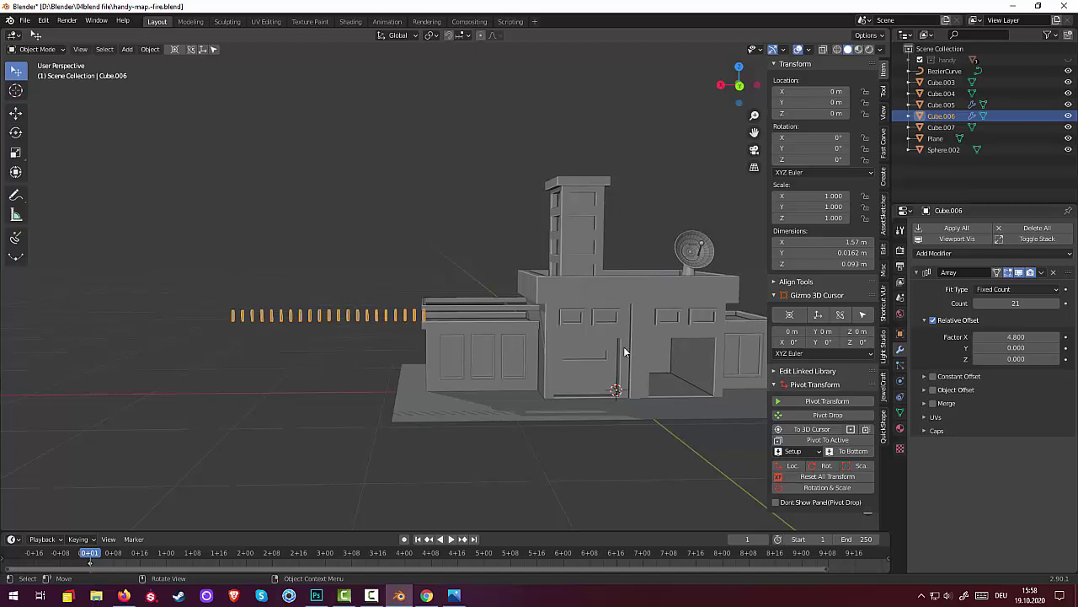
# - Set the array's relative offset Factor X to -4.8 and its count to 13
pyautogui.click(990, 339)
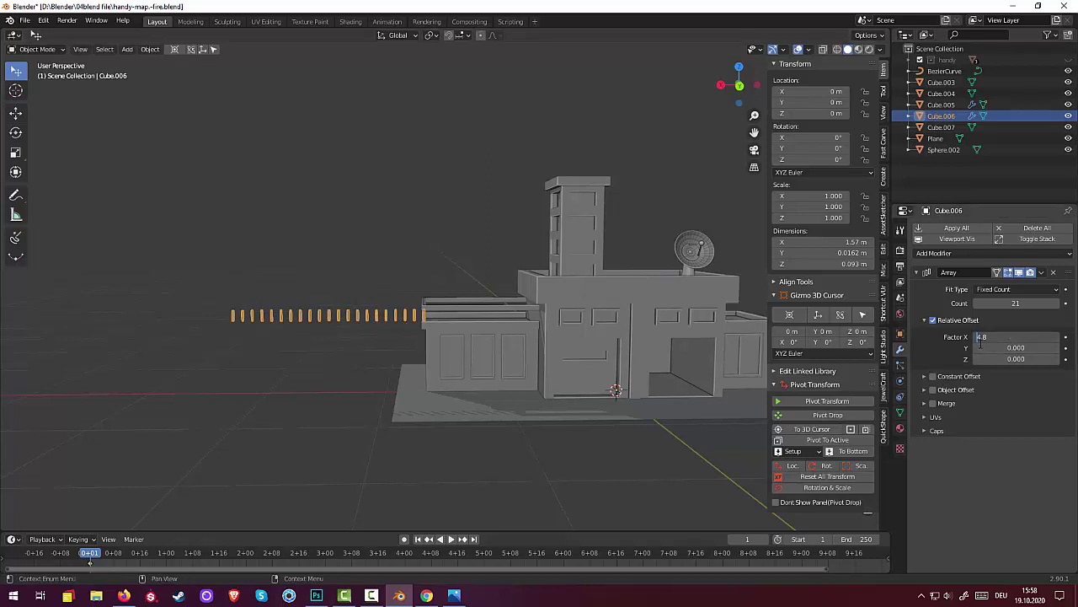
pyautogui.write('-')
pyautogui.press('Return')
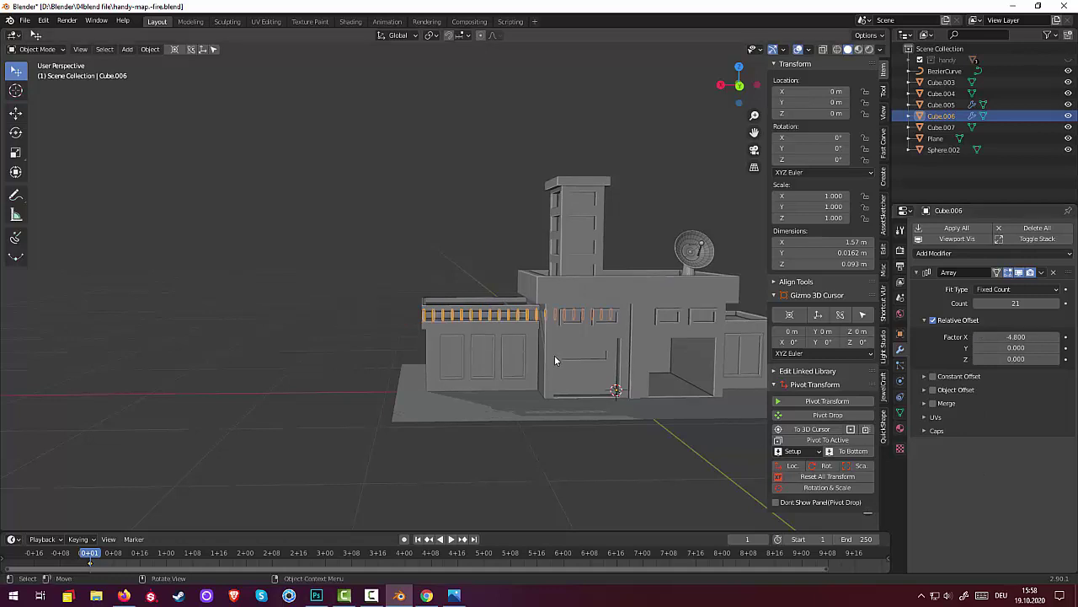
pyautogui.moveTo(554, 354); pyautogui.dragTo(577, 348, button='middle')
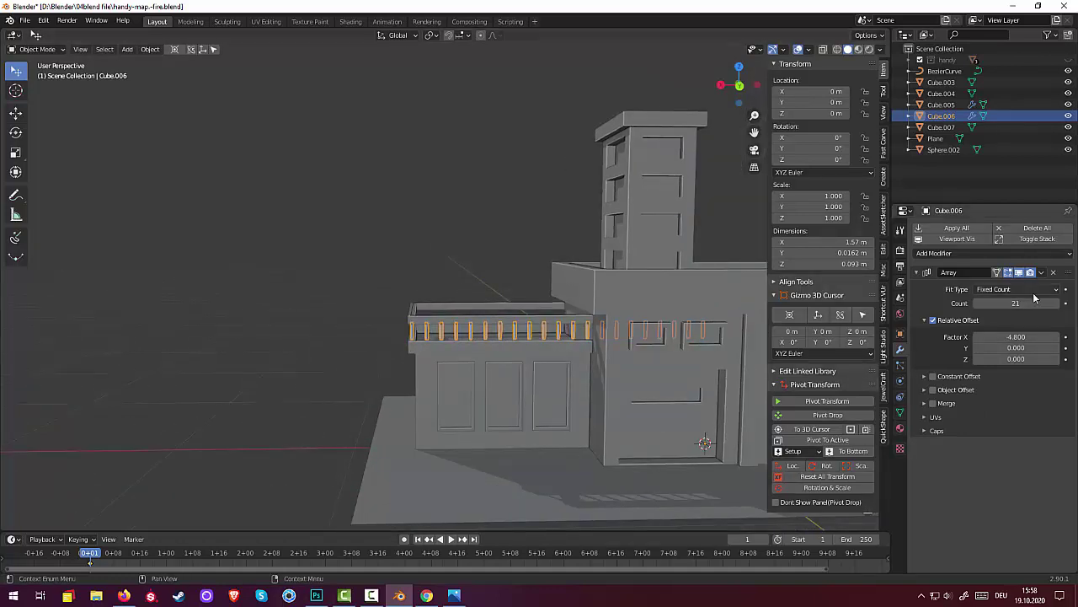
pyautogui.moveTo(988, 305)
pyautogui.mouseDown()
pyautogui.moveTo(961, 305)
pyautogui.moveTo(1057, 309)
pyautogui.mouseUp()
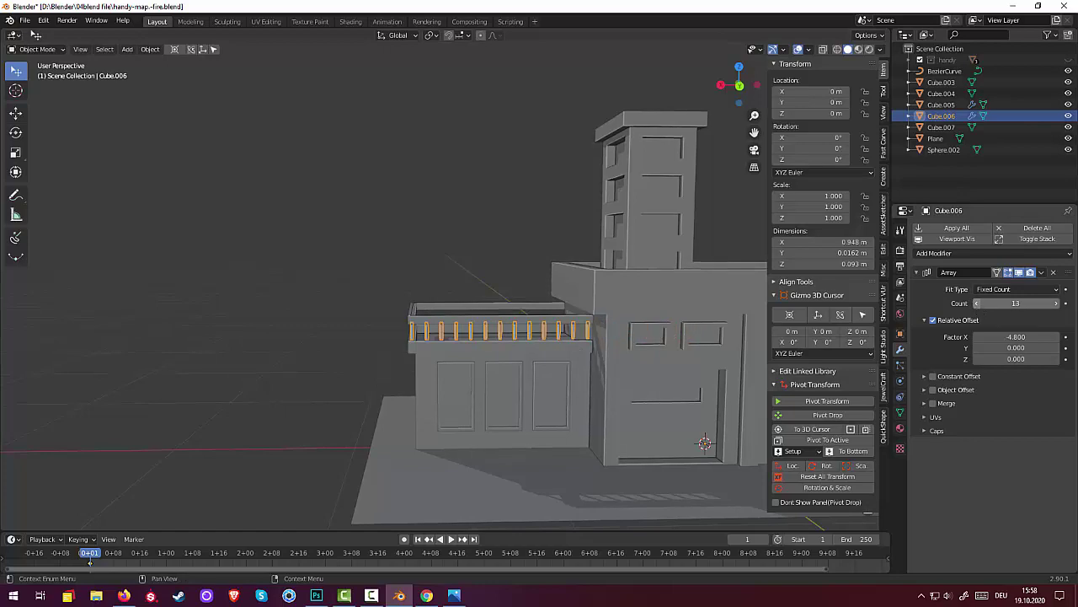
pyautogui.click(1057, 305)
pyautogui.moveTo(622, 394)
pyautogui.mouseDown(button='middle')
pyautogui.moveTo(735, 408)
pyautogui.moveTo(628, 385)
pyautogui.moveTo(583, 405)
pyautogui.moveTo(522, 478)
pyautogui.moveTo(717, 415)
pyautogui.moveTo(684, 428)
pyautogui.mouseUp(button='middle')
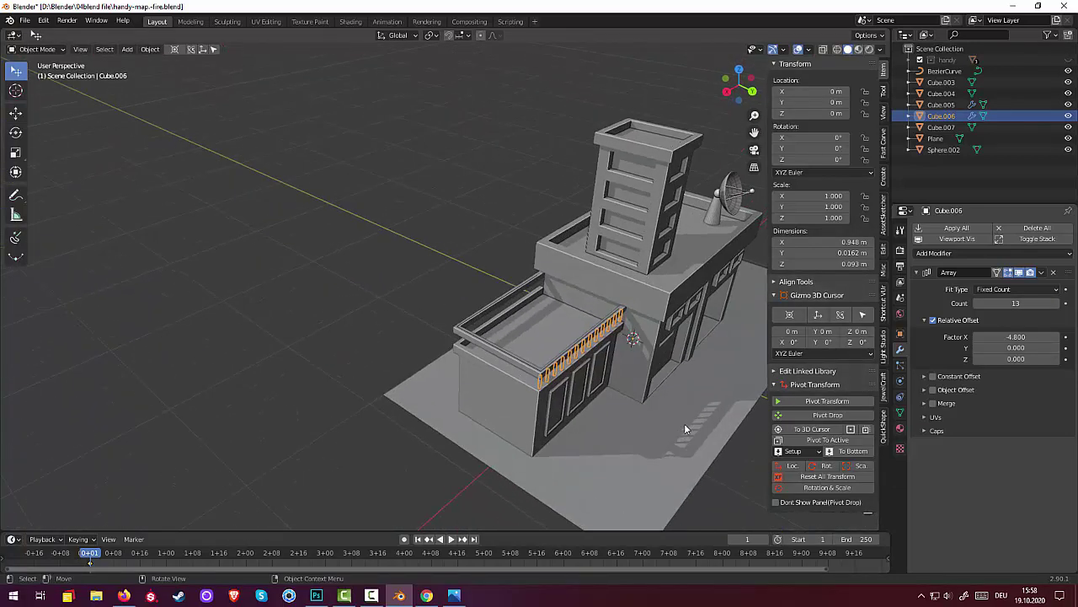
# - Deselect everything, select the Cube.006 post row, and duplicate it with Shift+D
pyautogui.click(42, 50)
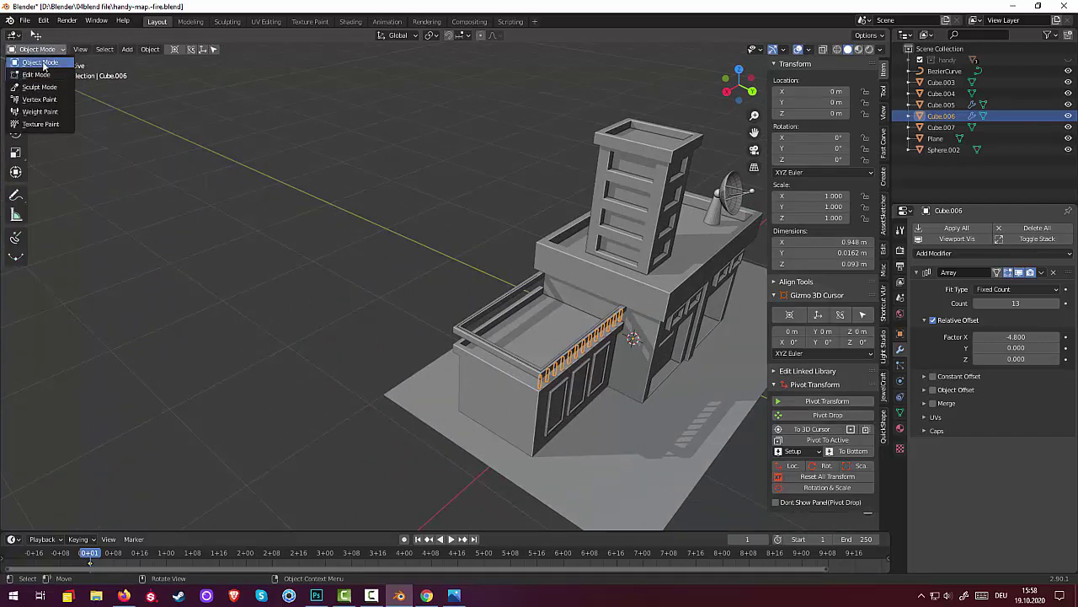
pyautogui.click(43, 64)
pyautogui.click(268, 298)
pyautogui.moveTo(399, 379)
pyautogui.mouseDown(button='middle')
pyautogui.moveTo(363, 358)
pyautogui.moveTo(350, 330)
pyautogui.moveTo(506, 331)
pyautogui.moveTo(634, 383)
pyautogui.moveTo(618, 382)
pyautogui.mouseUp(button='middle')
pyautogui.click(522, 329)
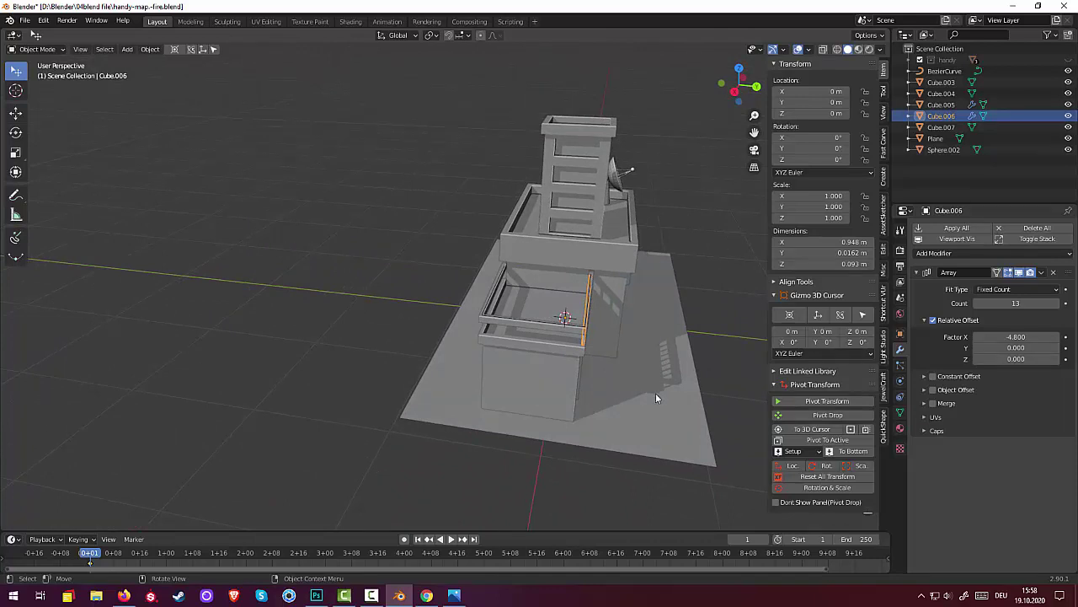
pyautogui.press('shift')
pyautogui.hotkey('shift', 'd')
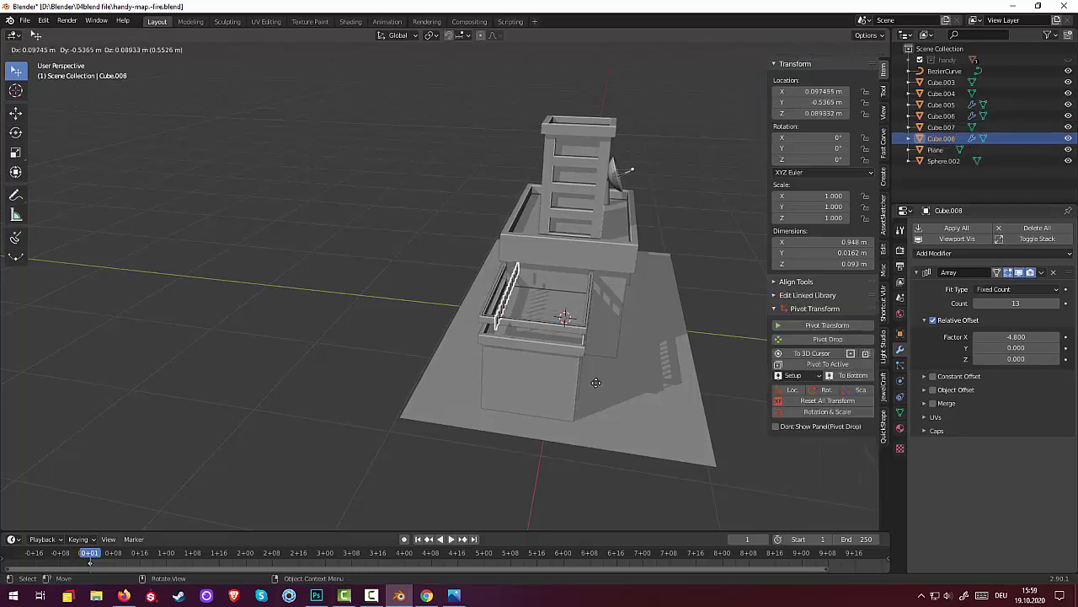
# - Move the duplicate about 0.65 m along Y to the opposite lower-roof edge
pyautogui.press('y')
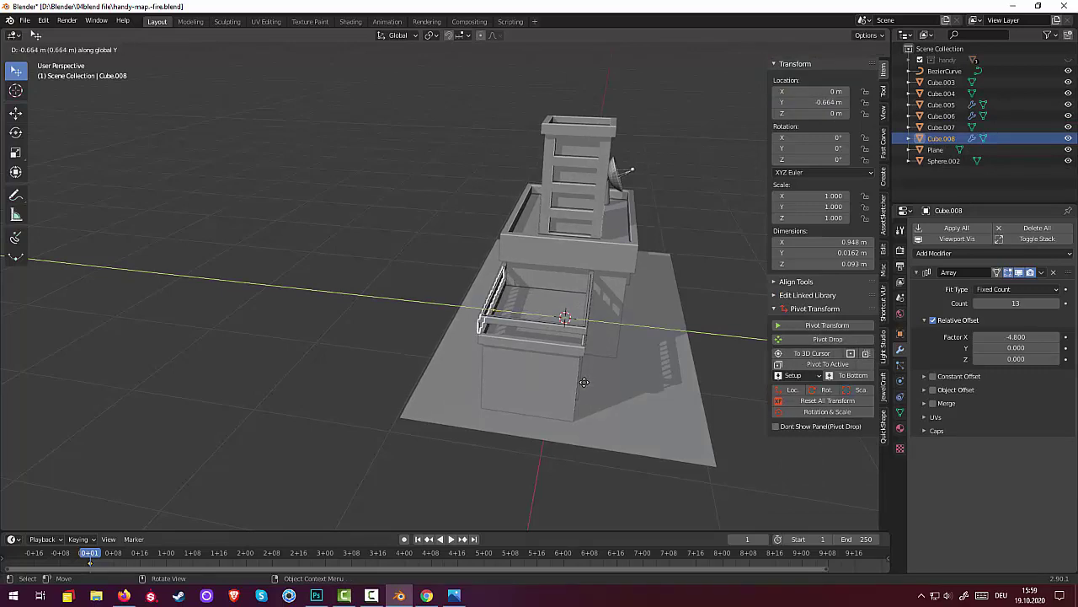
pyautogui.click(585, 381)
pyautogui.moveTo(585, 382)
pyautogui.mouseDown(button='middle')
pyautogui.moveTo(639, 385)
pyautogui.moveTo(684, 365)
pyautogui.moveTo(685, 375)
pyautogui.mouseUp(button='middle')
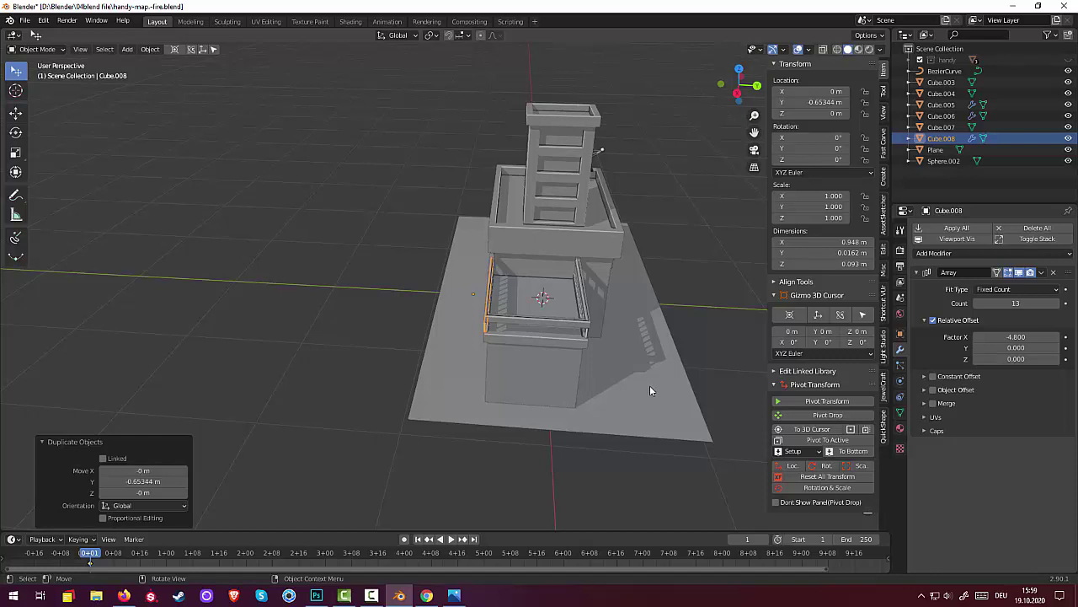
# - Duplicate that copy in place as Cube.009 and rotate it 90° about Z
pyautogui.hotkey('shift', 'd')
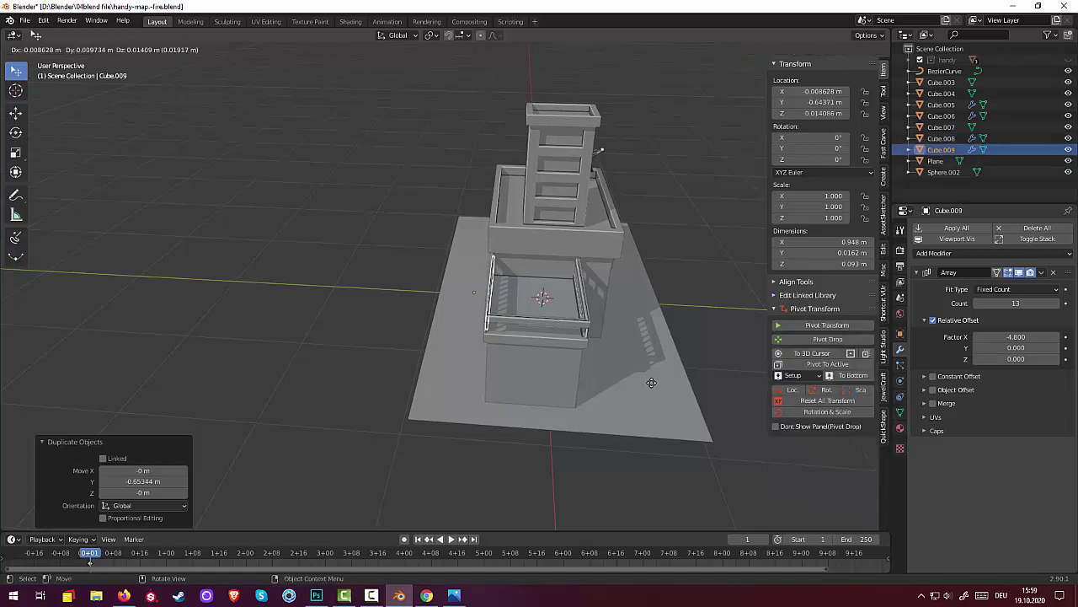
pyautogui.rightClick(653, 383)
pyautogui.press('r')
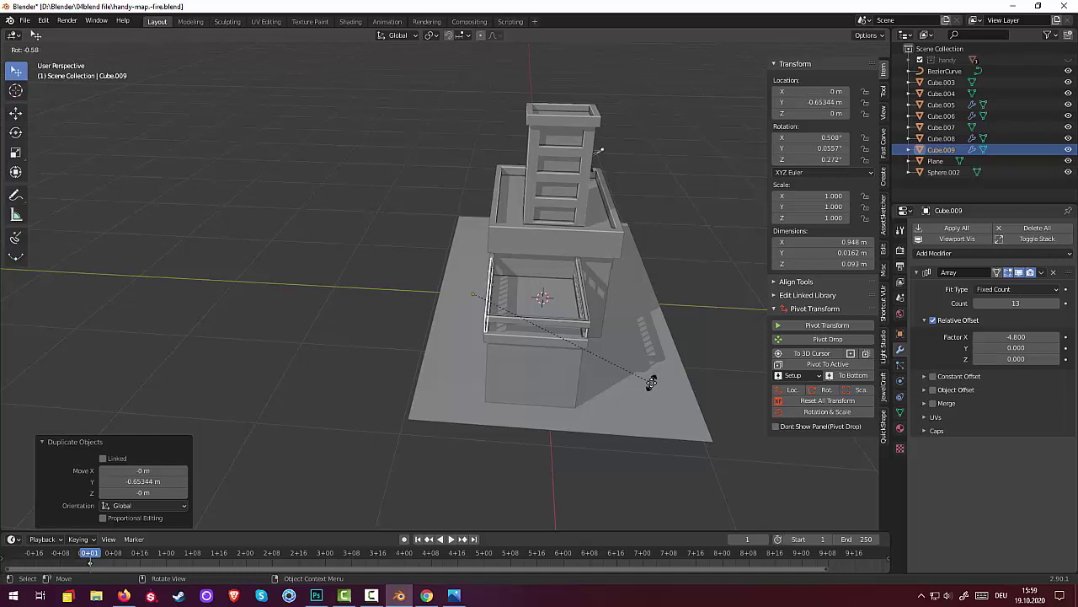
pyautogui.press('z')
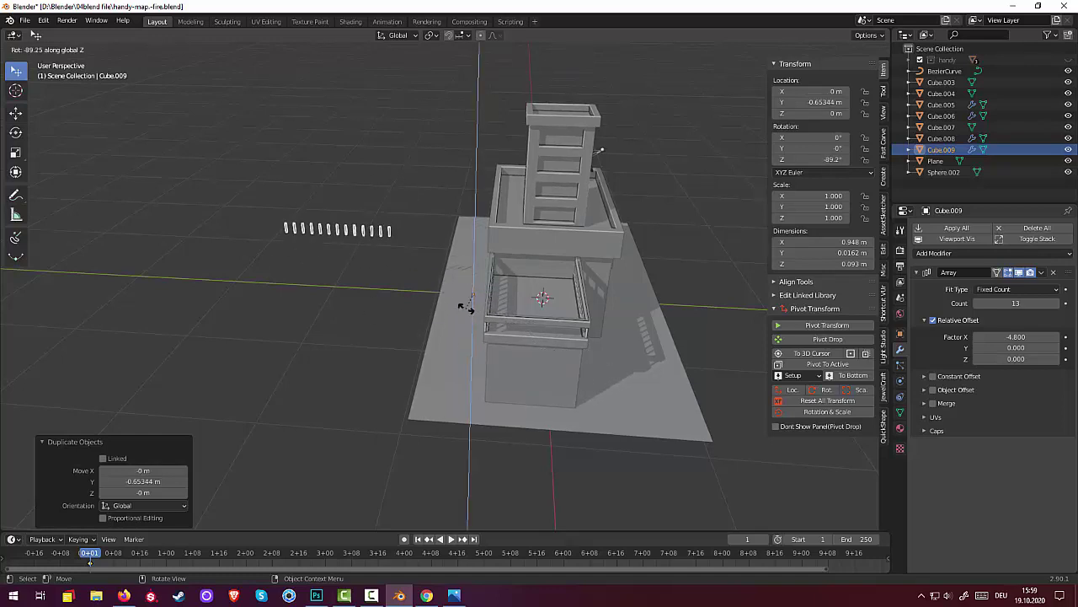
pyautogui.write('90')
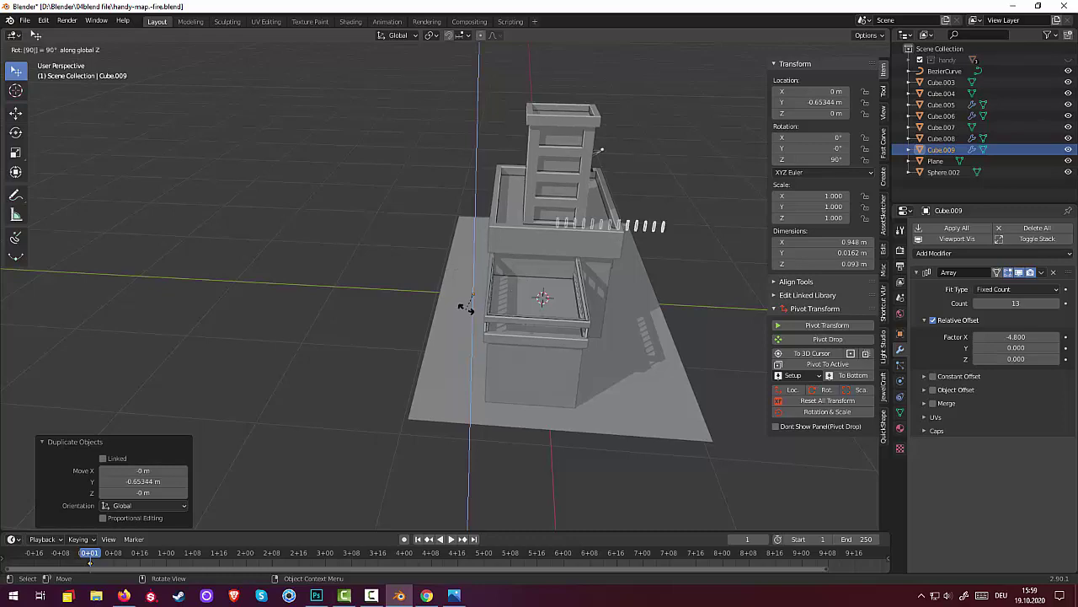
pyautogui.press('Return')
pyautogui.moveTo(590, 321)
pyautogui.mouseDown(button='middle')
pyautogui.moveTo(556, 284)
pyautogui.moveTo(502, 298)
pyautogui.moveTo(495, 311)
pyautogui.mouseUp(button='middle')
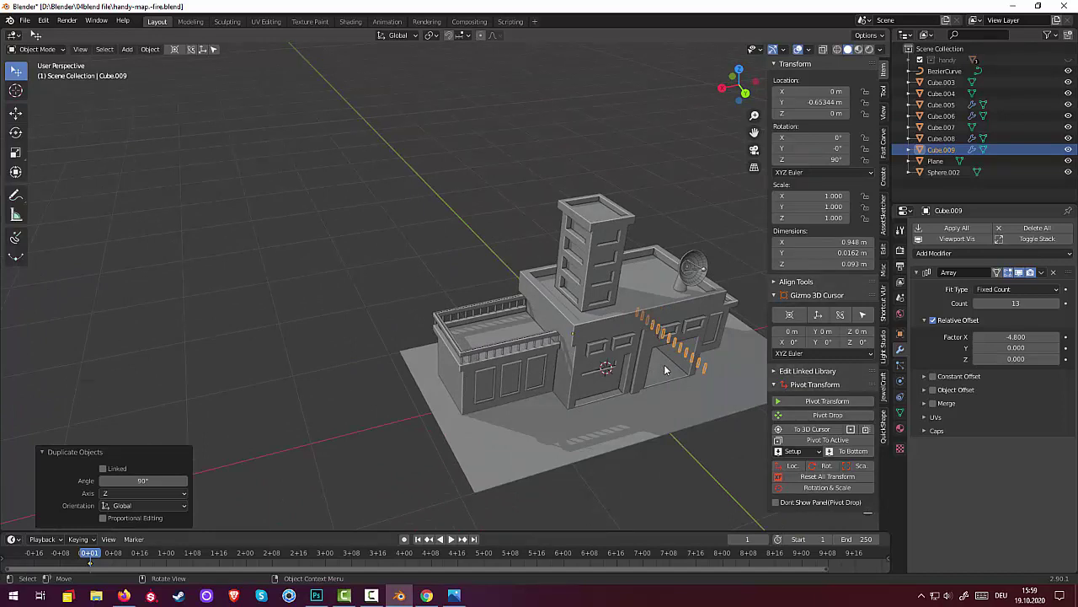
# - Move Cube.009 1.846 m along X, then start sliding it along Y toward the front edge
pyautogui.press('g')
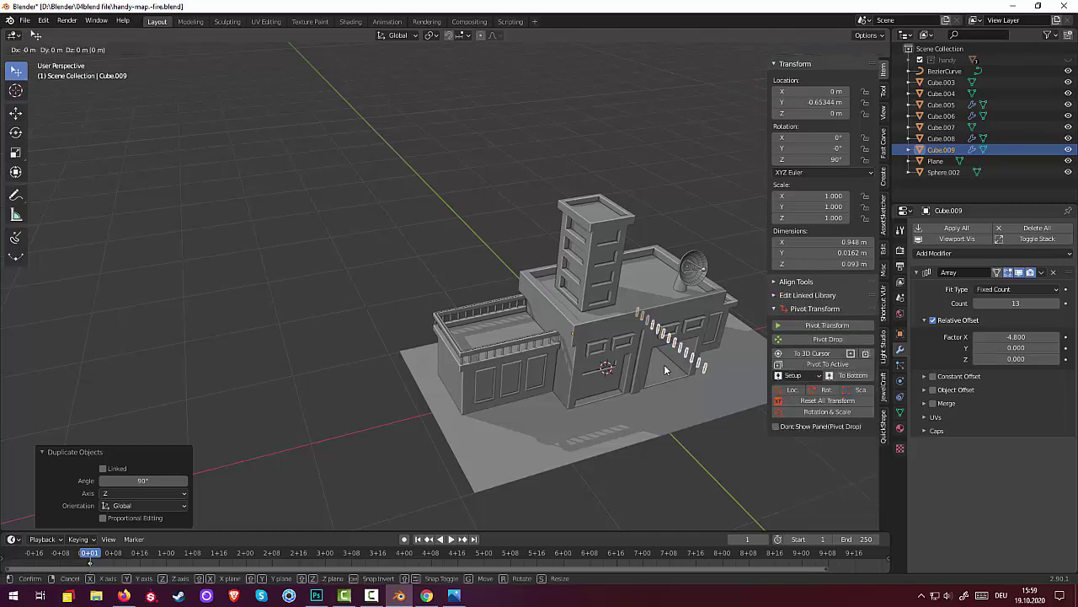
pyautogui.press('x')
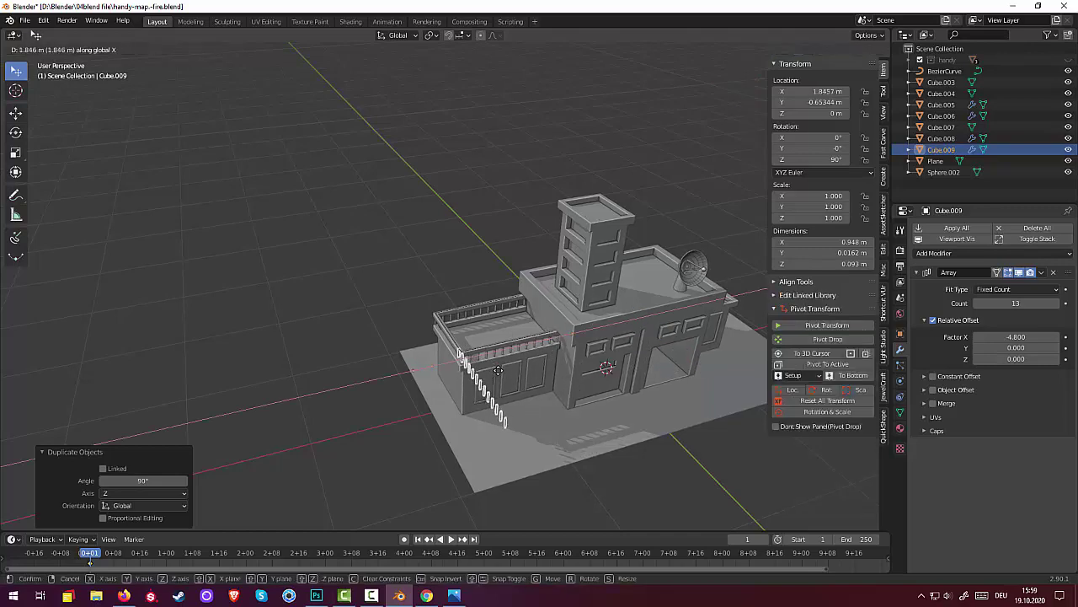
pyautogui.click(498, 371)
pyautogui.moveTo(498, 371)
pyautogui.mouseDown(button='middle')
pyautogui.moveTo(614, 332)
pyautogui.moveTo(586, 334)
pyautogui.mouseUp(button='middle')
pyautogui.scroll(2, 600, 335)
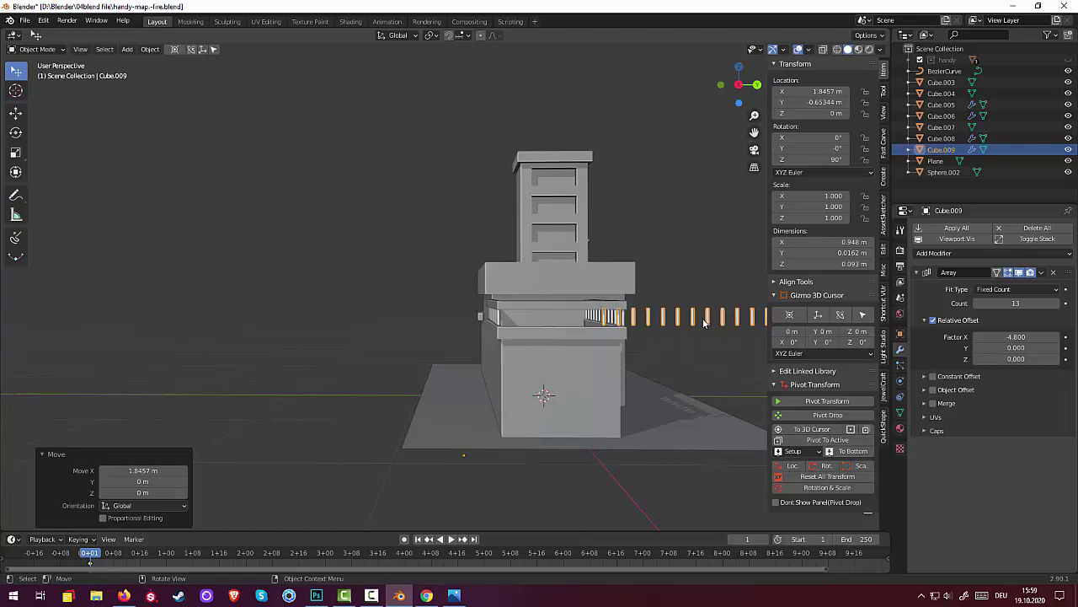
pyautogui.click(813, 295)
pyautogui.press('g')
pyautogui.press('y')
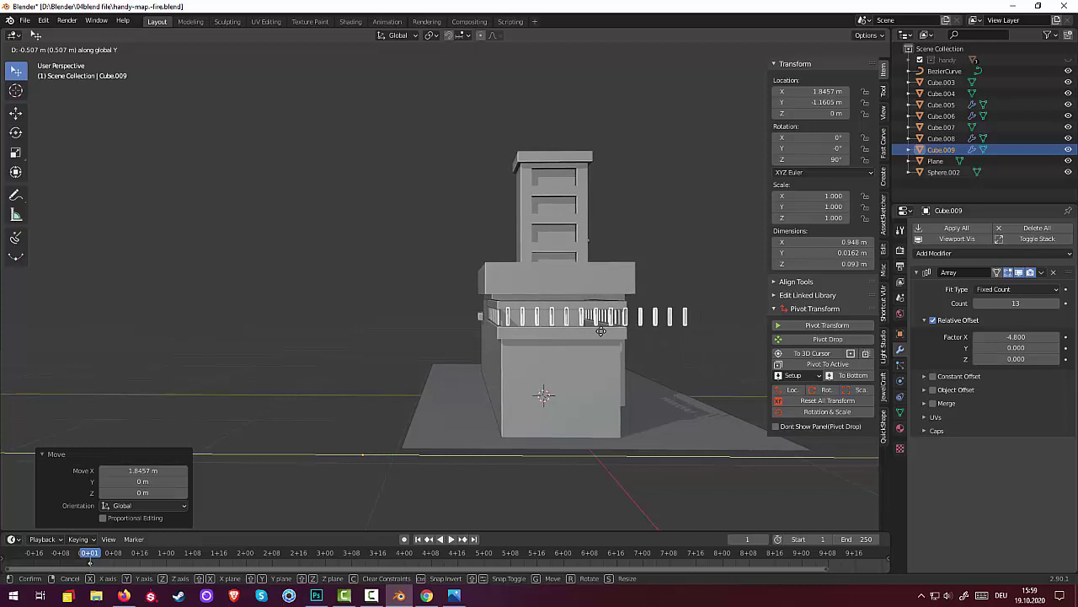
# - Confirm the row's Y position and reduce Cube.009's array count to 8 posts
pyautogui.click(600, 331)
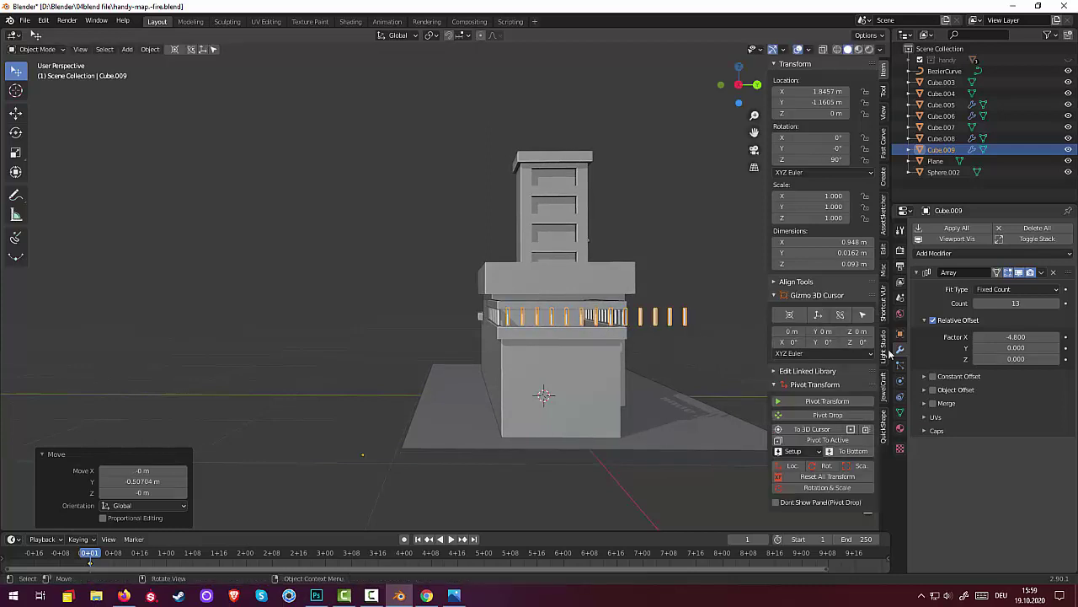
pyautogui.click(978, 305)
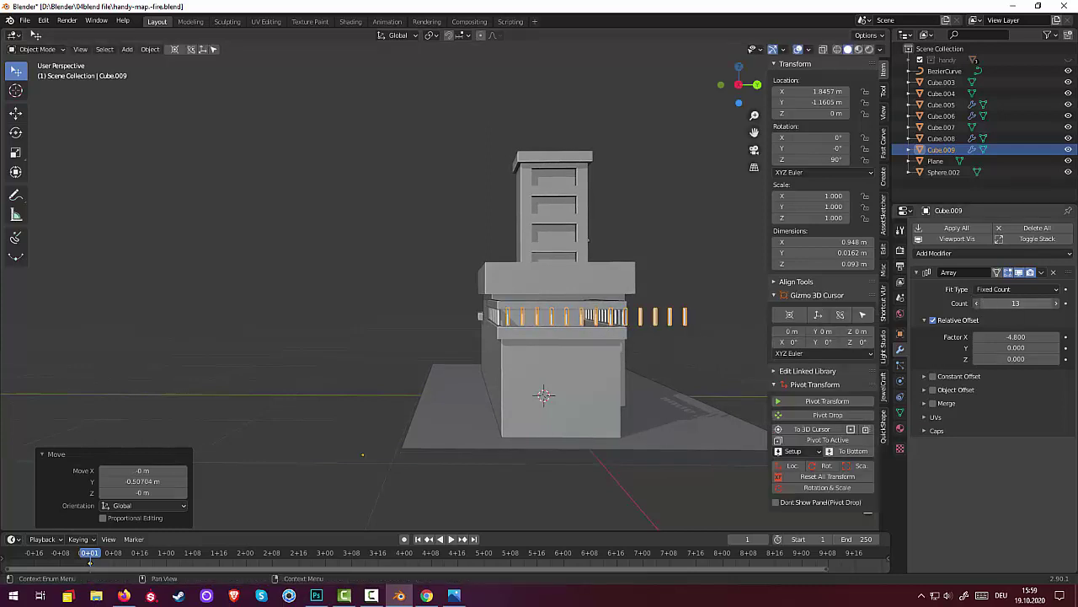
pyautogui.write('12')
pyautogui.press('Return')
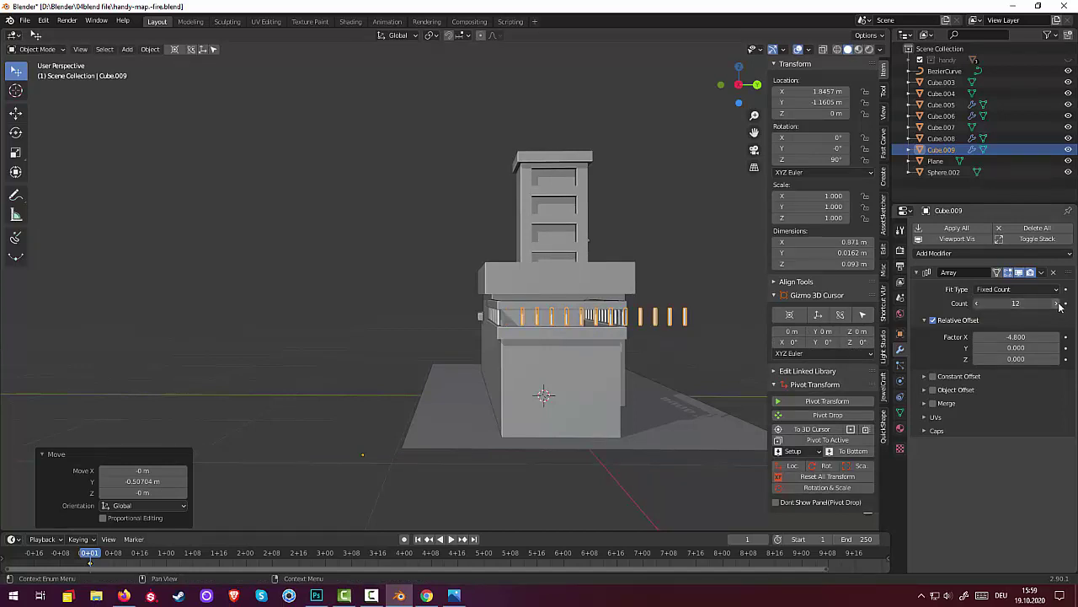
pyautogui.moveTo(990, 305); pyautogui.dragTo(1001, 306)
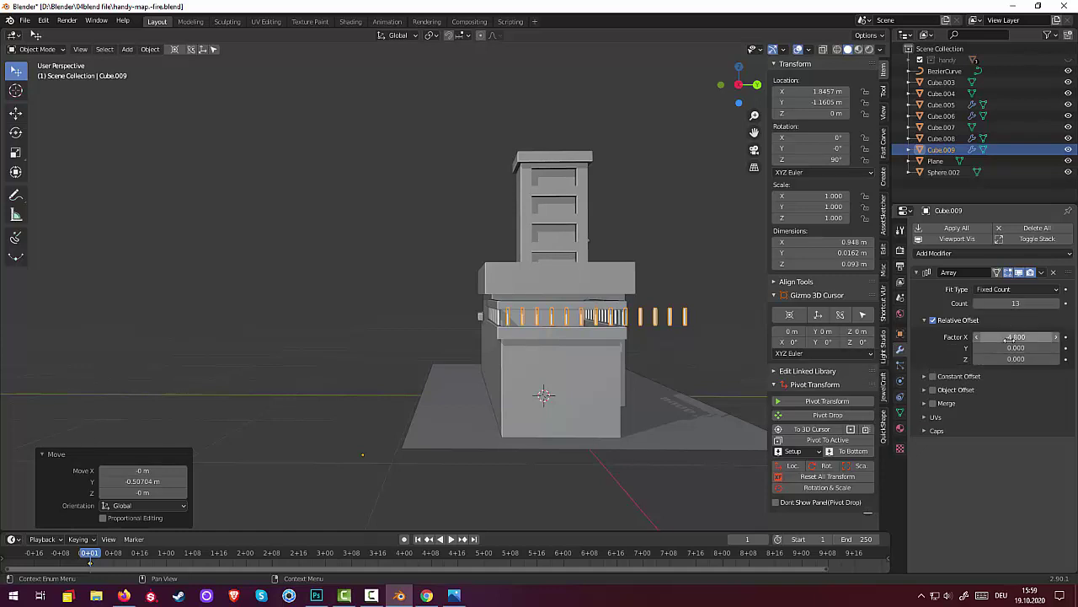
pyautogui.click(1059, 306)
pyautogui.click(1059, 307)
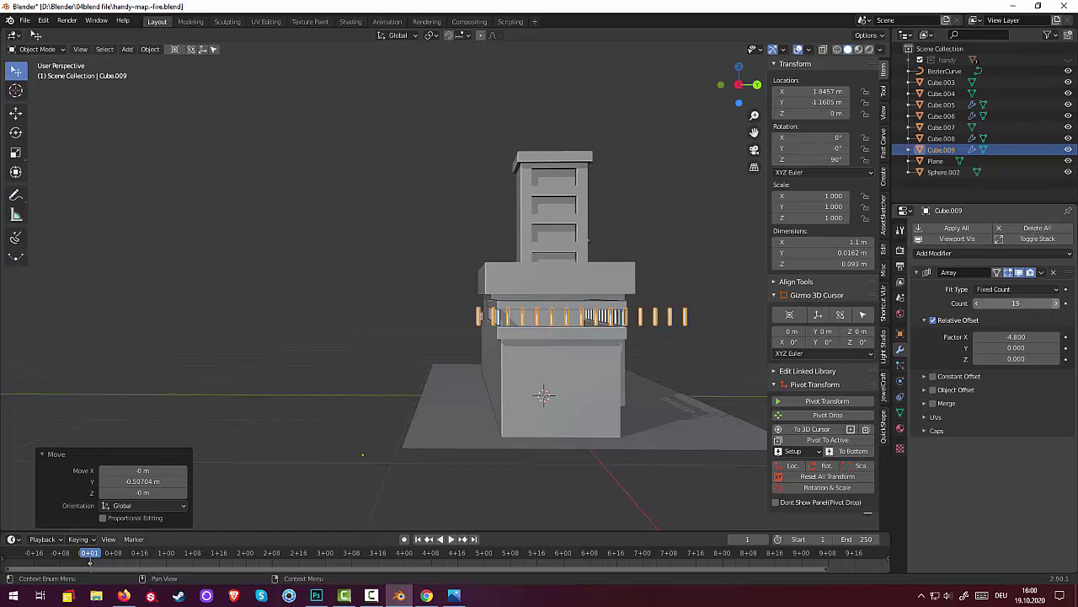
pyautogui.click(977, 303)
pyautogui.click(977, 304)
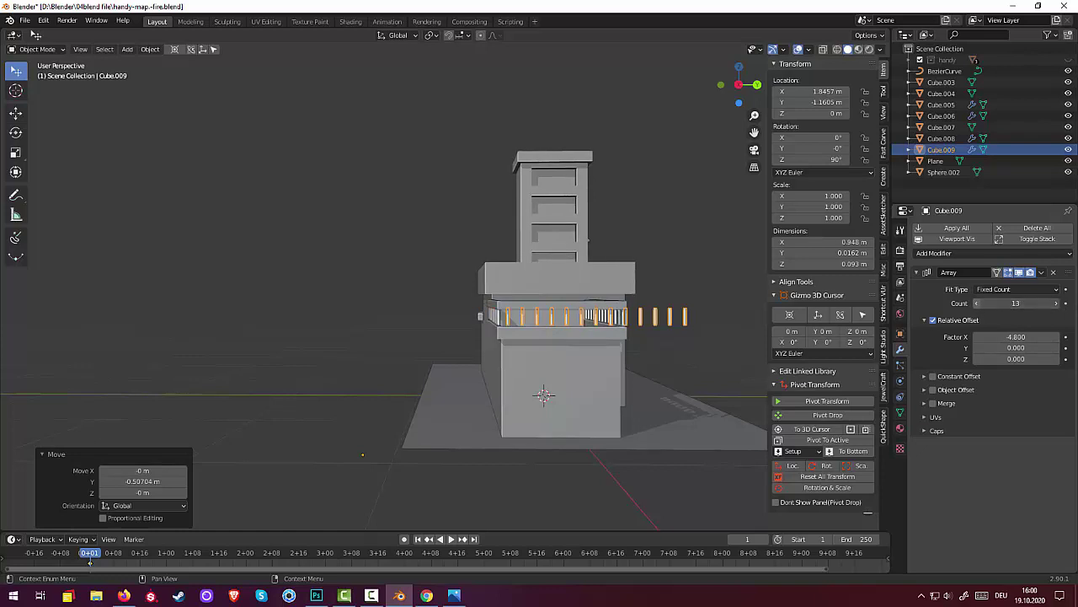
pyautogui.click(976, 303)
pyautogui.click(976, 303)
pyautogui.click(977, 303)
pyautogui.click(977, 304)
pyautogui.click(977, 303)
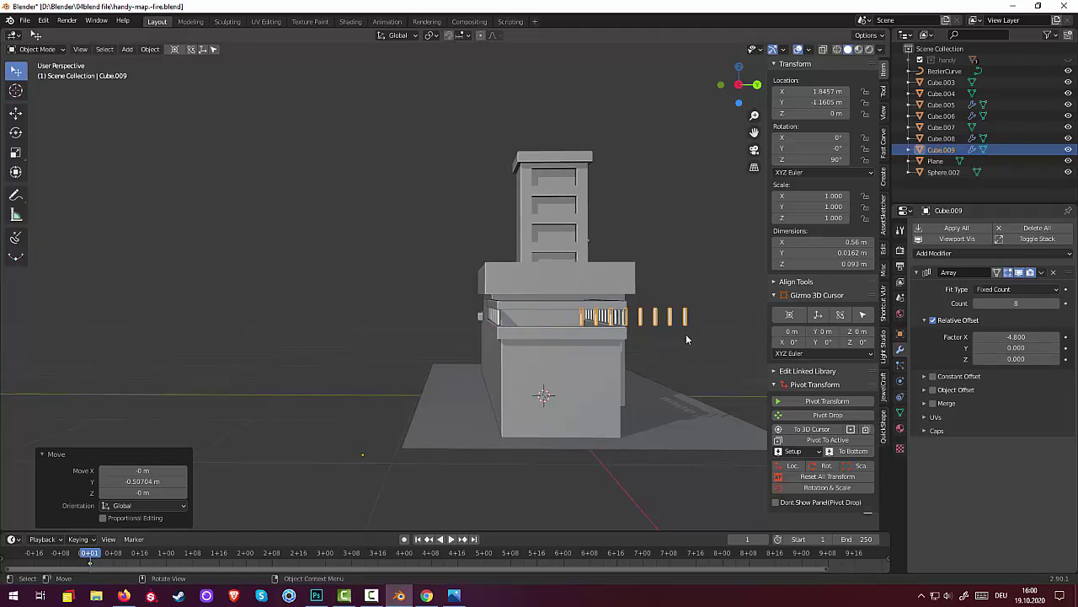
# - Move Cube.009 along Y onto the lower roof's front edge at Y -1.534 m
pyautogui.press('g')
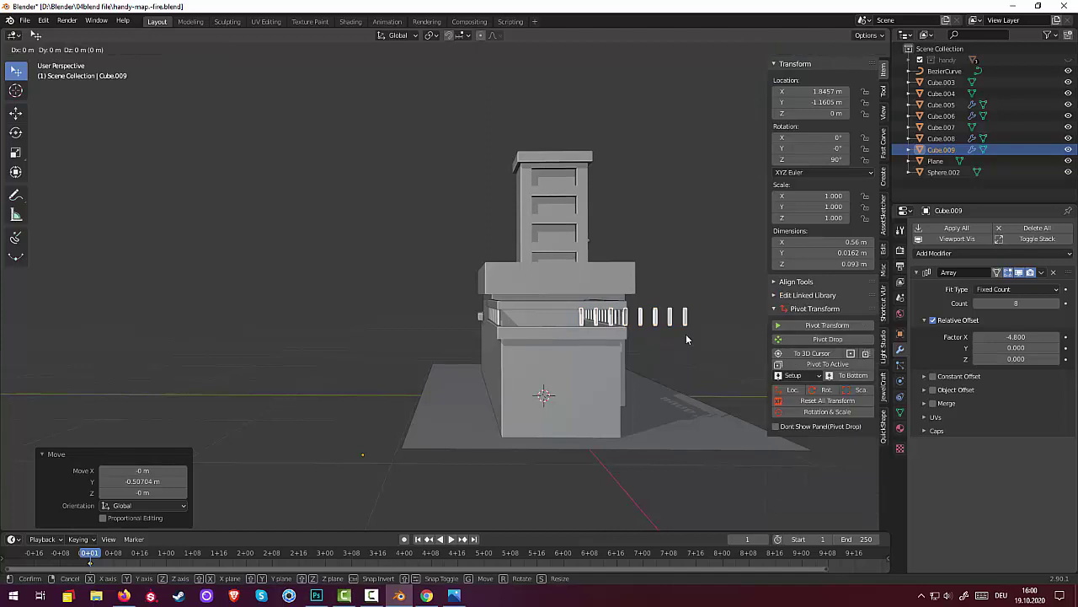
pyautogui.press('y')
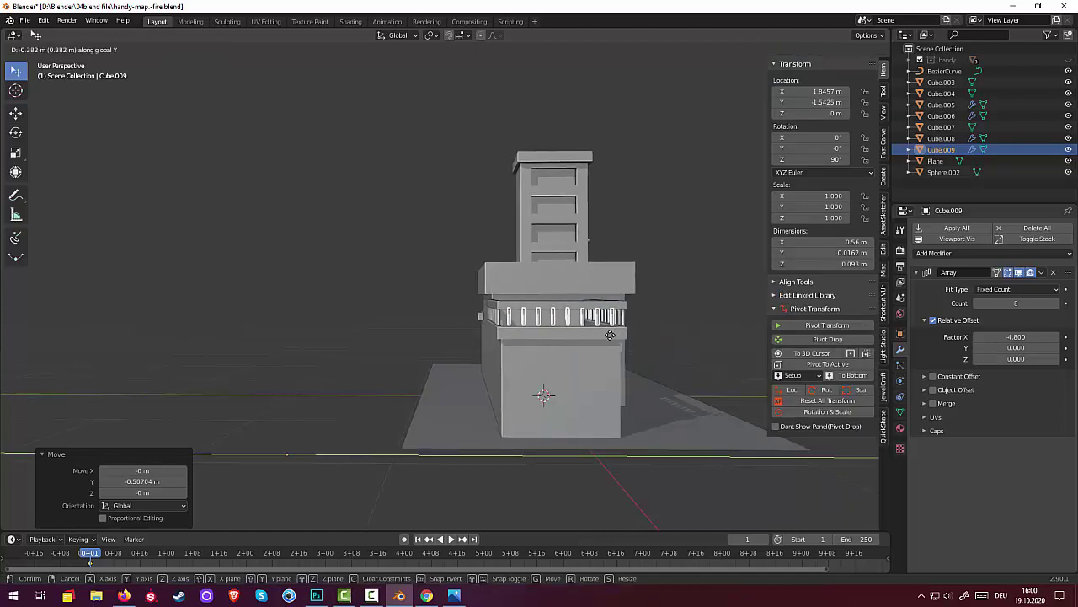
pyautogui.click(612, 335)
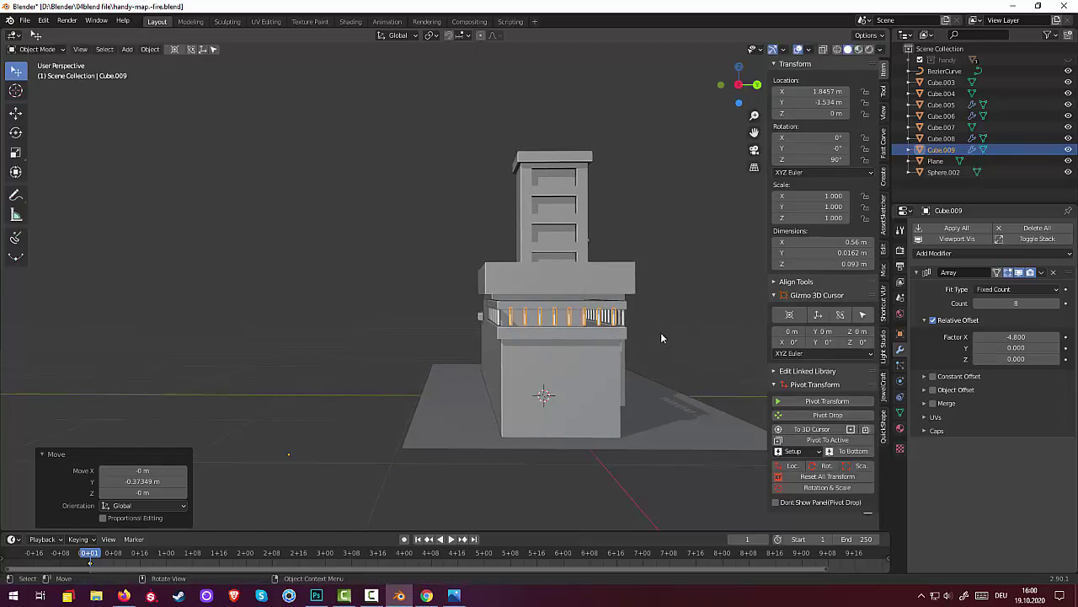
pyautogui.moveTo(661, 332)
pyautogui.mouseDown(button='middle')
pyautogui.moveTo(591, 317)
pyautogui.moveTo(526, 362)
pyautogui.moveTo(541, 371)
pyautogui.moveTo(543, 331)
pyautogui.moveTo(544, 349)
pyautogui.mouseUp(button='middle')
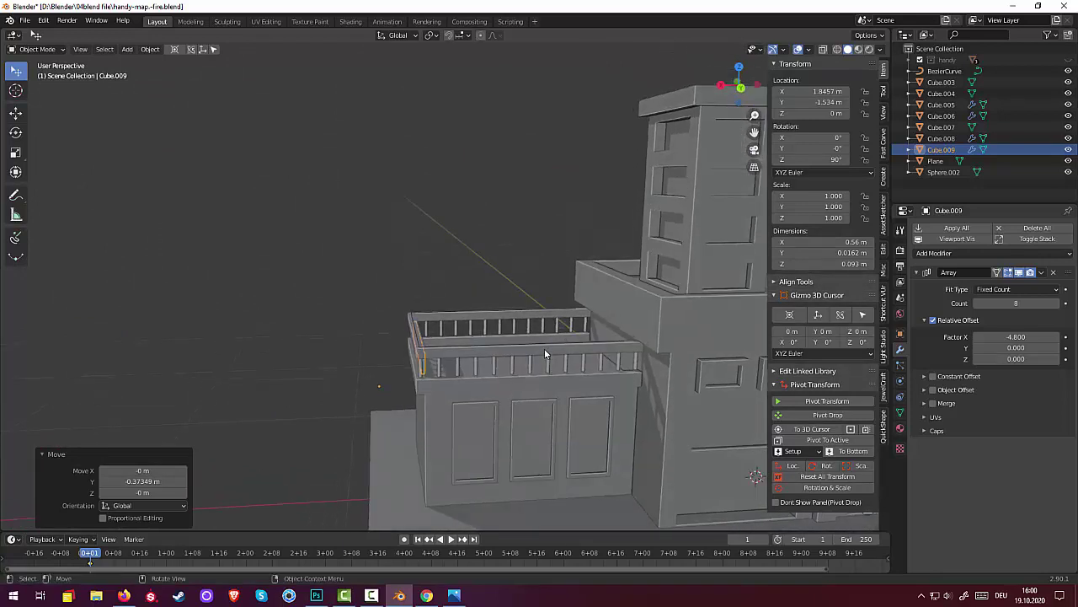
# - Restore Cube.009 after deleting it, then nudge it 0.016 m along X to 1.862 m
pyautogui.press('Delete')
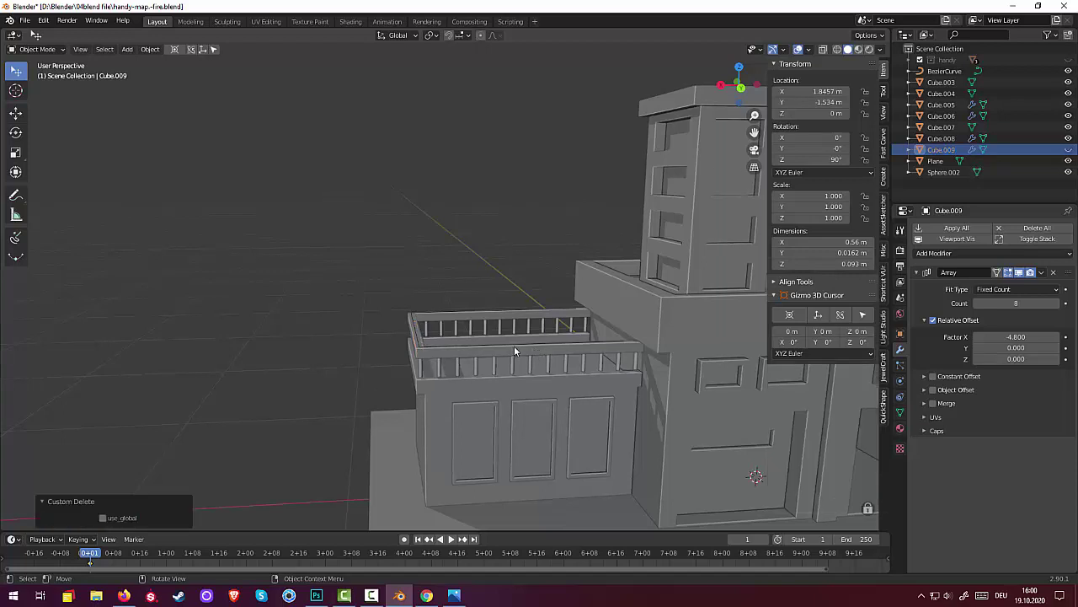
pyautogui.hotkey('ctrl', 'z')
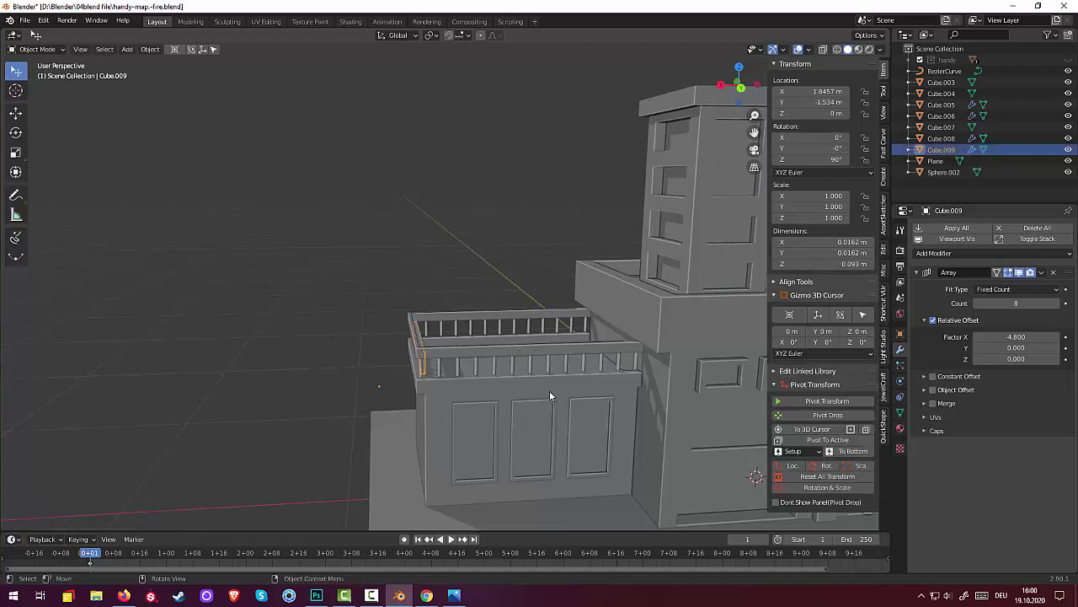
pyautogui.press('g')
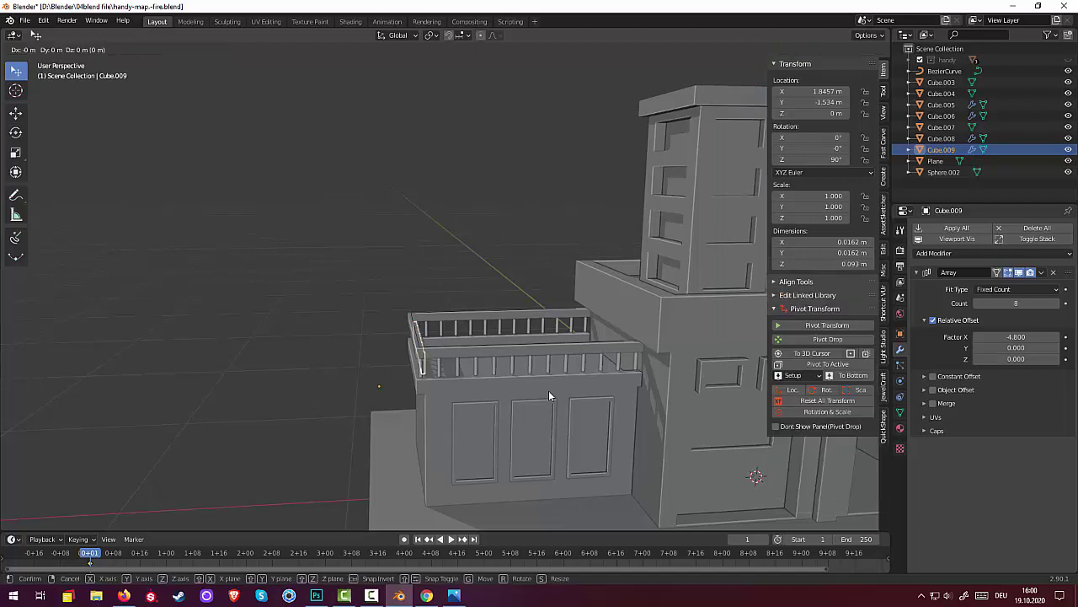
pyautogui.press('x')
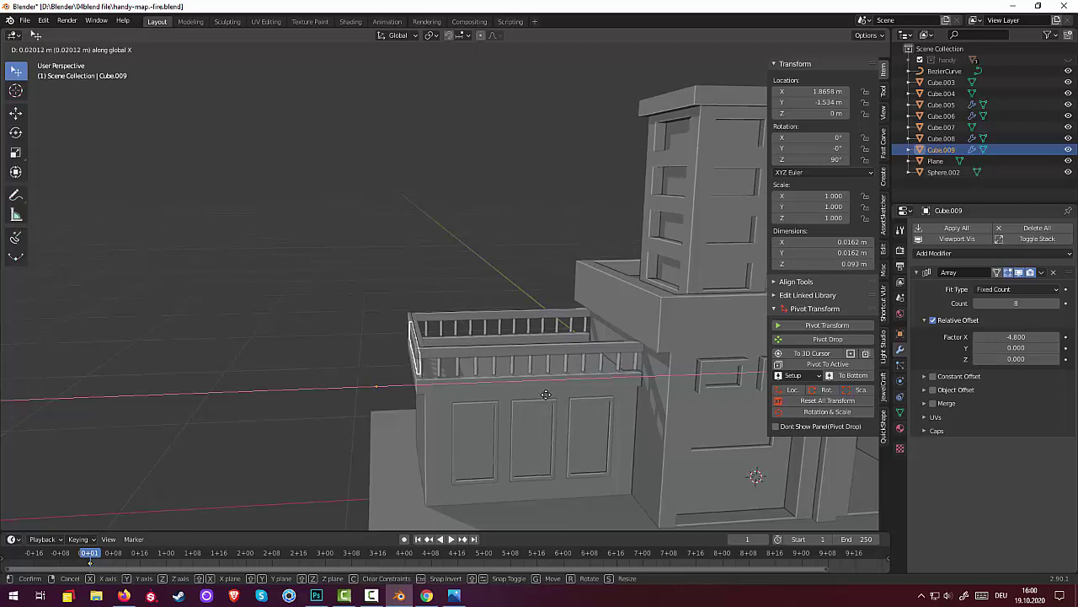
pyautogui.click(546, 395)
pyautogui.moveTo(521, 348)
pyautogui.mouseDown(button='middle')
pyautogui.moveTo(691, 335)
pyautogui.moveTo(696, 343)
pyautogui.moveTo(587, 354)
pyautogui.mouseUp(button='middle')
pyautogui.scroll(3, 587, 354)
pyautogui.scroll(2, 602, 364)
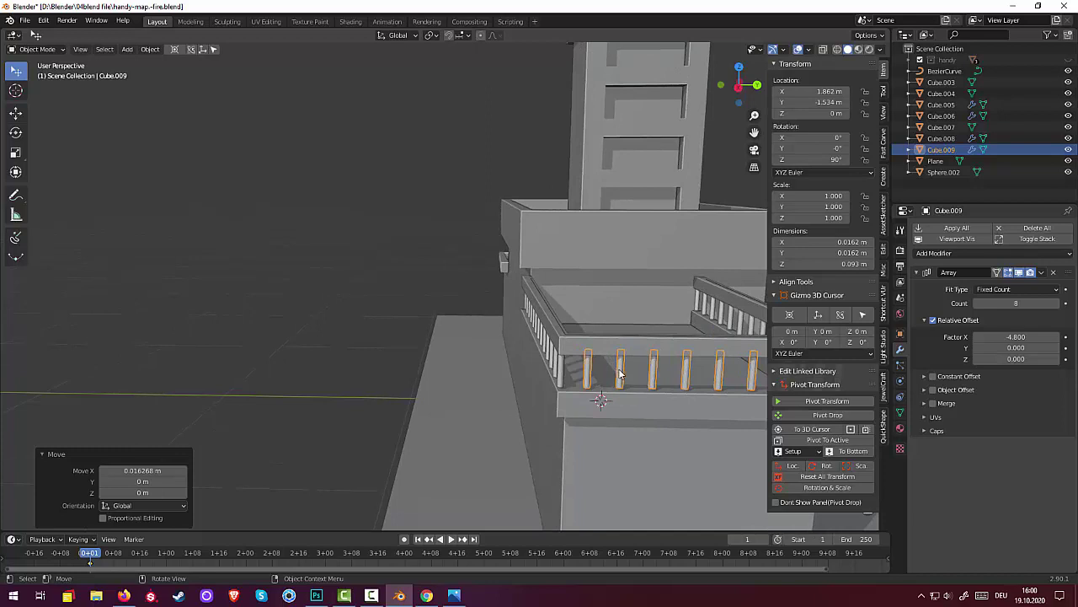
# - Lower Cube.009 and Cube.008 slightly along Z, Cube.008 to about -0.010 m
pyautogui.press('g')
pyautogui.press('z')
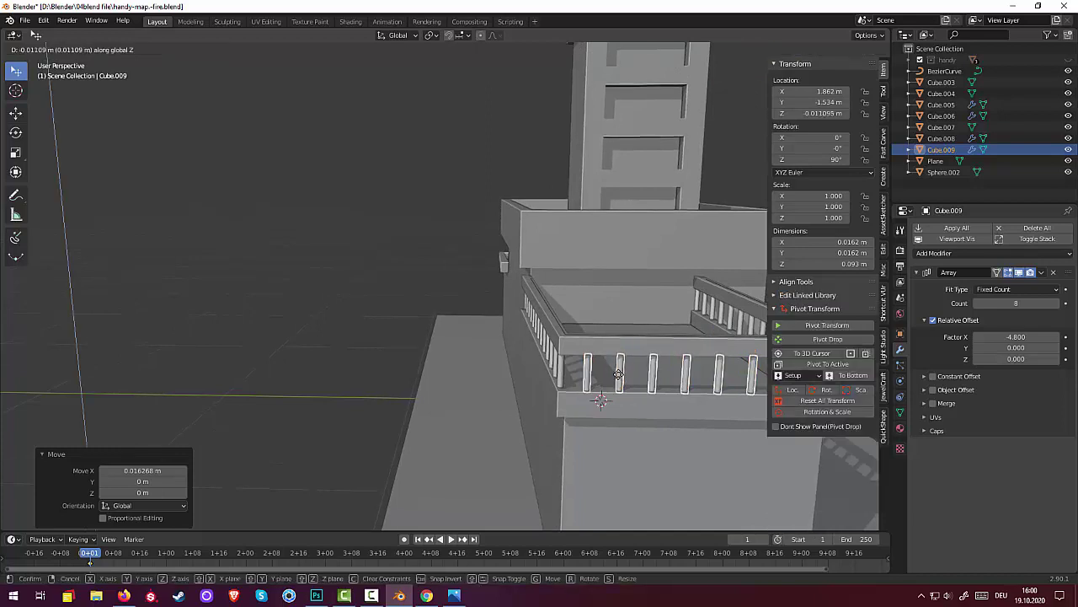
pyautogui.click(619, 374)
pyautogui.click(433, 357)
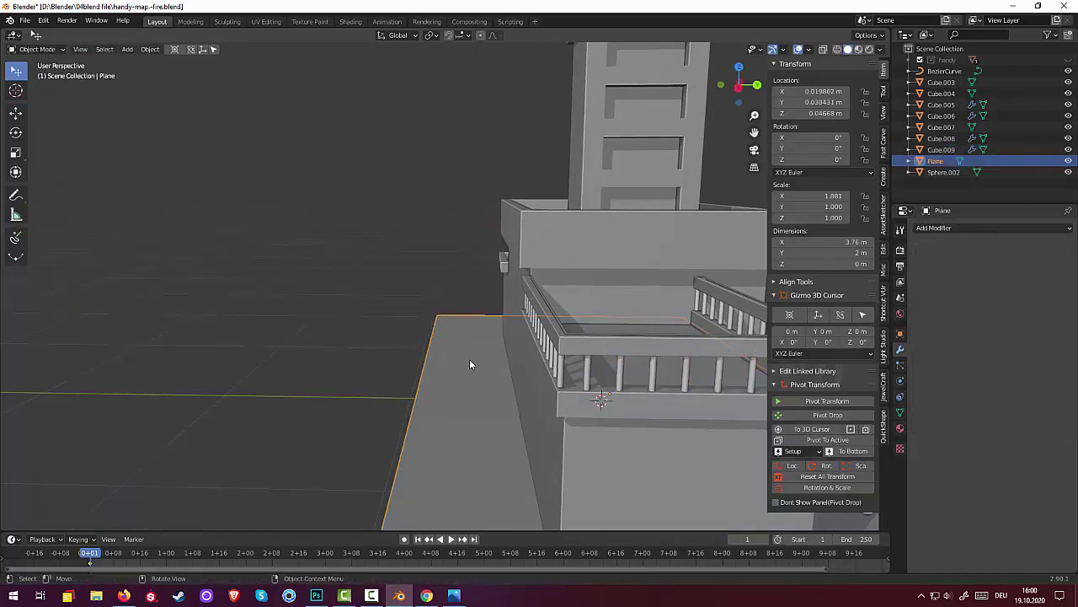
pyautogui.moveTo(469, 359)
pyautogui.mouseDown(button='middle')
pyautogui.moveTo(435, 361)
pyautogui.moveTo(395, 343)
pyautogui.moveTo(446, 357)
pyautogui.mouseUp(button='middle')
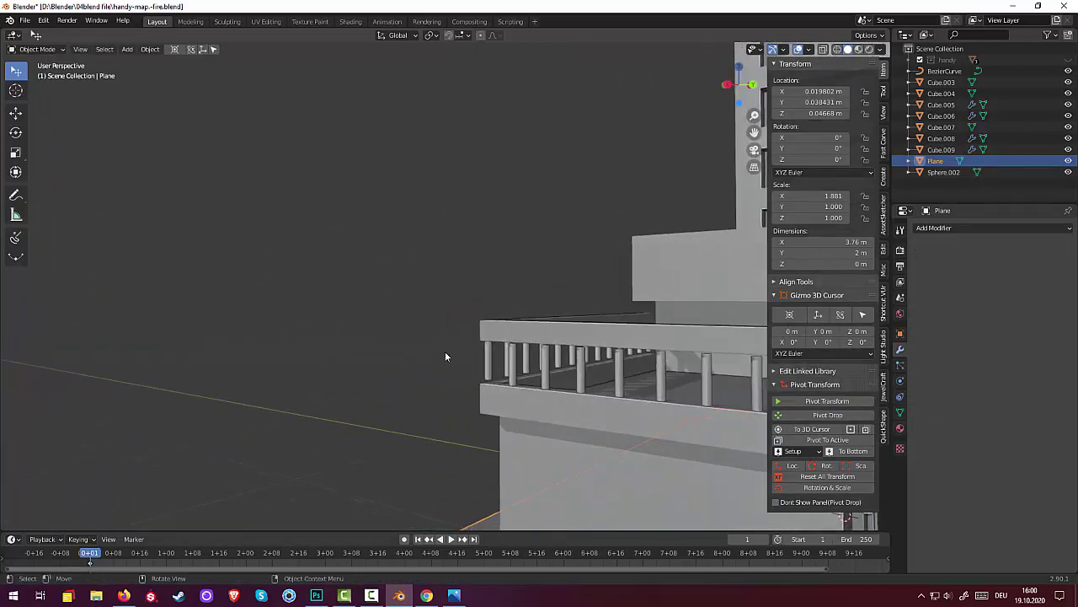
pyautogui.click(486, 360)
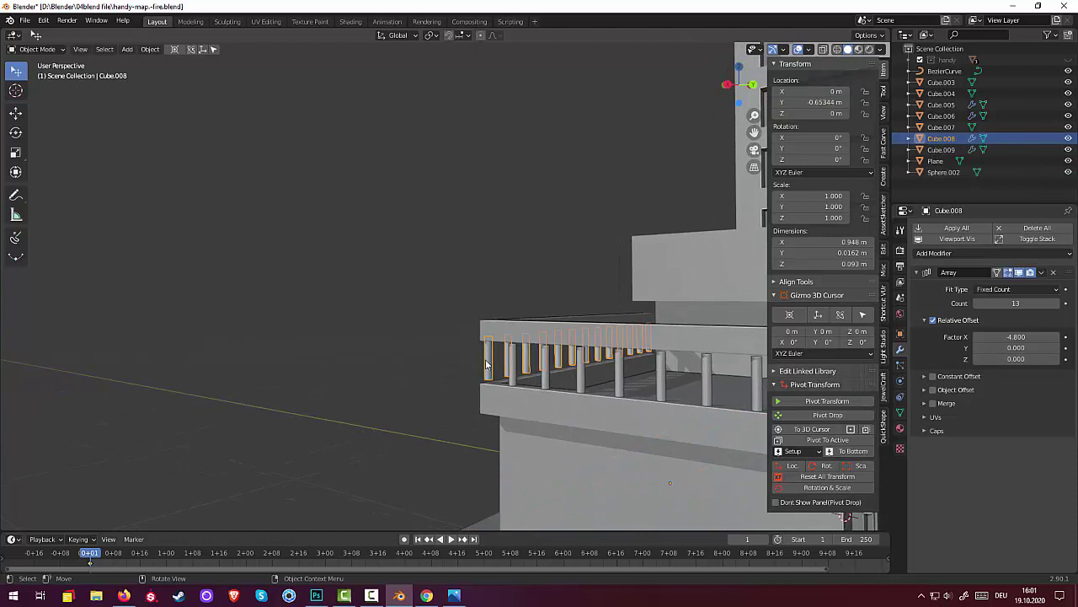
pyautogui.press('g')
pyautogui.press('z')
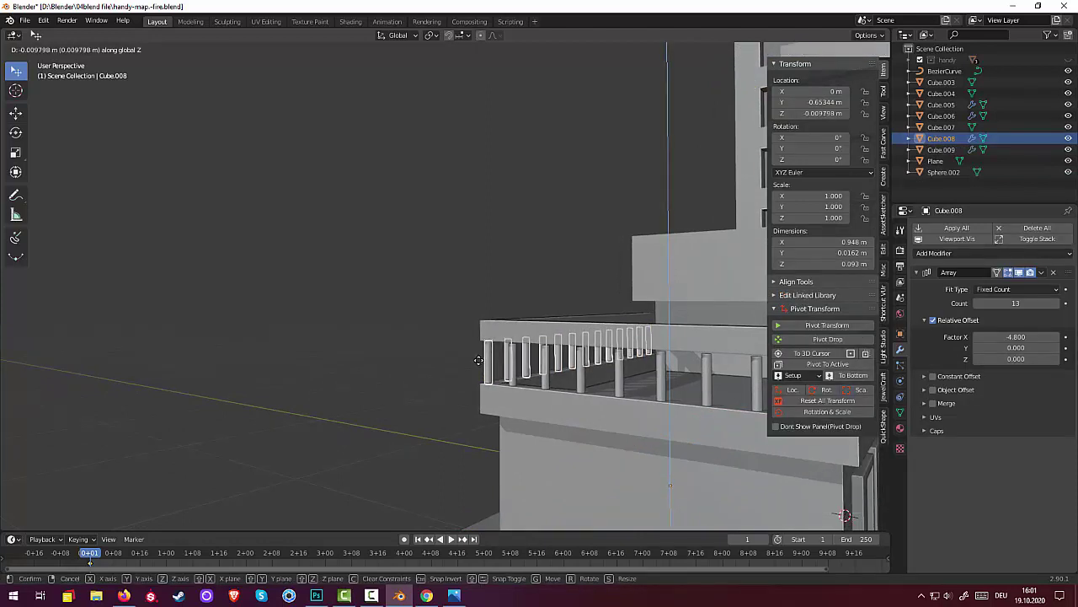
pyautogui.click(477, 363)
# - Lower the Cube.006 railing slightly along Z to about -0.008 m
pyautogui.click(477, 359)
pyautogui.scroll(-5, 482, 368)
pyautogui.scroll(-2, 482, 368)
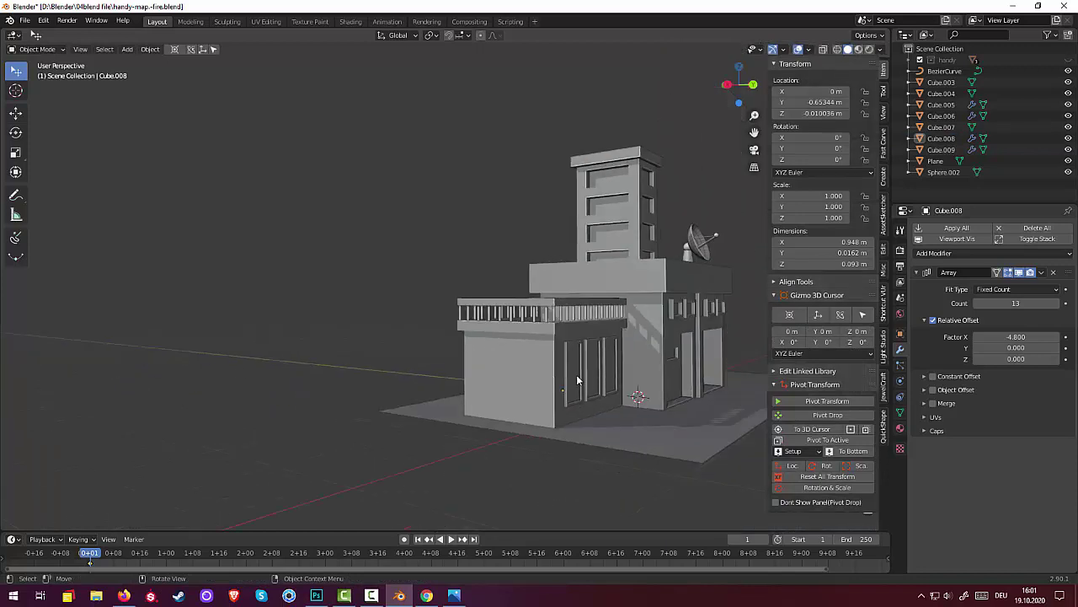
pyautogui.moveTo(576, 374); pyautogui.dragTo(550, 384, button='middle')
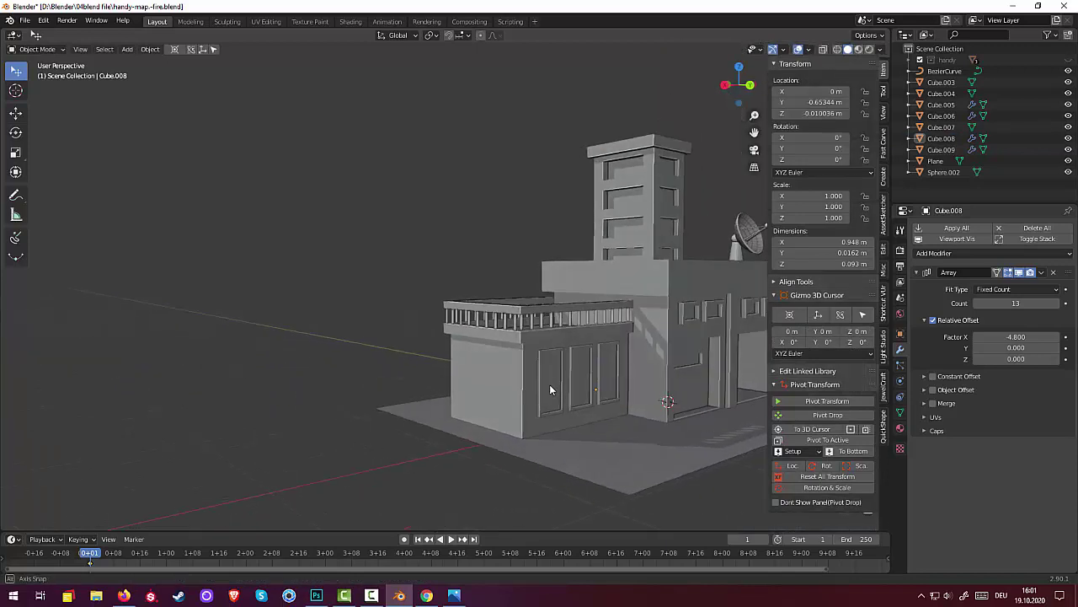
pyautogui.click(535, 330)
pyautogui.scroll(3, 583, 350)
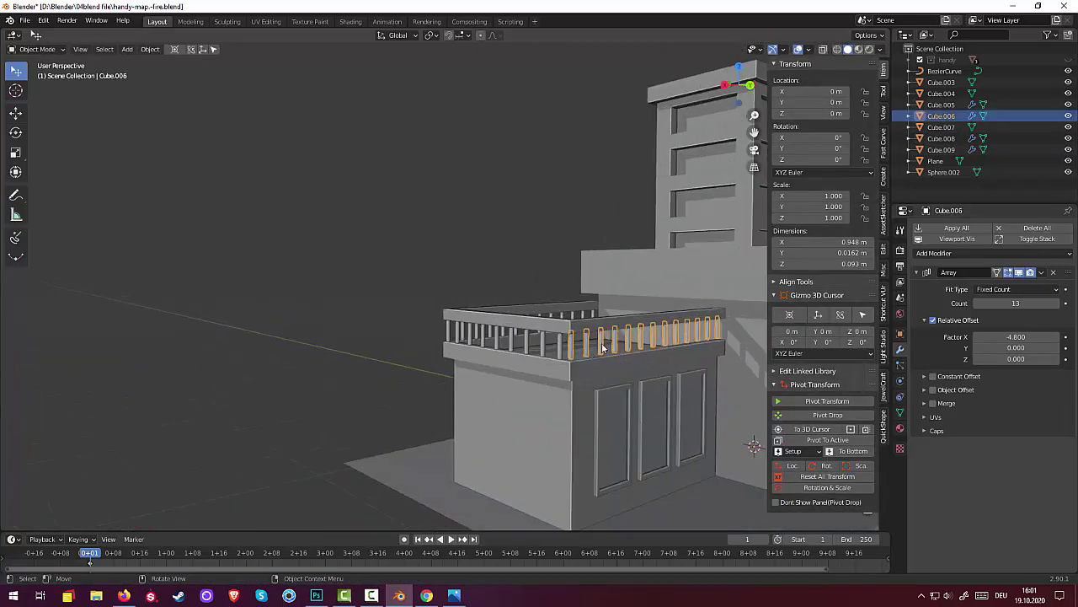
pyautogui.press('g')
pyautogui.press('z')
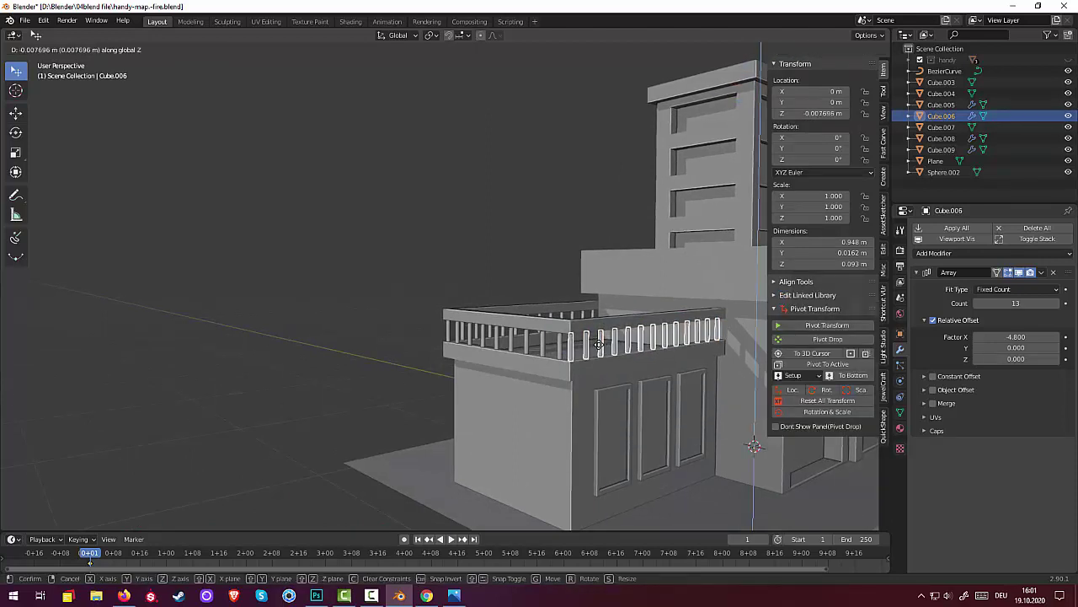
pyautogui.click(599, 345)
pyautogui.click(346, 321)
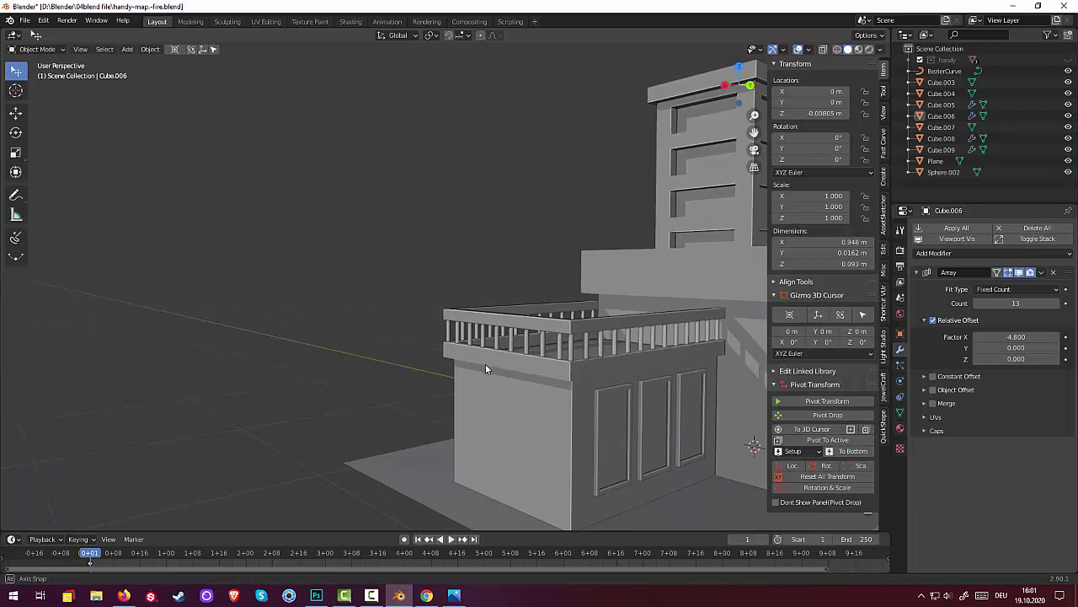
# - Widen Cube.009's post spacing, raise it to 9 copies, and shift it to Y -1.5192 m
pyautogui.moveTo(486, 363)
pyautogui.mouseDown(button='middle')
pyautogui.moveTo(373, 374)
pyautogui.moveTo(349, 399)
pyautogui.moveTo(66, 331)
pyautogui.moveTo(44, 350)
pyautogui.mouseUp(button='middle')
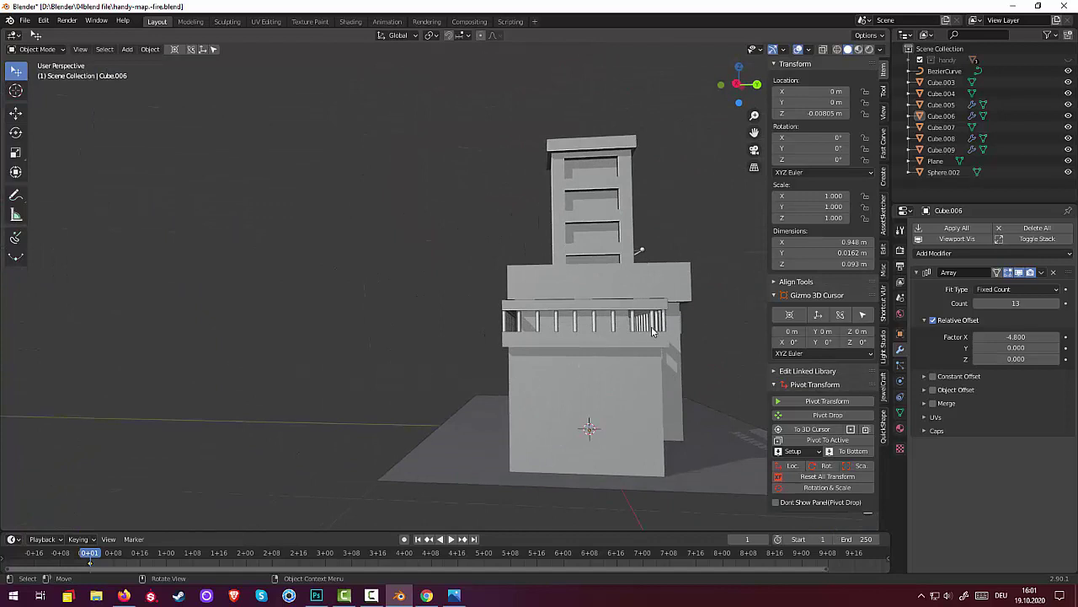
pyautogui.click(595, 331)
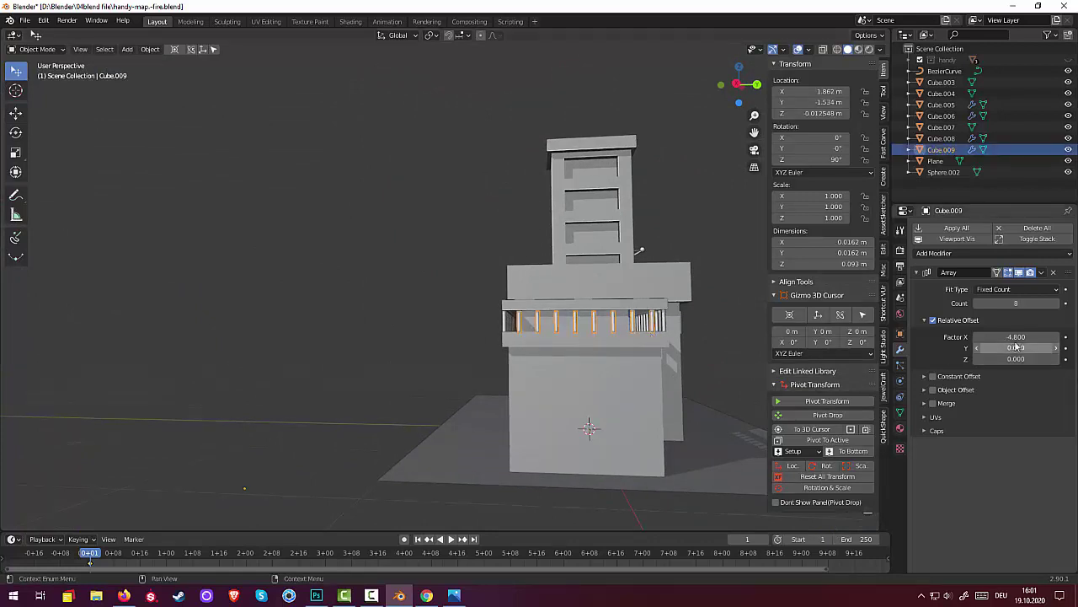
pyautogui.moveTo(1015, 337); pyautogui.dragTo(1028, 337)
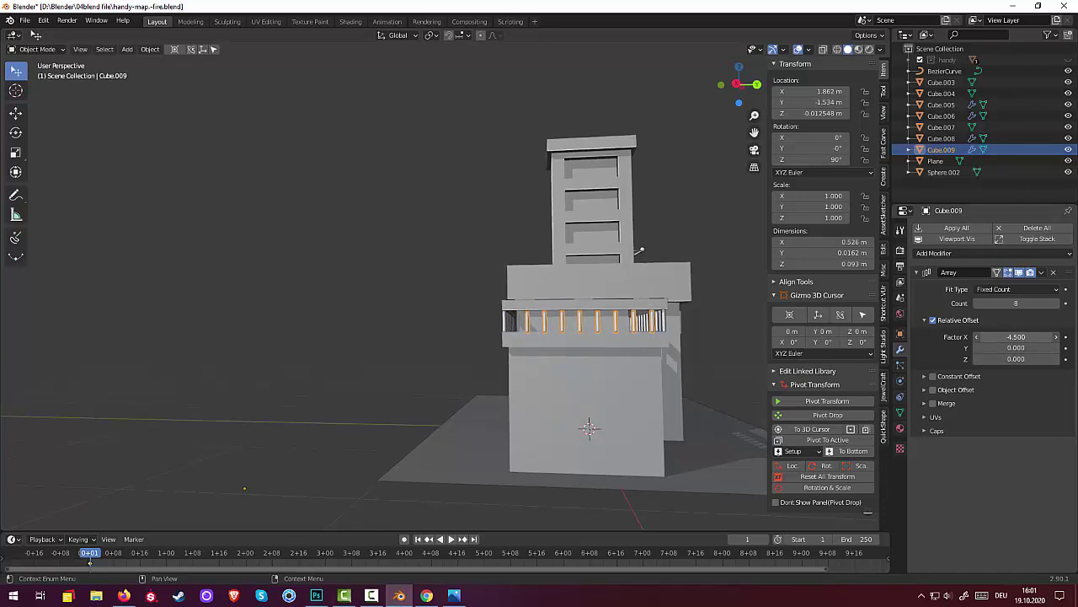
pyautogui.click(1055, 303)
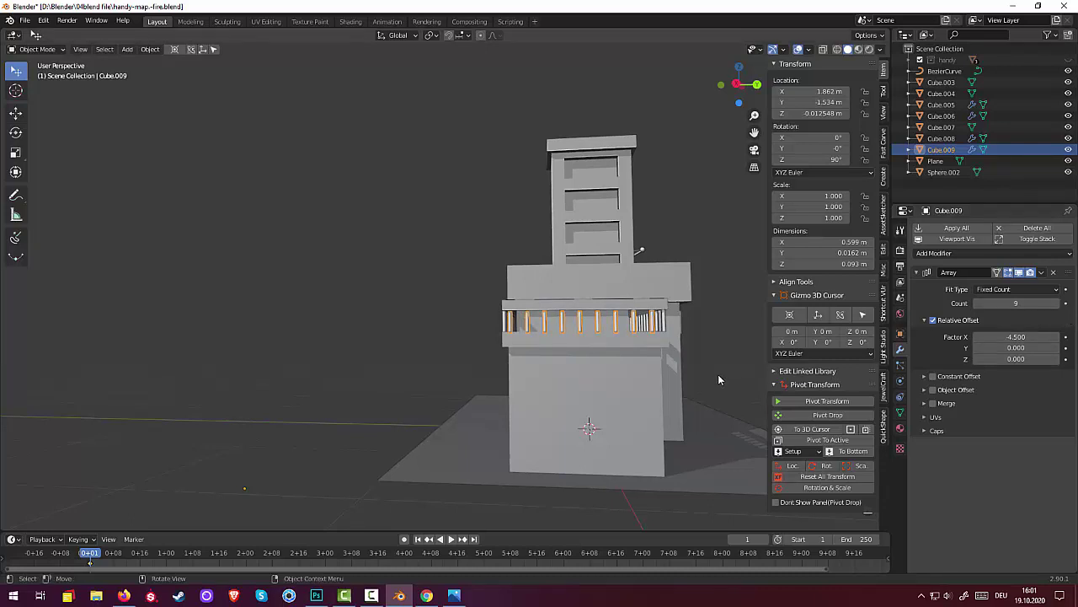
pyautogui.press('g')
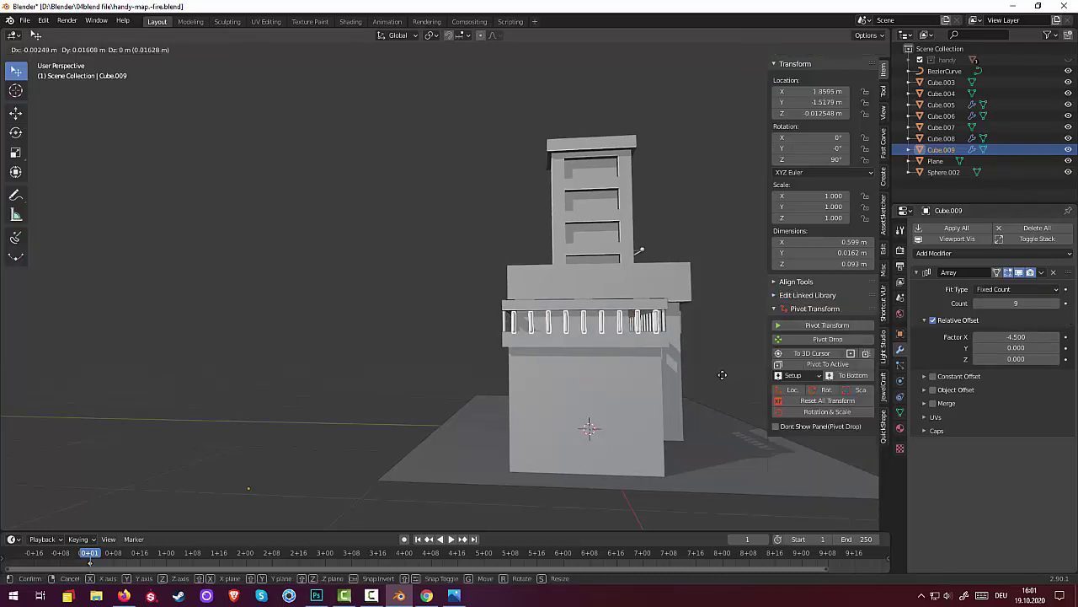
pyautogui.press('y')
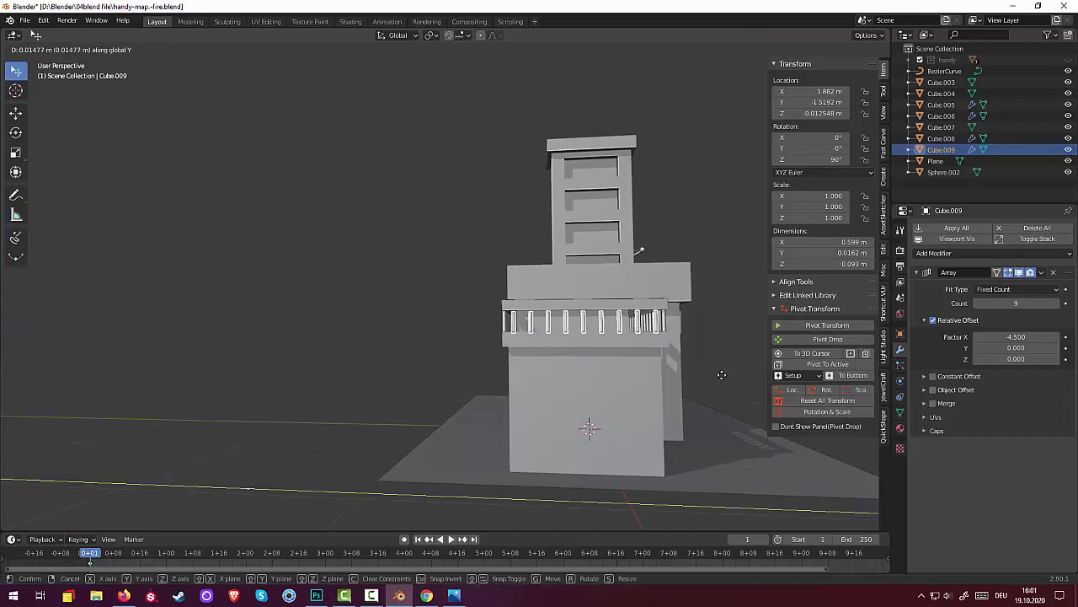
pyautogui.click(706, 375)
pyautogui.click(413, 338)
# - Orbit and zoom around the railed fire station, then bring up the Shift+A add menu
pyautogui.scroll(-2, 449, 352)
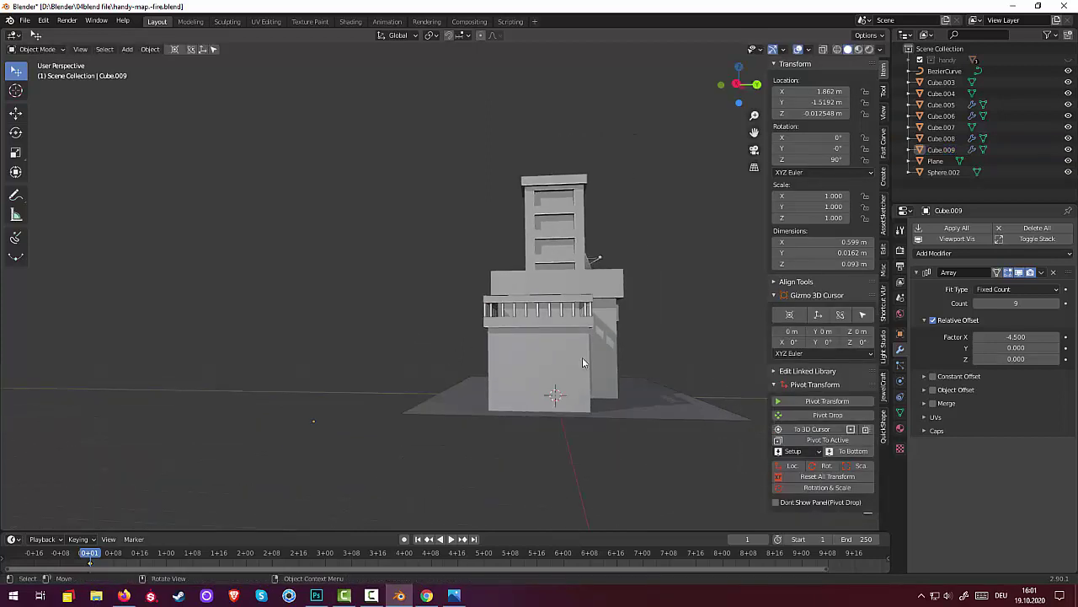
pyautogui.moveTo(582, 357)
pyautogui.mouseDown(button='middle')
pyautogui.moveTo(497, 381)
pyautogui.moveTo(523, 365)
pyautogui.mouseUp(button='middle')
pyautogui.scroll(-2, 523, 364)
pyautogui.scroll(-1, 522, 364)
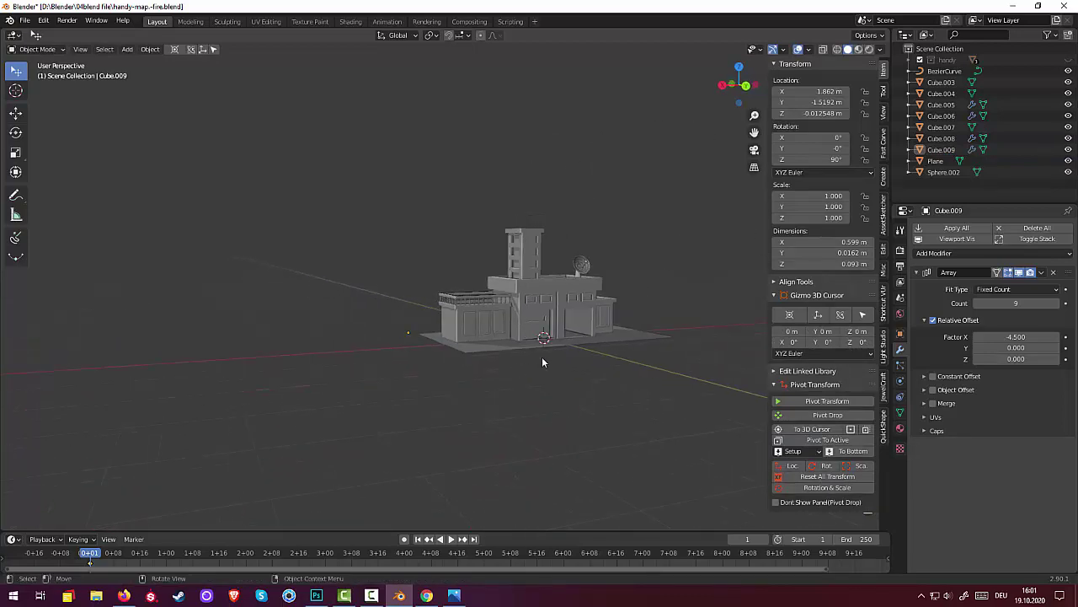
pyautogui.scroll(2, 548, 361)
pyautogui.scroll(1, 590, 367)
pyautogui.moveTo(590, 366)
pyautogui.mouseDown(button='middle')
pyautogui.moveTo(551, 387)
pyautogui.moveTo(621, 373)
pyautogui.moveTo(572, 407)
pyautogui.mouseUp(button='middle')
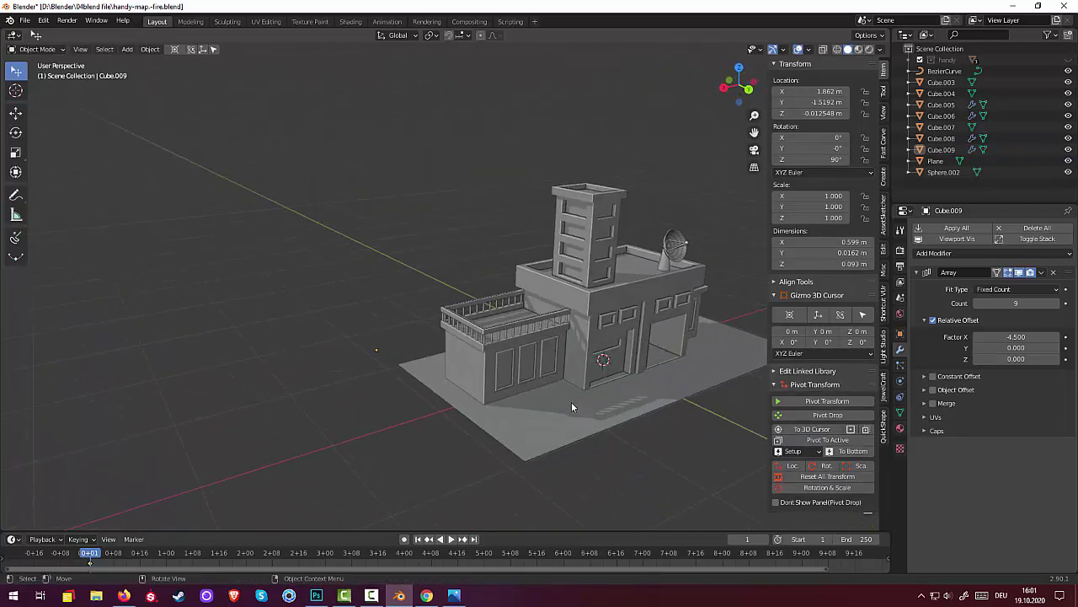
pyautogui.click(372, 596)
pyautogui.click(372, 596)
pyautogui.moveTo(668, 374)
pyautogui.mouseDown(button='middle')
pyautogui.moveTo(635, 287)
pyautogui.moveTo(500, 329)
pyautogui.mouseUp(button='middle')
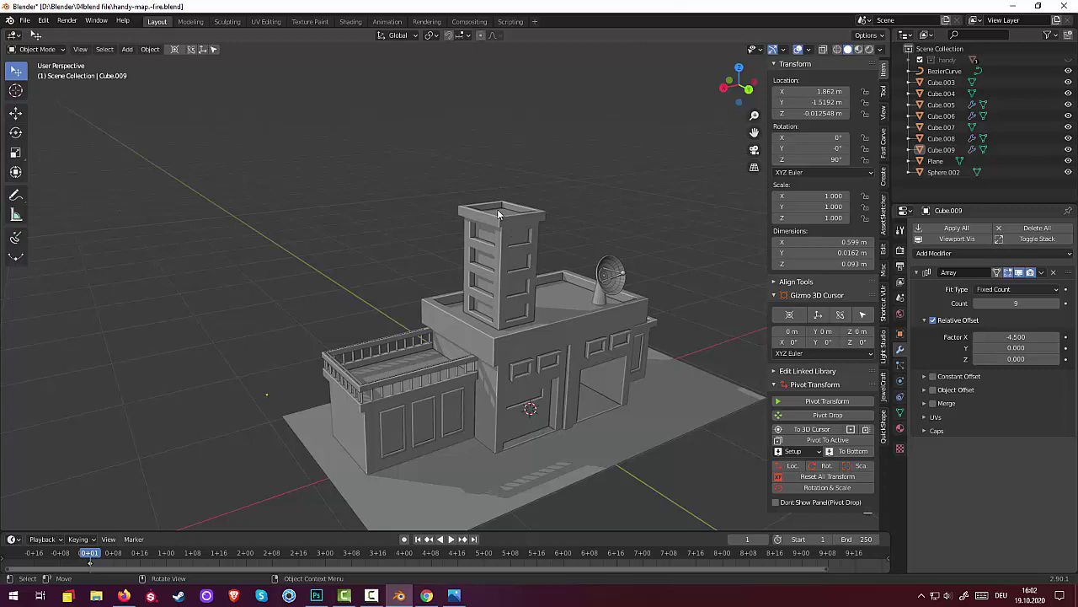
pyautogui.moveTo(498, 212)
pyautogui.mouseDown(button='middle')
pyautogui.moveTo(489, 229)
pyautogui.moveTo(485, 217)
pyautogui.mouseUp(button='middle')
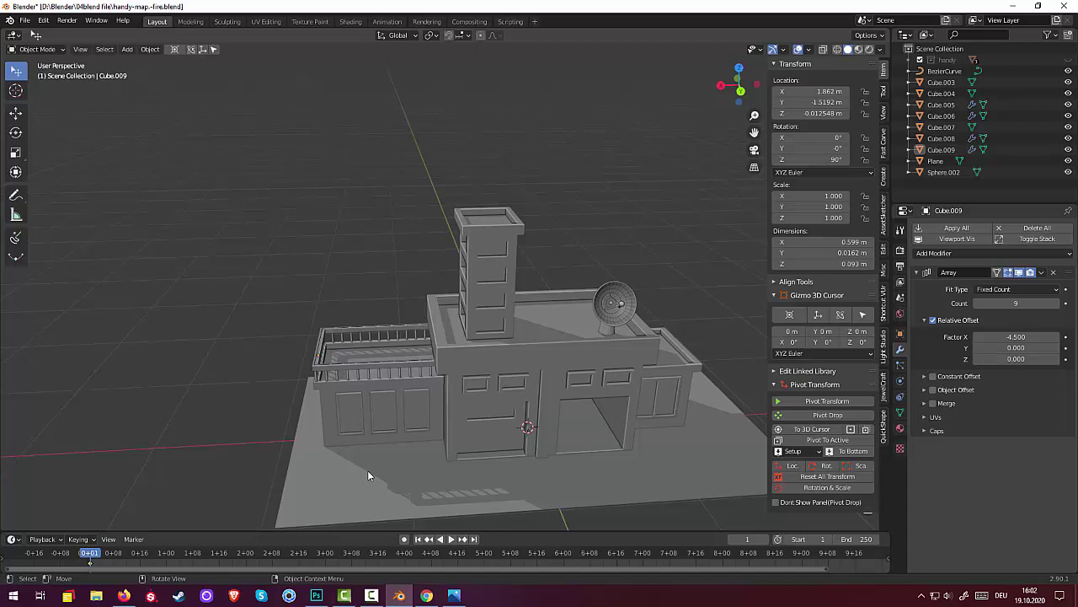
pyautogui.hotkey('shift', 'a')
pyautogui.hotkey('shift', 'a')
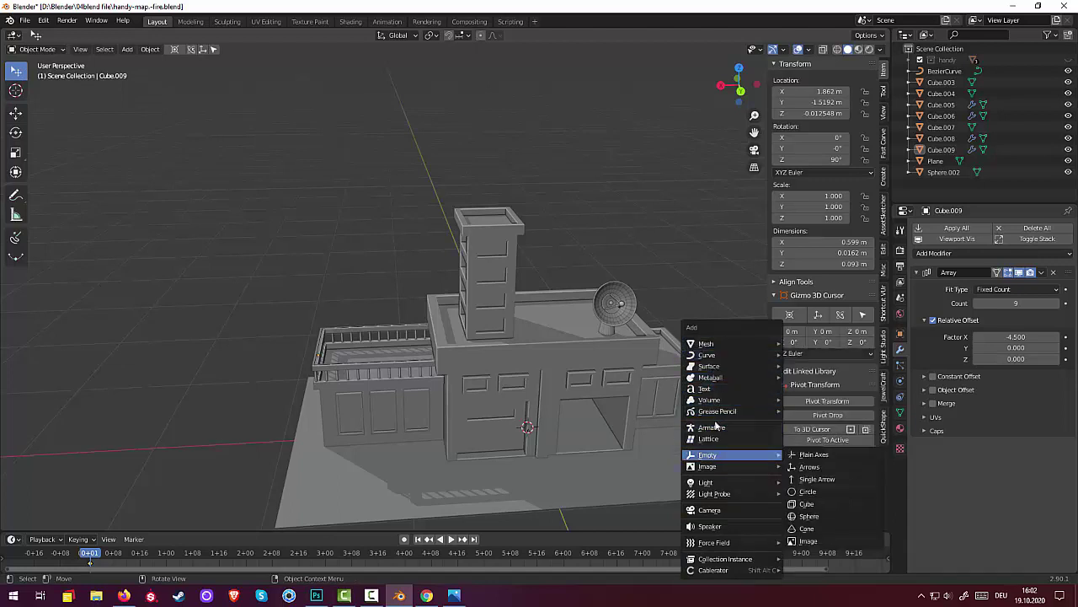
pyautogui.moveTo(729, 342)
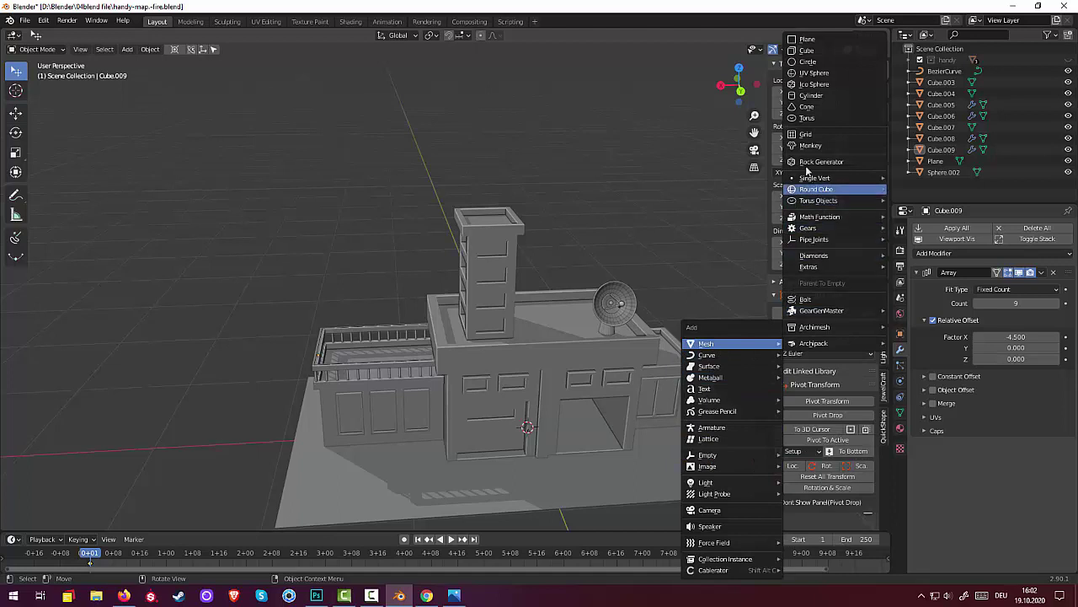
# - Add a cone mesh with 4 vertices
pyautogui.click(812, 108)
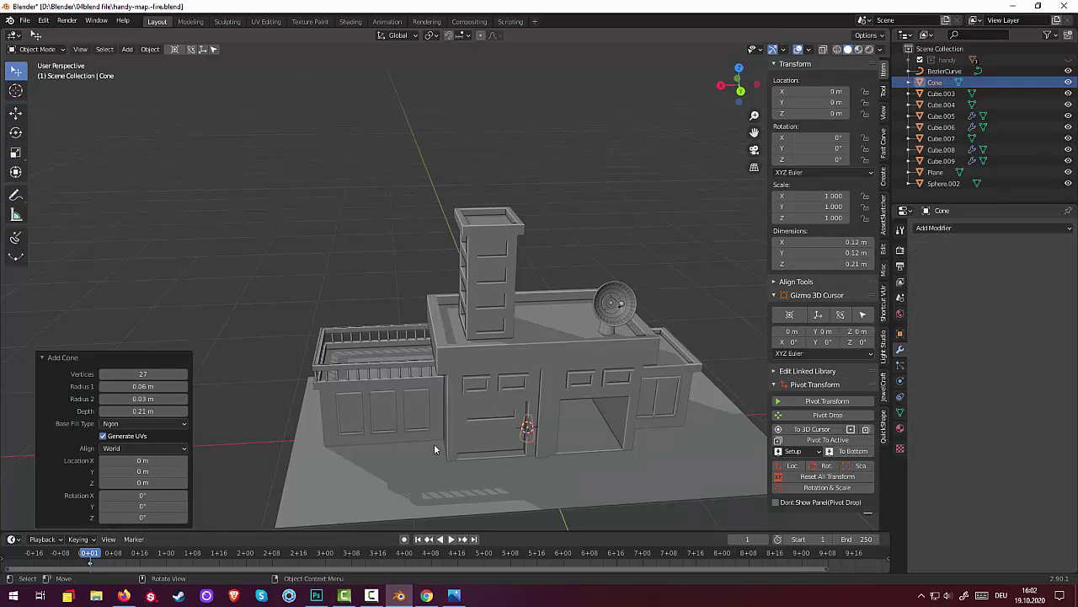
pyautogui.click(150, 375)
pyautogui.write('4')
pyautogui.press('Return')
# - Raise the cone along Z to 1.9007 m beside the tower top
pyautogui.press('g')
pyautogui.press('z')
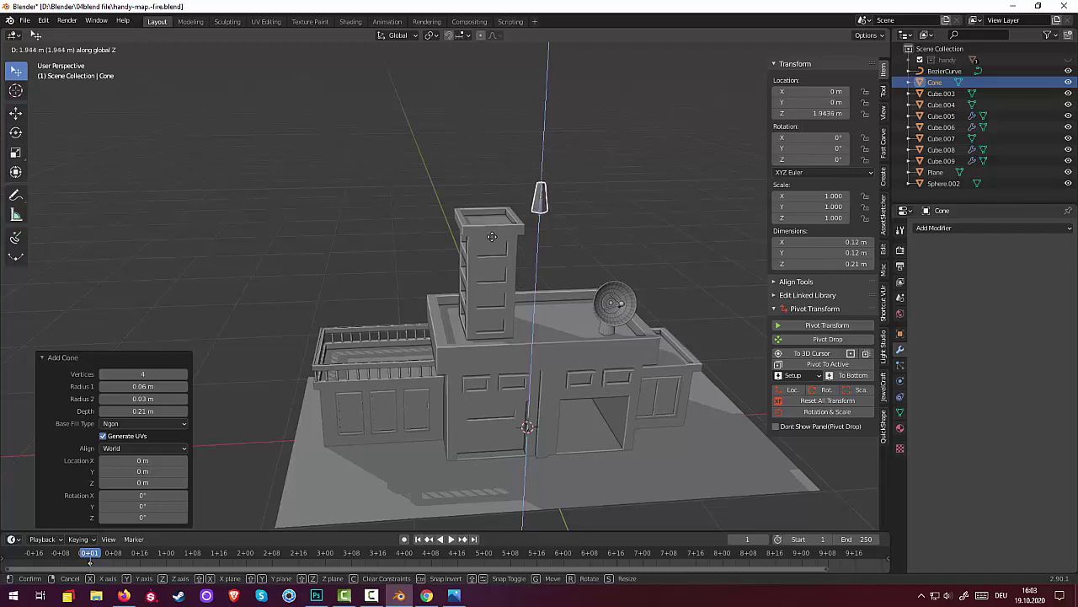
pyautogui.click(493, 239)
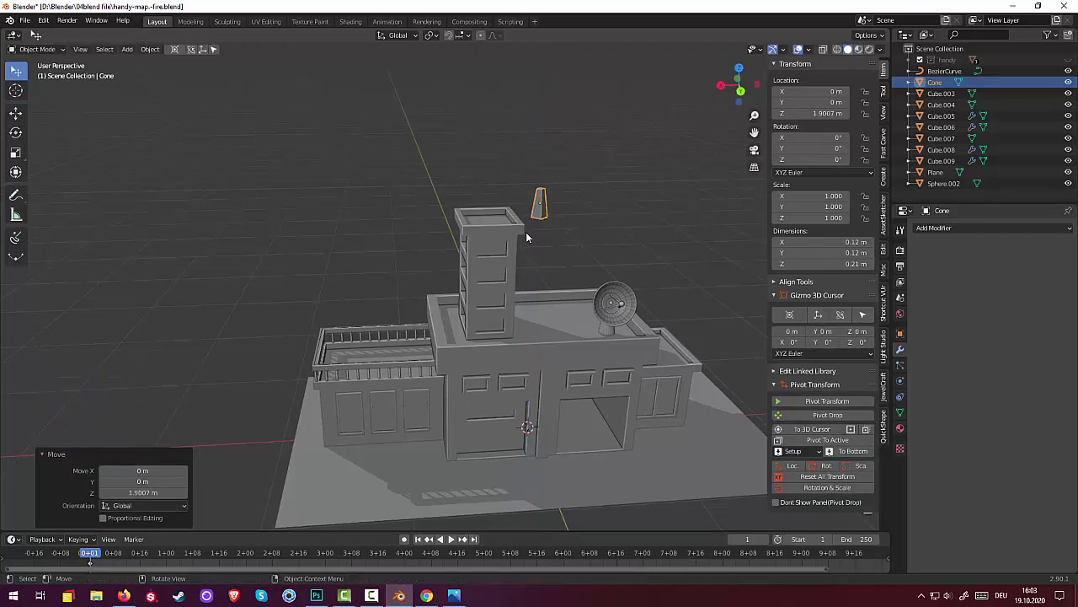
pyautogui.moveTo(580, 319); pyautogui.dragTo(623, 356, button='middle')
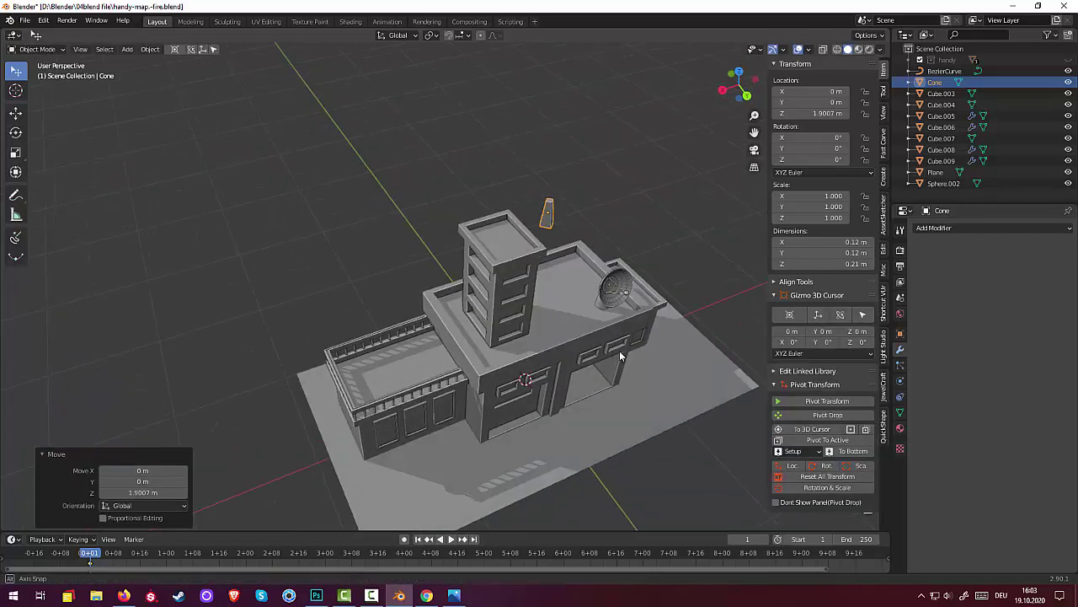
pyautogui.scroll(1, 605, 210)
pyautogui.scroll(2, 629, 179)
pyautogui.scroll(1, 629, 180)
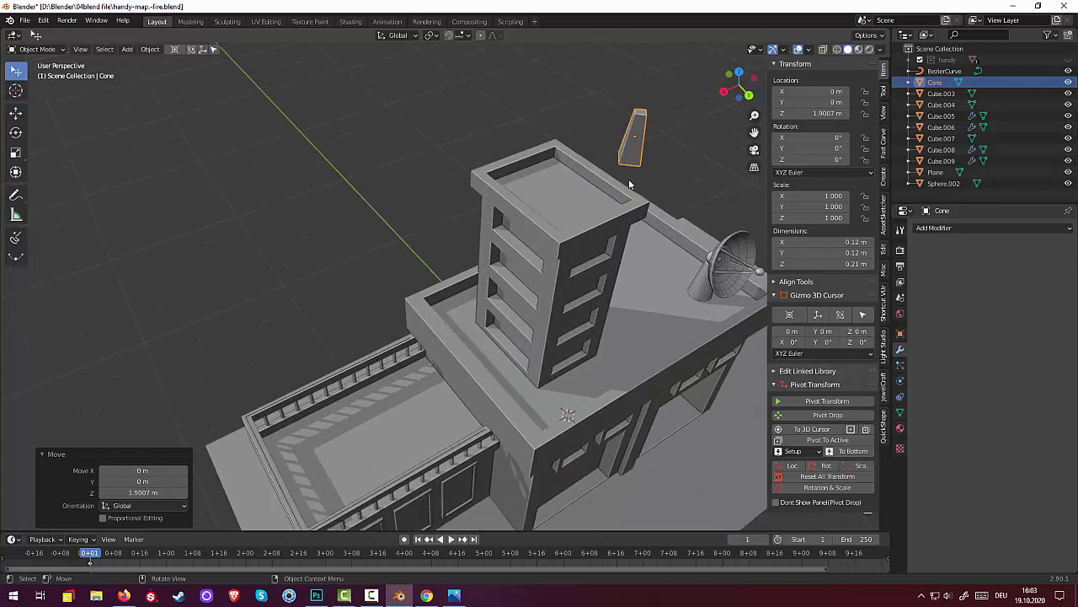
pyautogui.moveTo(632, 168)
pyautogui.mouseDown(button='middle')
pyautogui.moveTo(531, 160)
pyautogui.moveTo(528, 146)
pyautogui.mouseUp(button='middle')
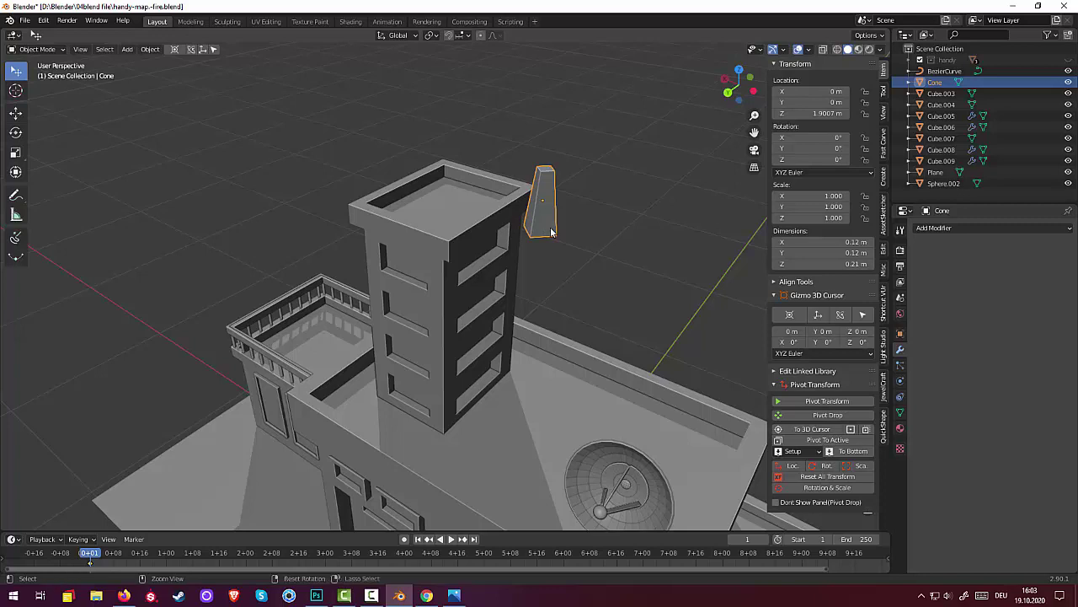
# - Switch the cone to Edit Mode and add 14 loop cuts around it
pyautogui.click(25, 48)
pyautogui.click(25, 75)
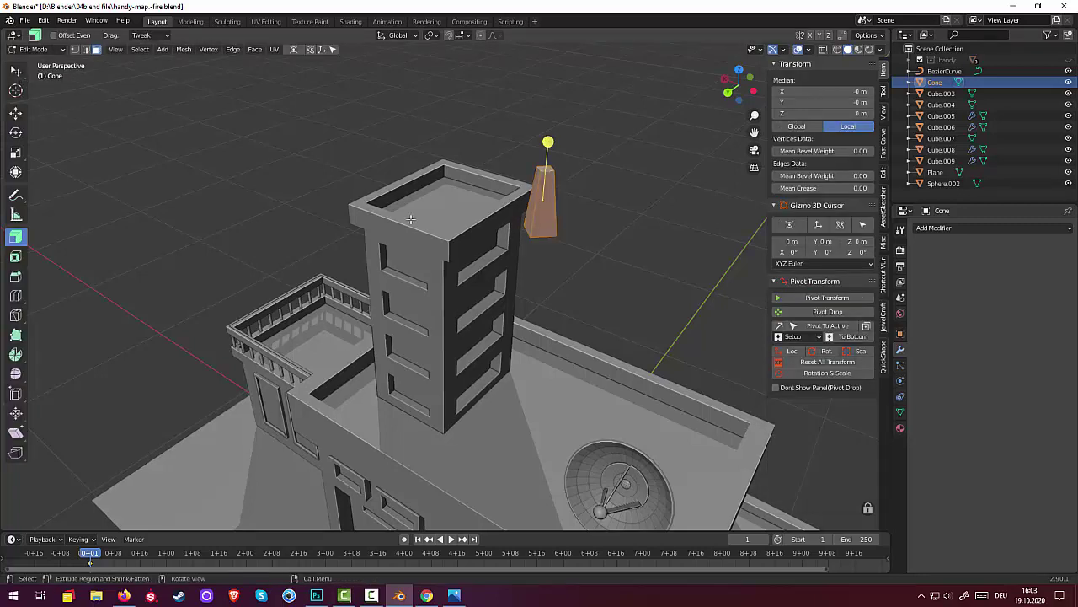
pyautogui.click(544, 230)
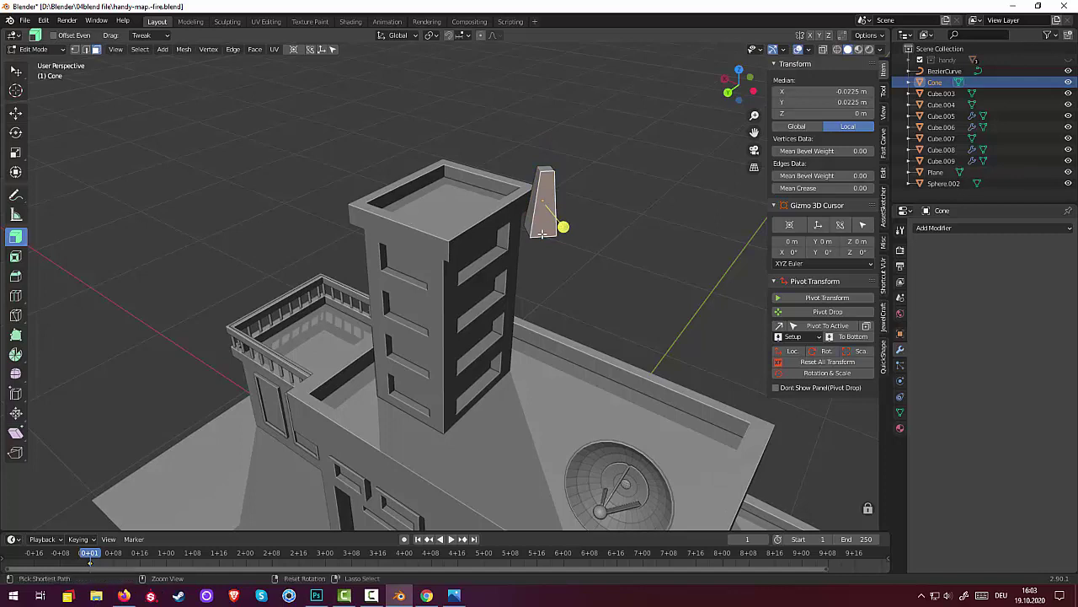
pyautogui.hotkey('ctrl', 'r')
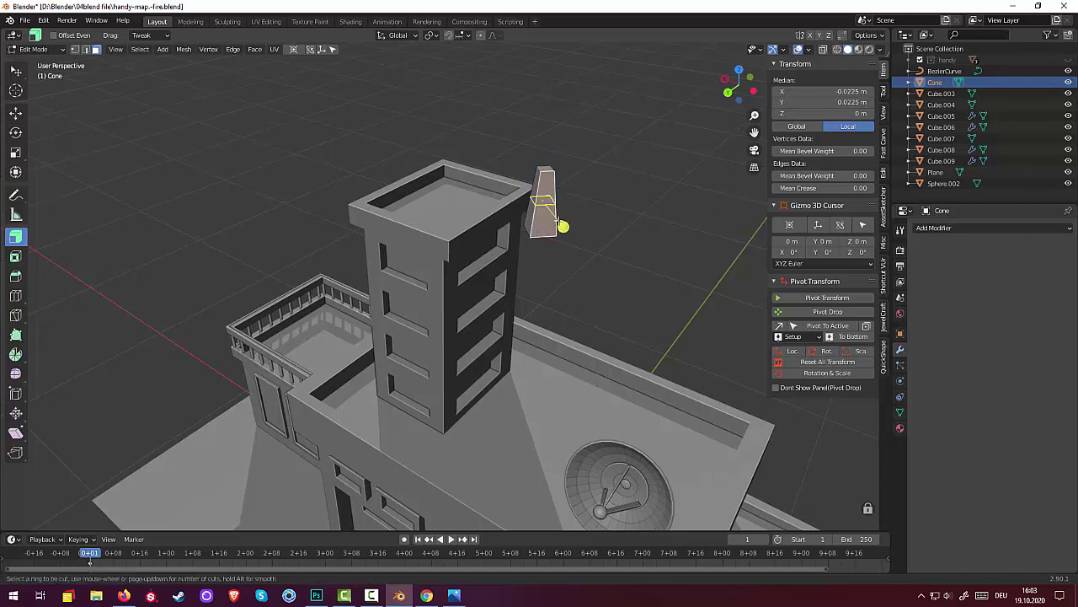
pyautogui.scroll(2, 556, 214)
pyautogui.scroll(2, 556, 213)
pyautogui.scroll(2, 556, 213)
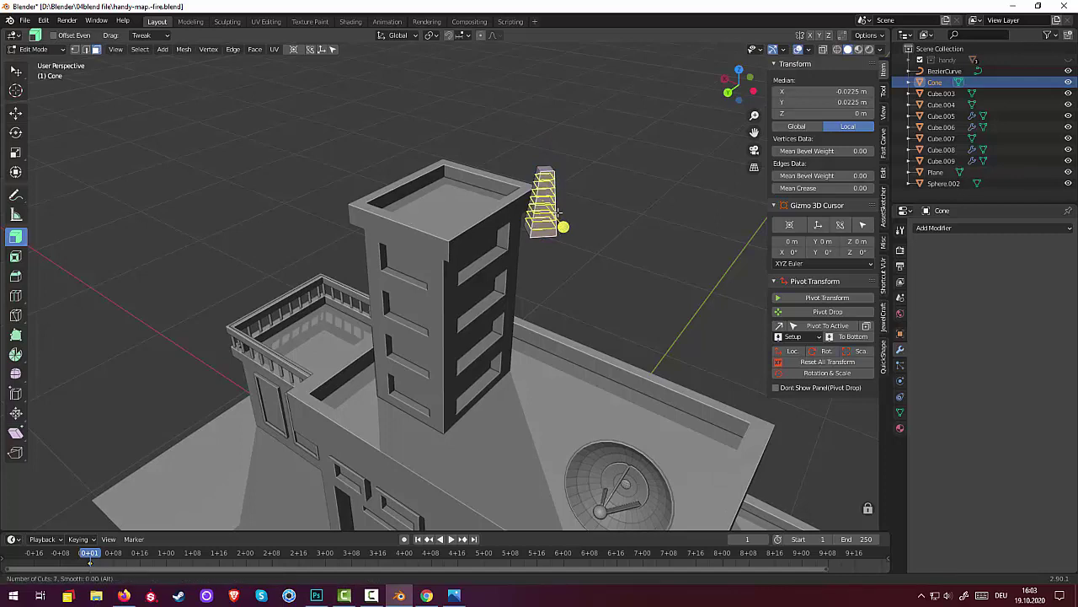
pyautogui.scroll(2, 556, 212)
pyautogui.scroll(3, 556, 212)
pyautogui.scroll(2, 557, 213)
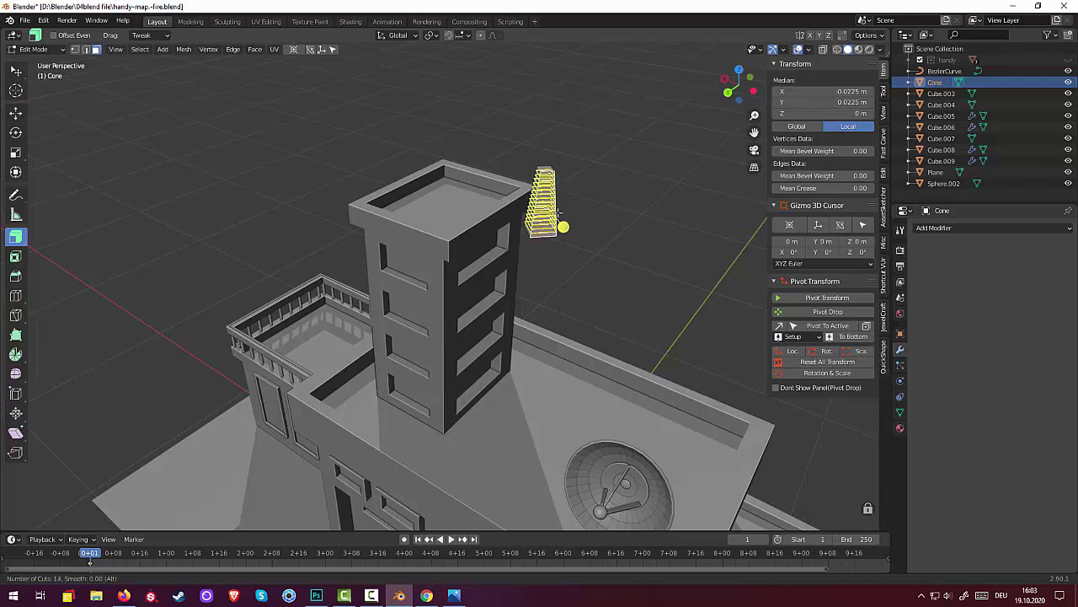
pyautogui.click(556, 212)
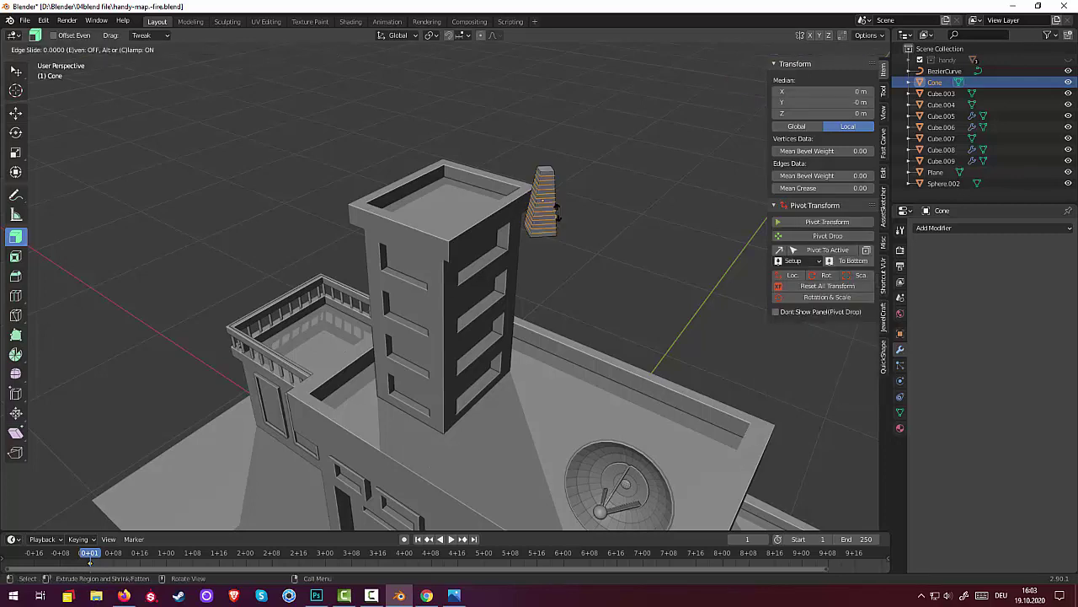
pyautogui.rightClick(556, 212)
# - Undo the 14 loop cuts, deselect all, and select a cone face
pyautogui.moveTo(576, 226); pyautogui.dragTo(528, 229, button='middle')
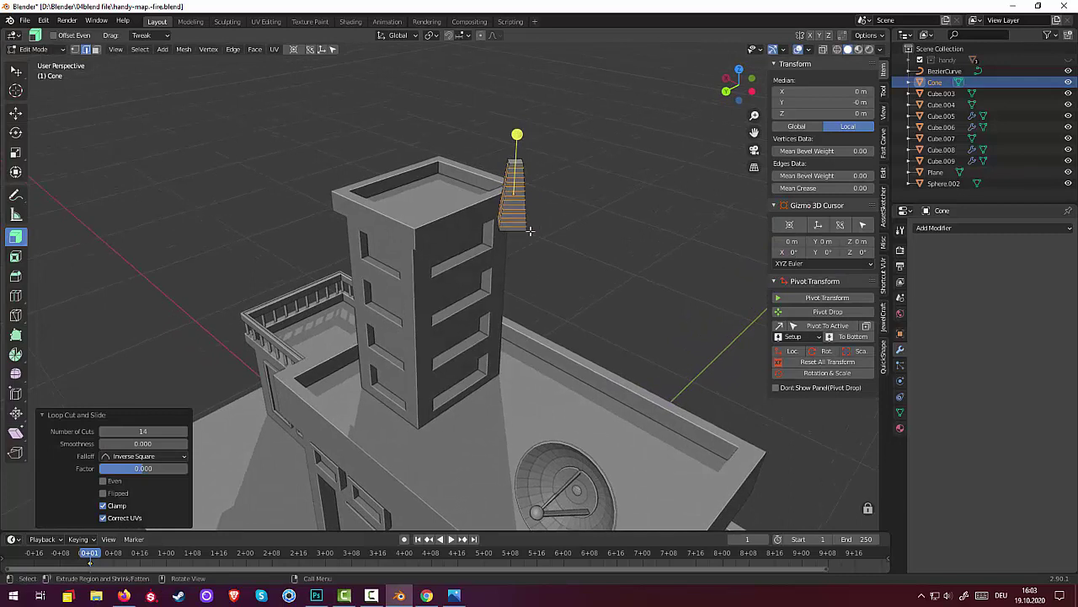
pyautogui.click(515, 230)
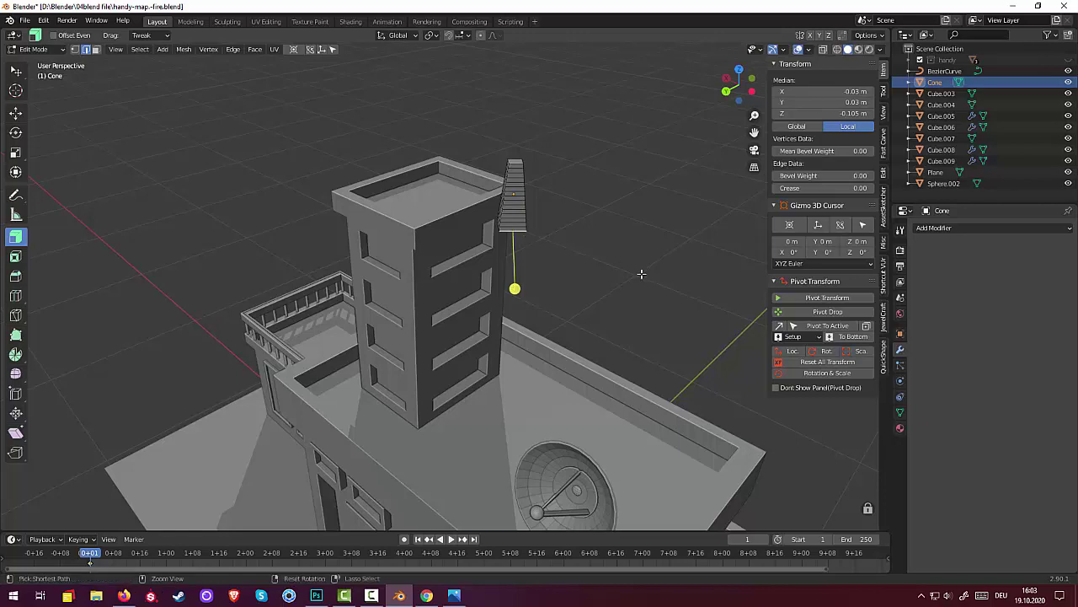
pyautogui.hotkey('ctrl', 'z')
pyautogui.hotkey('ctrl', 'z')
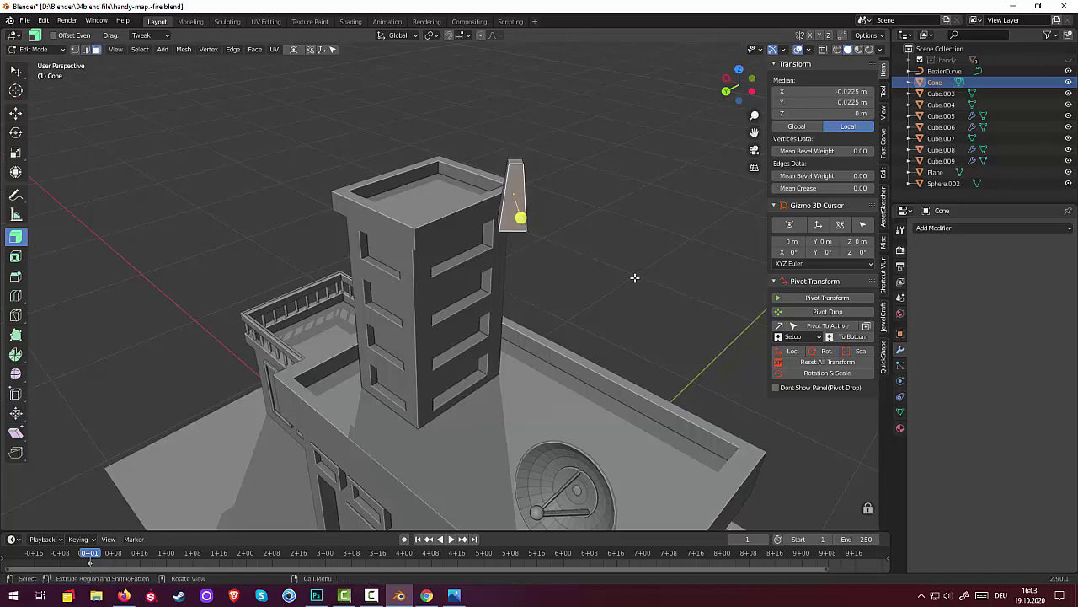
pyautogui.click(611, 244)
pyautogui.moveTo(611, 244)
pyautogui.mouseDown(button='middle')
pyautogui.moveTo(593, 255)
pyautogui.moveTo(597, 246)
pyautogui.mouseUp(button='middle')
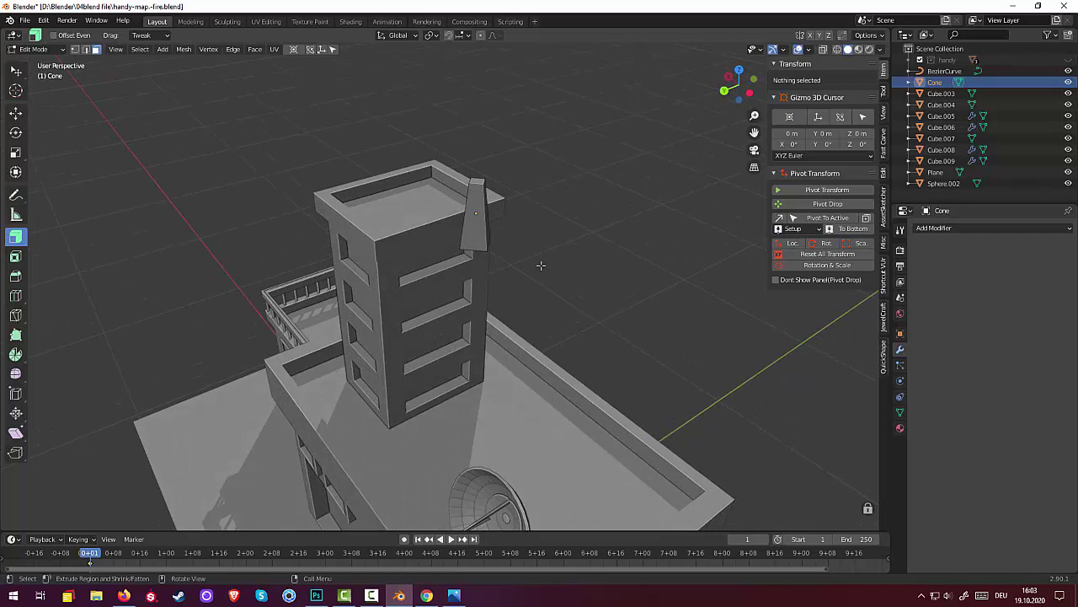
pyautogui.click(472, 243)
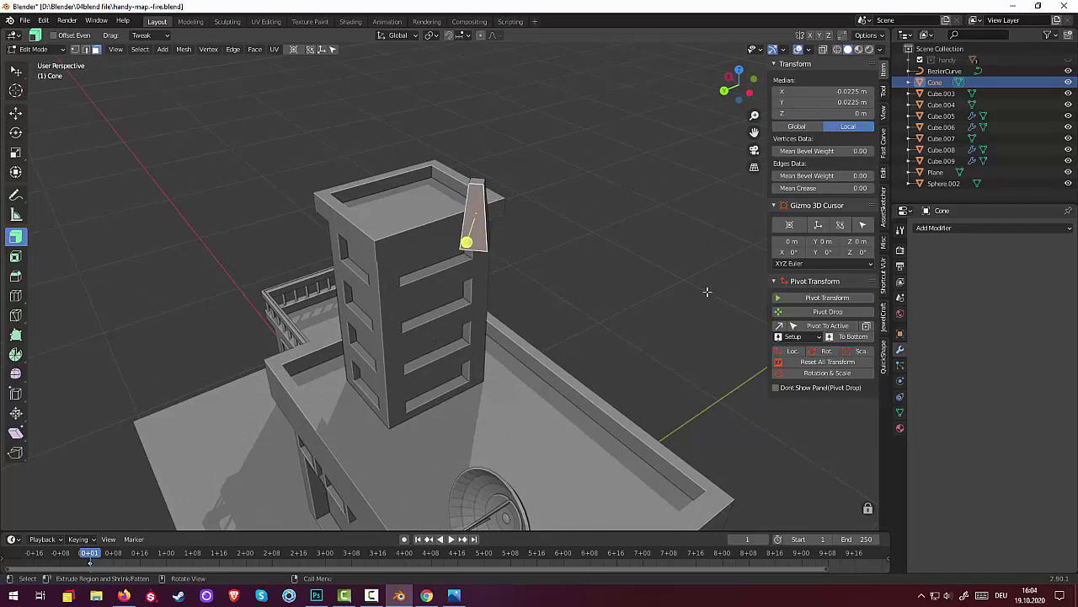
# - Try a first inset on the cone face, then undo it
pyautogui.press('i')
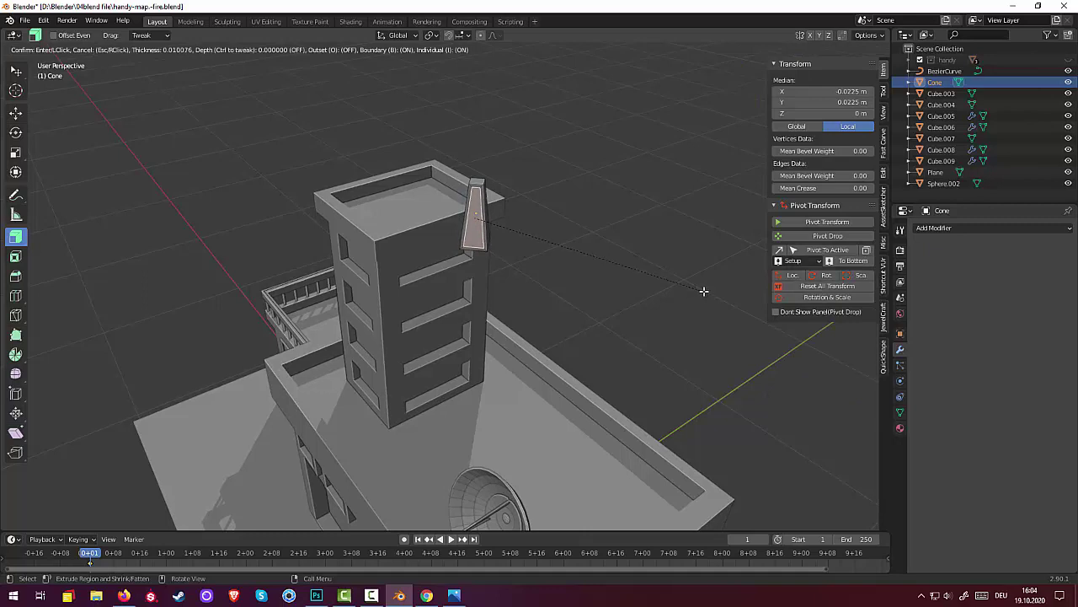
pyautogui.click(704, 291)
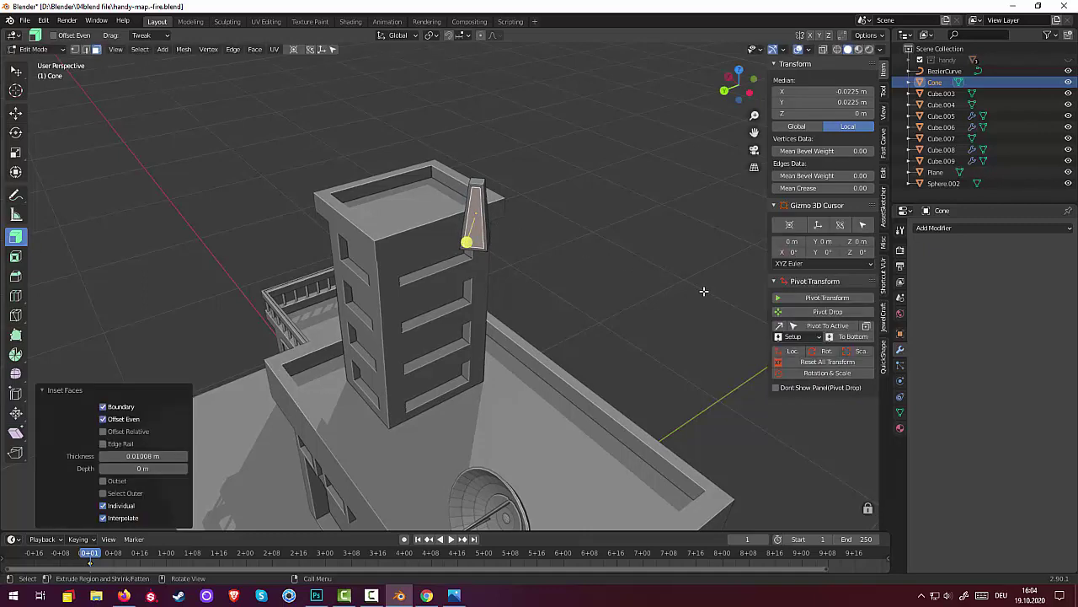
pyautogui.hotkey('ctrl', 'z')
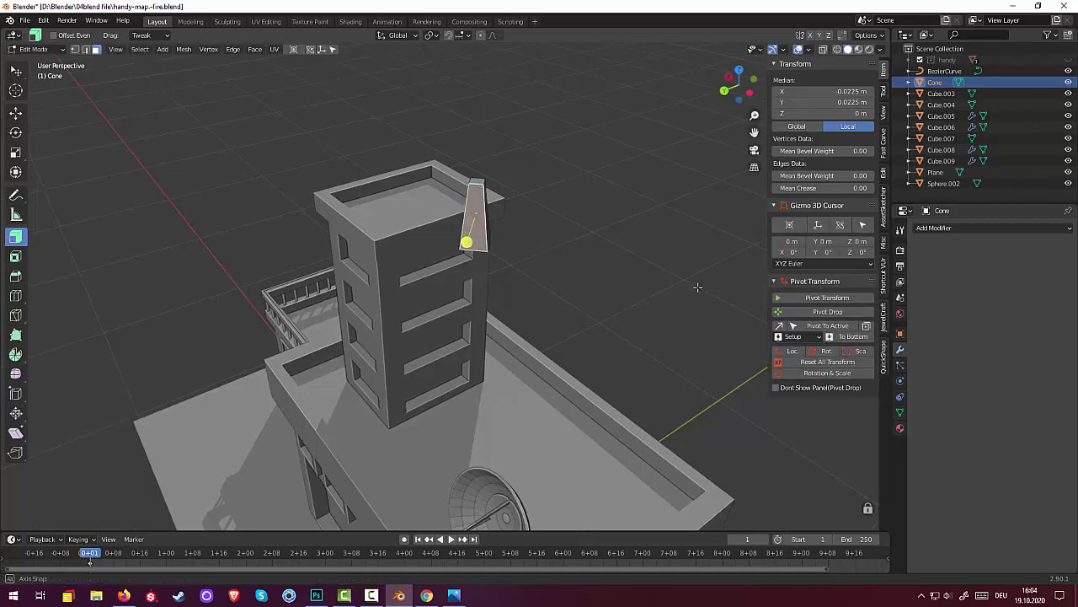
pyautogui.moveTo(703, 291)
pyautogui.mouseDown(button='middle')
pyautogui.moveTo(667, 303)
pyautogui.moveTo(460, 310)
pyautogui.mouseUp(button='middle')
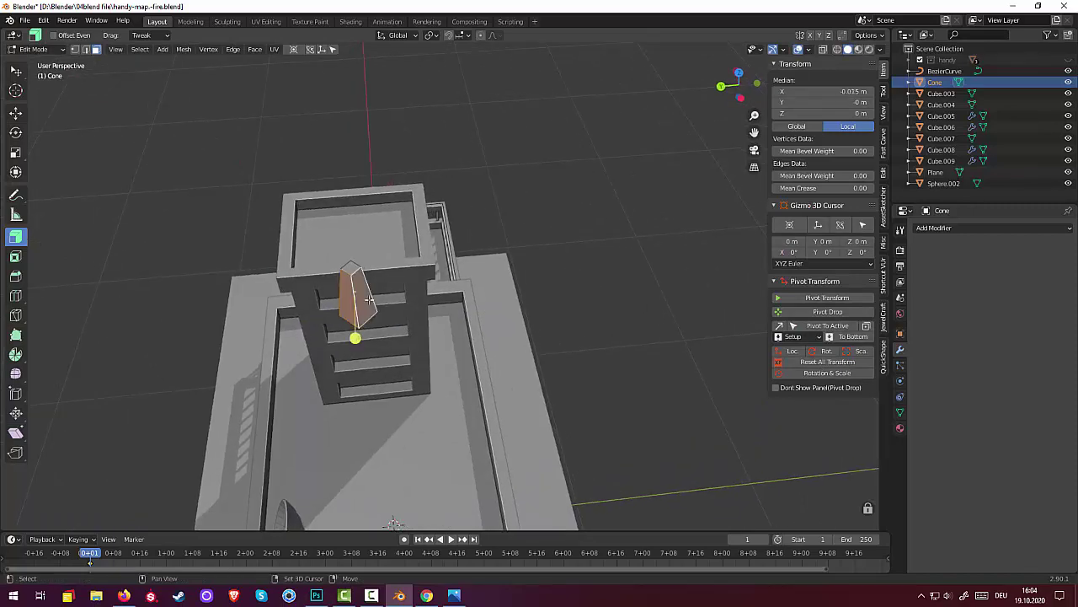
pyautogui.moveTo(368, 299)
pyautogui.mouseDown(button='middle')
pyautogui.moveTo(593, 289)
pyautogui.moveTo(404, 264)
pyautogui.mouseUp(button='middle')
pyautogui.press('e')
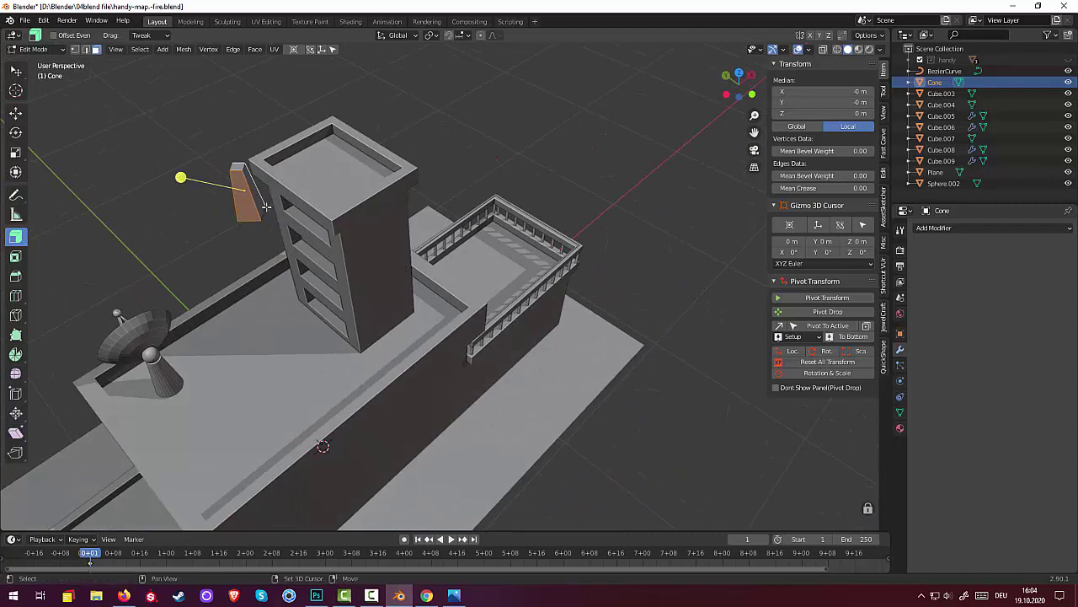
pyautogui.click(287, 214)
pyautogui.moveTo(521, 249); pyautogui.dragTo(652, 227, button='middle')
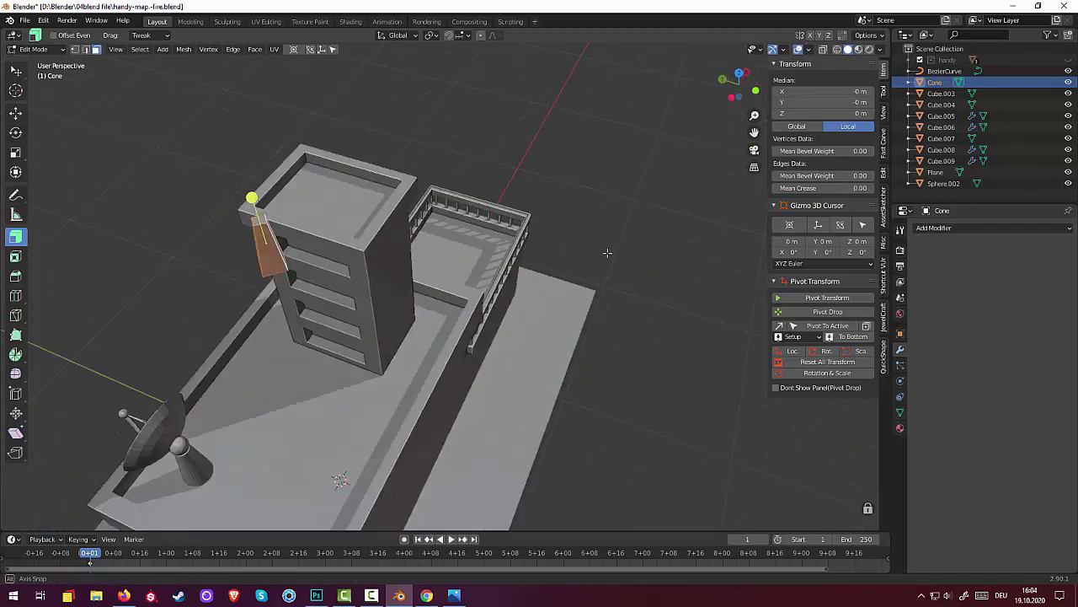
# - Inset the cone faces individually by 0.01335 m and shrink/fatten them by -0.0203 m
pyautogui.press('i')
pyautogui.click(760, 264)
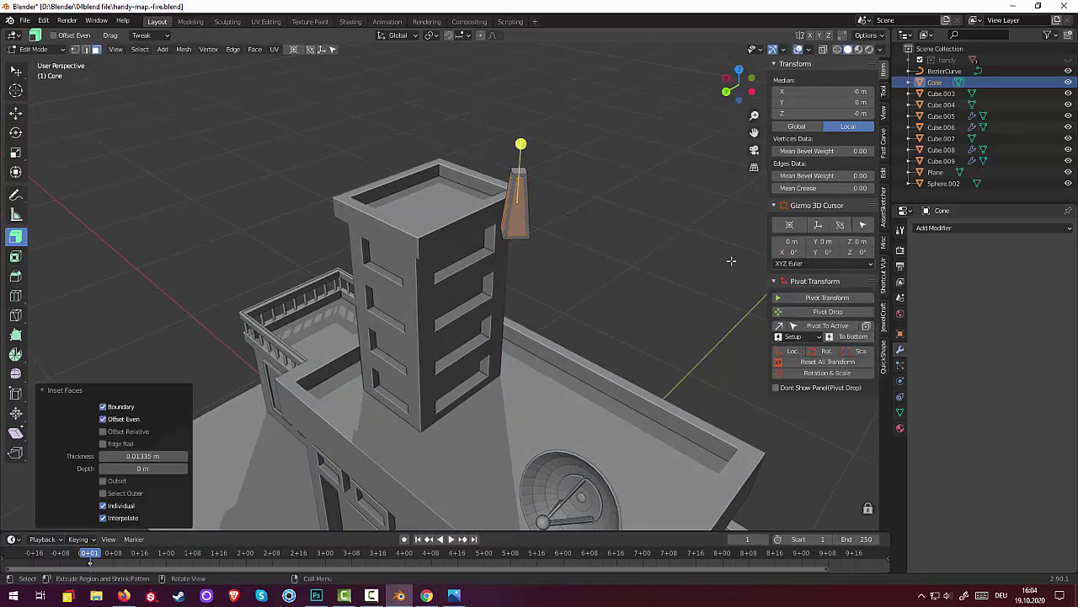
pyautogui.moveTo(731, 261); pyautogui.dragTo(708, 260, button='middle')
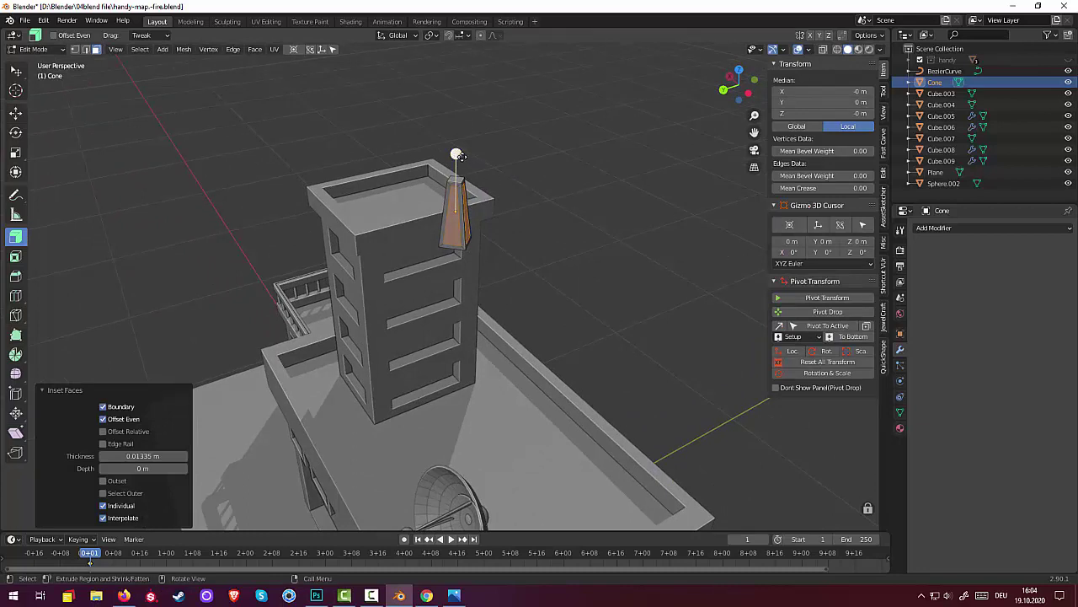
pyautogui.moveTo(456, 154); pyautogui.dragTo(462, 160)
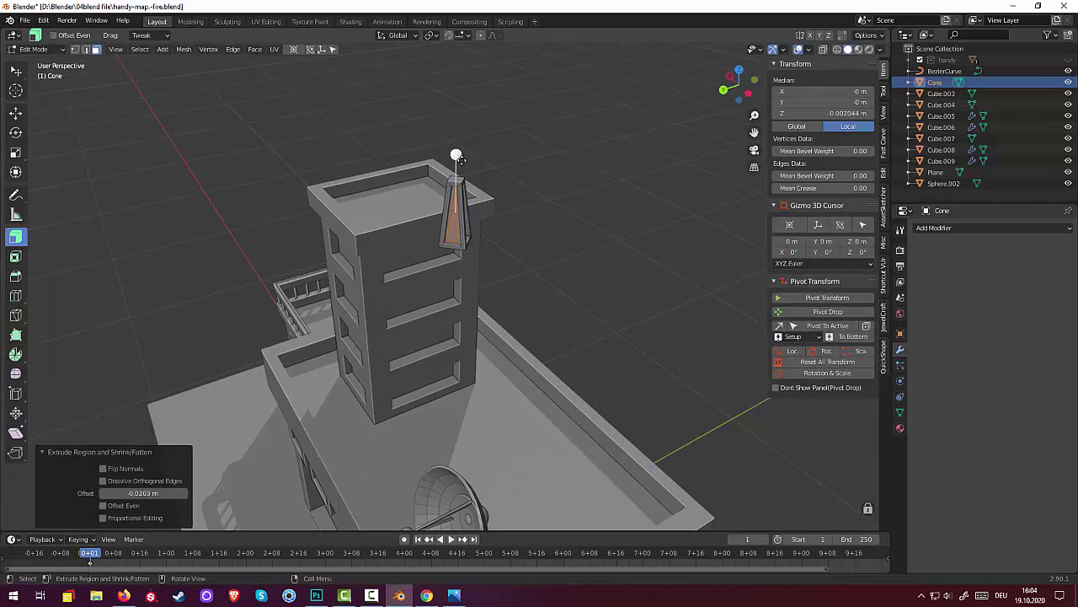
# - Delete the inset faces so the cone becomes an open tapered lattice frame
pyautogui.rightClick(567, 238)
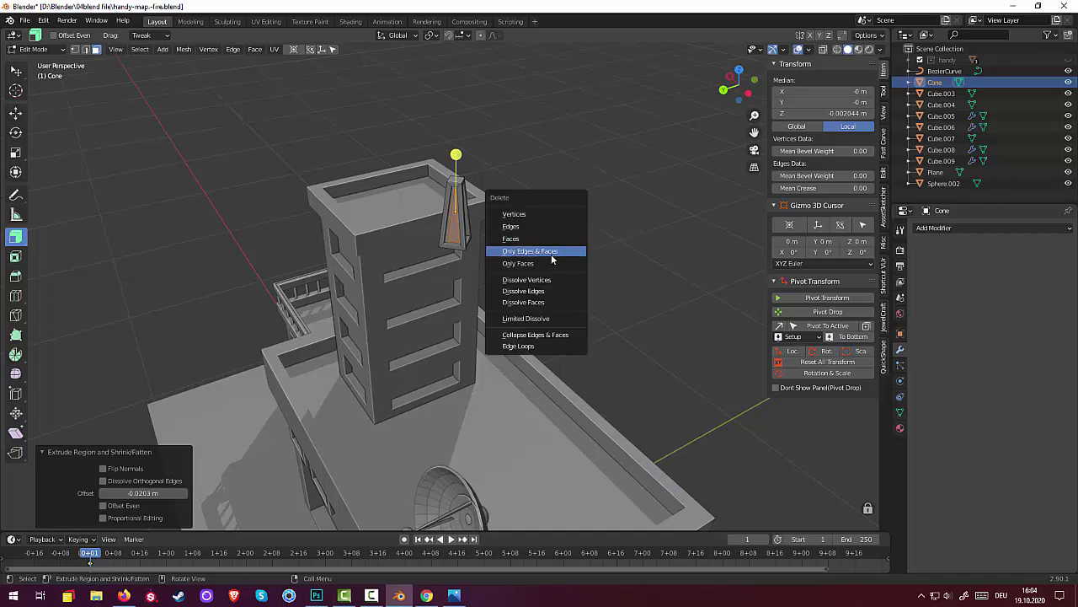
pyautogui.click(534, 243)
pyautogui.moveTo(587, 273)
pyautogui.mouseDown(button='middle')
pyautogui.moveTo(616, 282)
pyautogui.moveTo(607, 267)
pyautogui.moveTo(621, 241)
pyautogui.moveTo(606, 247)
pyautogui.moveTo(612, 240)
pyautogui.mouseUp(button='middle')
pyautogui.scroll(3, 607, 268)
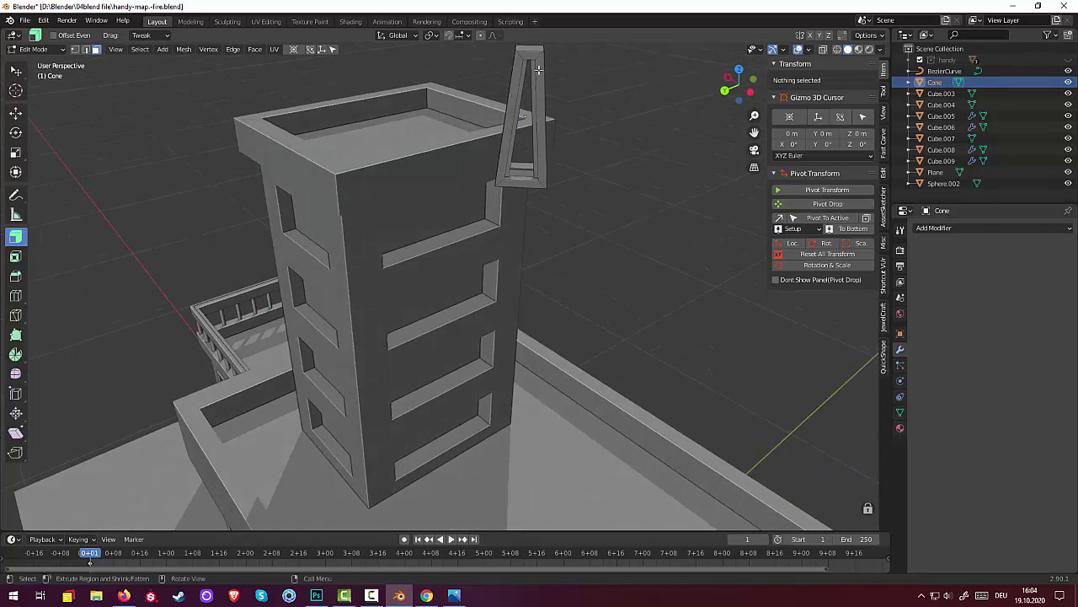
pyautogui.moveTo(596, 187); pyautogui.dragTo(593, 202, button='middle')
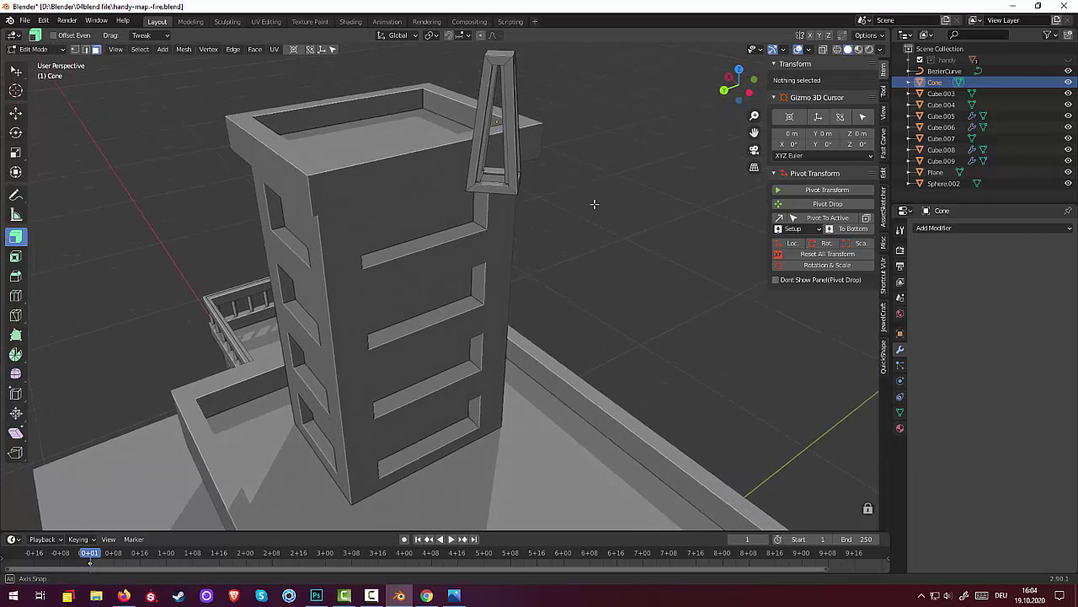
pyautogui.scroll(1, 594, 203)
pyautogui.scroll(2, 598, 202)
pyautogui.scroll(1, 602, 201)
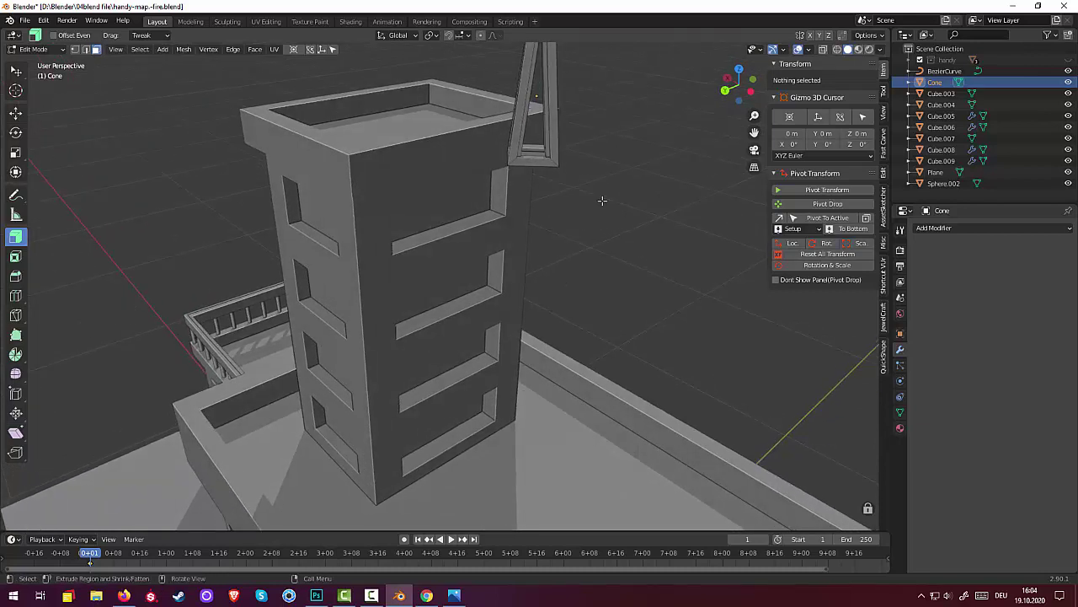
pyautogui.moveTo(602, 200); pyautogui.dragTo(594, 222, button='middle')
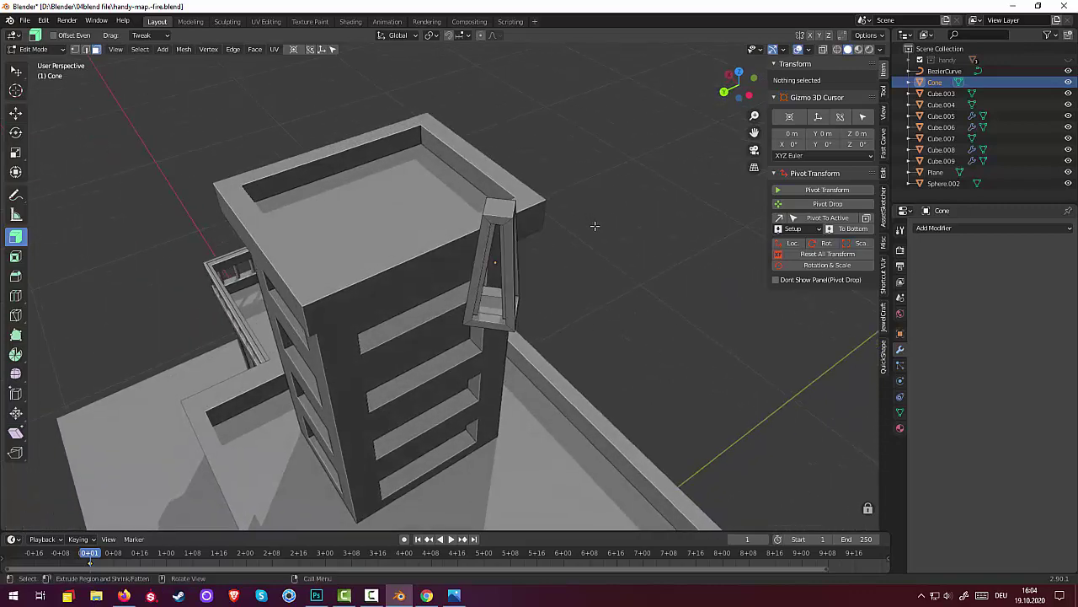
pyautogui.moveTo(595, 226); pyautogui.dragTo(595, 226, button='middle')
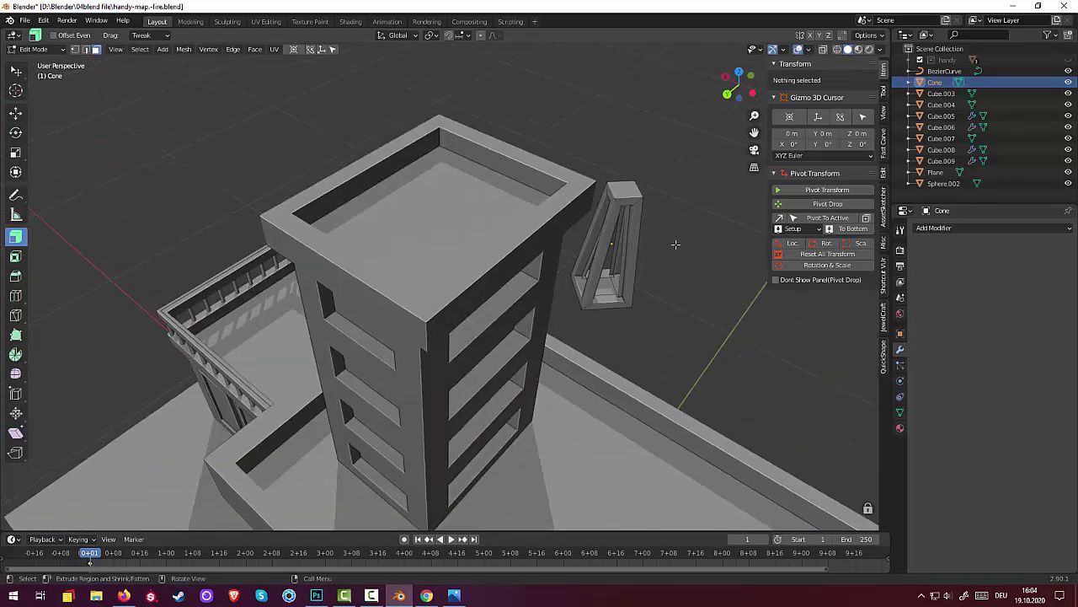
# - Switch to Front Orthographic view and zoom in on the hollow mast
pyautogui.press('KP_1')
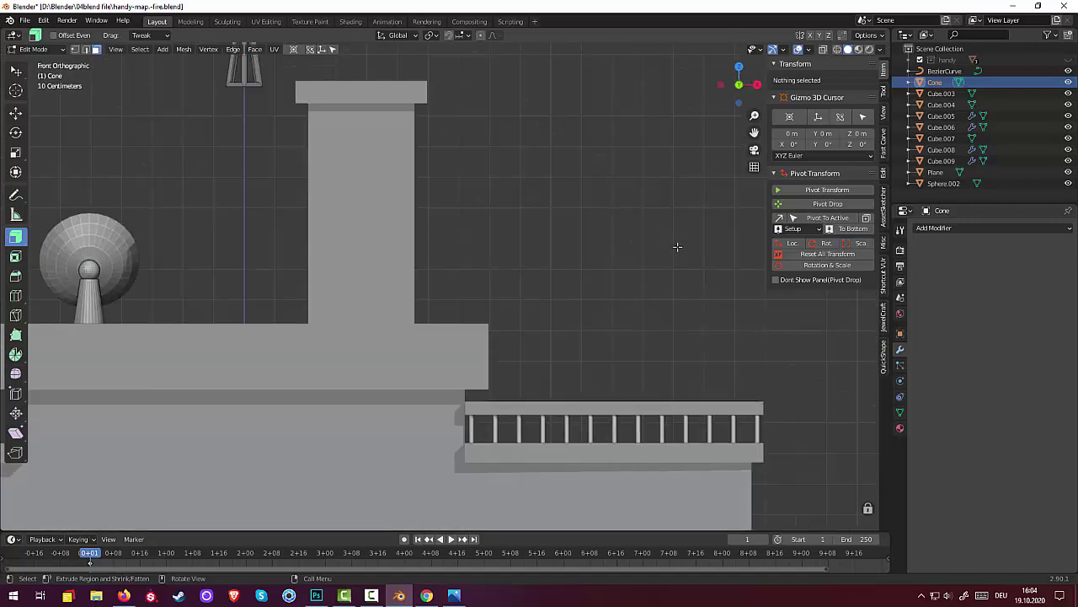
pyautogui.moveTo(441, 205)
pyautogui.keyDown('shift'); pyautogui.mouseDown(button='middle')
pyautogui.moveTo(450, 296)
pyautogui.moveTo(578, 469)
pyautogui.moveTo(571, 482)
pyautogui.mouseUp(button='middle'); pyautogui.keyUp('shift')
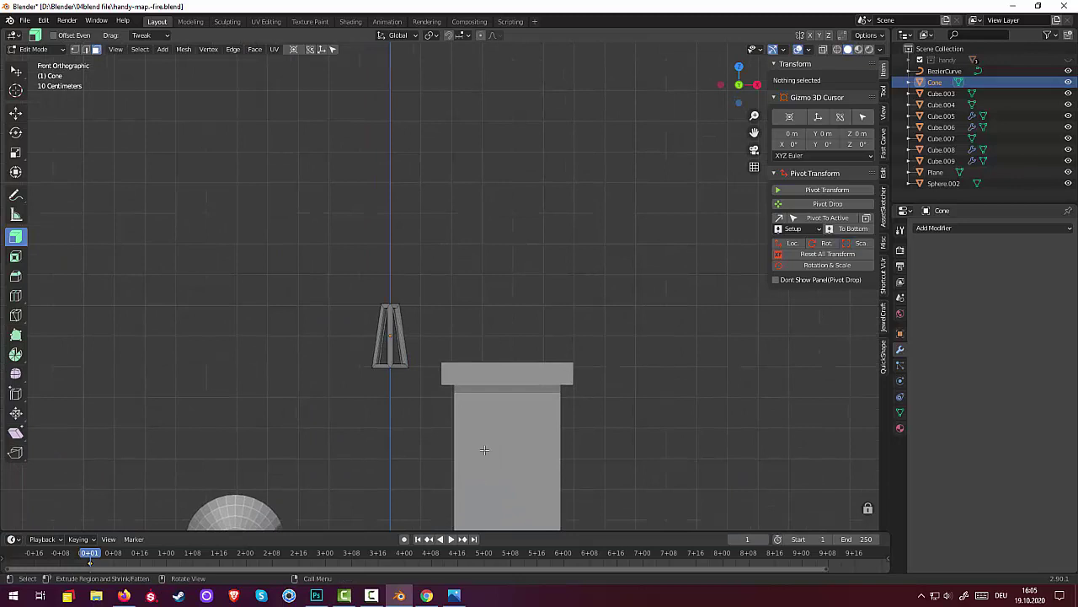
pyautogui.scroll(1, 434, 339)
pyautogui.scroll(2, 433, 338)
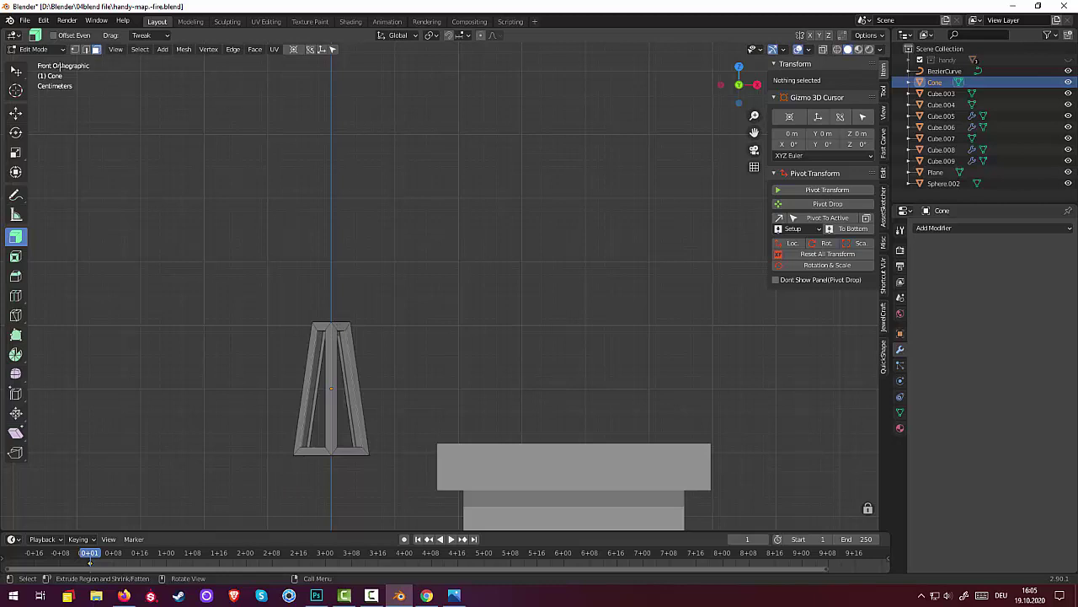
pyautogui.click(30, 49)
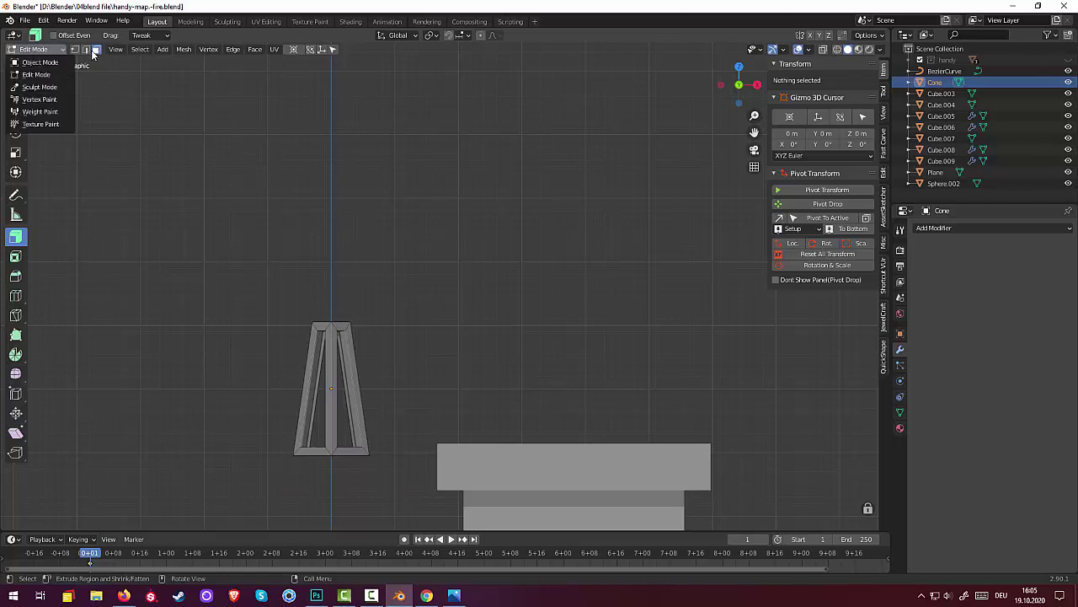
# - Return to Object Mode and rotate the mast about Z by 9045 (rz9045)
pyautogui.click(40, 62)
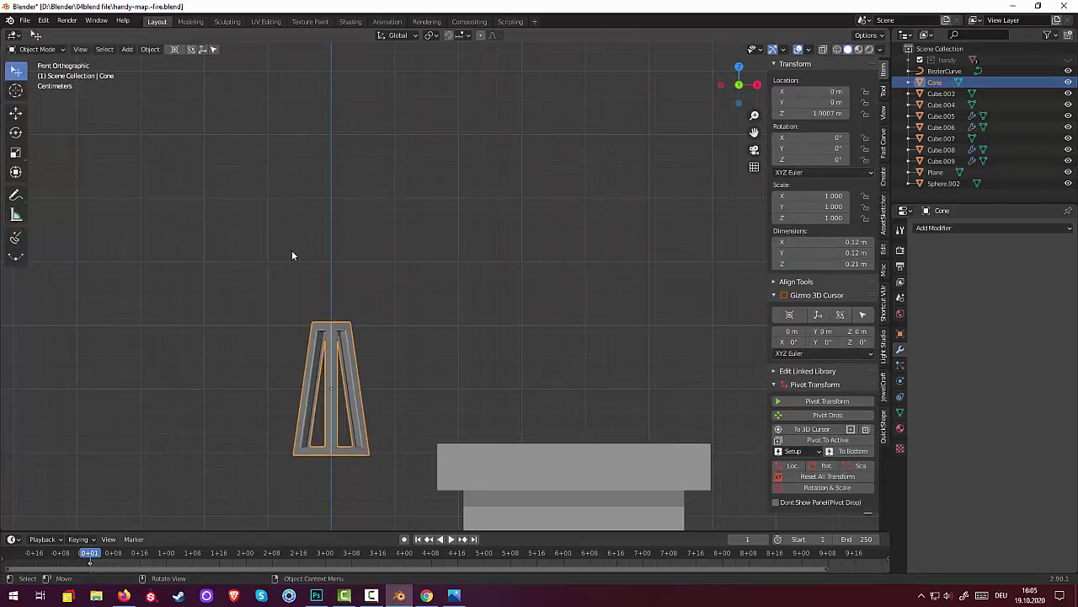
pyautogui.write('rz90')
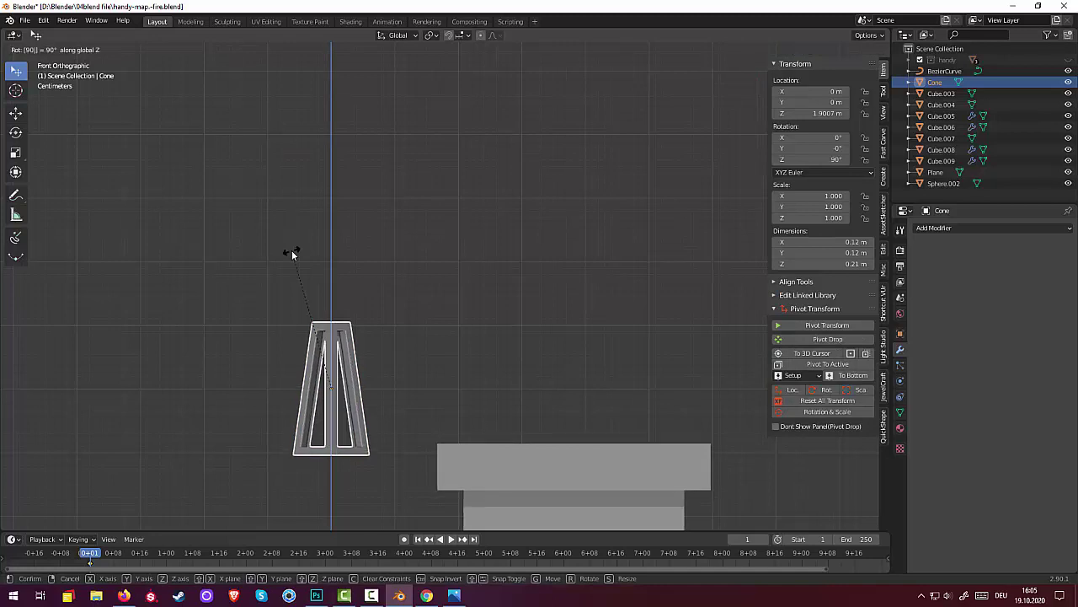
pyautogui.write('4')
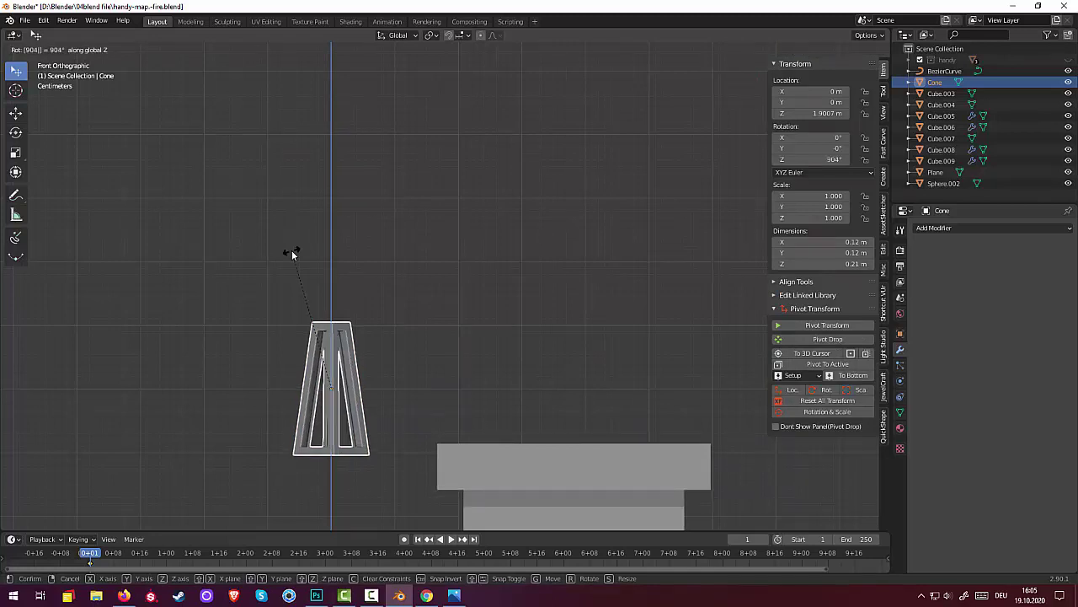
pyautogui.write('5')
pyautogui.press('Return')
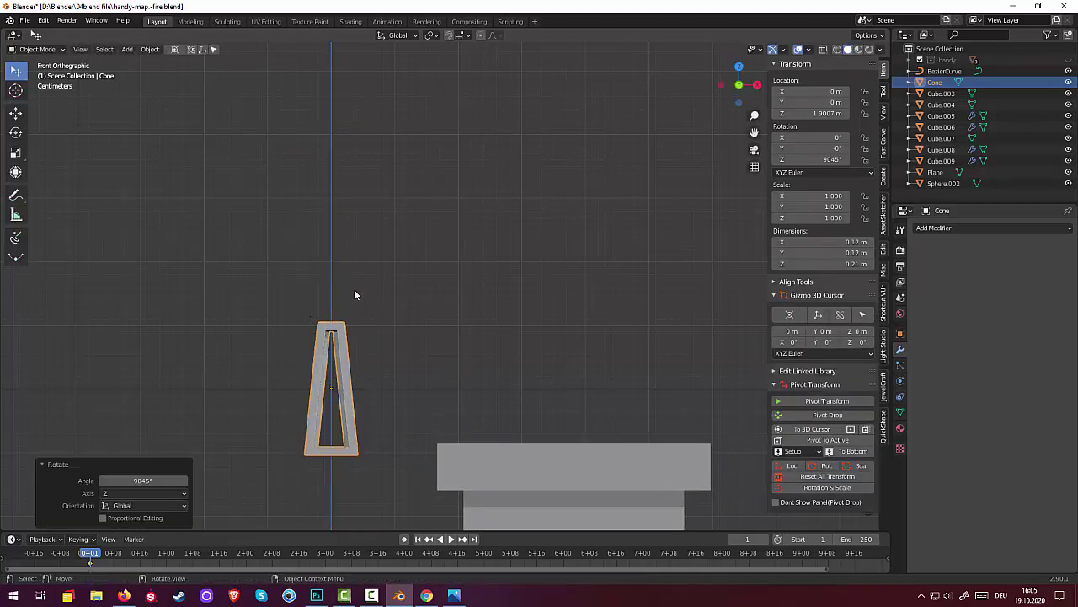
# - Inspect the rotated mast from several angles and reselect the Cone
pyautogui.click(355, 335)
pyautogui.scroll(2, 355, 334)
pyautogui.moveTo(344, 353)
pyautogui.keyDown('shift'); pyautogui.mouseDown(button='middle')
pyautogui.moveTo(366, 261)
pyautogui.moveTo(556, 296)
pyautogui.moveTo(391, 293)
pyautogui.mouseUp(button='middle'); pyautogui.keyUp('shift')
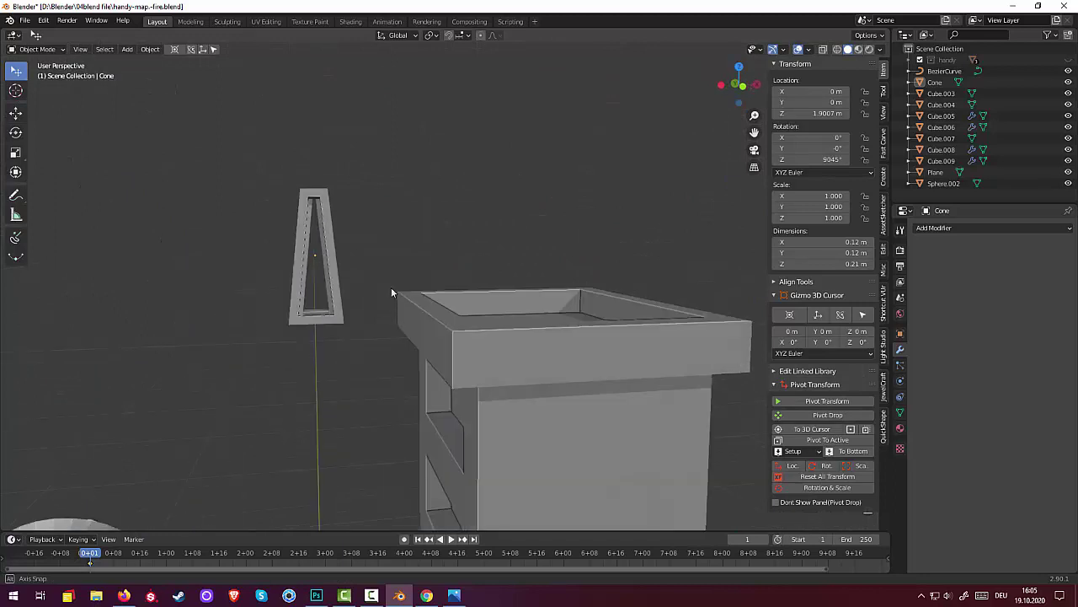
pyautogui.moveTo(391, 292); pyautogui.dragTo(368, 315, button='middle')
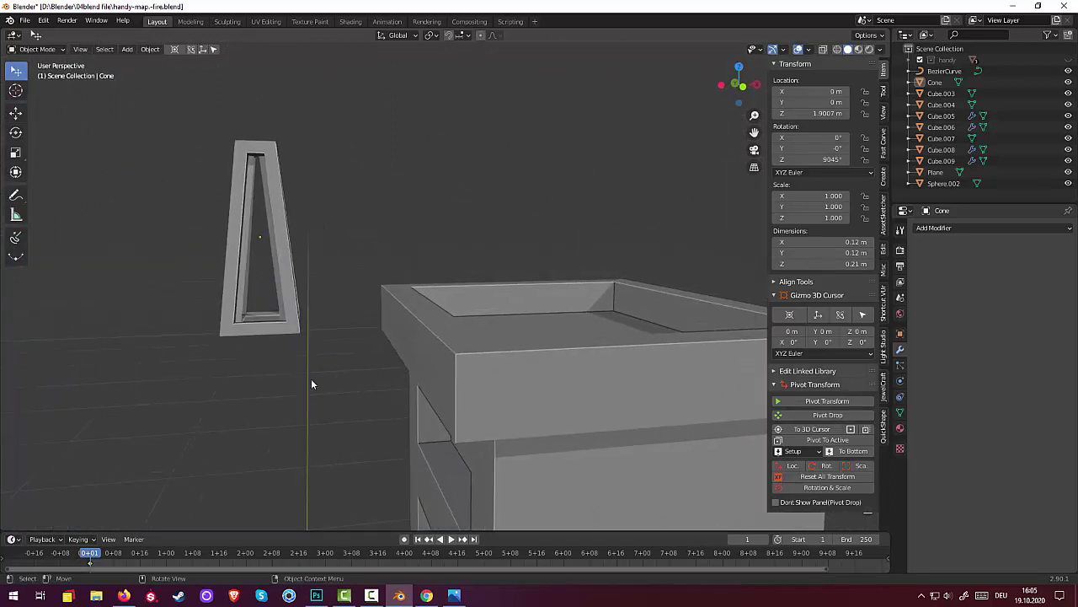
pyautogui.scroll(-1, 310, 389)
pyautogui.scroll(-1, 309, 395)
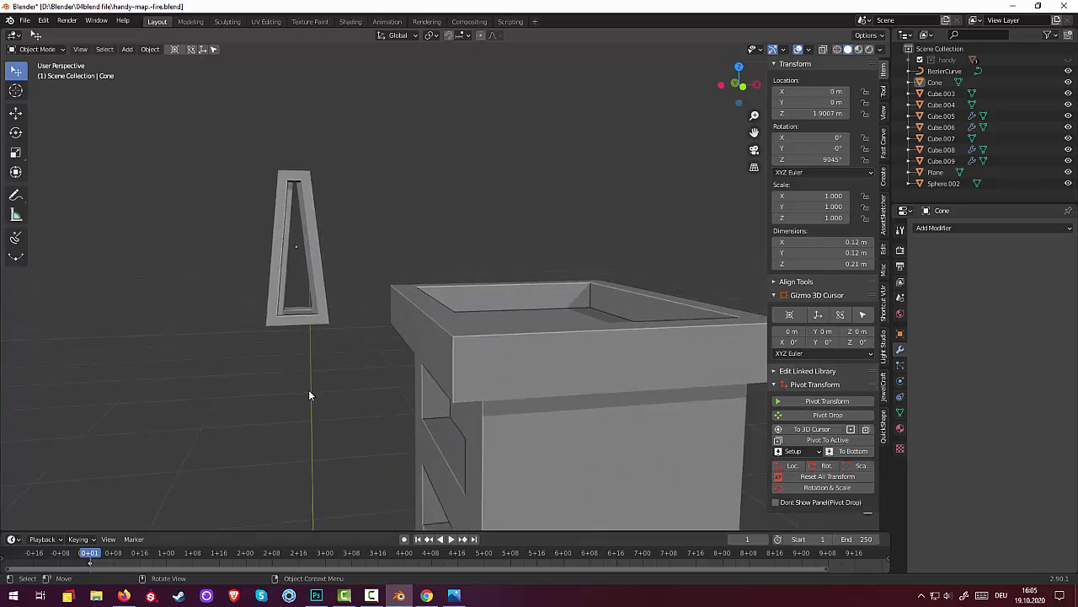
pyautogui.scroll(-1, 308, 258)
pyautogui.scroll(-1, 356, 373)
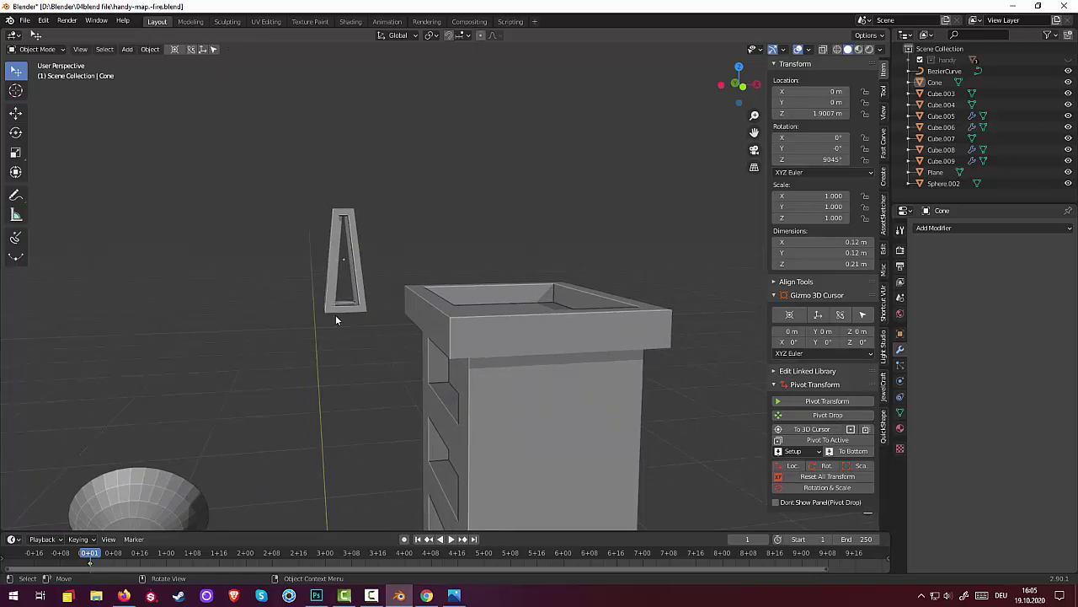
pyautogui.scroll(2, 338, 316)
pyautogui.scroll(2, 312, 322)
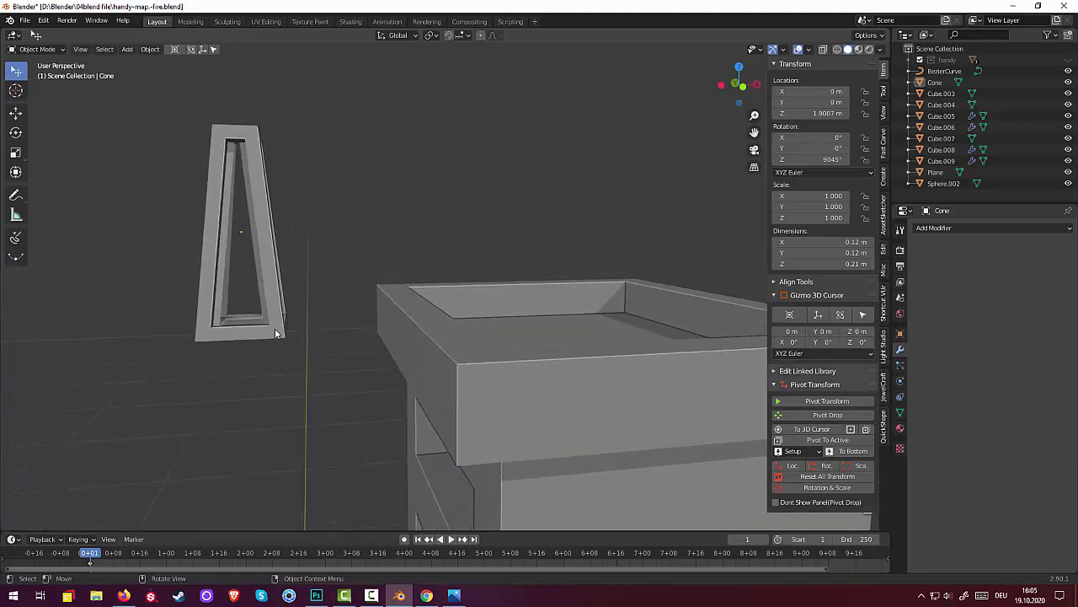
pyautogui.click(275, 332)
# - Put the mast in Edit Mode with vertex selection and pick a lower corner vertex
pyautogui.click(41, 51)
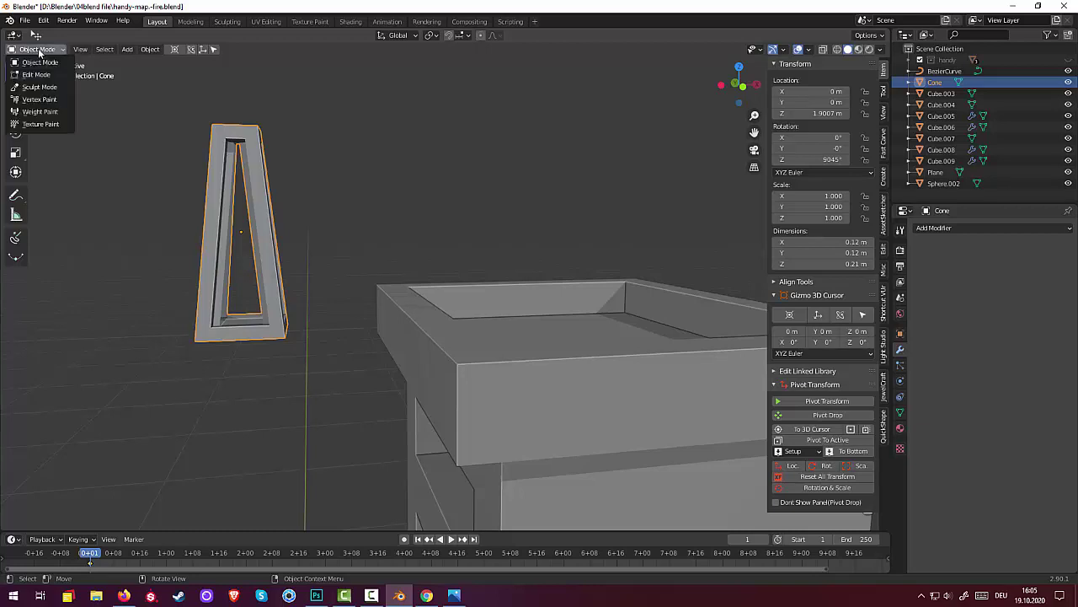
pyautogui.click(39, 76)
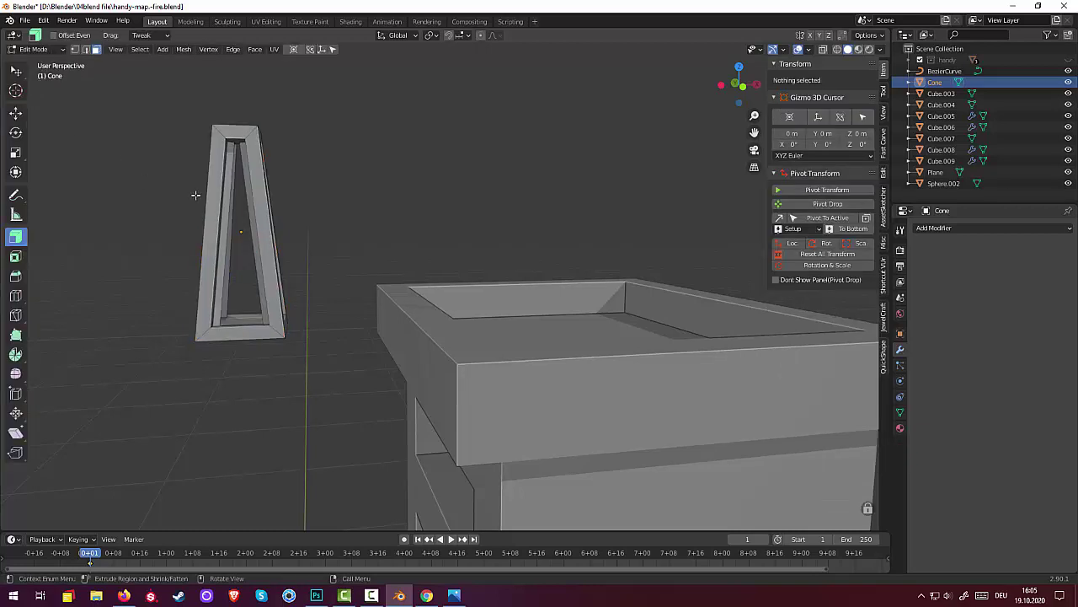
pyautogui.click(86, 50)
pyautogui.click(77, 50)
pyautogui.click(210, 327)
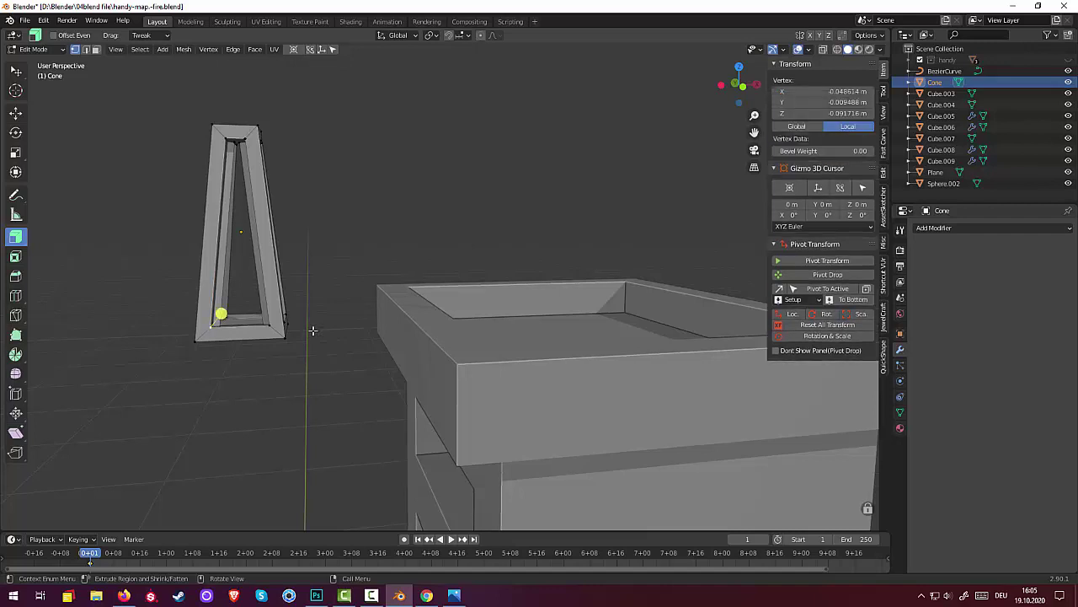
pyautogui.moveTo(315, 329)
pyautogui.mouseDown(button='middle')
pyautogui.moveTo(356, 298)
pyautogui.moveTo(349, 303)
pyautogui.mouseUp(button='middle')
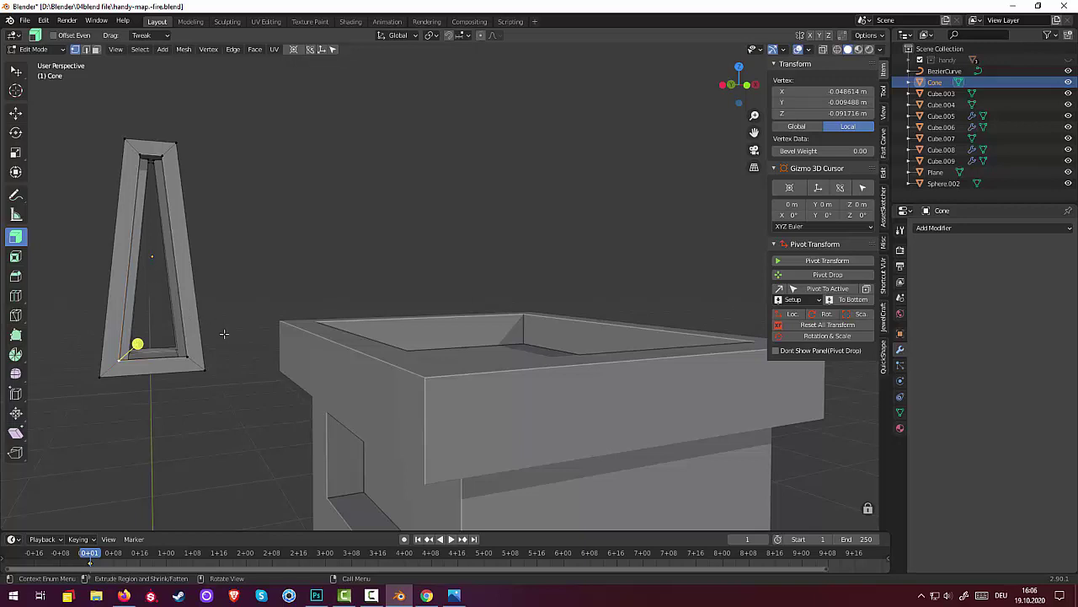
# - Duplicate the corner vertex, extrude a short edge from it, and open Add Modifier
pyautogui.press('g')
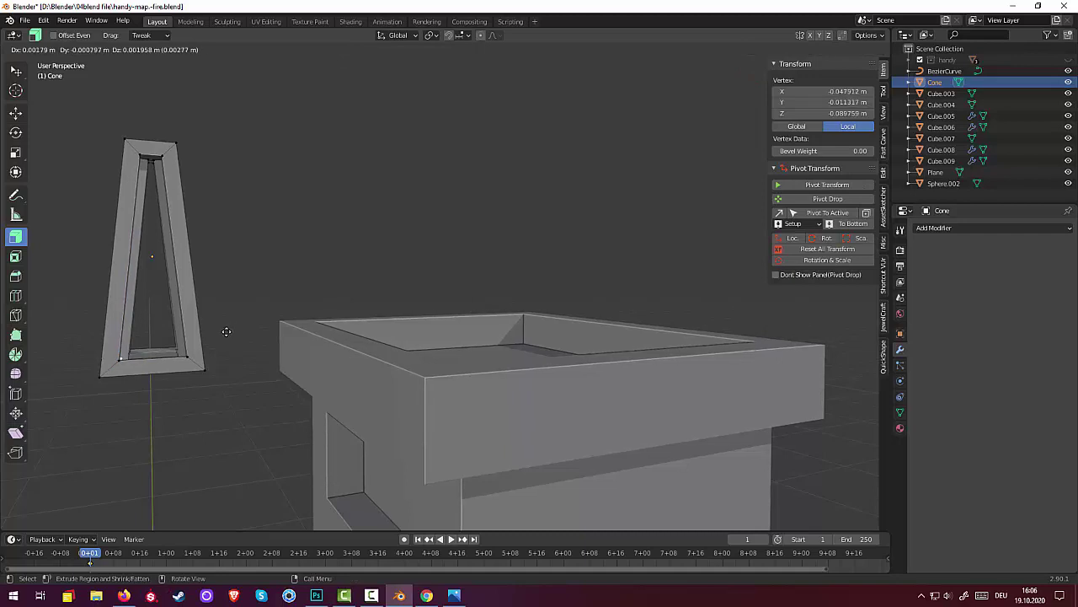
pyautogui.click(225, 331)
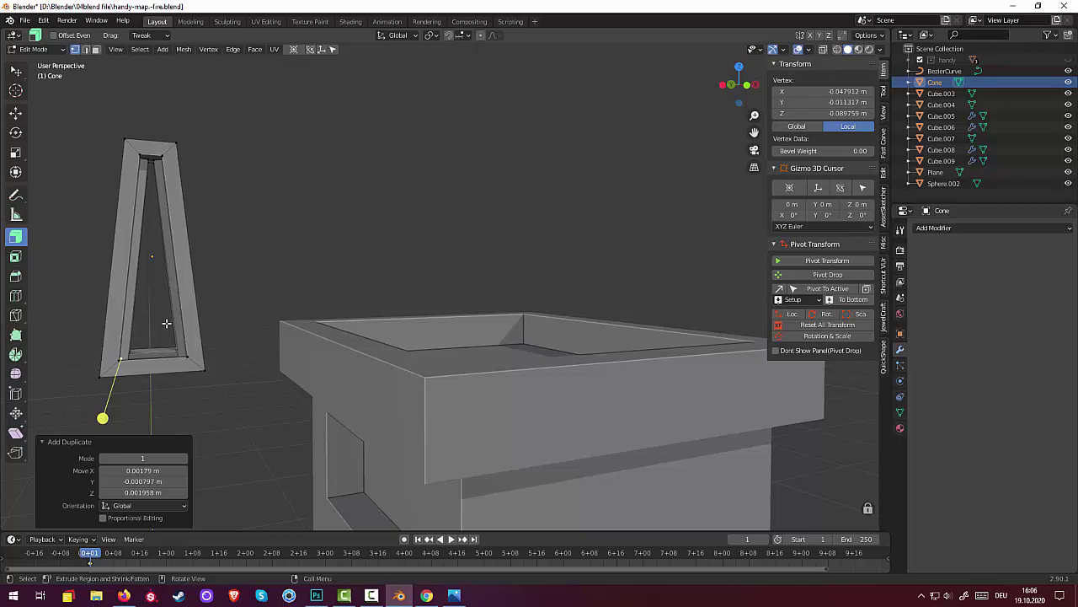
pyautogui.press('g')
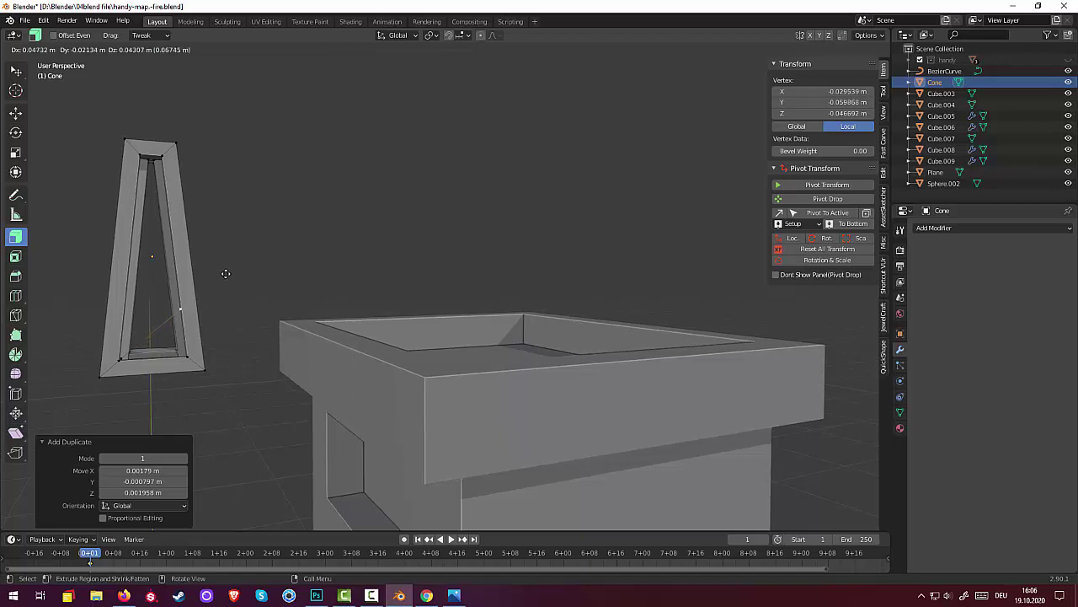
pyautogui.click(225, 275)
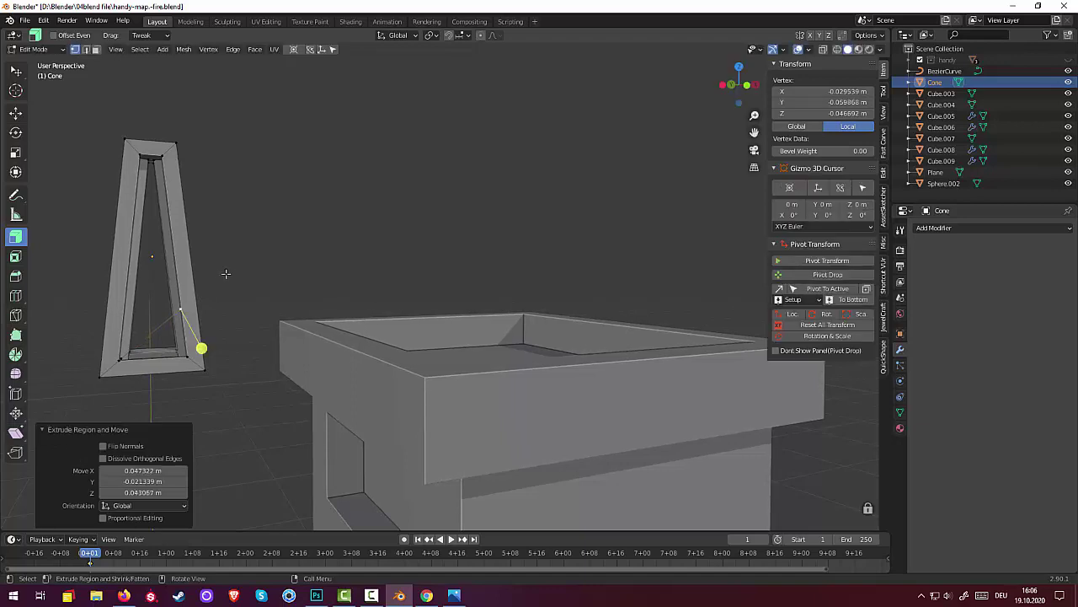
pyautogui.click(947, 228)
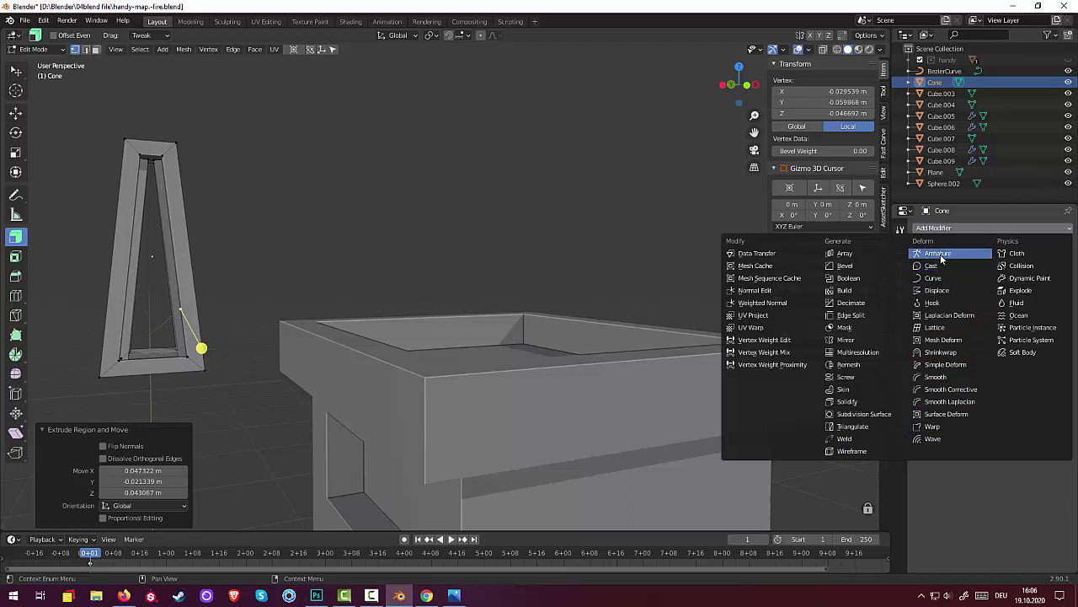
pyautogui.click(855, 391)
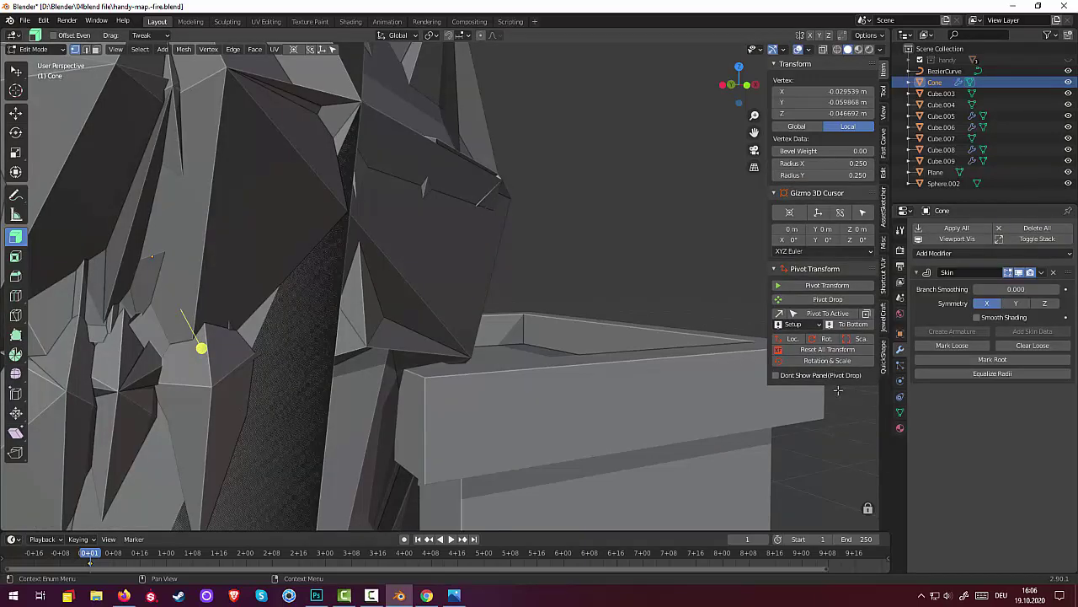
pyautogui.scroll(-3, 405, 322)
pyautogui.scroll(-2, 413, 322)
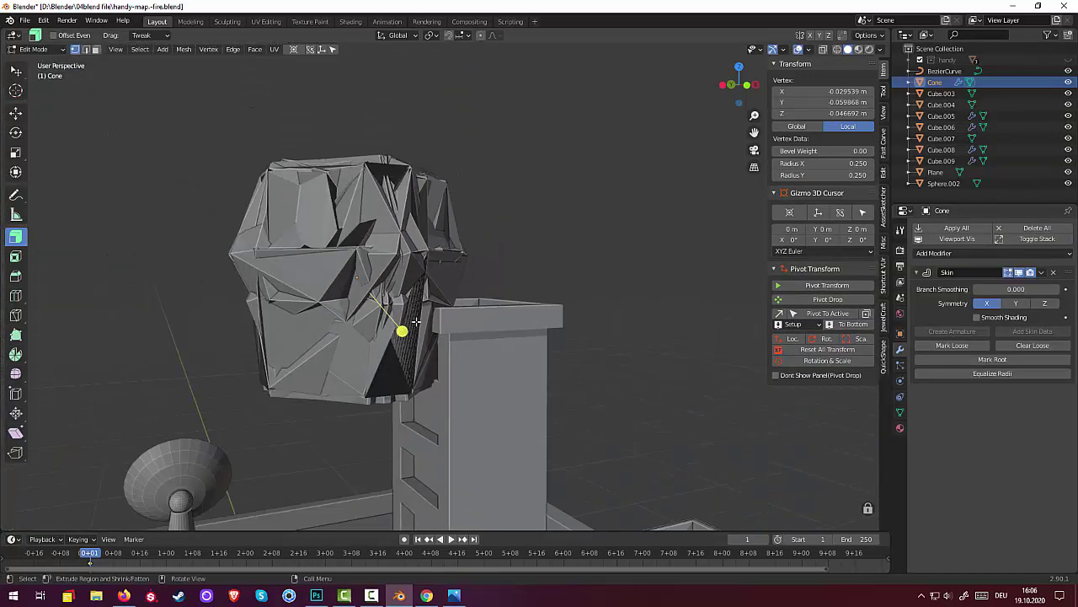
pyautogui.click(1054, 274)
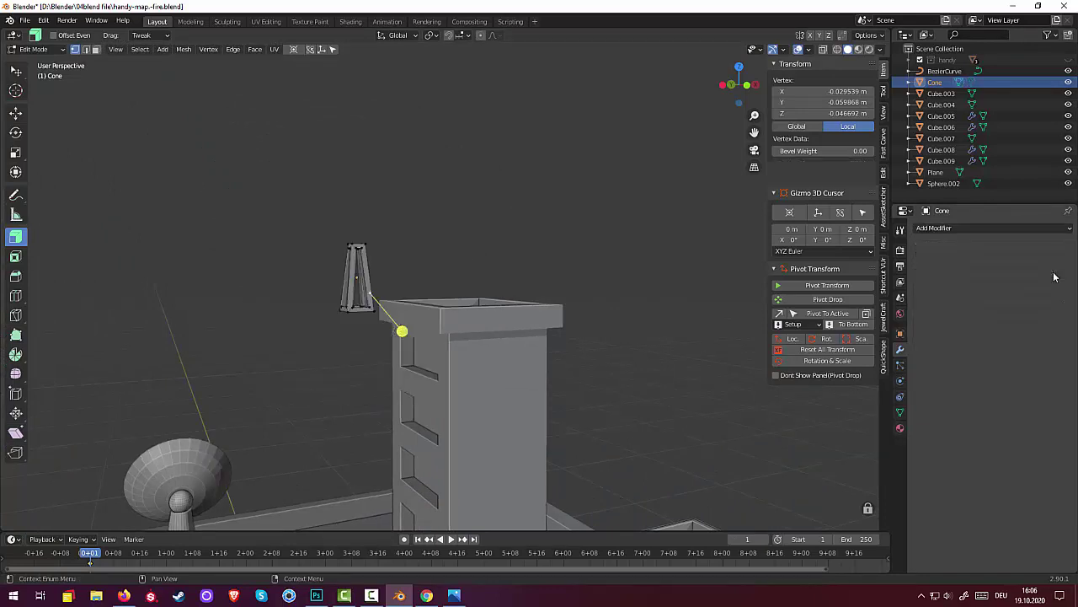
pyautogui.click(936, 229)
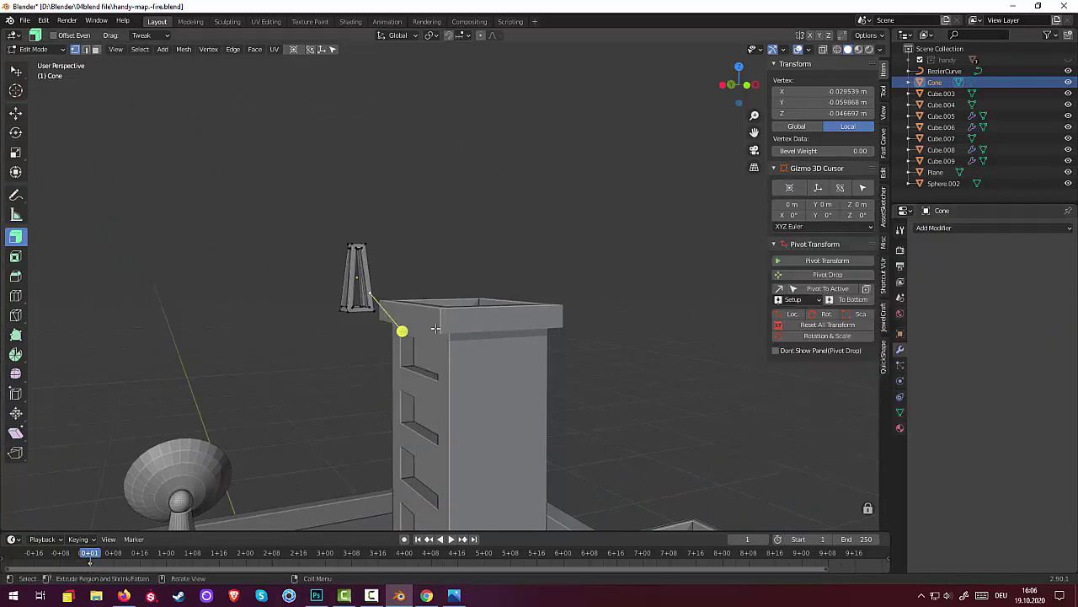
pyautogui.scroll(2, 436, 327)
pyautogui.click(935, 228)
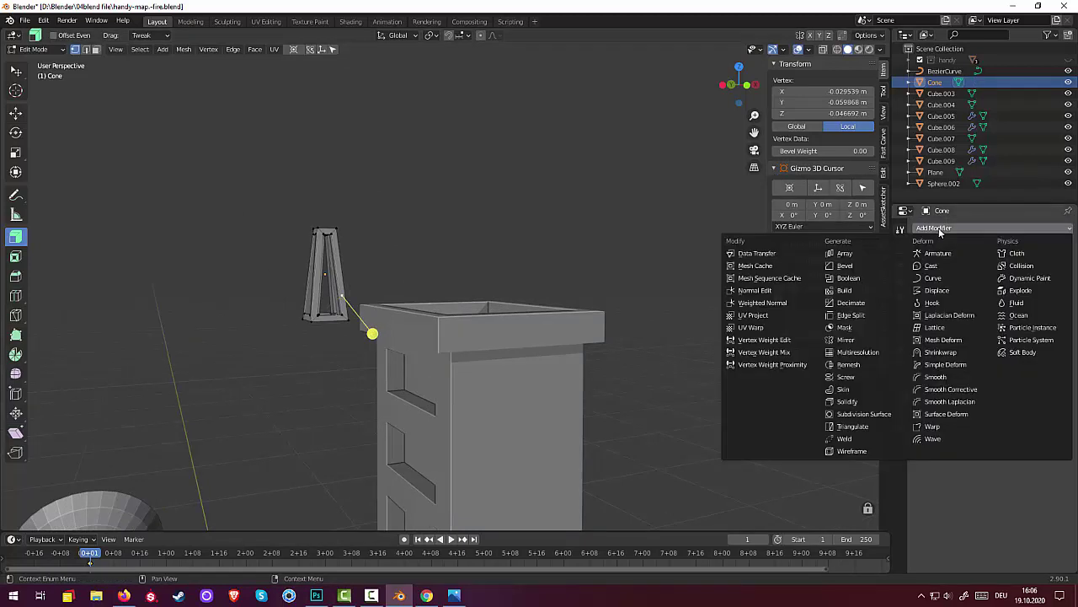
# - Add a Solidify modifier of 0.01 m thickness to the Cone
pyautogui.click(845, 402)
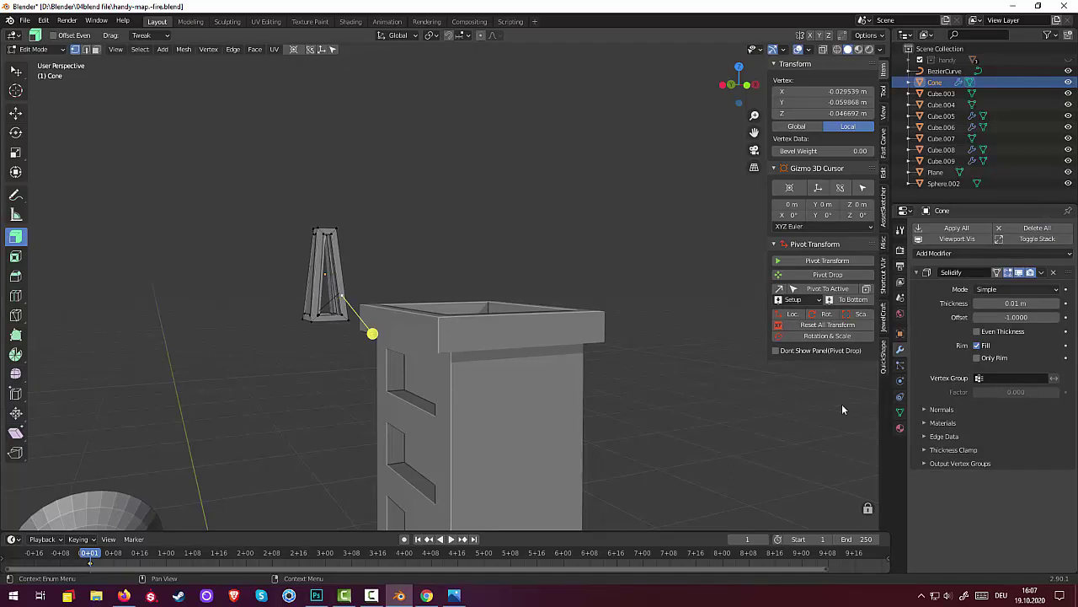
pyautogui.press('ctrl')
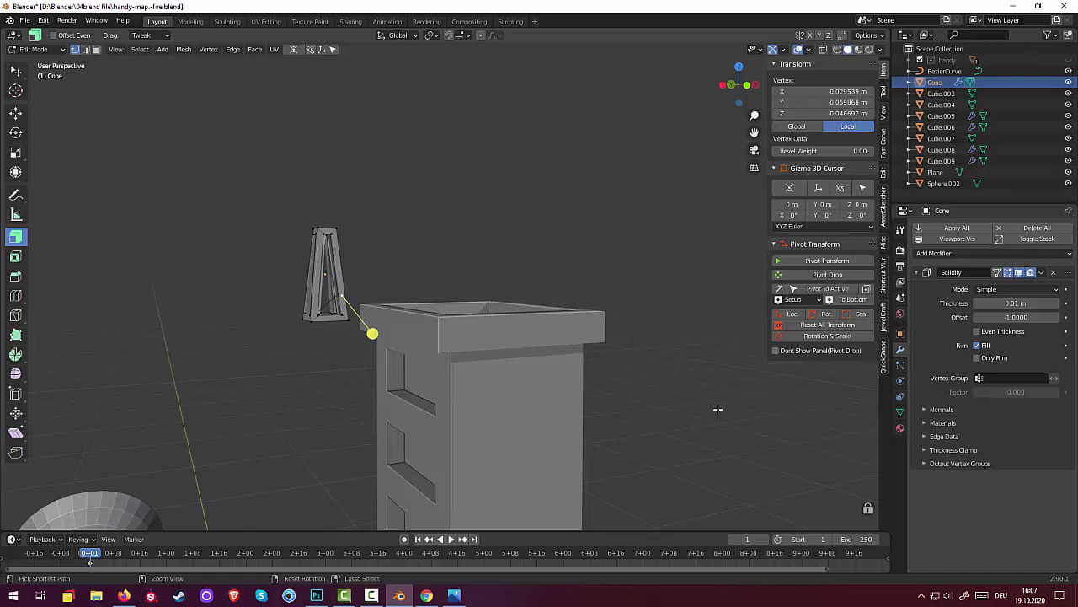
pyautogui.hotkey('ctrl', 'a')
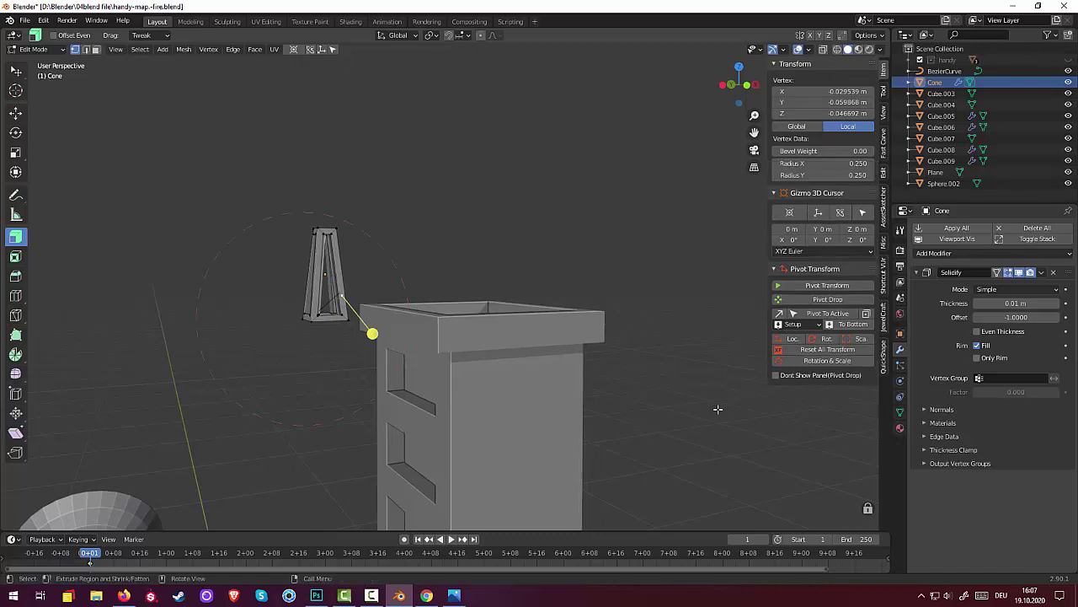
pyautogui.hotkey('alt', 'a')
pyautogui.hotkey('ctrl', 'z')
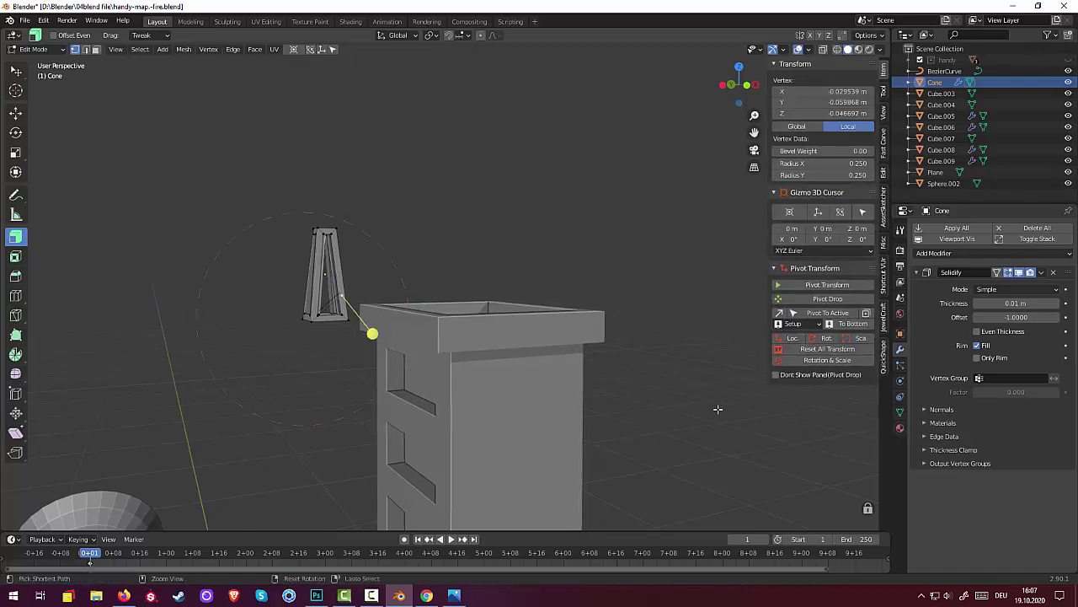
pyautogui.hotkey('ctrl', 'z')
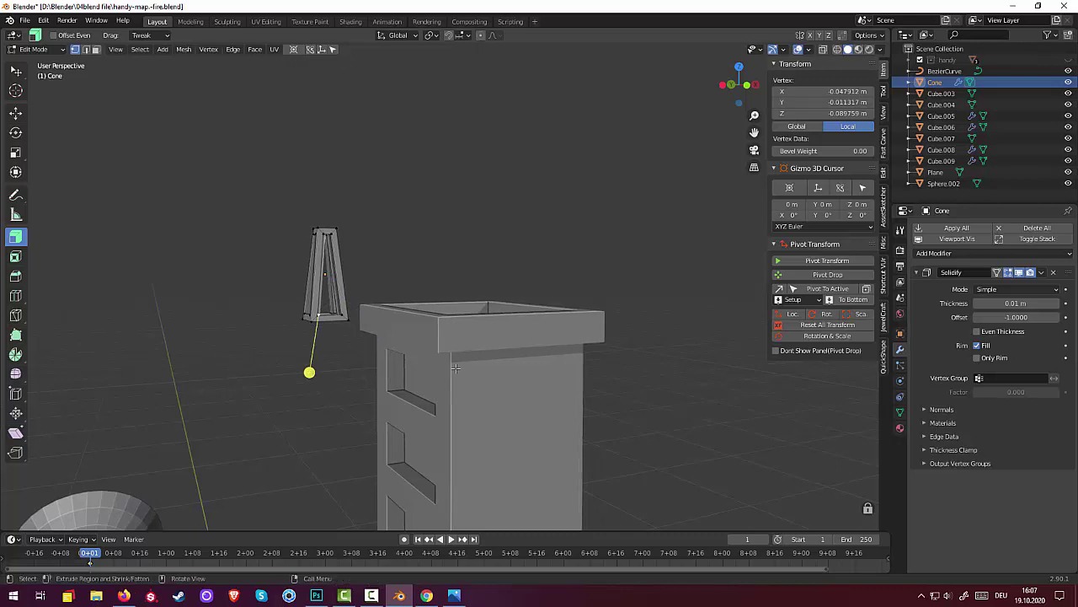
pyautogui.scroll(1, 439, 334)
pyautogui.scroll(1, 329, 330)
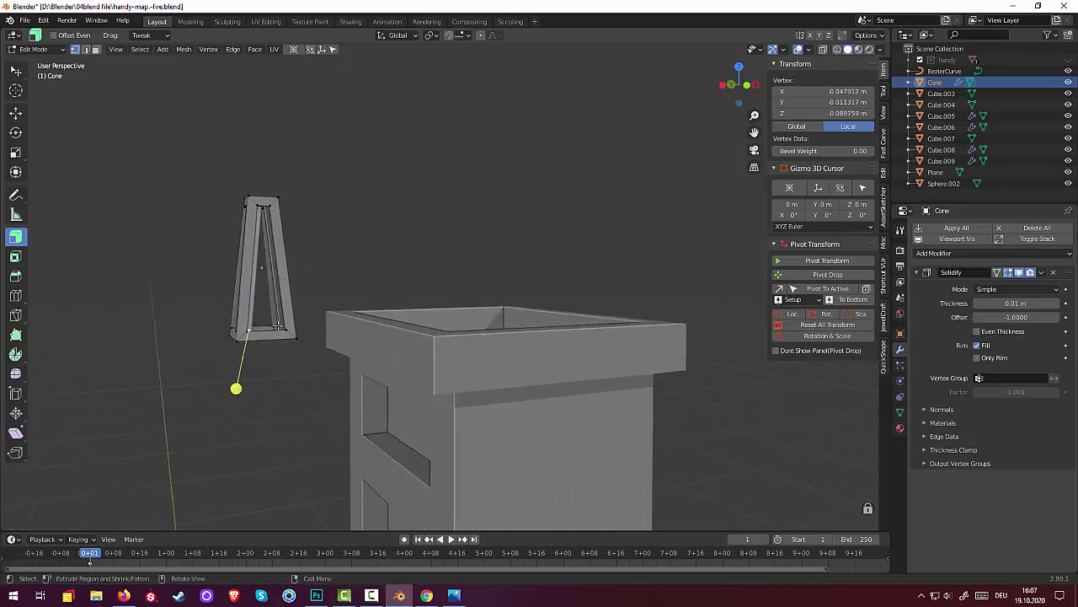
# - In side and front views, extrude a vertex from the frame's bottom-left corner
pyautogui.press('KP_3')
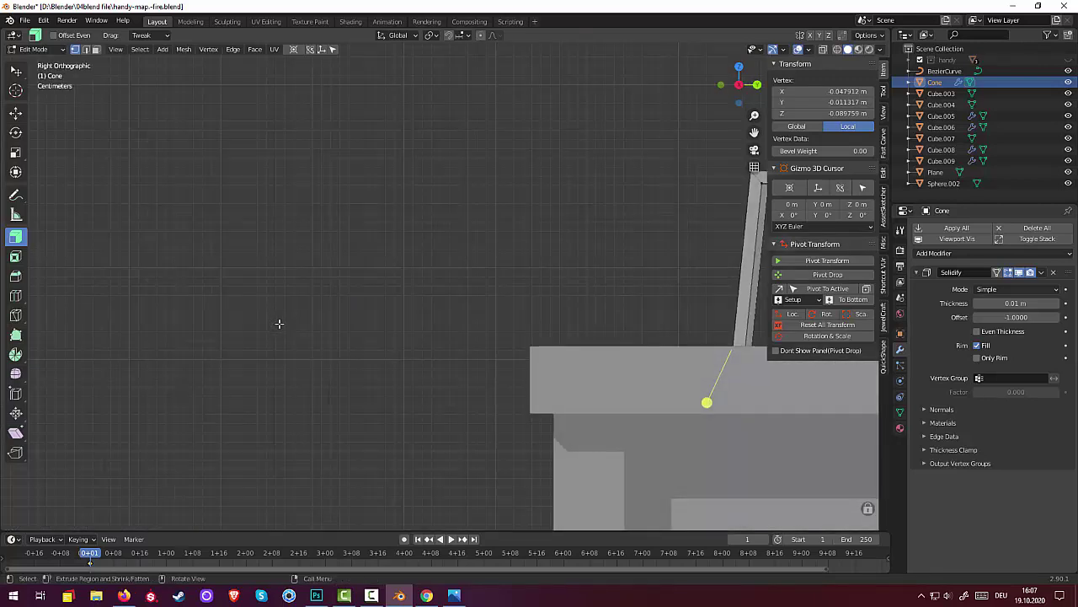
pyautogui.press('KP_1')
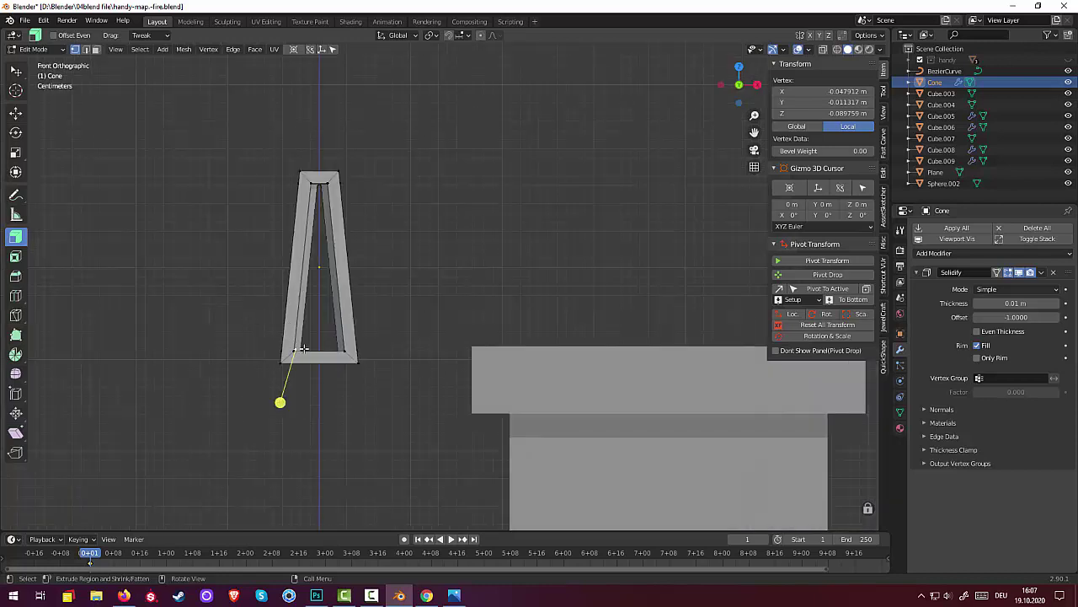
pyautogui.press('g')
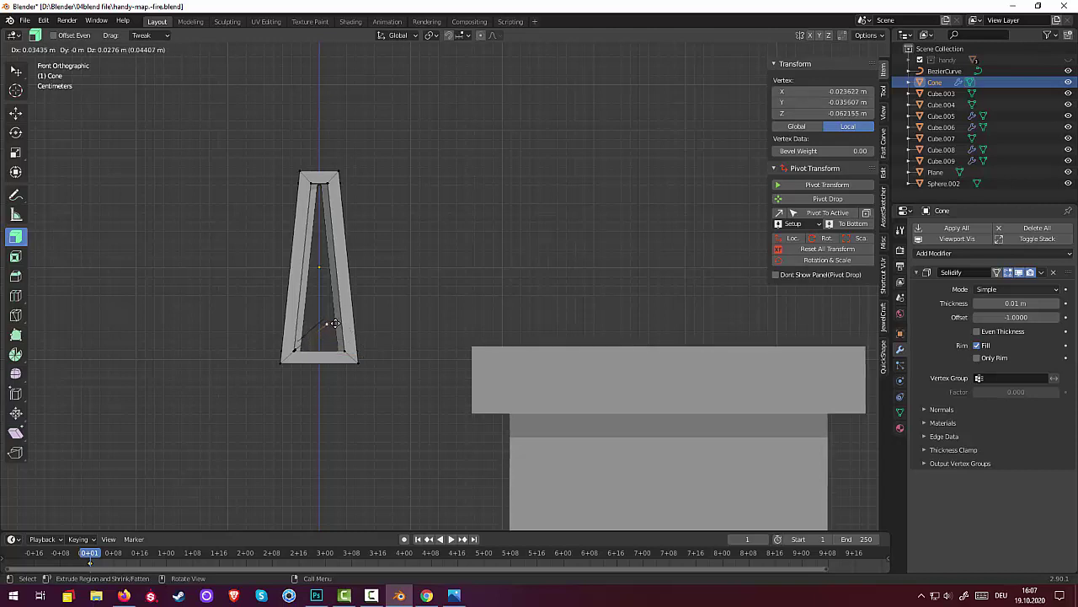
pyautogui.rightClick(334, 322)
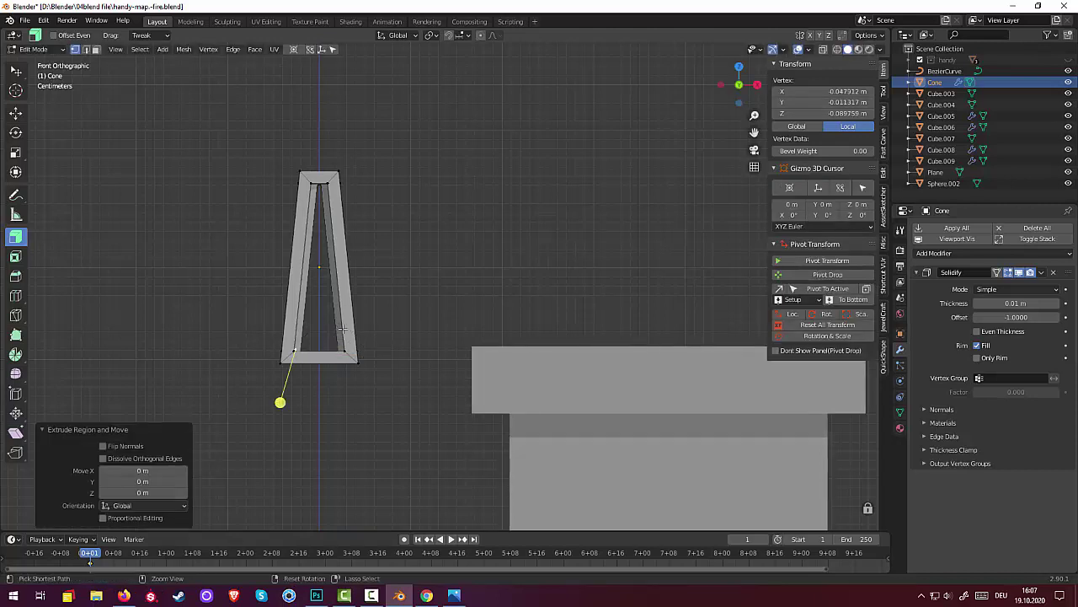
pyautogui.hotkey('ctrl', 'z')
pyautogui.hotkey('ctrl', 'z')
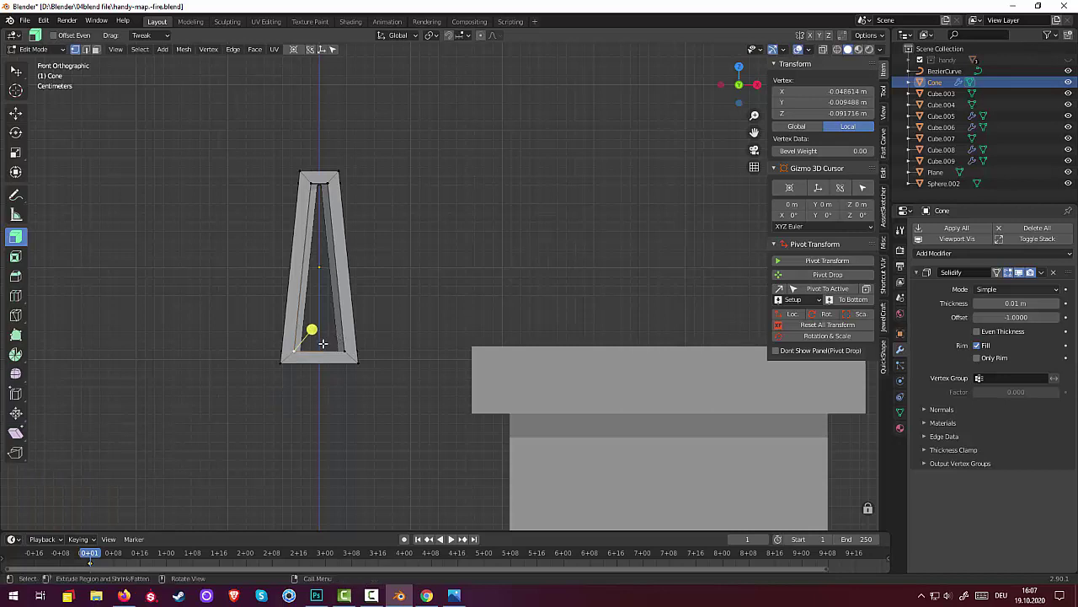
pyautogui.moveTo(322, 343); pyautogui.dragTo(314, 410)
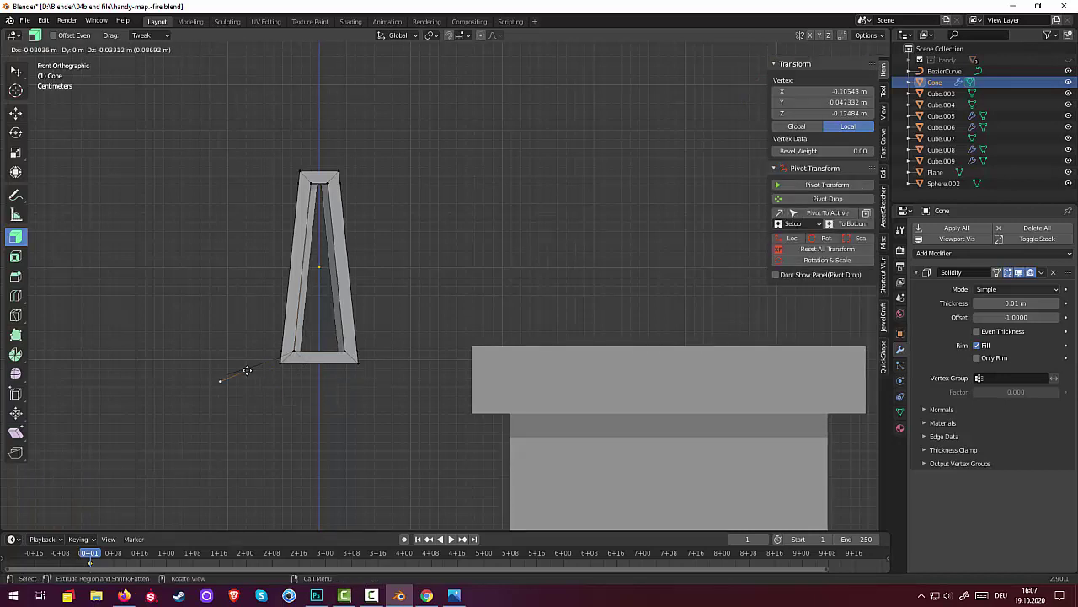
pyautogui.moveTo(313, 410); pyautogui.dragTo(310, 330)
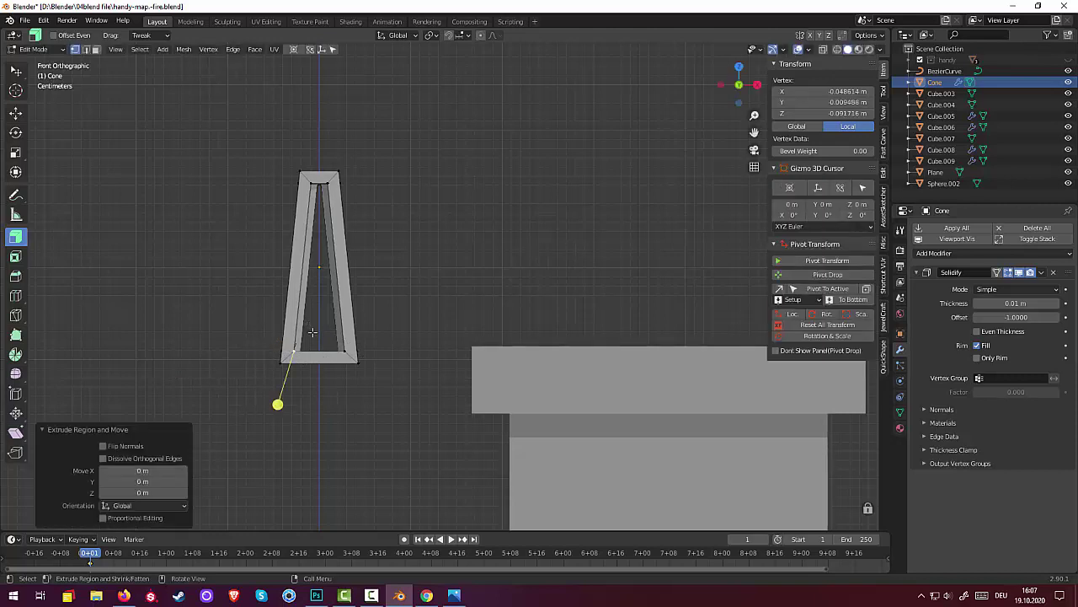
pyautogui.moveTo(300, 350)
pyautogui.mouseDown(button='middle')
pyautogui.moveTo(351, 371)
pyautogui.moveTo(337, 379)
pyautogui.moveTo(361, 373)
pyautogui.mouseUp(button='middle')
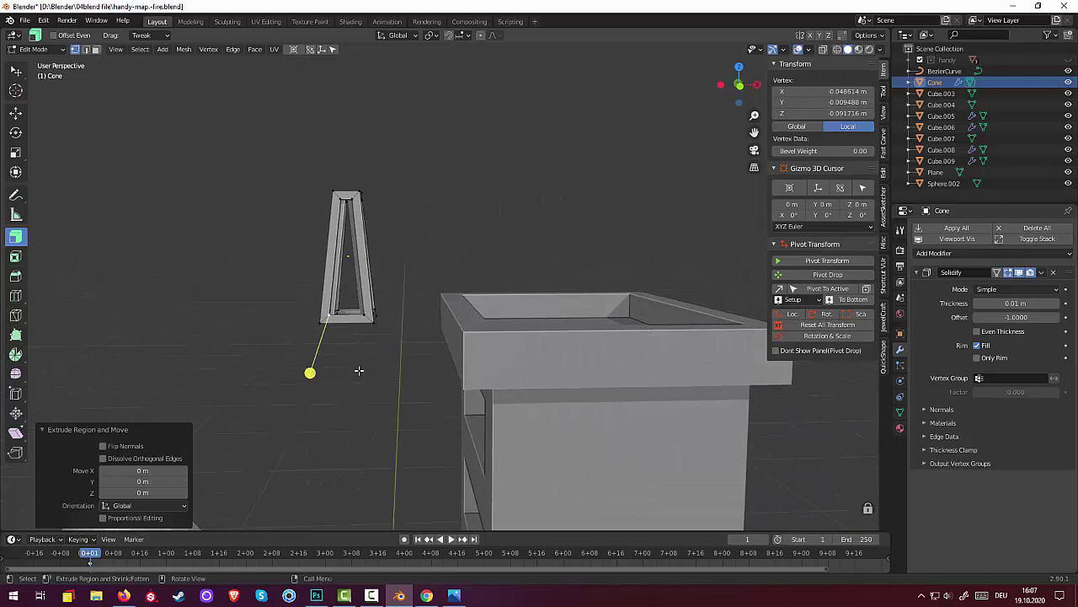
# - Delete the stray vertex and edge hanging below the Cone's solidified frame
pyautogui.press('x')
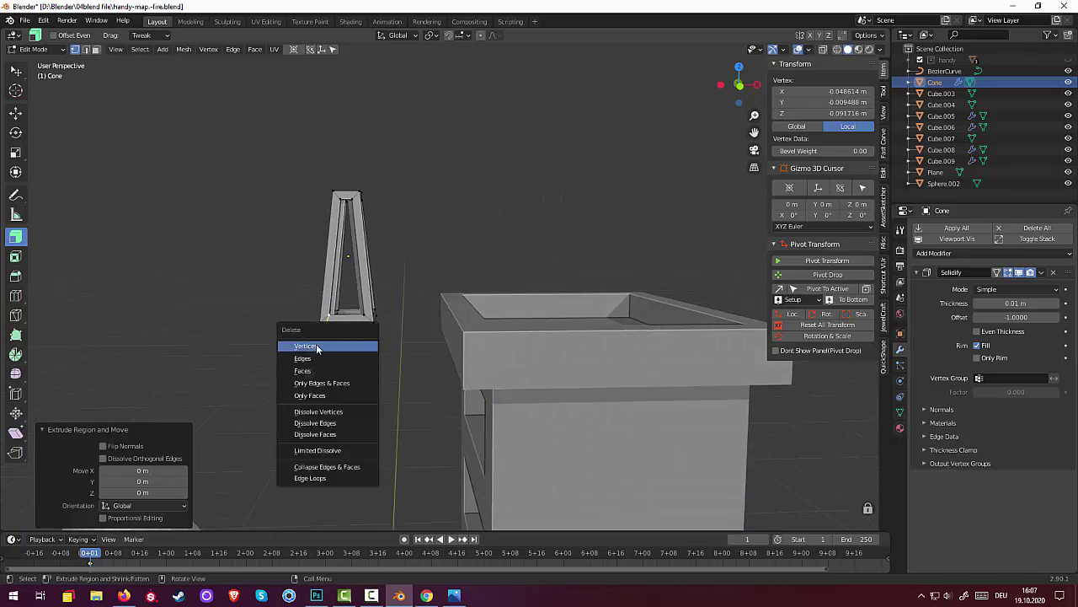
pyautogui.click(316, 344)
pyautogui.moveTo(335, 346)
pyautogui.mouseDown(button='middle')
pyautogui.moveTo(304, 378)
pyautogui.moveTo(376, 320)
pyautogui.mouseUp(button='middle')
pyautogui.scroll(1, 337, 289)
pyautogui.scroll(2, 337, 272)
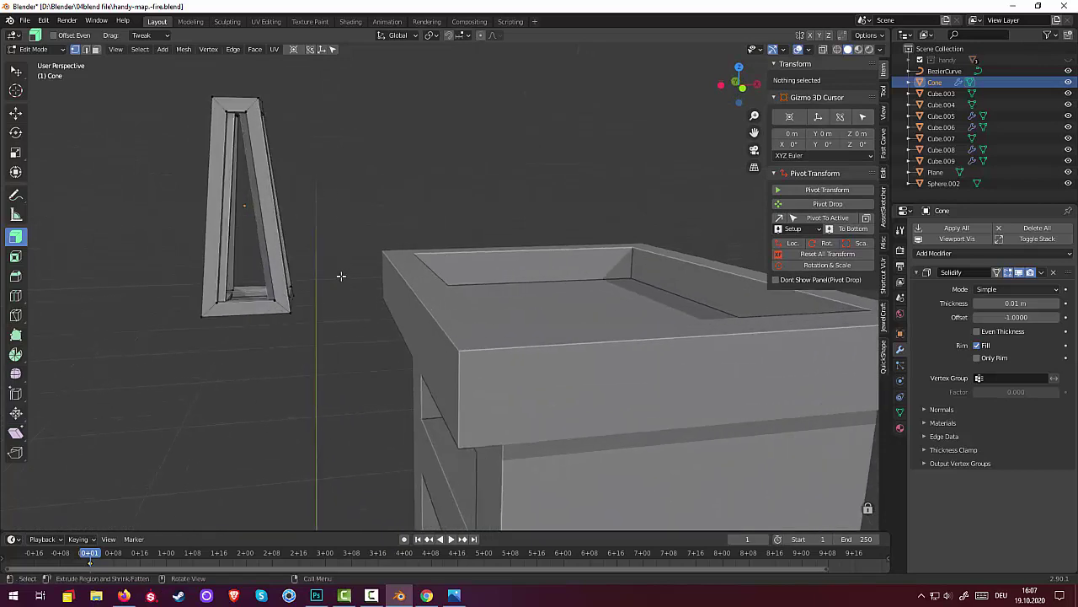
pyautogui.scroll(1, 304, 307)
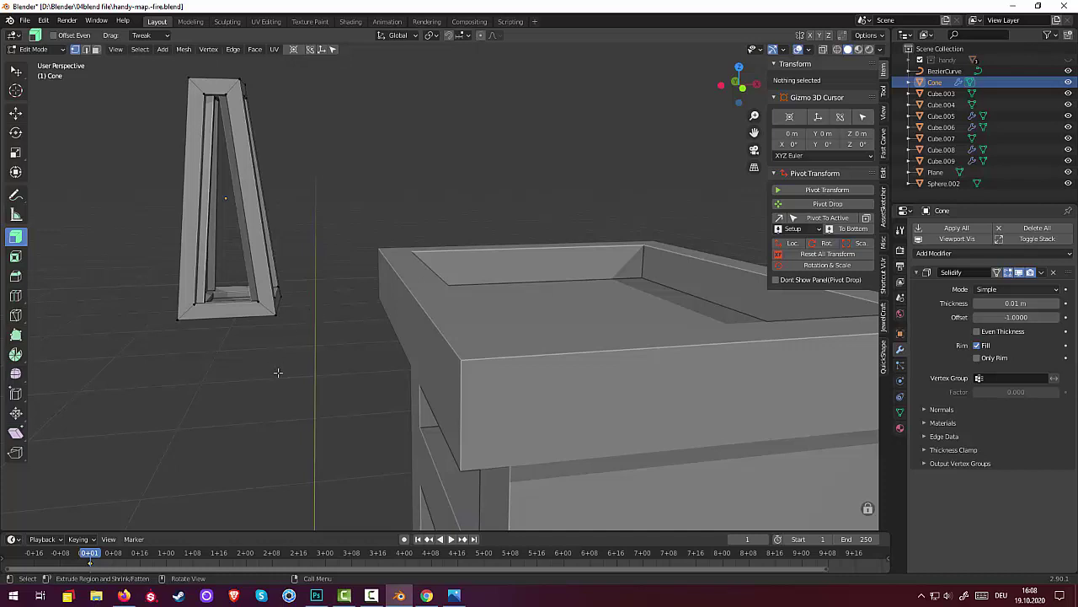
# - Back in Blender, bring up Cone.001's curve Geometry and Bevel settings
pyautogui.click(373, 598)
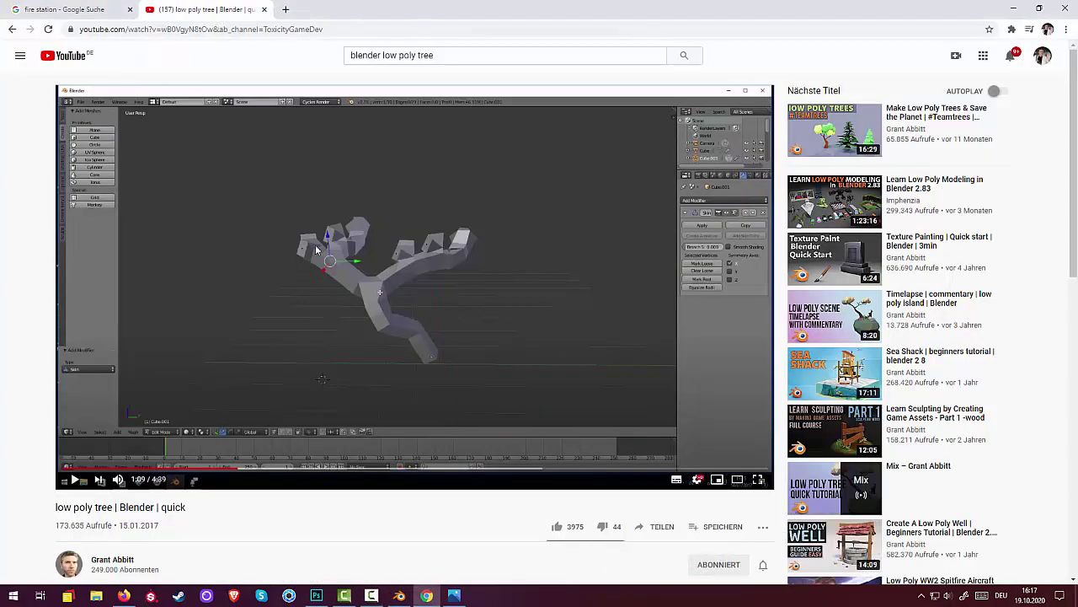
pyautogui.click(1014, 8)
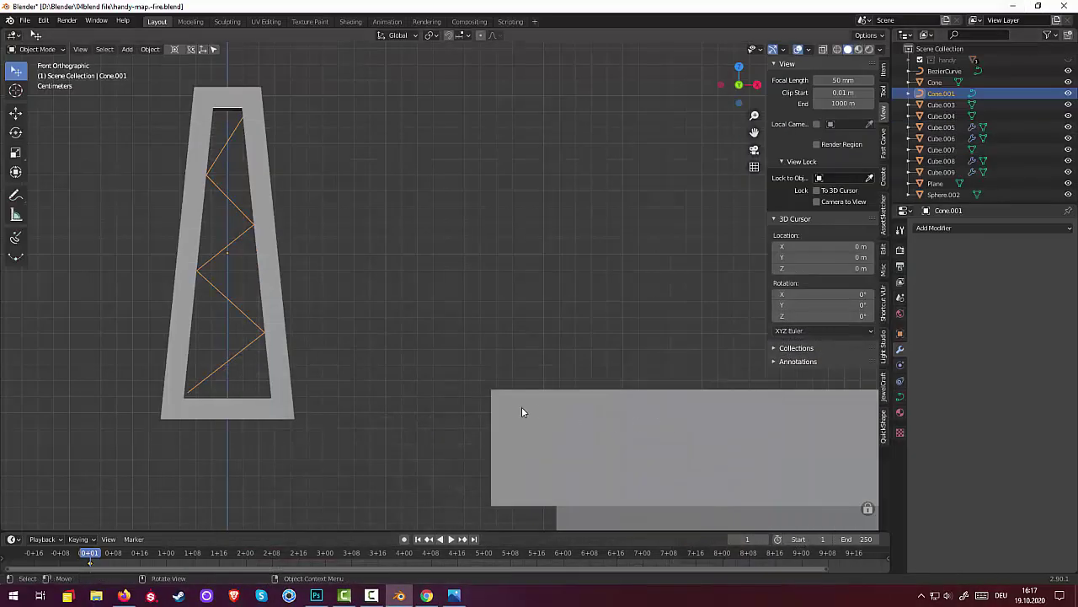
pyautogui.click(933, 229)
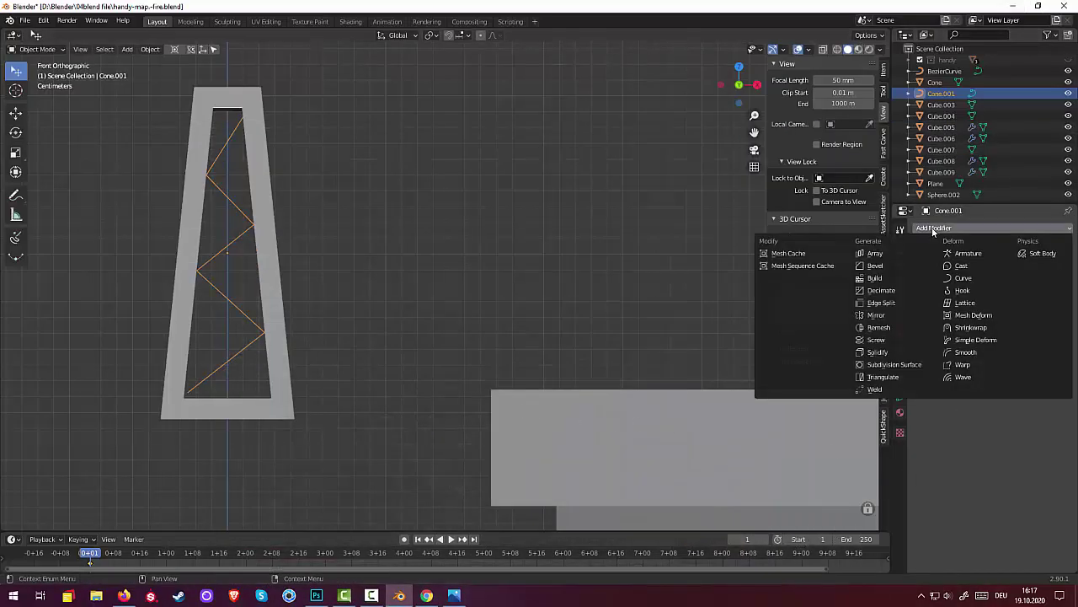
pyautogui.click(931, 233)
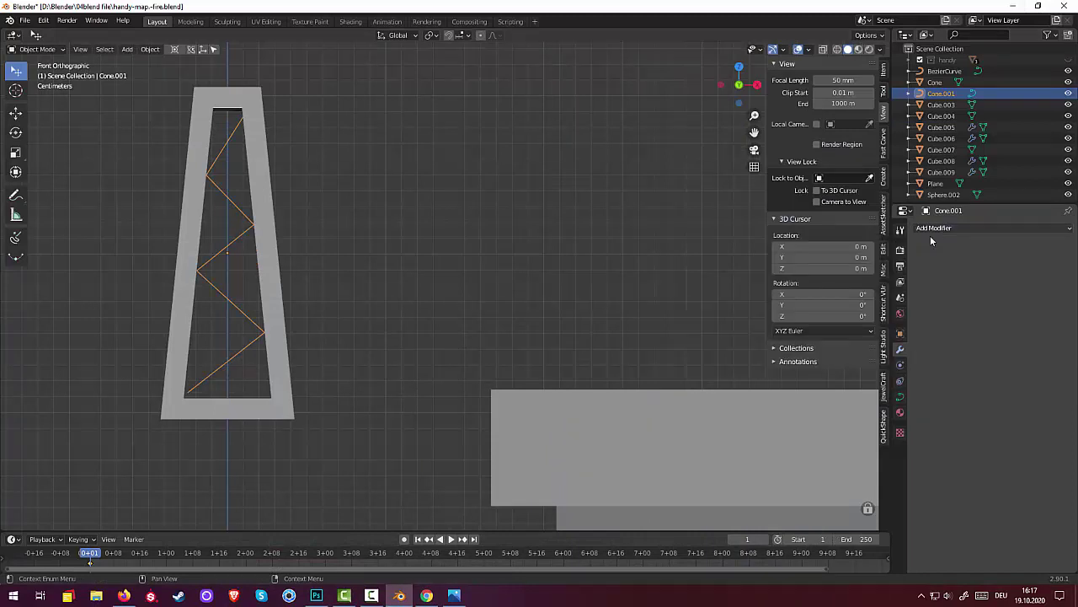
pyautogui.click(900, 397)
pyautogui.scroll(-2, 1019, 501)
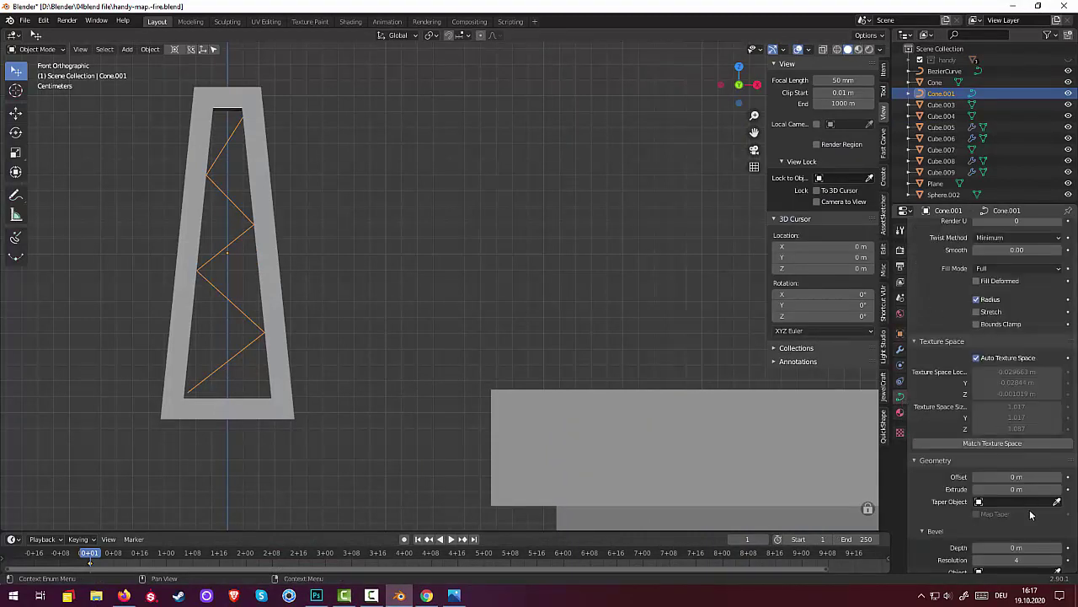
# - Bevel the zigzag curve Cone.001 at 0.01 m depth with bevel resolution 1, then view it in perspective
pyautogui.moveTo(1017, 548); pyautogui.dragTo(1024, 547)
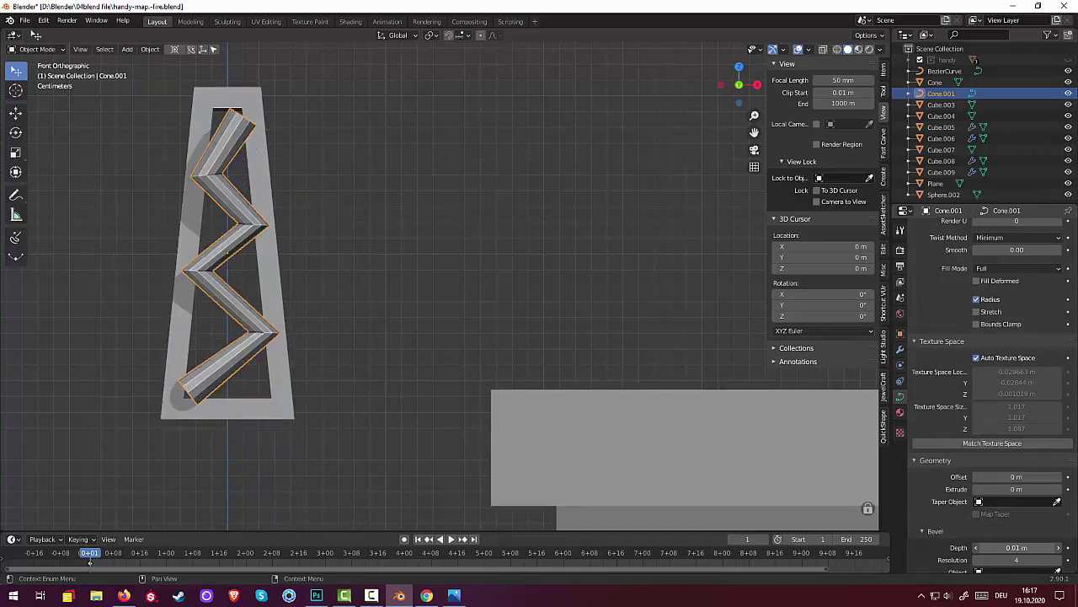
pyautogui.click(976, 559)
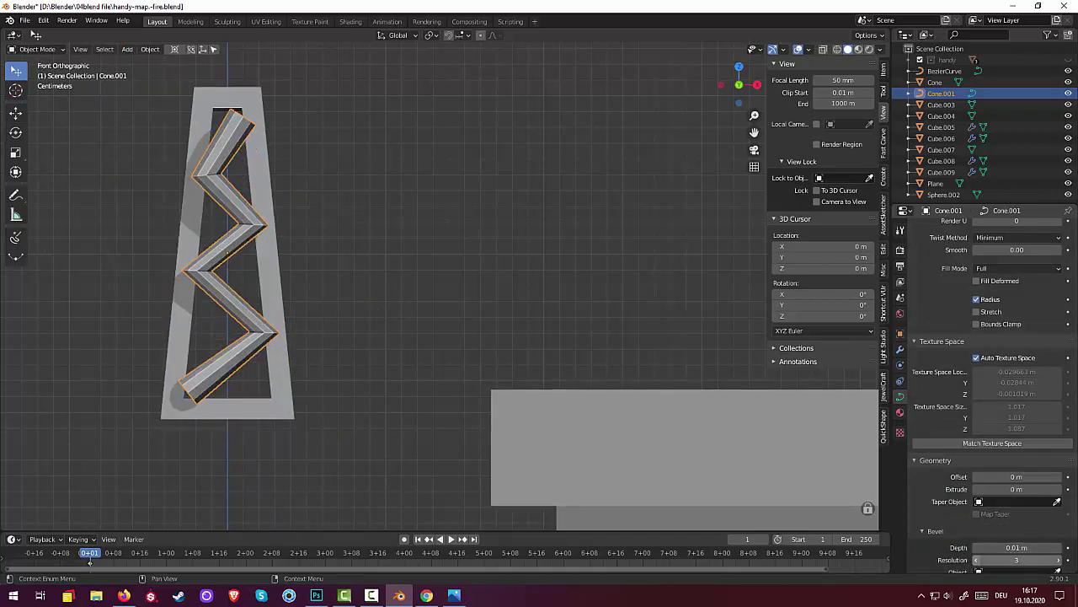
pyautogui.click(977, 563)
pyautogui.click(976, 561)
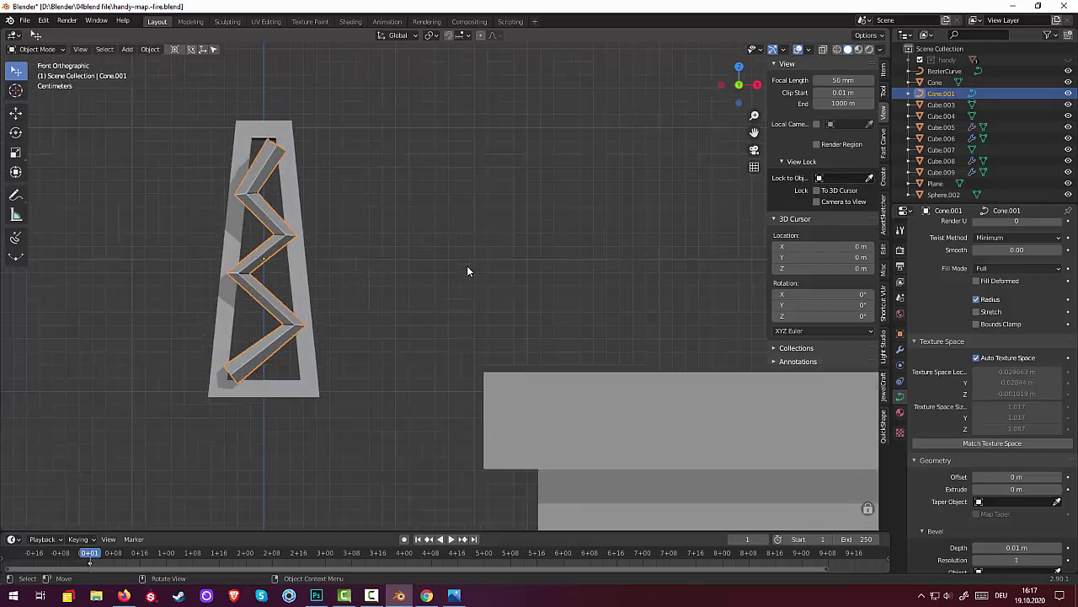
pyautogui.moveTo(467, 265)
pyautogui.mouseDown(button='middle')
pyautogui.moveTo(453, 265)
pyautogui.moveTo(484, 271)
pyautogui.moveTo(431, 293)
pyautogui.moveTo(520, 280)
pyautogui.moveTo(413, 299)
pyautogui.moveTo(364, 256)
pyautogui.moveTo(336, 272)
pyautogui.moveTo(332, 237)
pyautogui.mouseUp(button='middle')
pyautogui.scroll(2, 385, 274)
pyautogui.scroll(2, 385, 275)
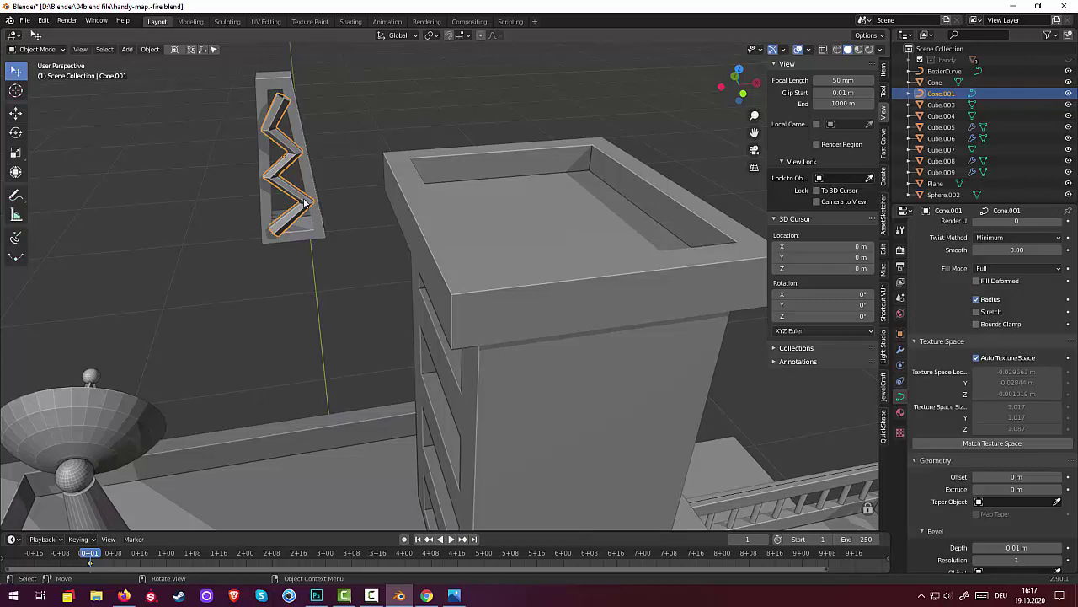
# - Delete the brace, switch to front view and draw a trial Bezier zigzag down the frame's inner edges
pyautogui.press('Delete')
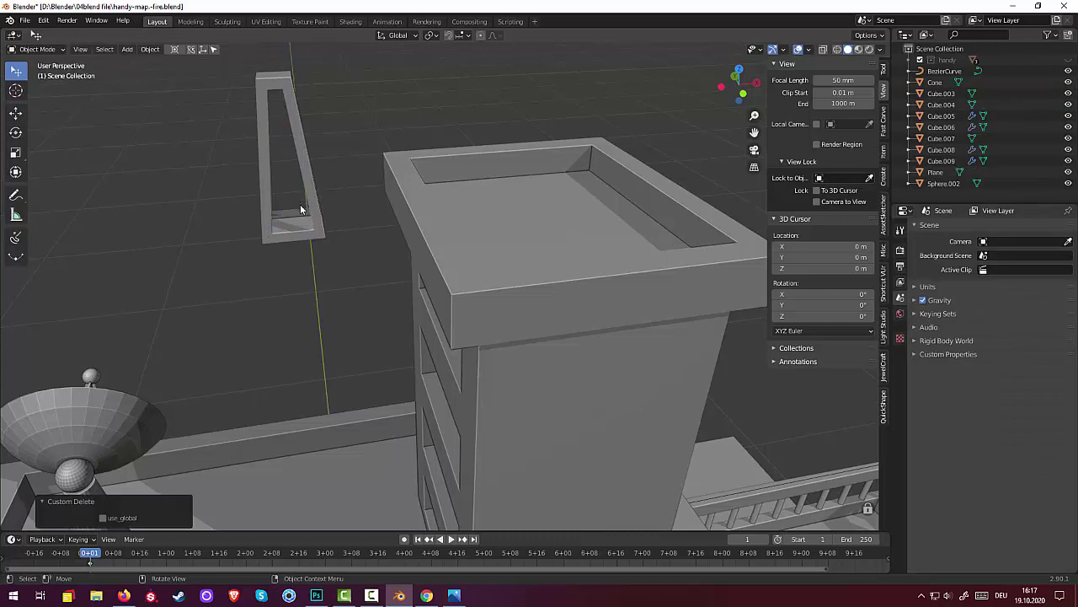
pyautogui.press('KP_1')
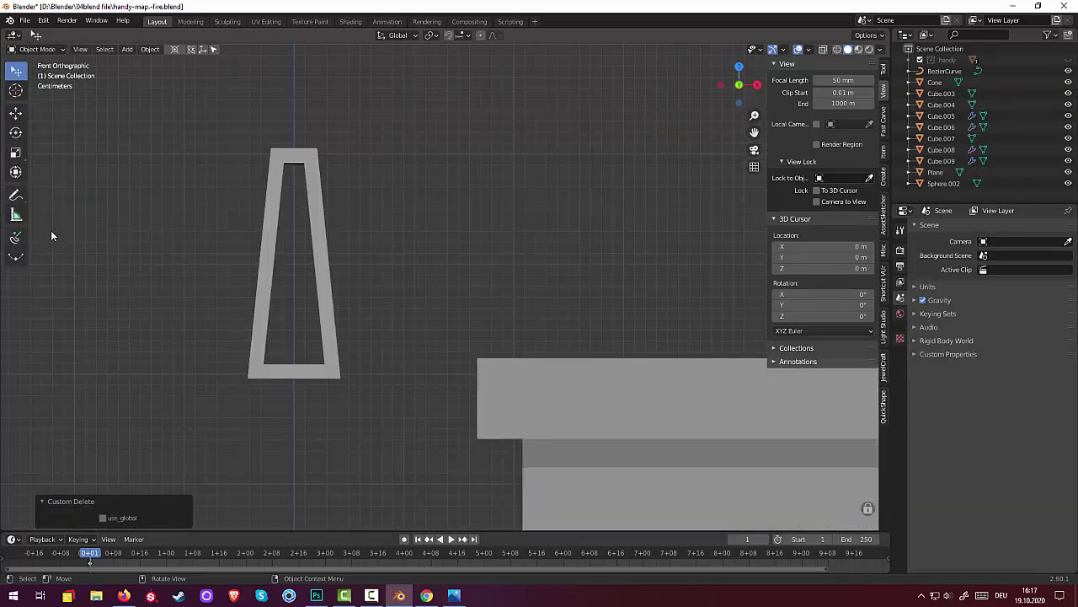
pyautogui.click(15, 238)
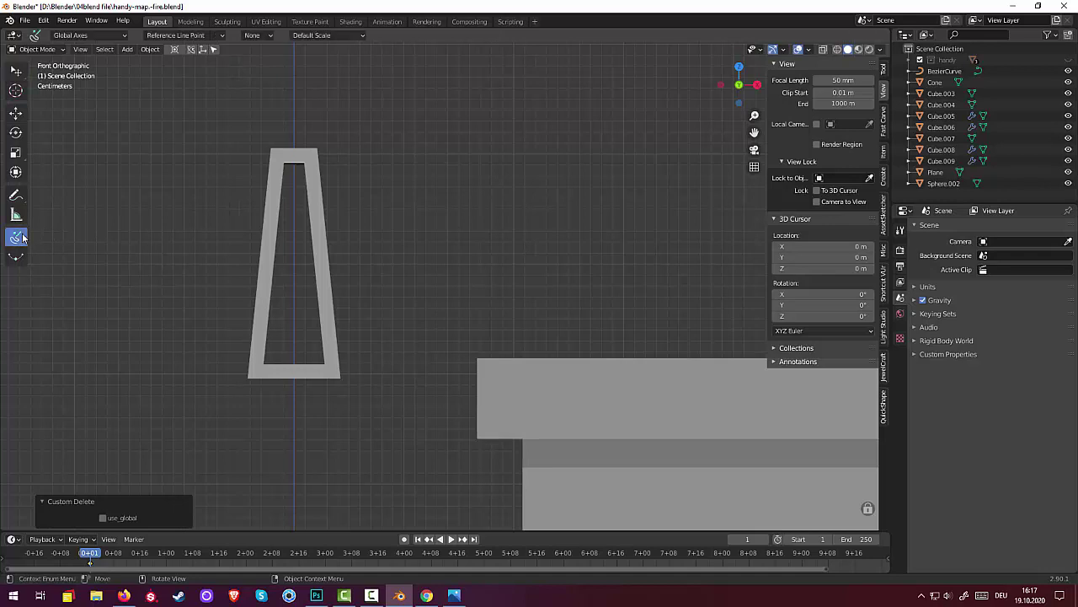
pyautogui.click(304, 163)
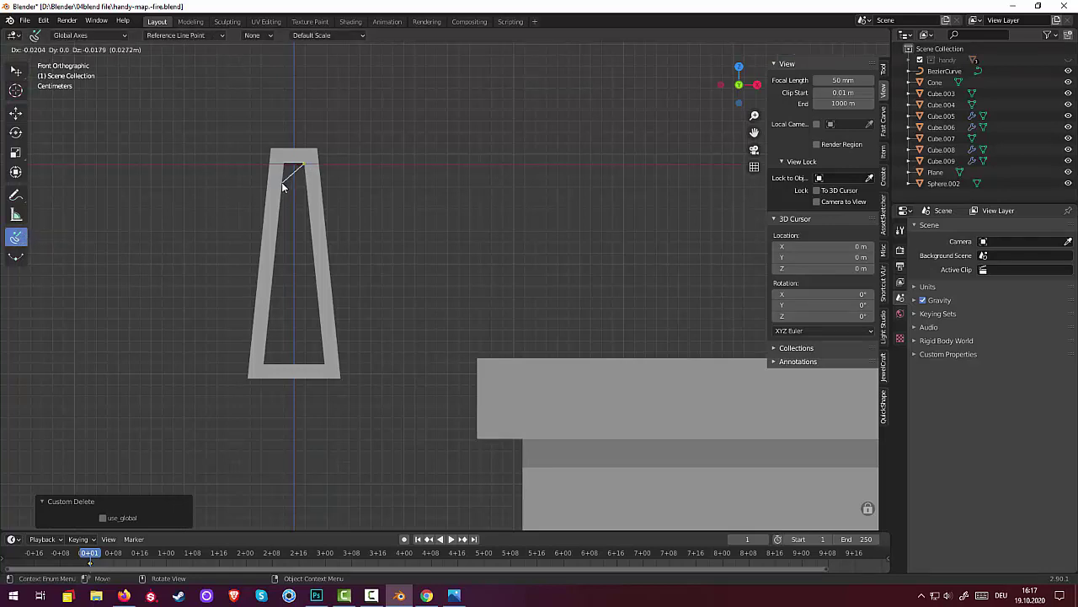
pyautogui.click(306, 197)
pyautogui.click(280, 213)
pyautogui.click(308, 232)
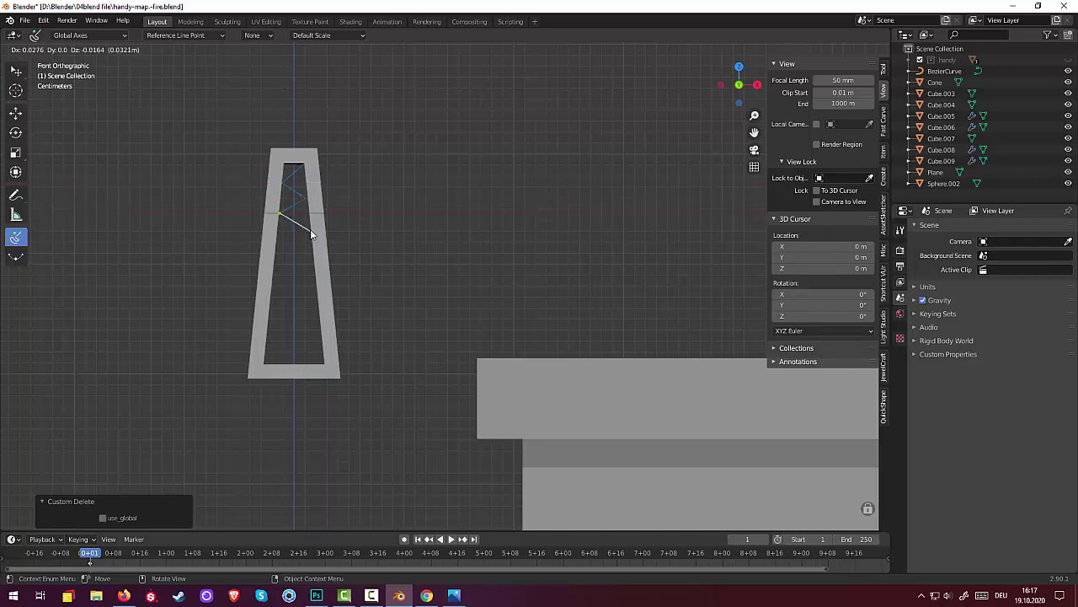
pyautogui.click(274, 256)
pyautogui.click(313, 276)
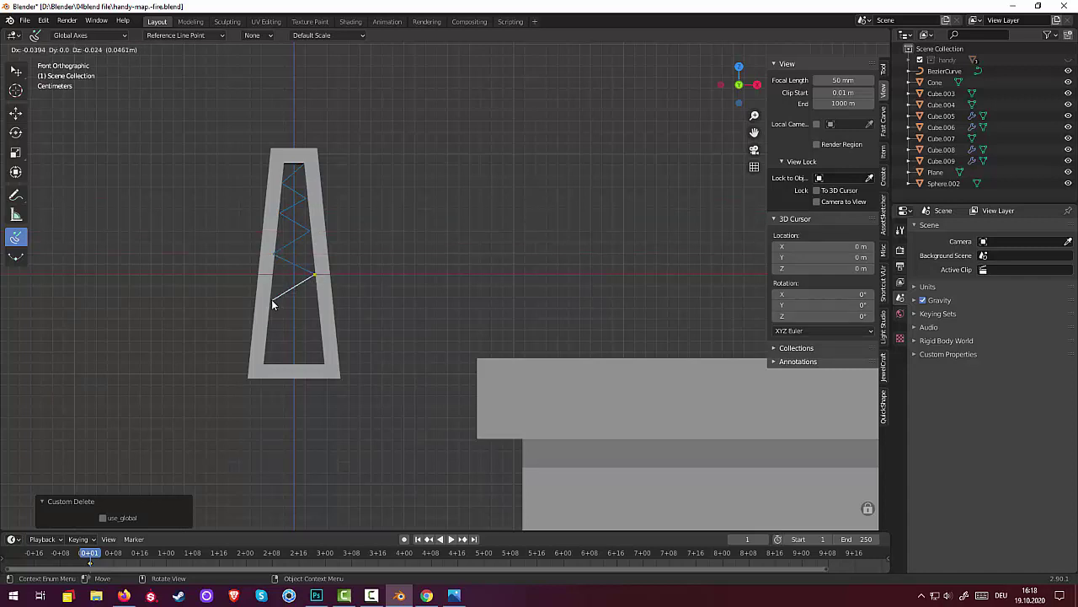
pyautogui.click(269, 300)
pyautogui.click(319, 322)
pyautogui.click(266, 364)
pyautogui.press('Return')
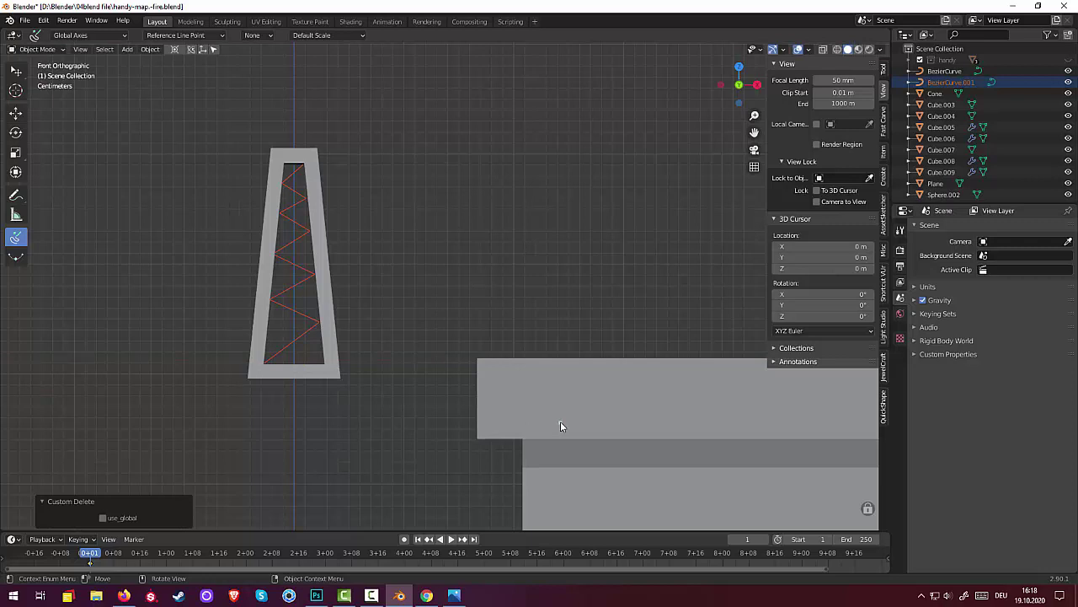
# - Undo back to the beveled brace, delete it again, and start a new brace at the top inner corner
pyautogui.hotkey('ctrl', 'alt', 'p')
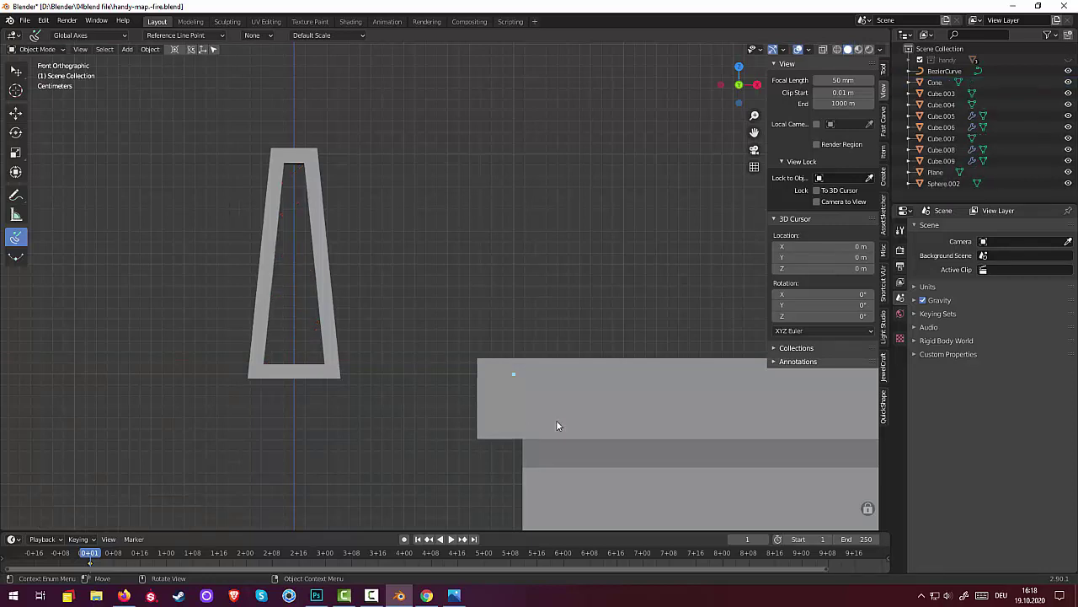
pyautogui.scroll(1, 410, 312)
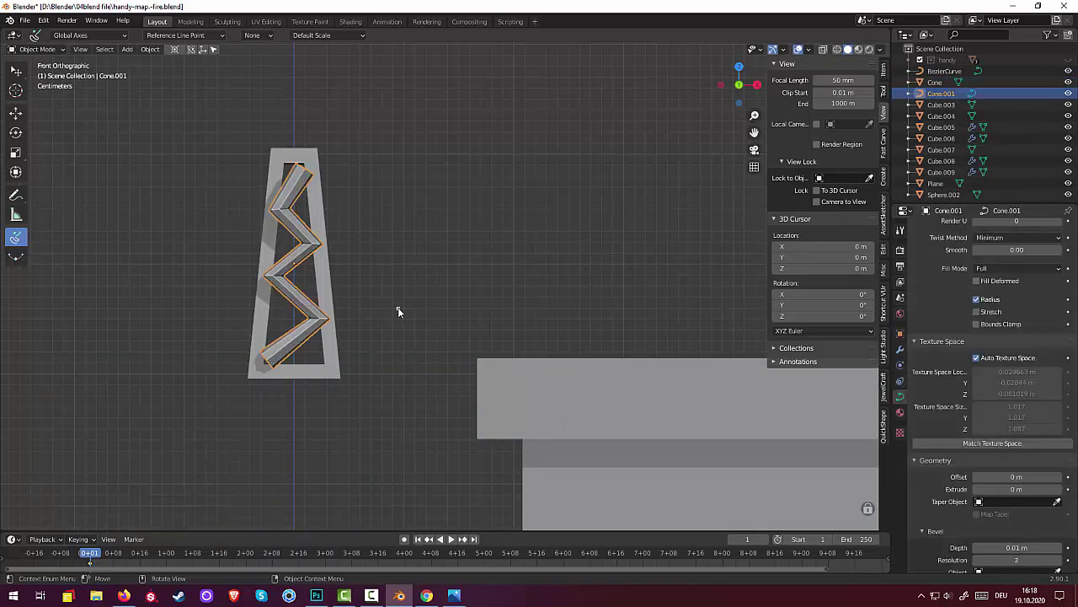
pyautogui.press('Delete')
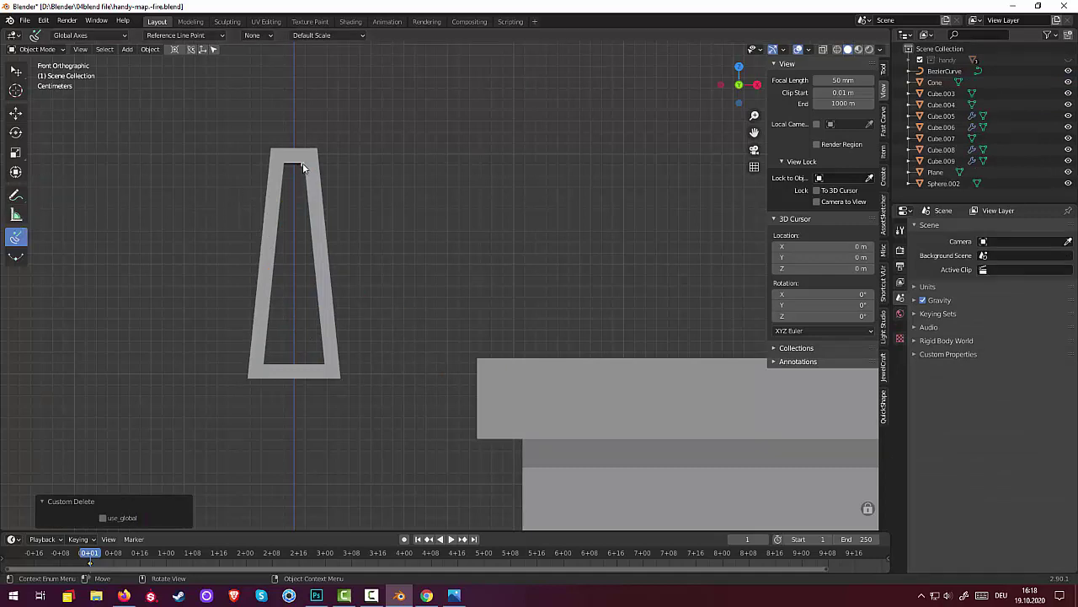
pyautogui.moveTo(302, 163); pyautogui.dragTo(282, 213)
# - Draw the four-point zigzag BezierCurve.001 down to the frame's bottom-right corner, then return to the Tweak tool
pyautogui.click(278, 208)
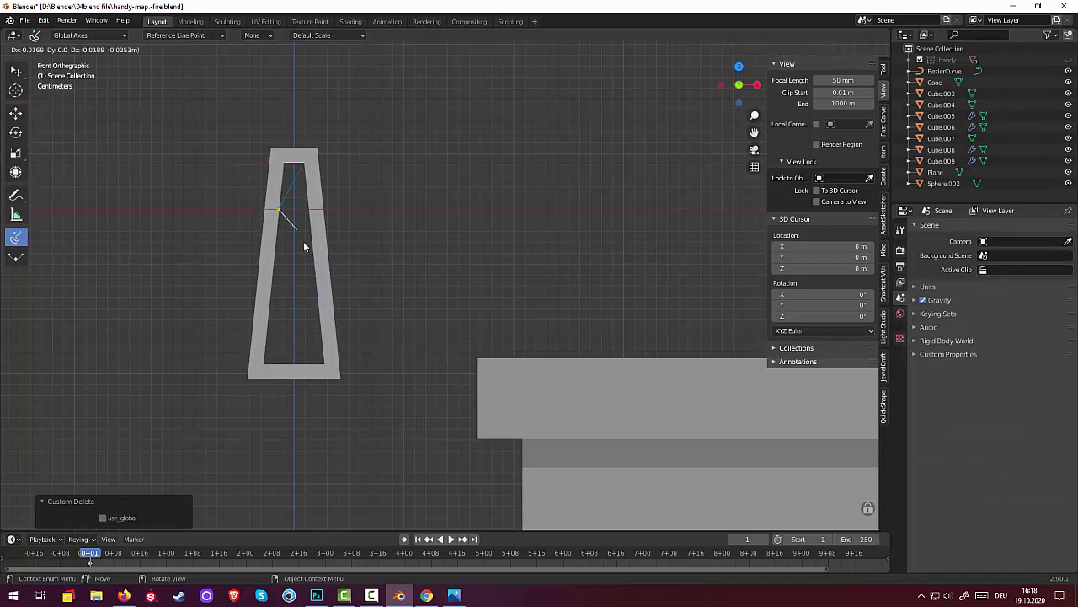
pyautogui.click(314, 264)
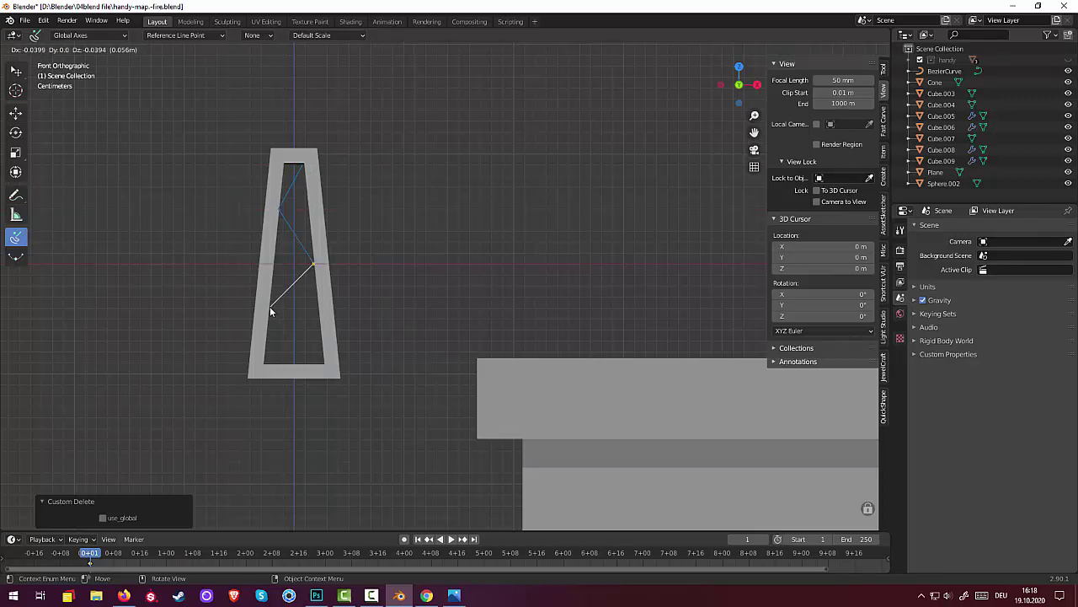
pyautogui.click(268, 308)
pyautogui.click(325, 364)
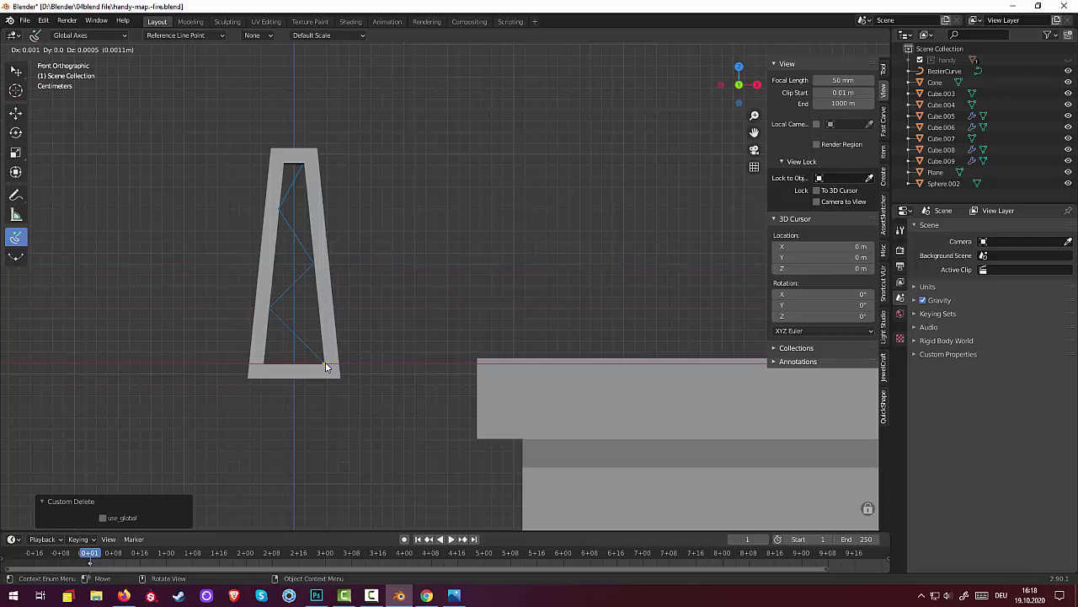
pyautogui.press('Return')
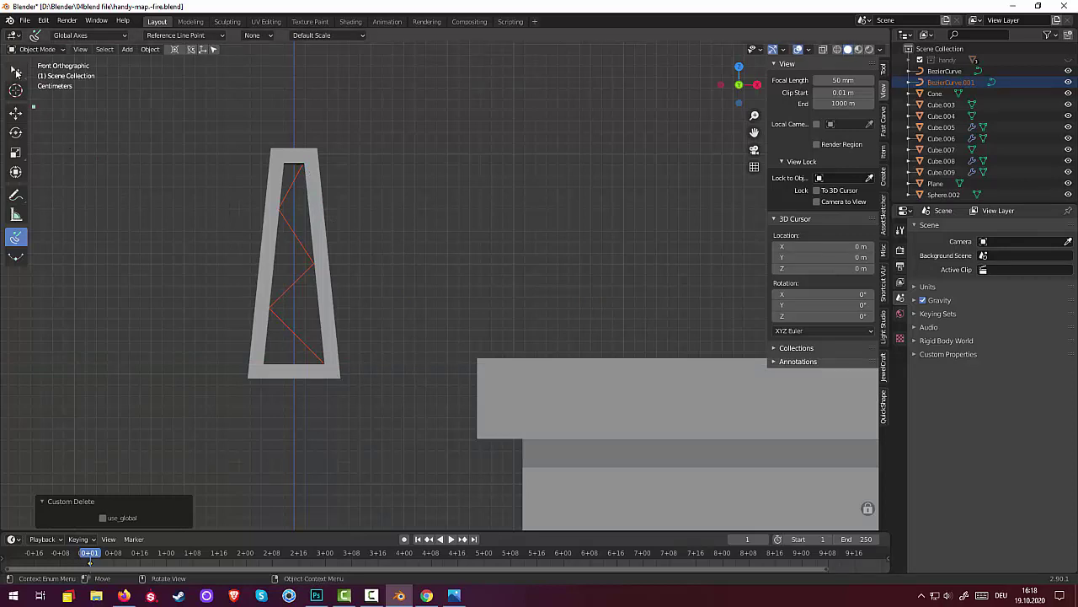
pyautogui.click(34, 50)
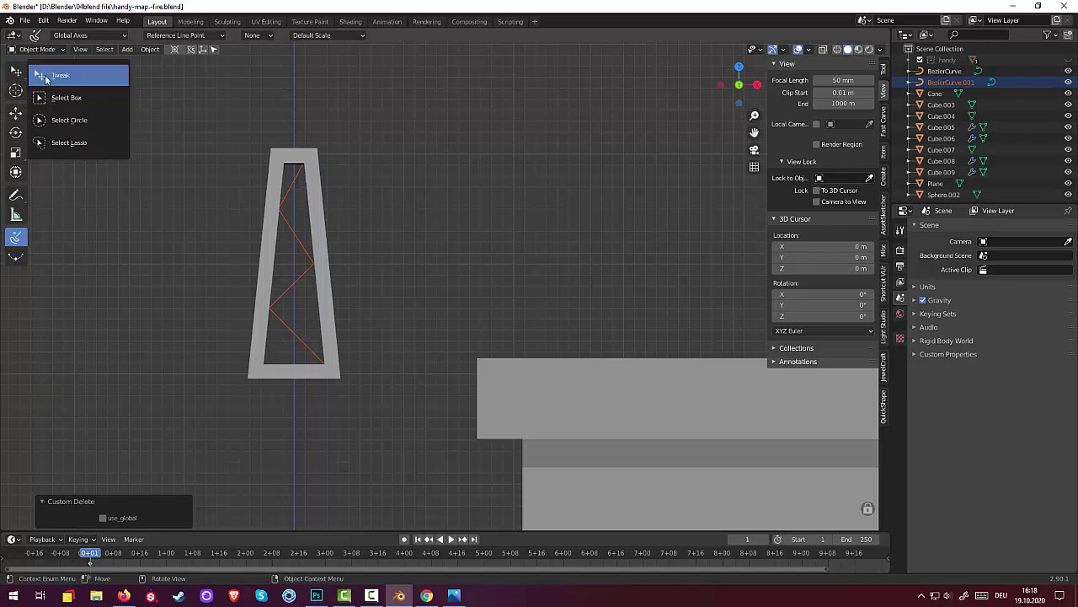
pyautogui.moveTo(15, 71); pyautogui.dragTo(71, 90)
# - In Edit Mode, move BezierCurve.001's top control point slightly lower along the inner edge, then return to Object Mode
pyautogui.click(294, 187)
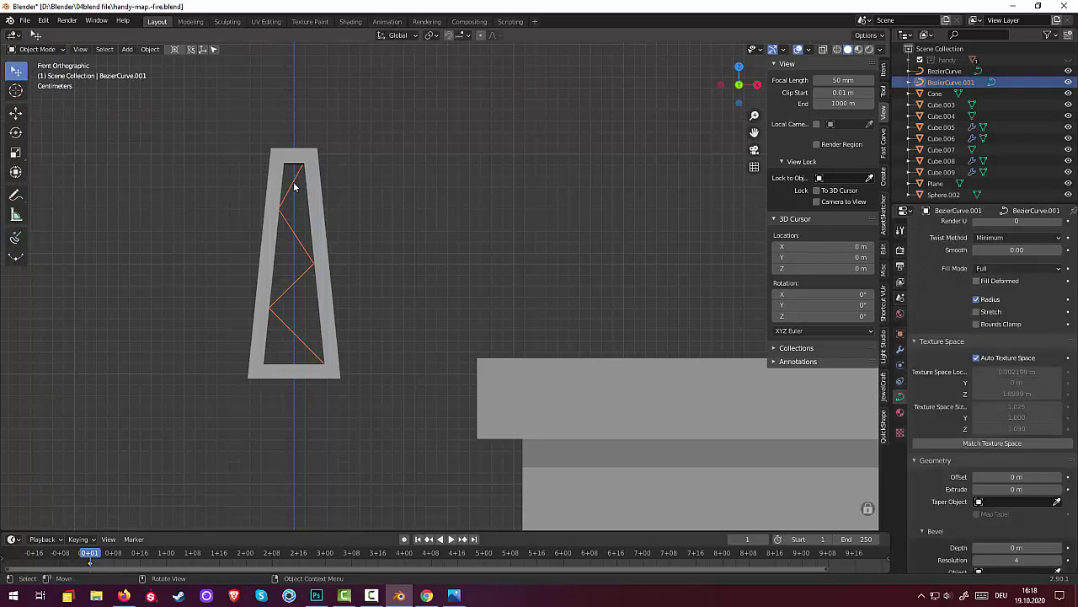
pyautogui.click(39, 50)
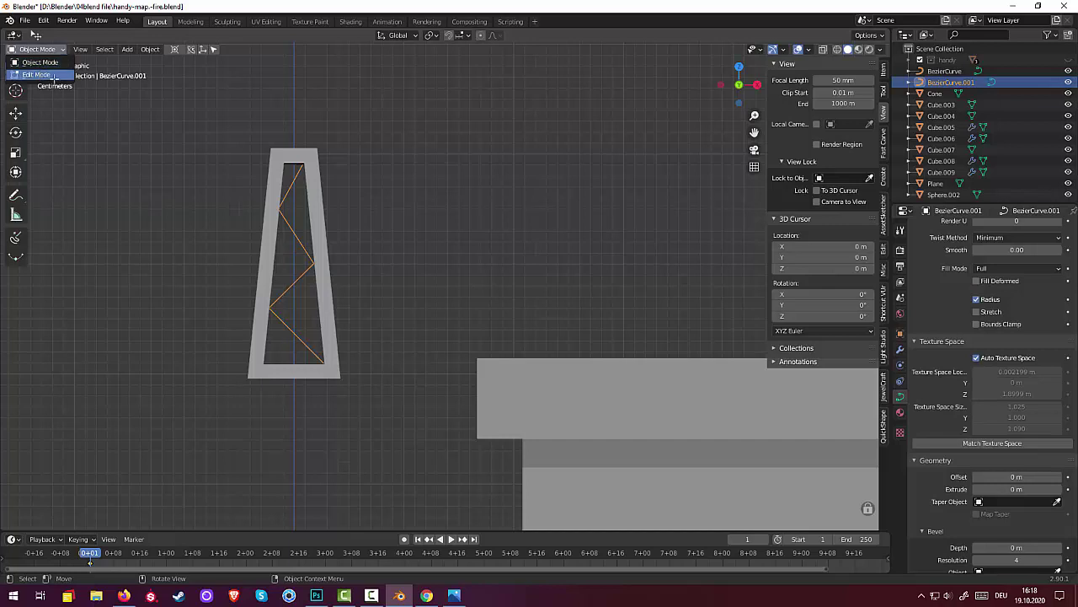
pyautogui.click(37, 75)
pyautogui.click(304, 165)
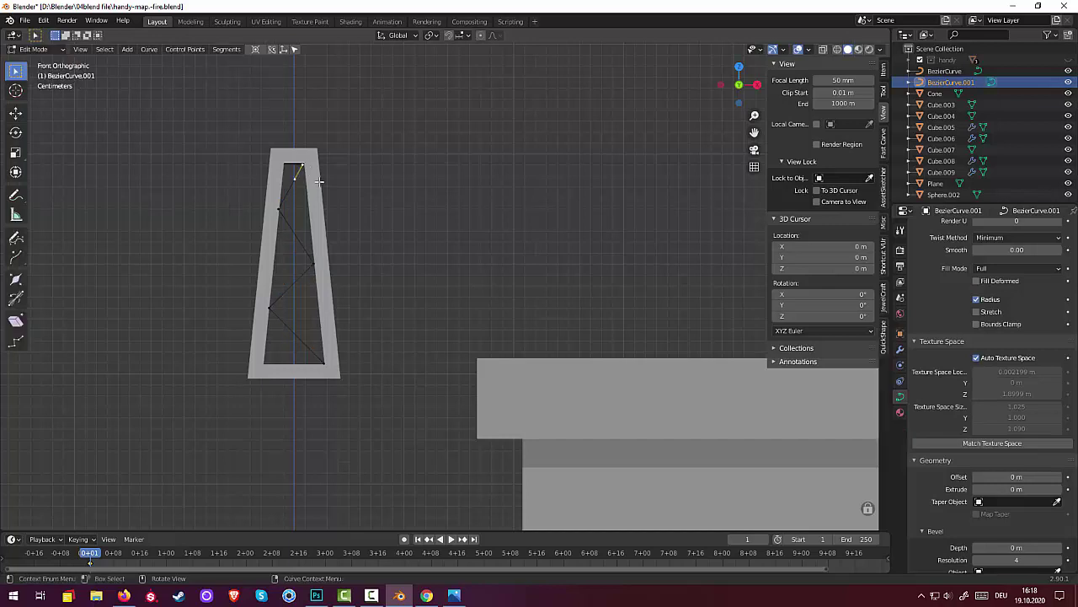
pyautogui.press('g')
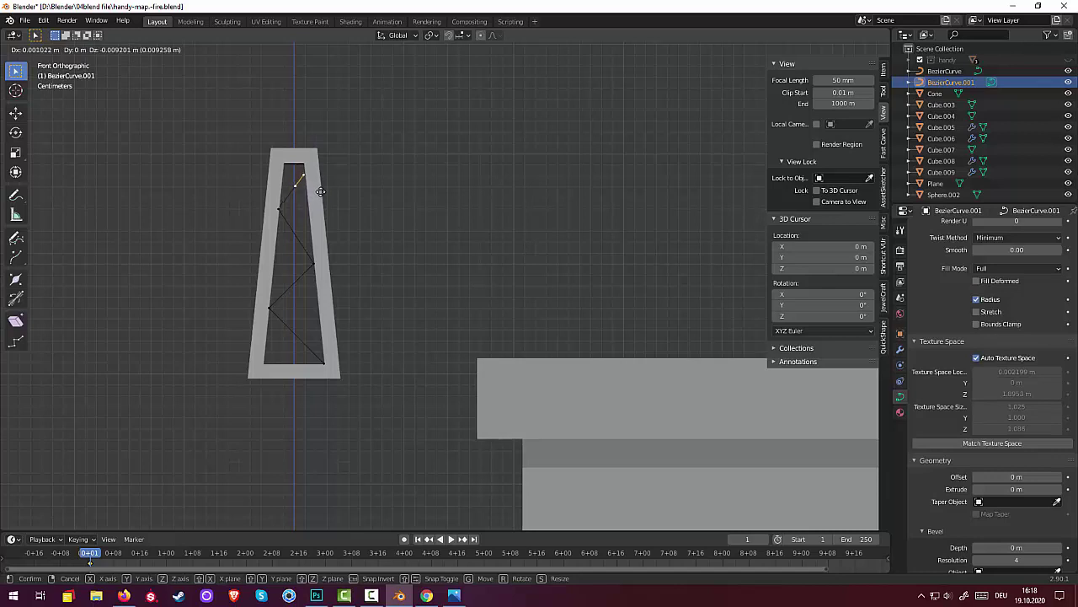
pyautogui.click(321, 191)
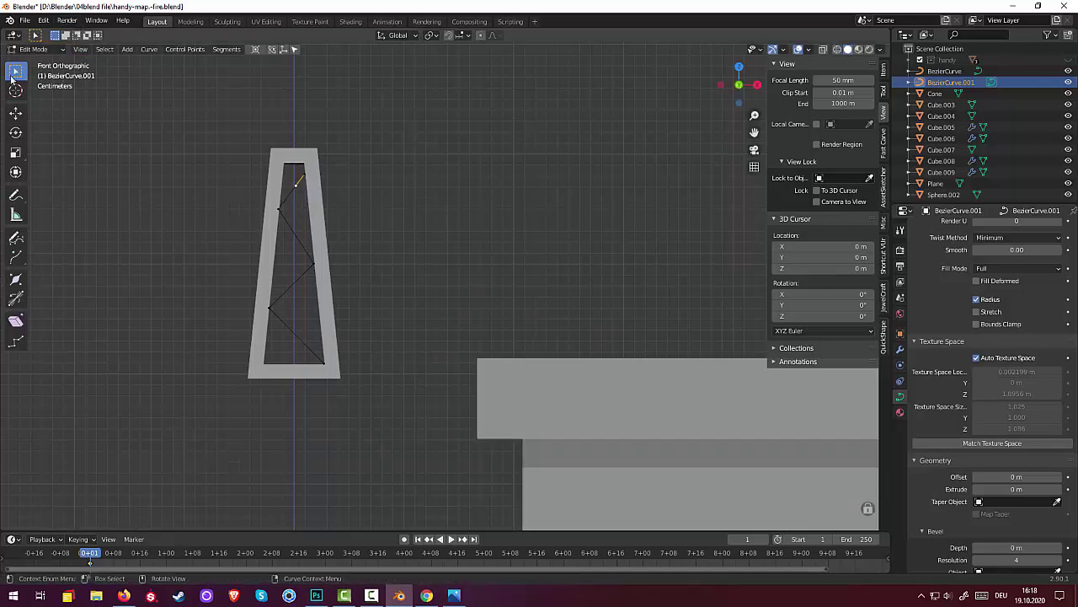
pyautogui.click(32, 51)
pyautogui.click(37, 63)
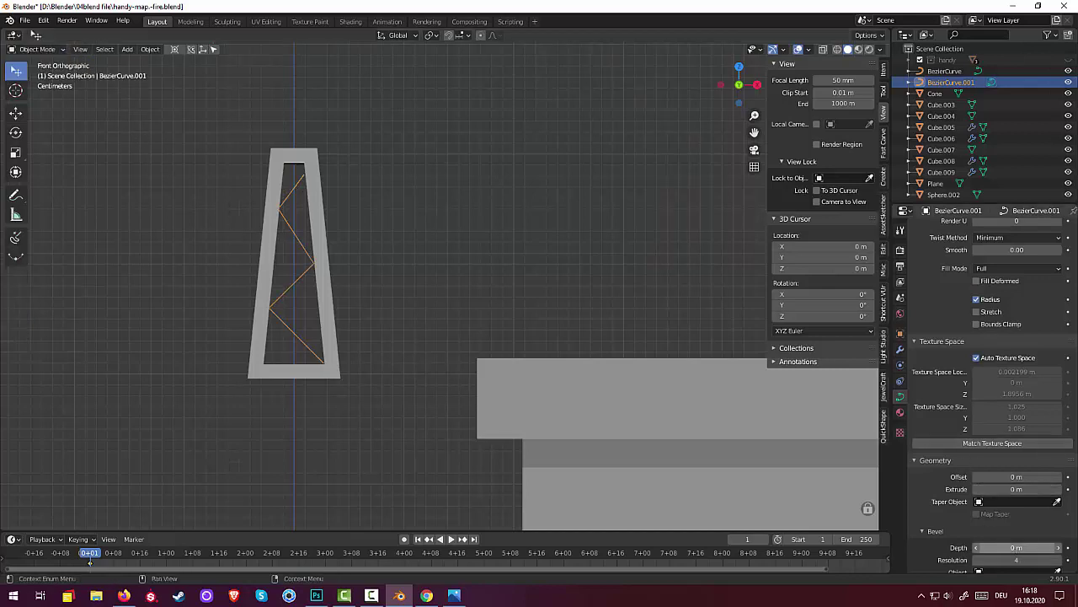
# - Toggle BezierCurve.001's bevel depth to 0 and back to 0.01 m, then delete the curve
pyautogui.moveTo(1015, 548); pyautogui.dragTo(1024, 548)
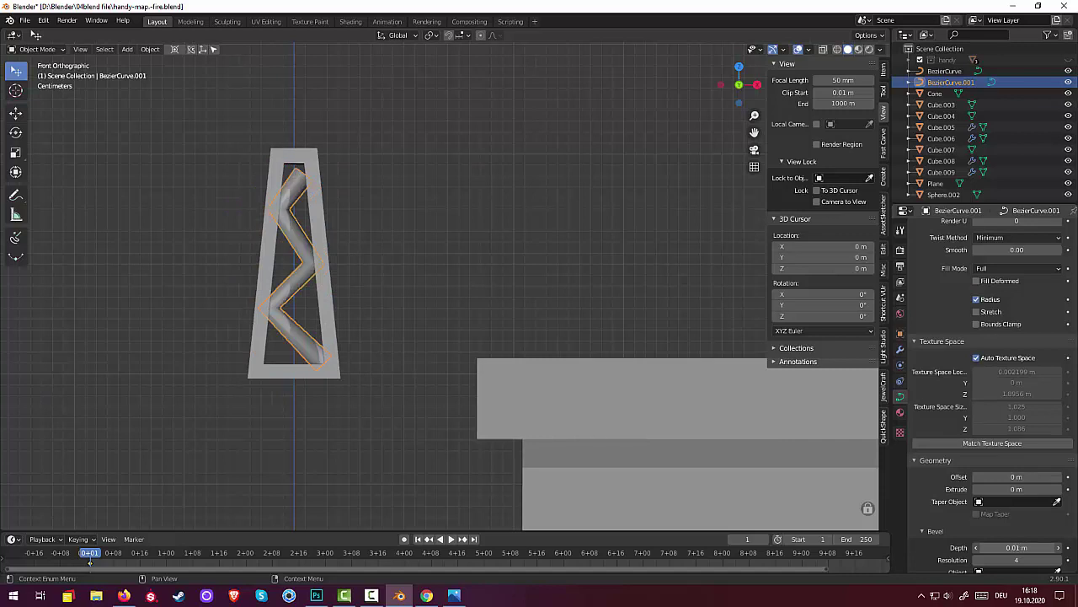
pyautogui.click(975, 548)
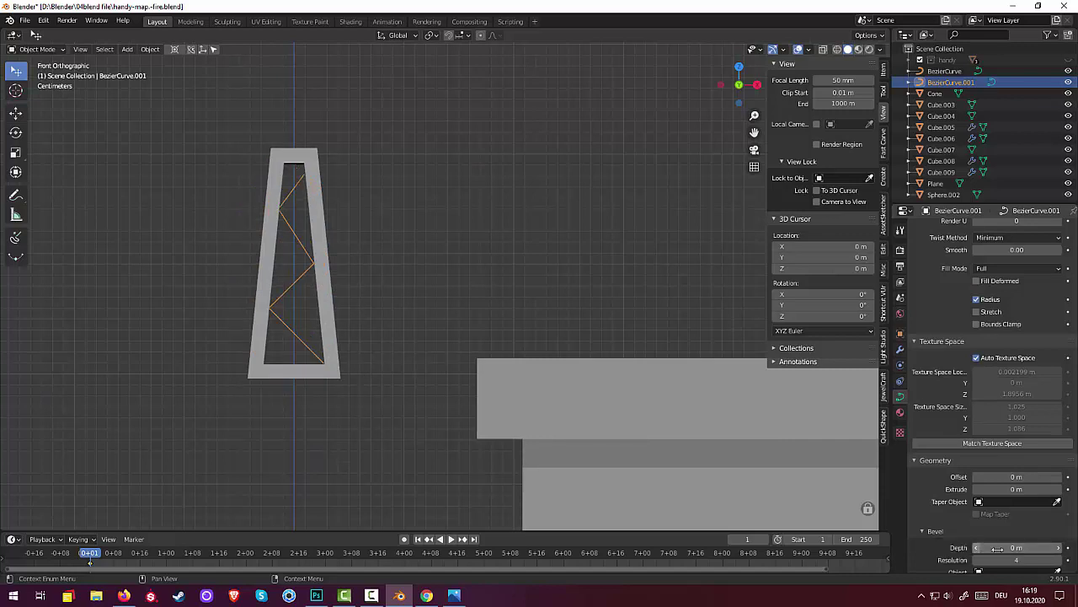
pyautogui.click(1060, 548)
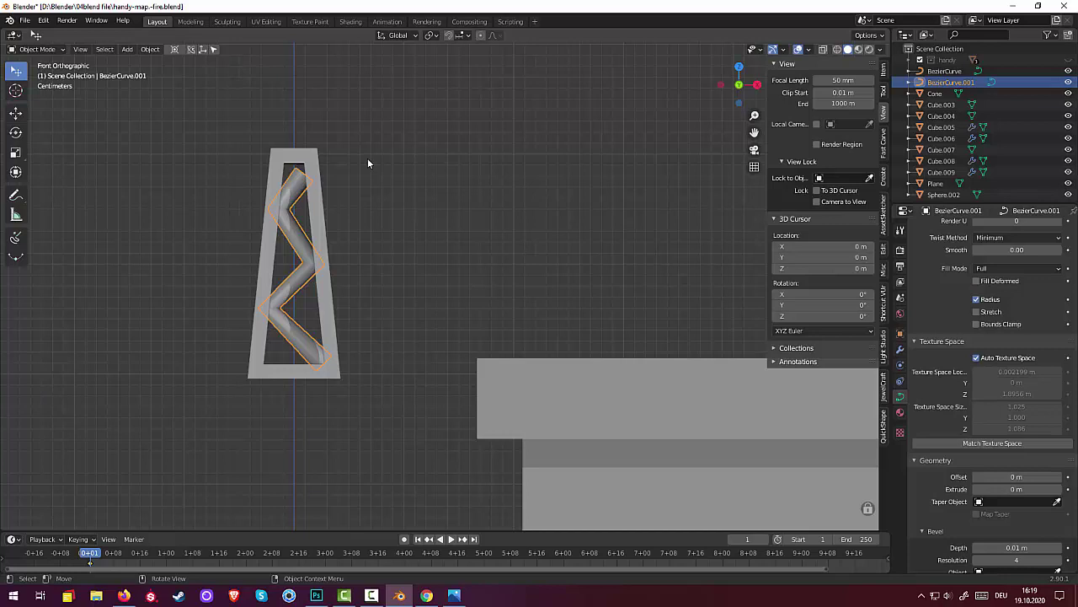
pyautogui.scroll(1, 327, 230)
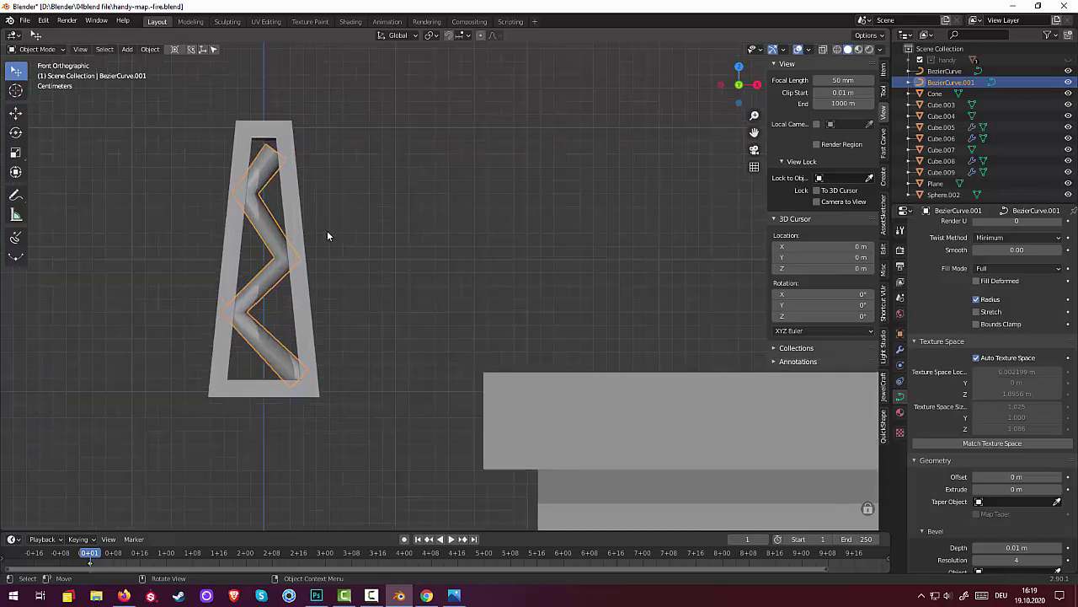
pyautogui.scroll(1, 327, 230)
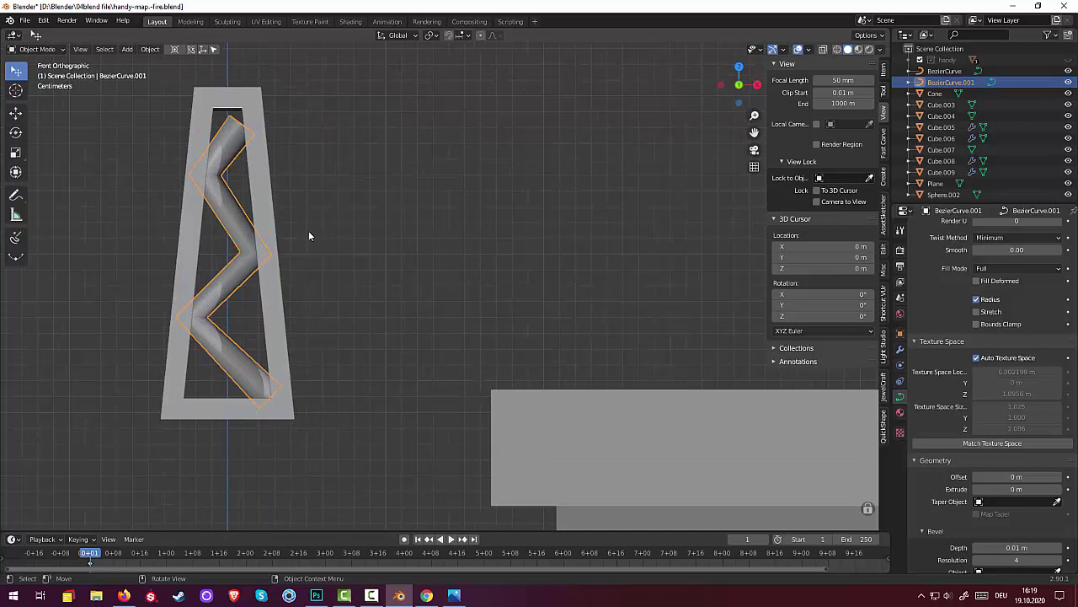
pyautogui.press('Delete')
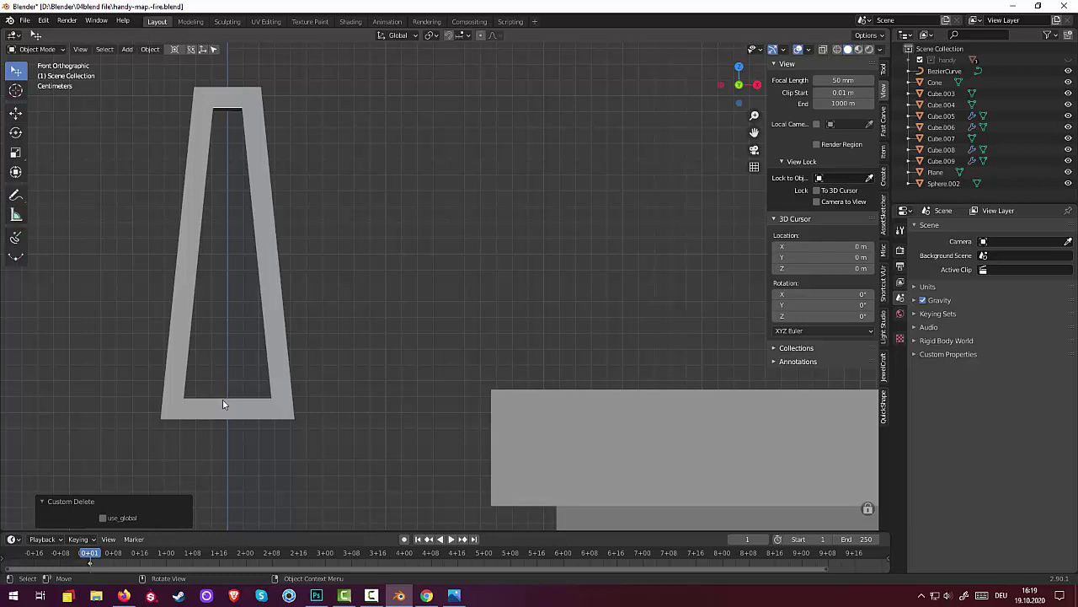
# - Rotate Plane.001 by -32.7° and scale it to 0.577 in the frame's lower-left corner
pyautogui.click(375, 598)
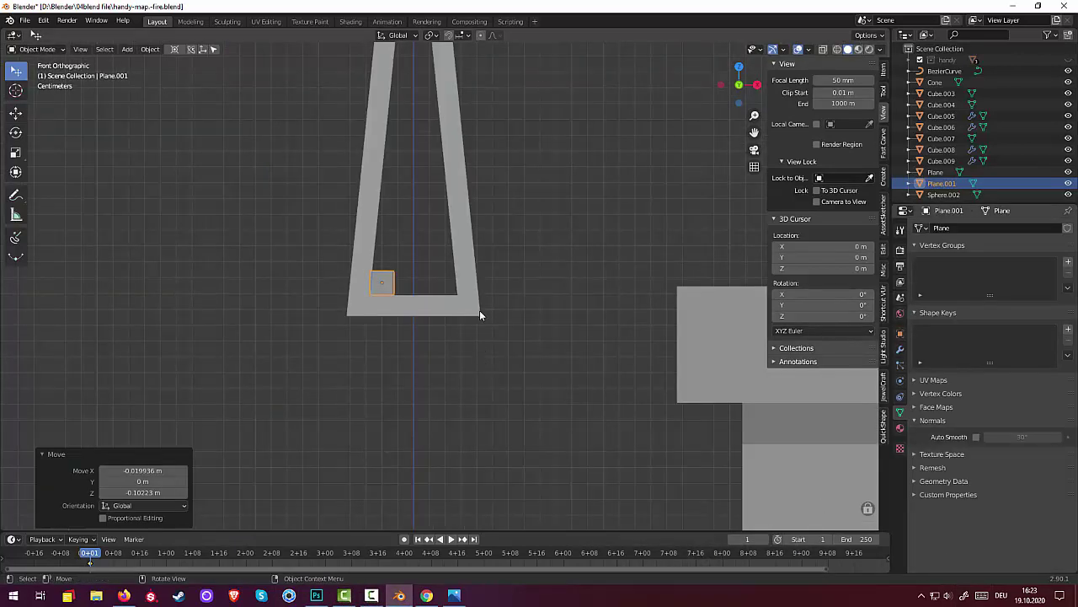
pyautogui.scroll(1, 446, 311)
pyautogui.scroll(1, 436, 311)
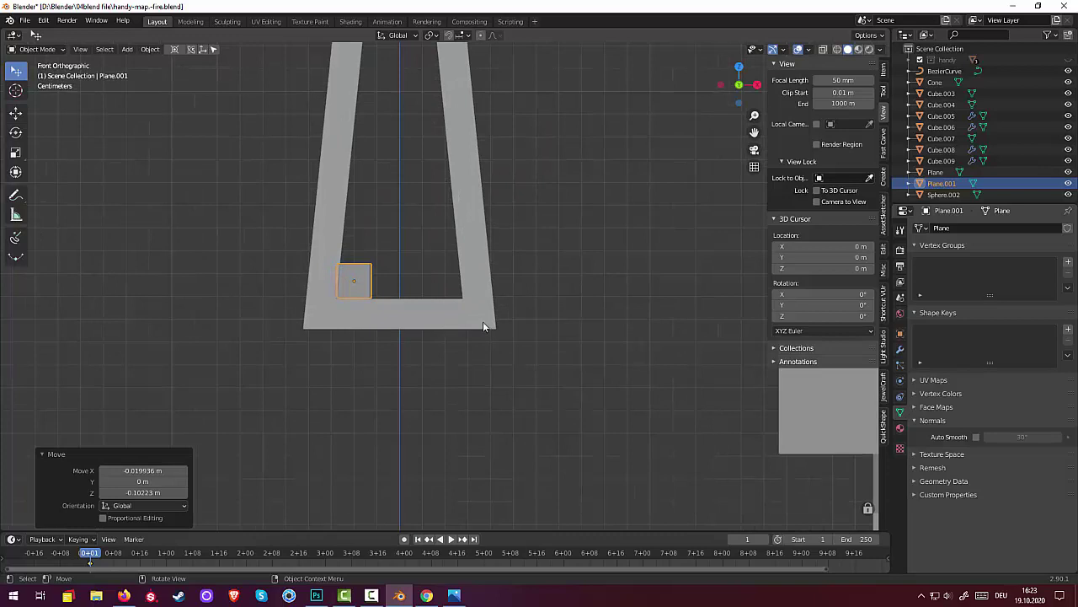
pyautogui.press('r')
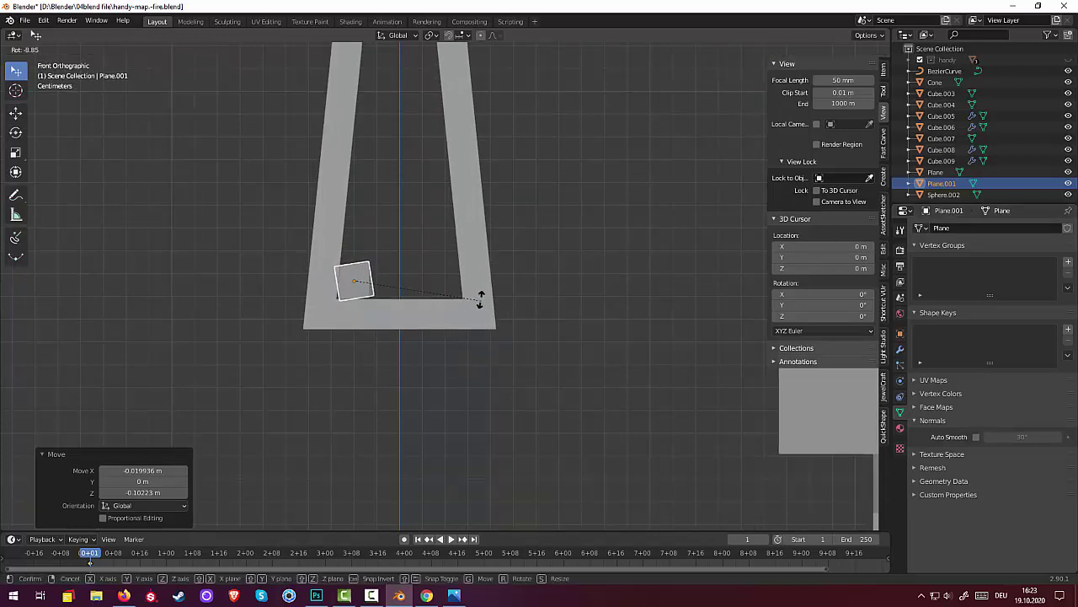
pyautogui.click(442, 257)
pyautogui.press('s')
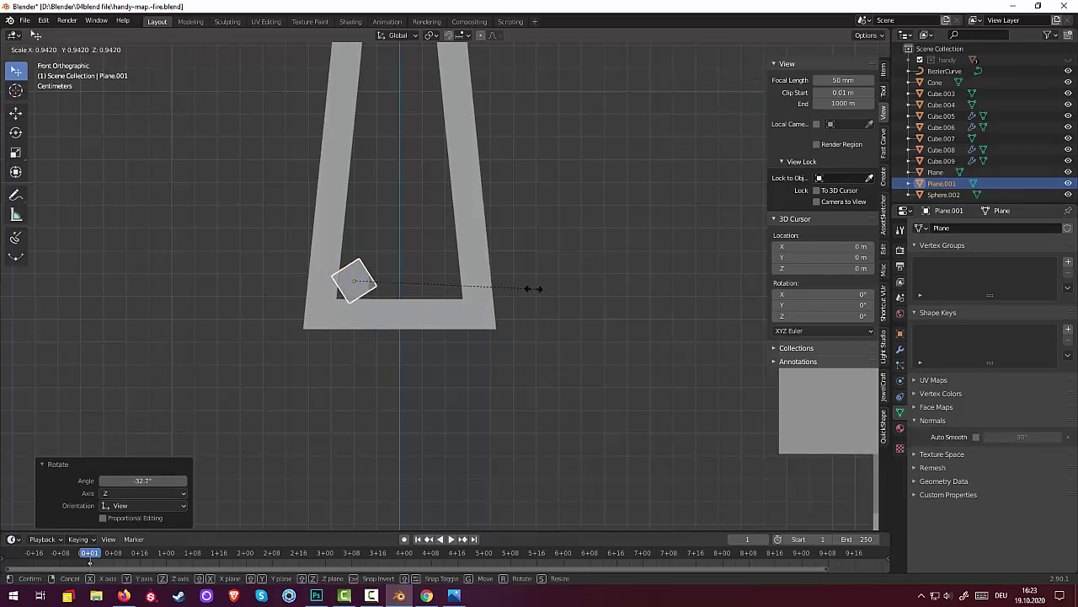
pyautogui.click(469, 279)
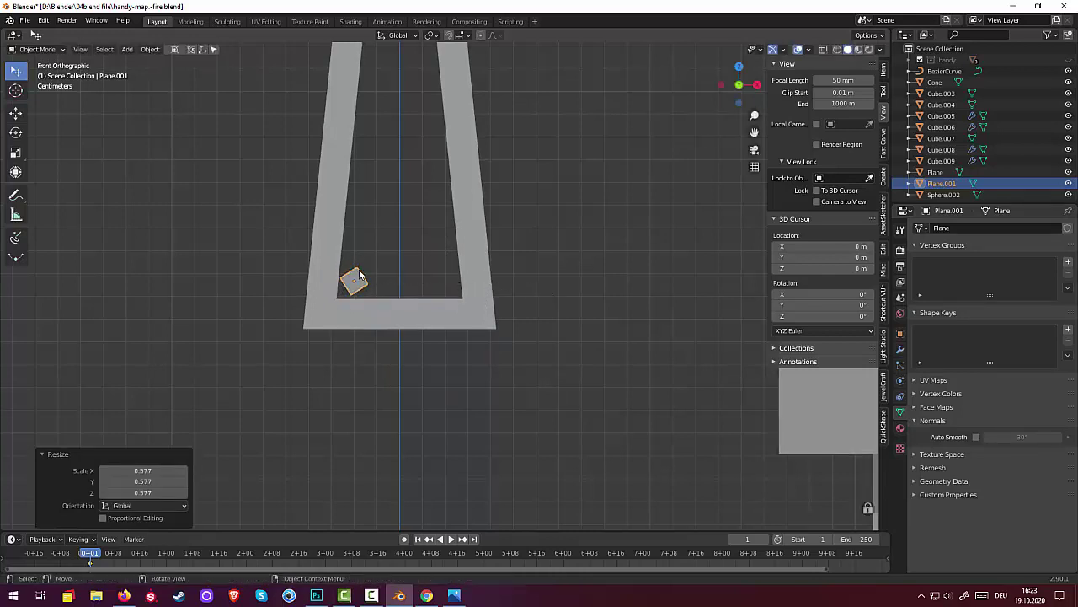
# - In Edit Mode, extrude Plane.001 into a diagonal bar reaching the frame's right inner edge
pyautogui.click(40, 49)
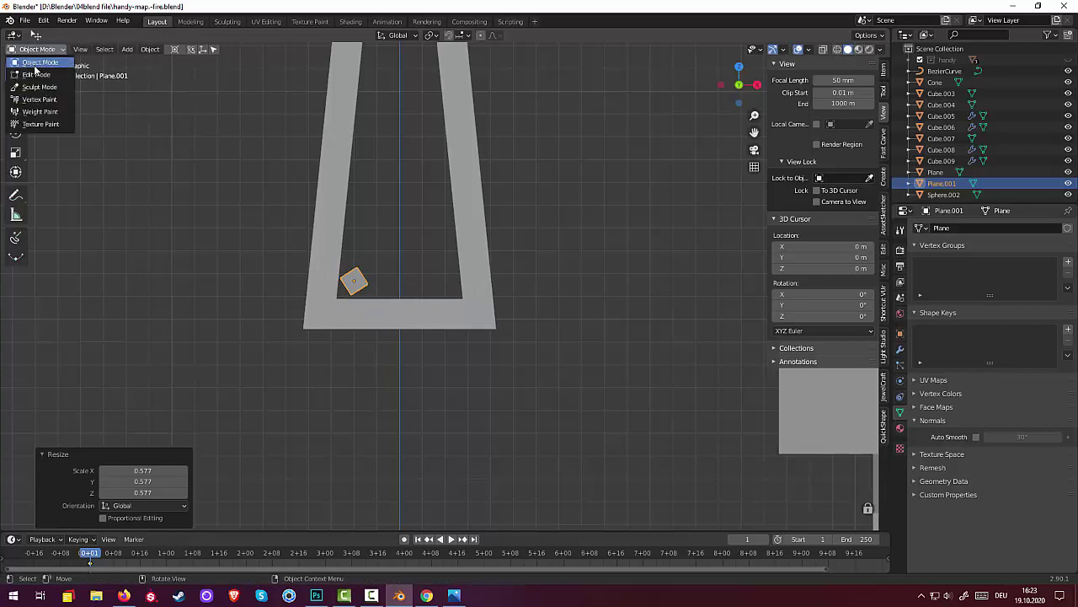
pyautogui.click(37, 72)
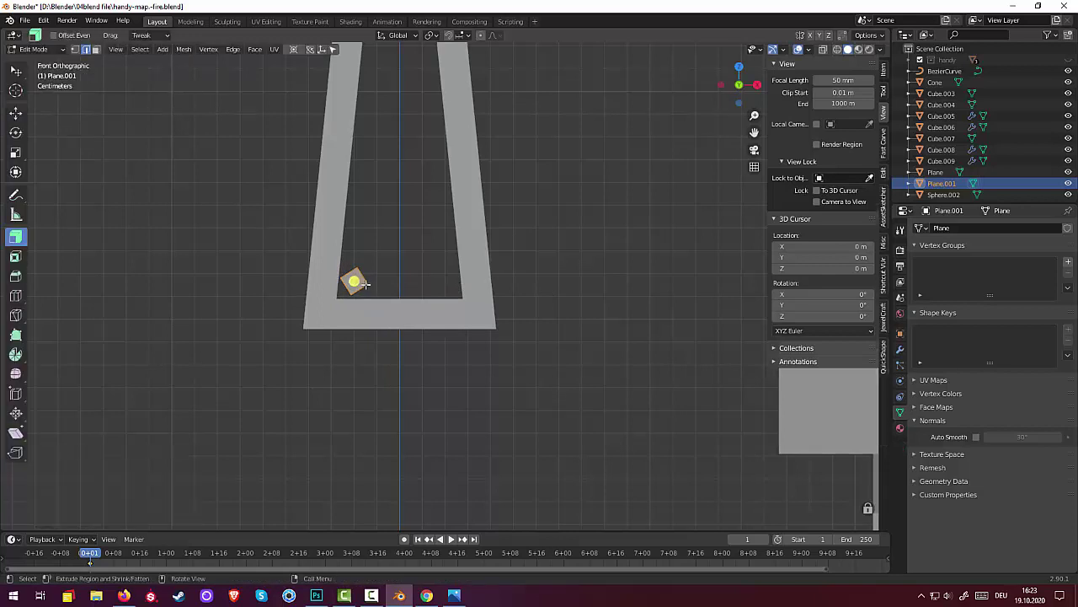
pyautogui.click(18, 72)
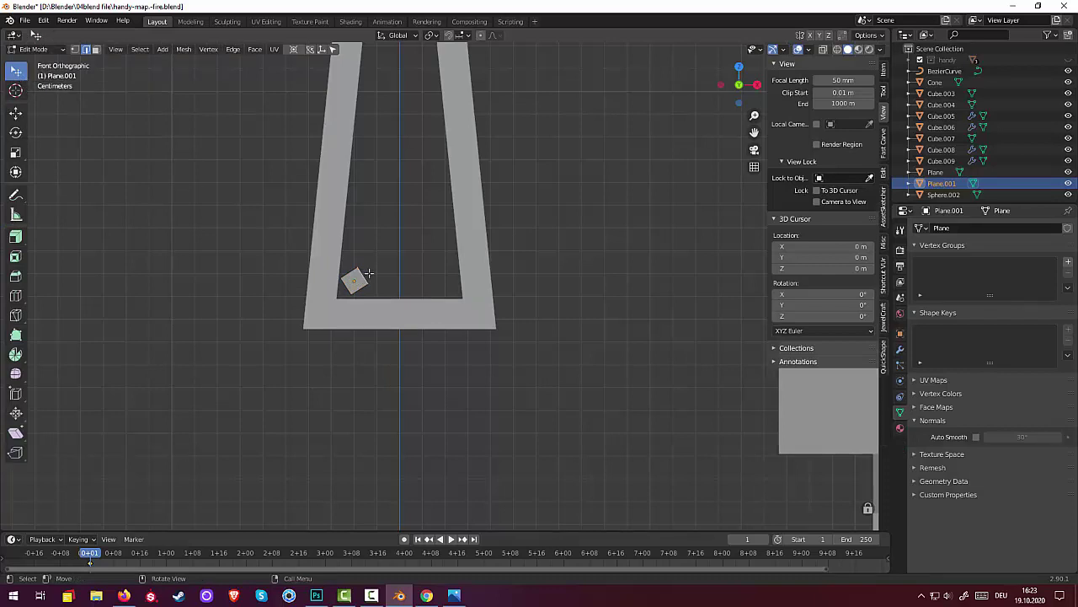
pyautogui.press('e')
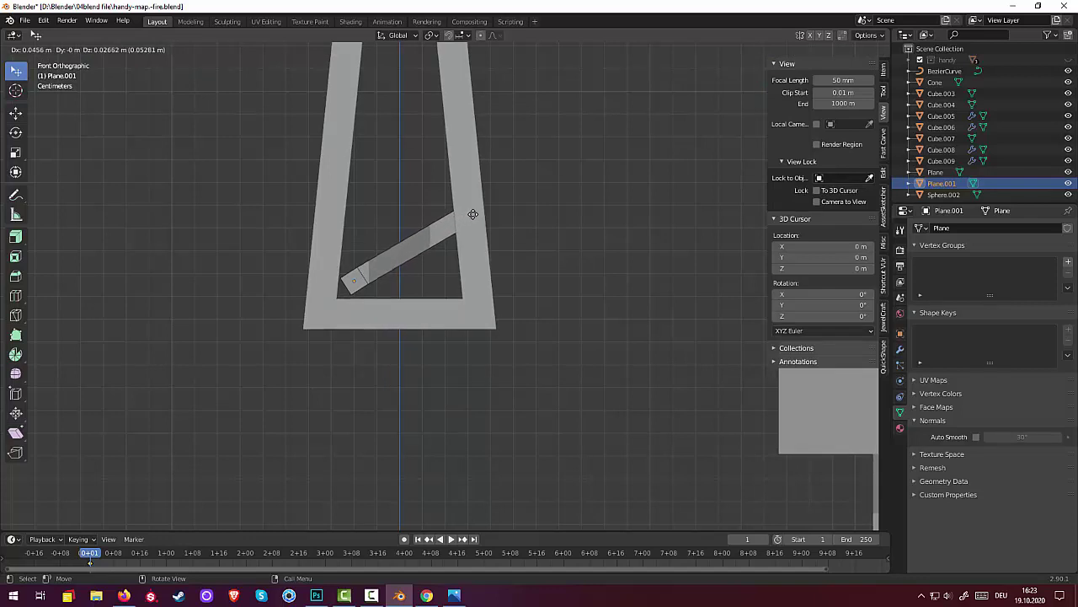
pyautogui.click(473, 214)
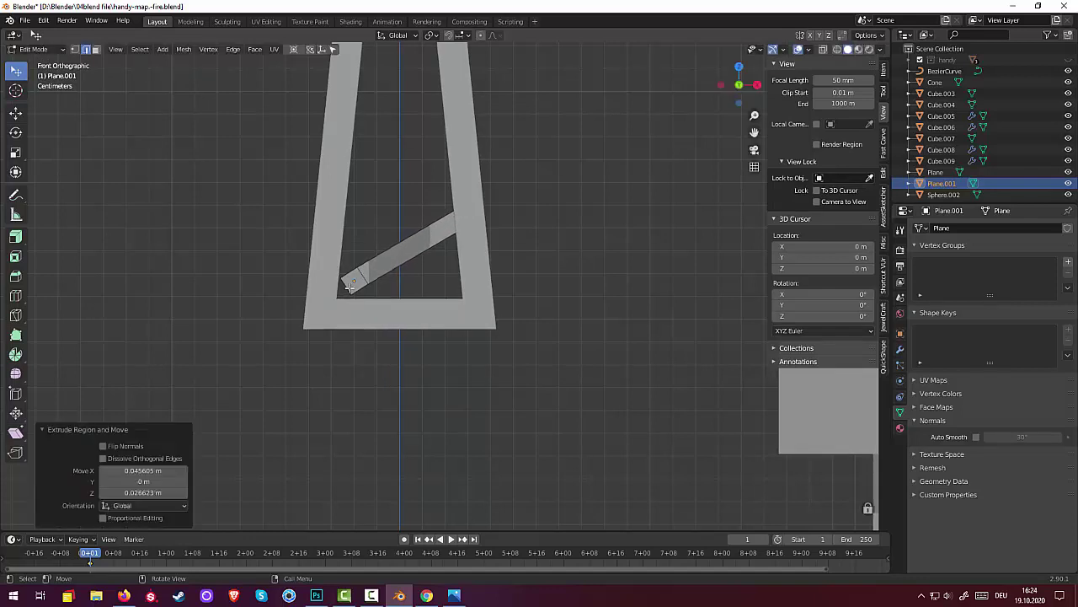
# - Try moving the bar's bottom corner vertex, then cancel the move
pyautogui.click(347, 286)
pyautogui.press('g')
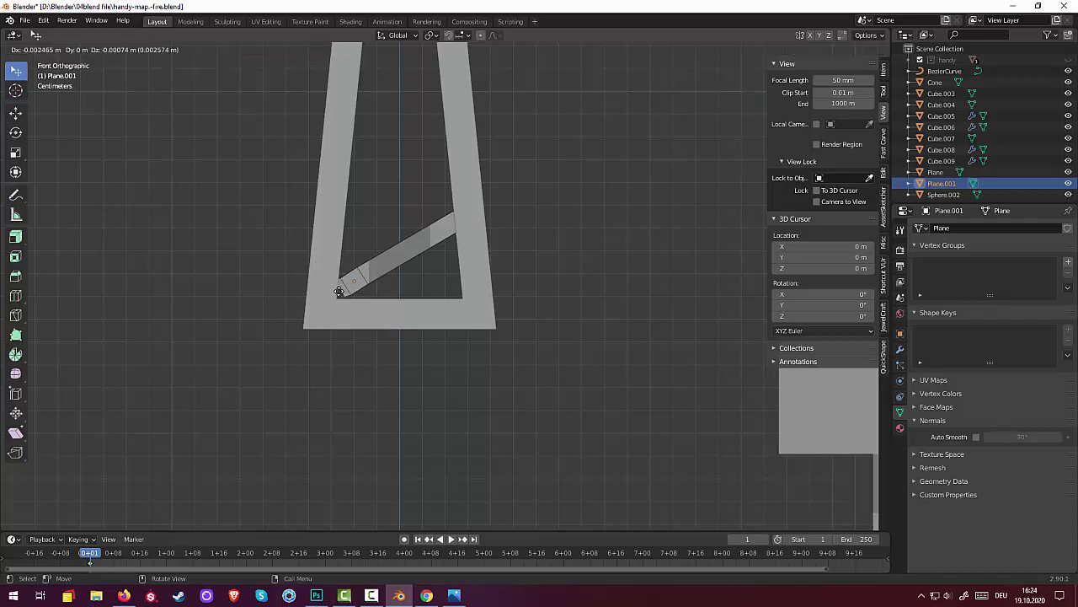
pyautogui.rightClick(337, 295)
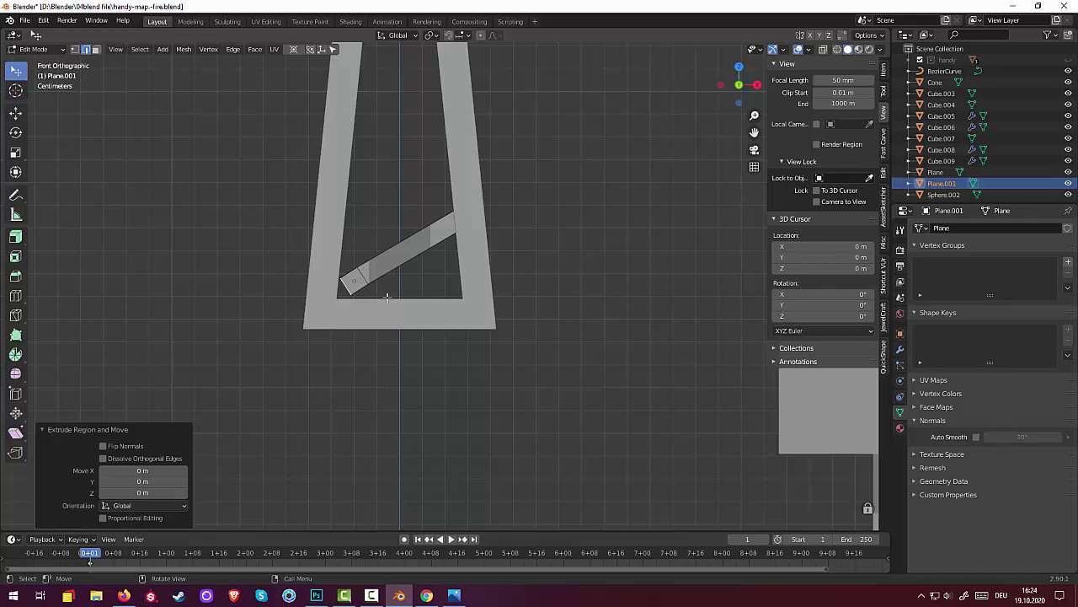
pyautogui.scroll(-2, 392, 291)
pyautogui.scroll(-2, 392, 291)
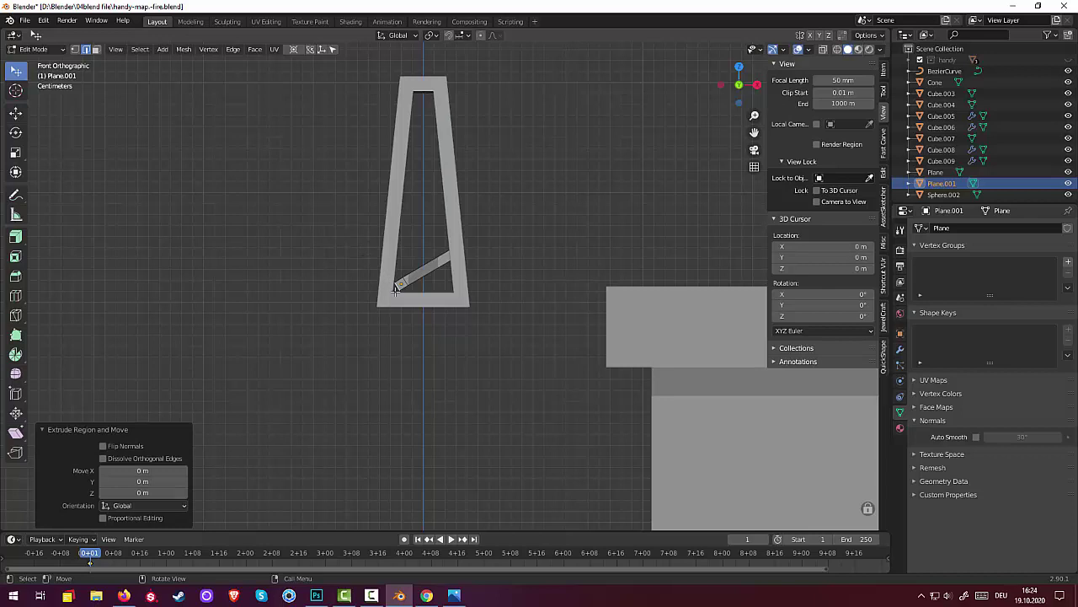
# - Undo the diagonal extrusion and tilt with repeated Ctrl+Z, then return Plane.001 to Object Mode
pyautogui.hotkey('ctrl', 'z')
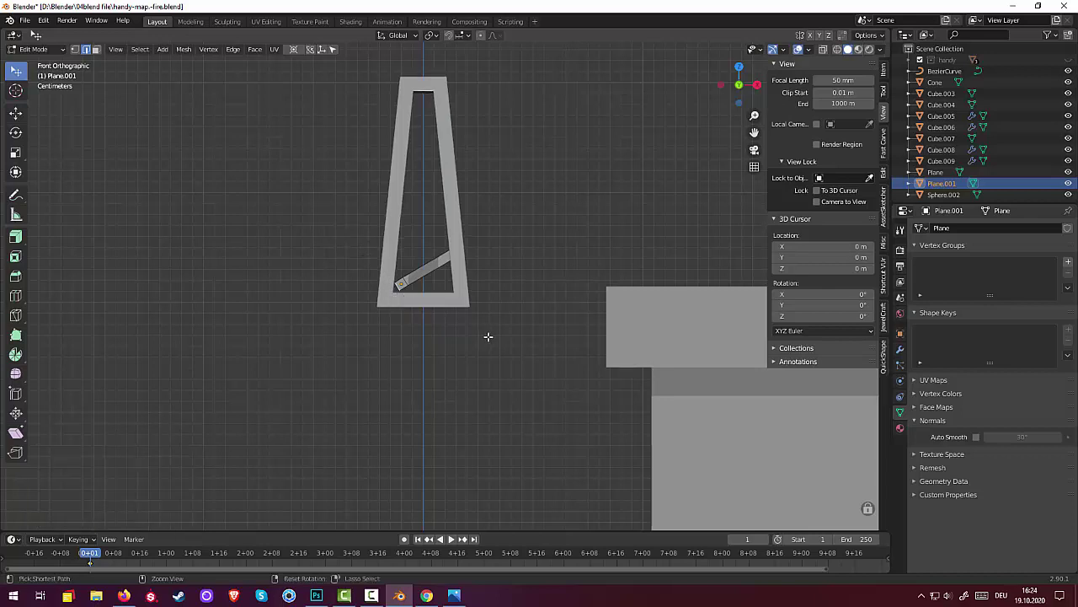
pyautogui.hotkey('ctrl', 'z')
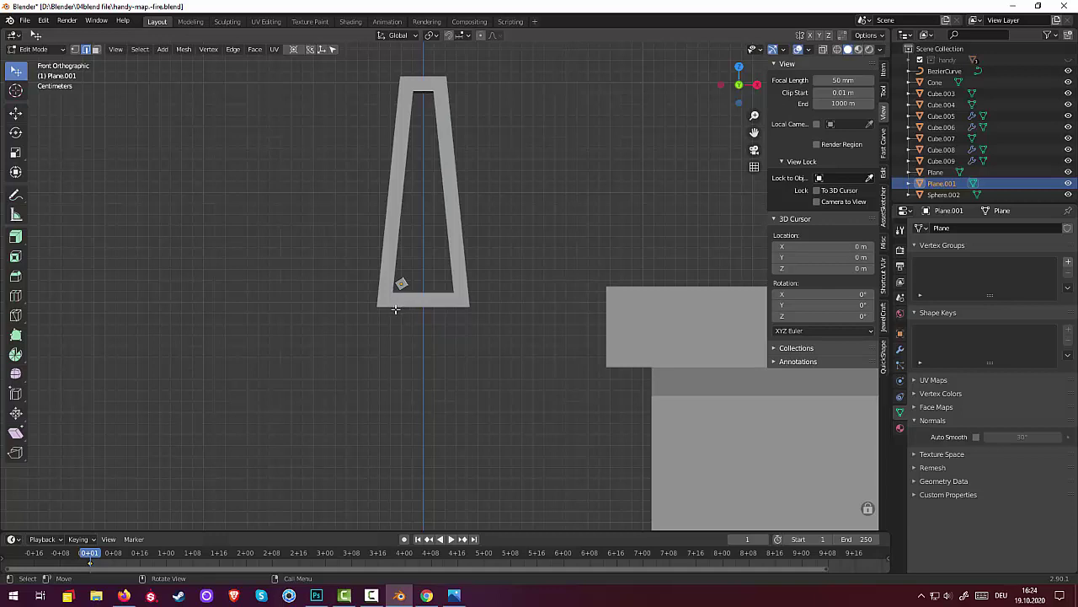
pyautogui.press('ctrl')
pyautogui.click(402, 283)
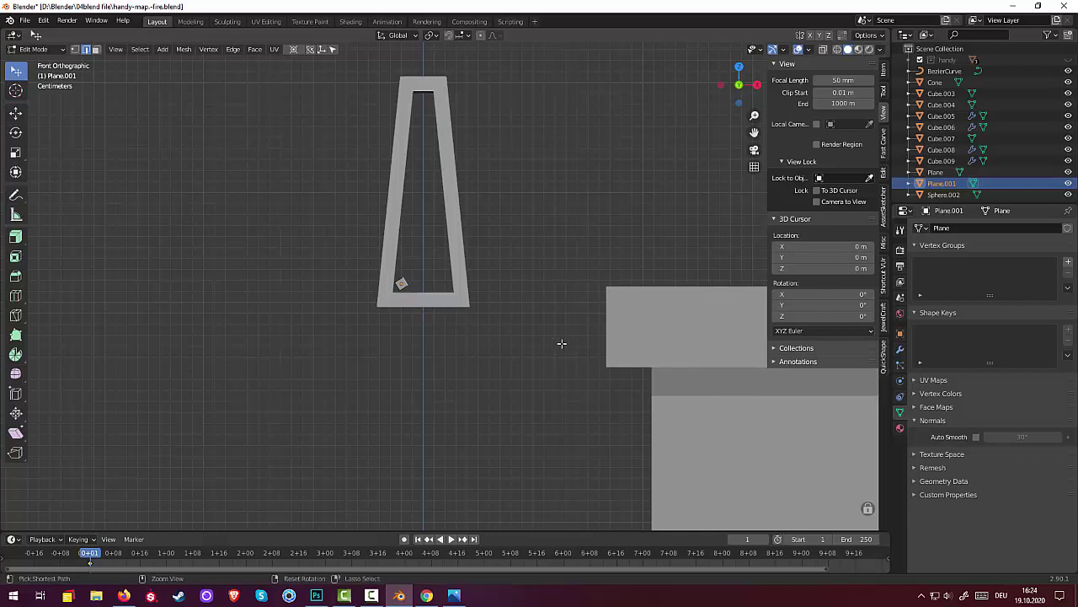
pyautogui.hotkey('ctrl', 'z')
pyautogui.press('Tab')
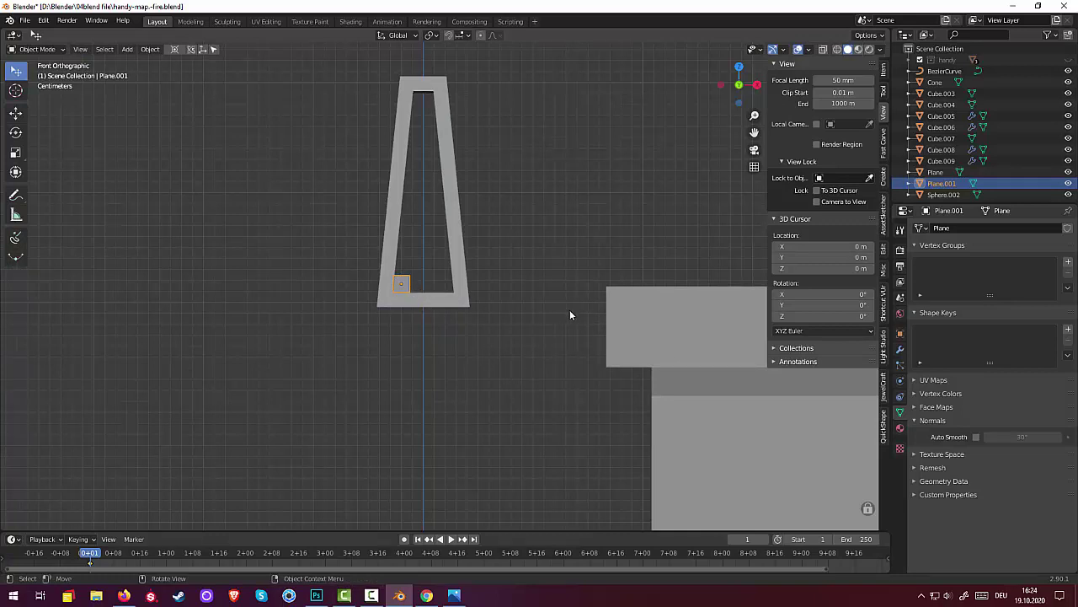
# - Scale the small square plane to 0.603
pyautogui.press('s')
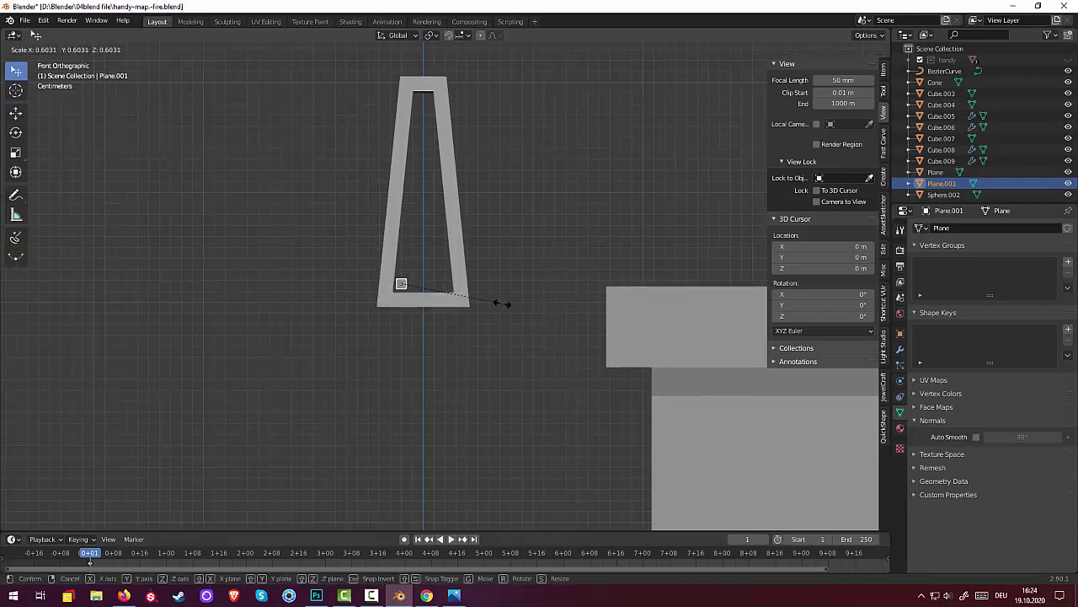
pyautogui.click(498, 301)
pyautogui.scroll(3, 426, 319)
pyautogui.scroll(2, 424, 321)
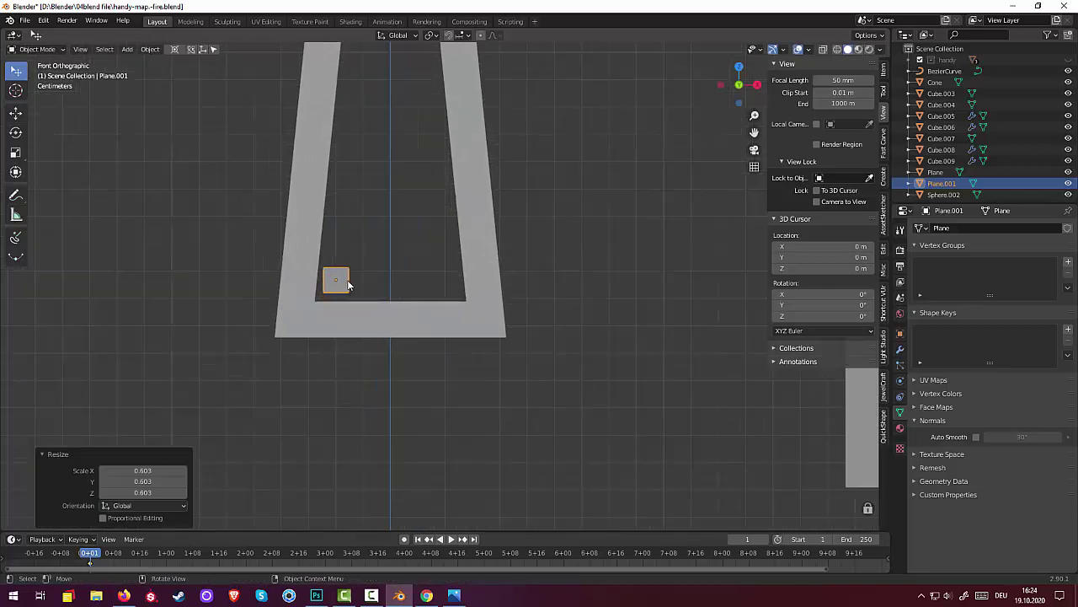
pyautogui.click(38, 49)
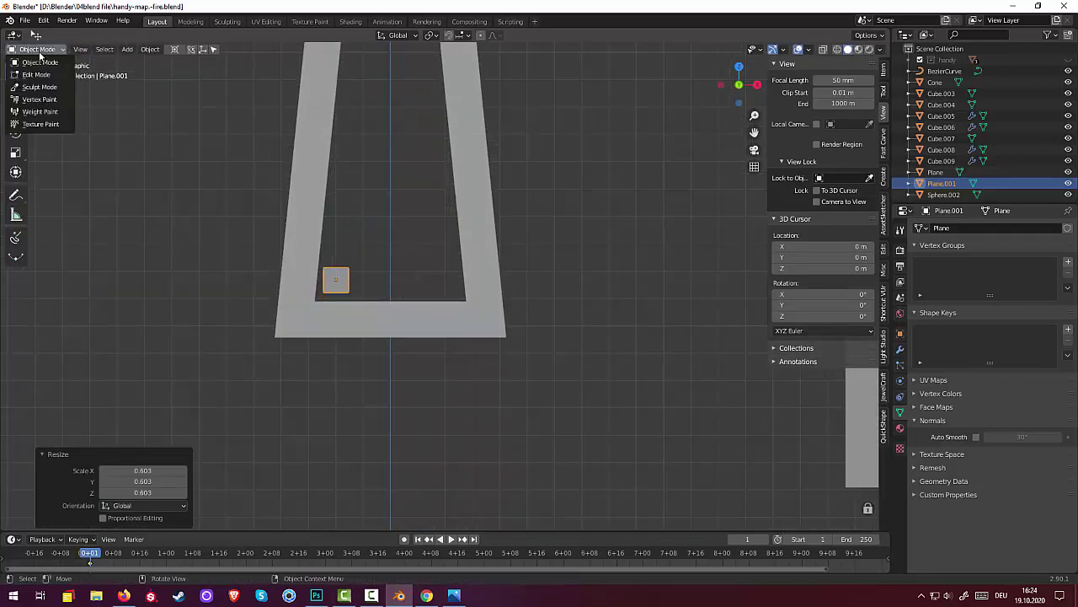
pyautogui.click(346, 284)
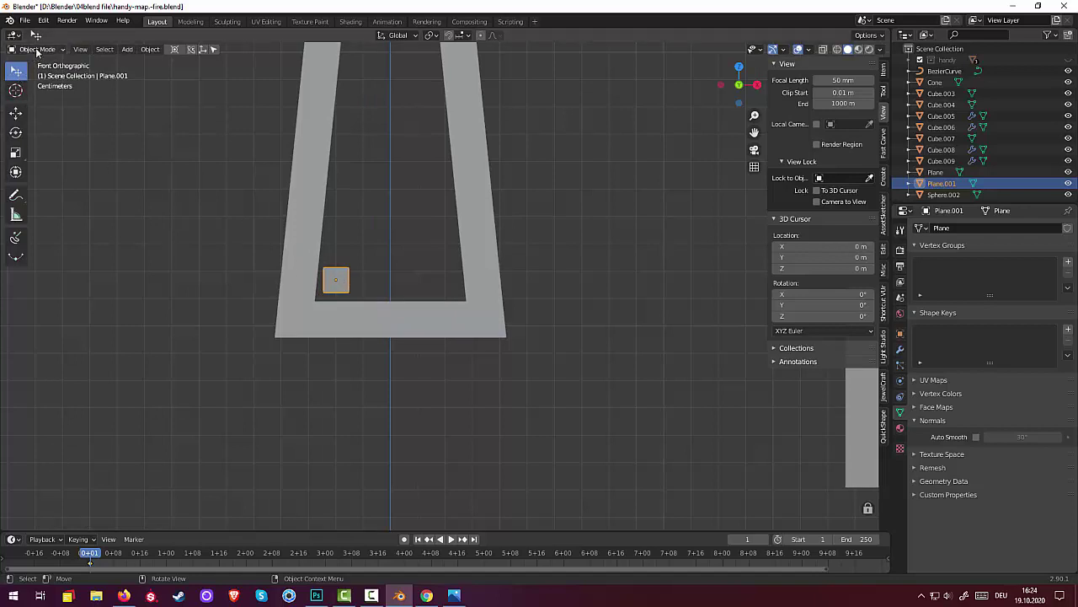
# - In Edit Mode, extrude the square's right edge along X into a bar reaching the right leg
pyautogui.click(35, 50)
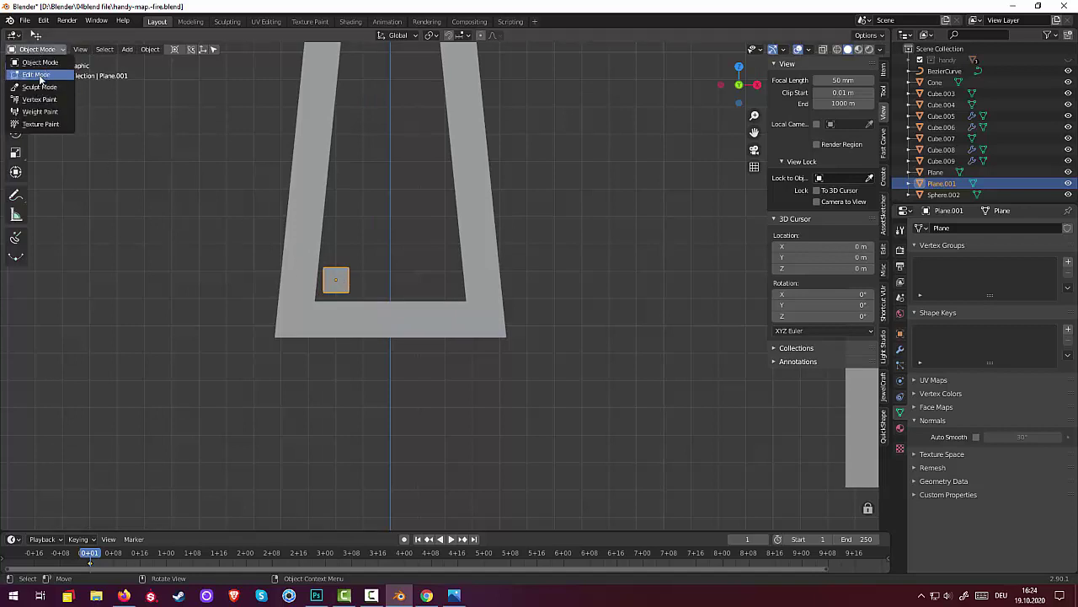
pyautogui.click(38, 75)
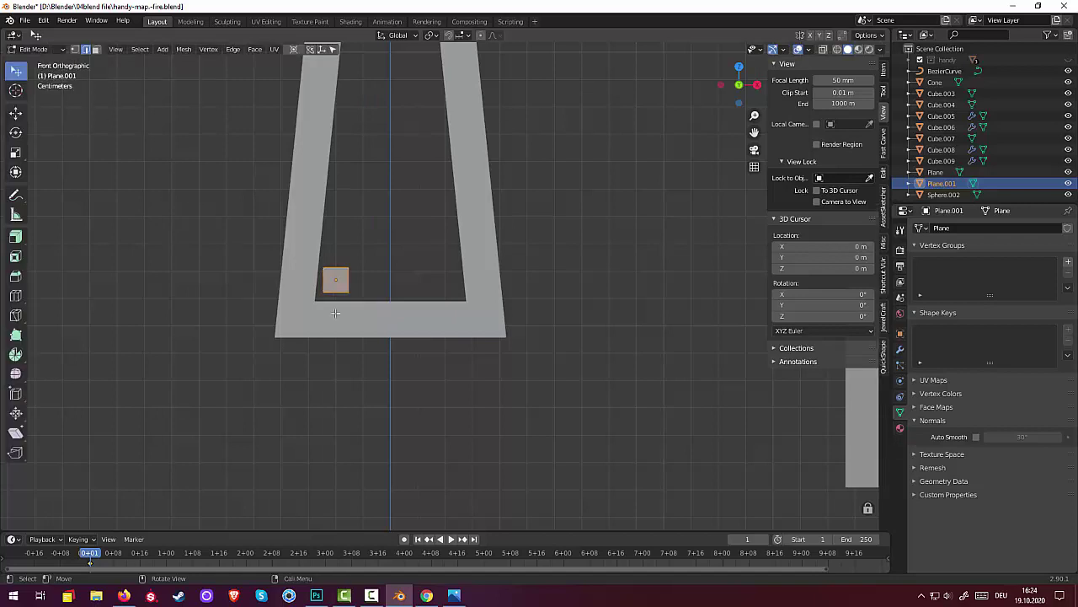
pyautogui.hotkey('alt', 'a')
pyautogui.click(348, 281)
pyautogui.press('e')
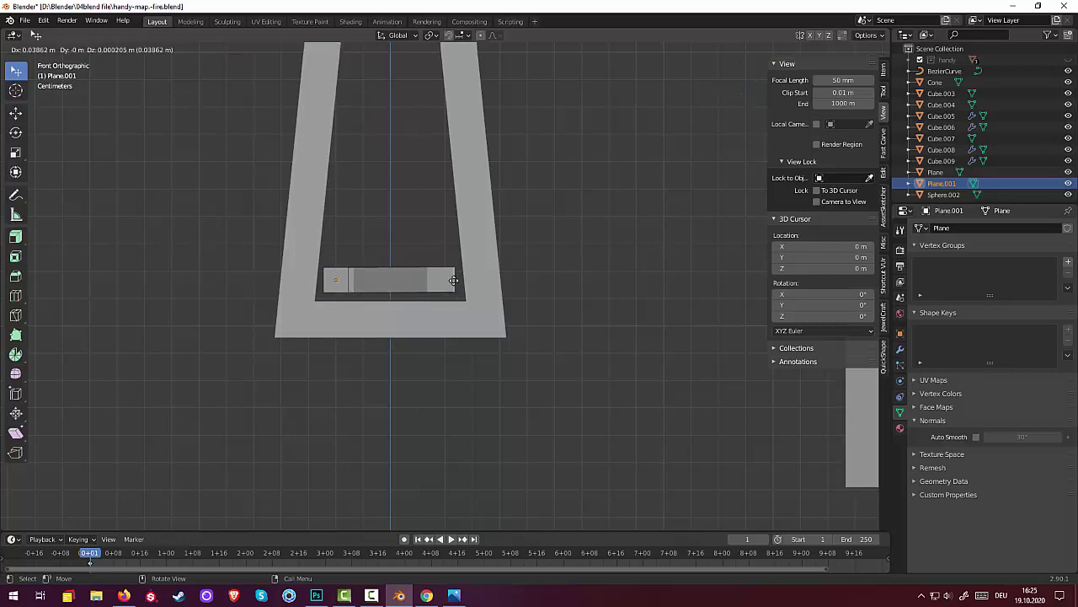
pyautogui.press('x')
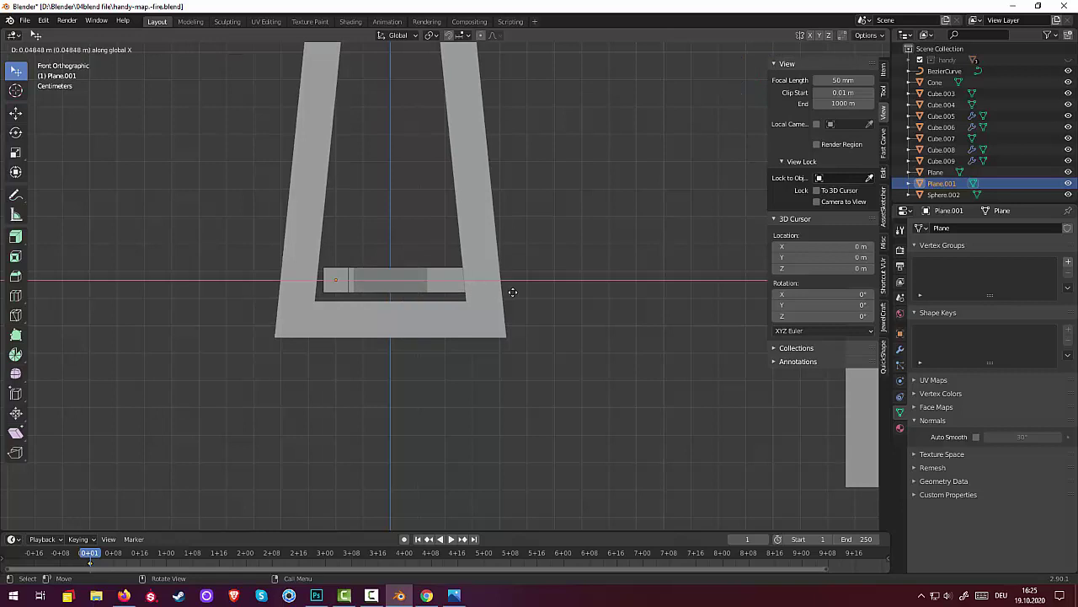
pyautogui.click(510, 295)
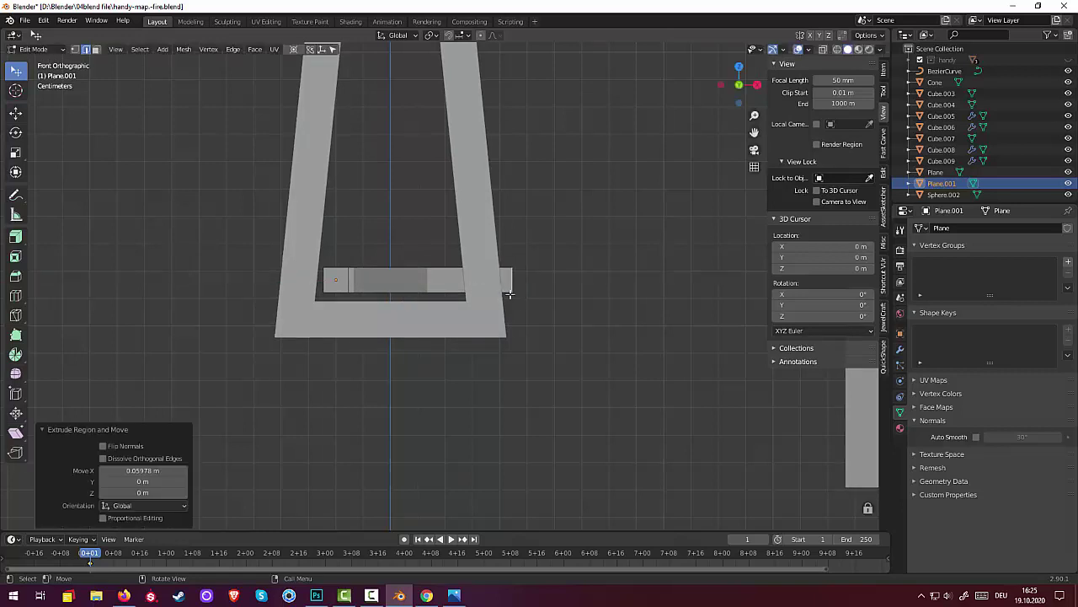
# - Switch to Face select mode and select the small face at the frame's bottom
pyautogui.scroll(-2, 540, 320)
pyautogui.scroll(-2, 540, 320)
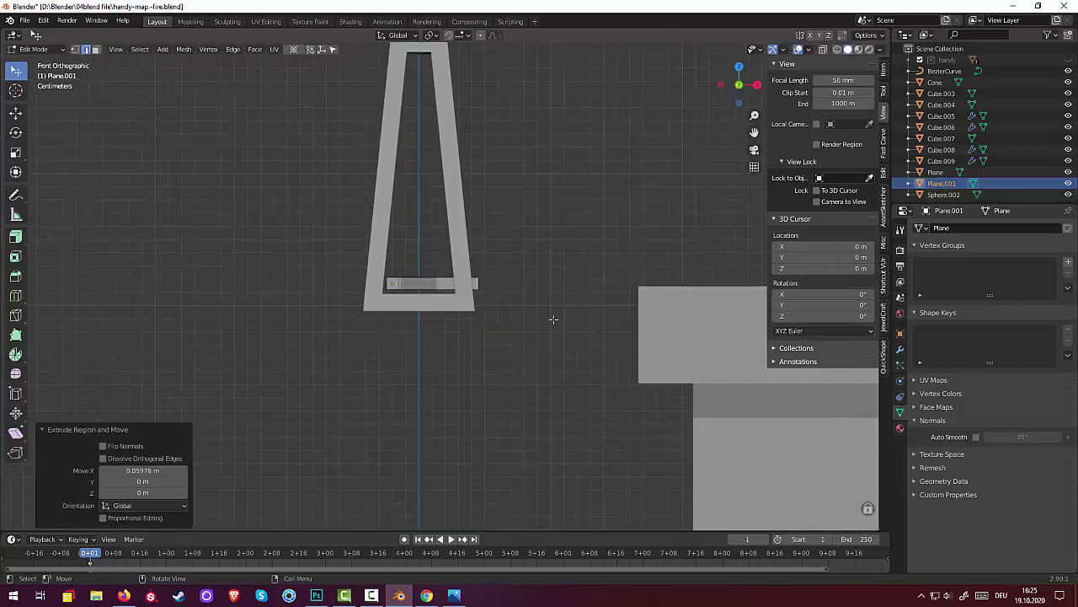
pyautogui.click(96, 49)
pyautogui.click(414, 286)
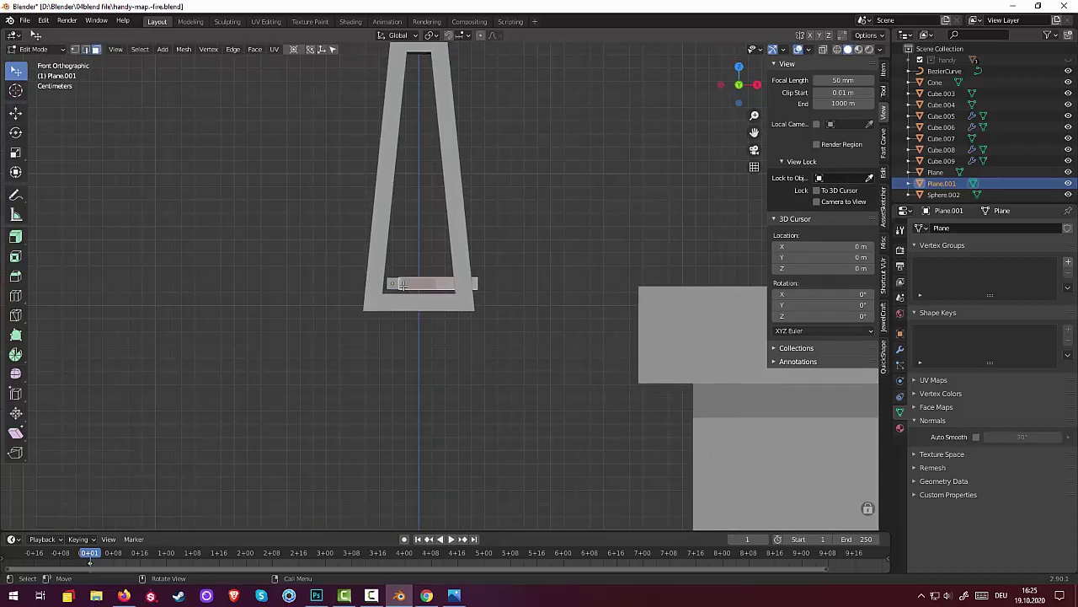
# - Turn the selected strip faces into a diagonal brace: rotate -32.9°, reposition, rotate -7.44°, scale 1.101
pyautogui.keyDown('shift'); pyautogui.click(393, 283); pyautogui.keyUp('shift')
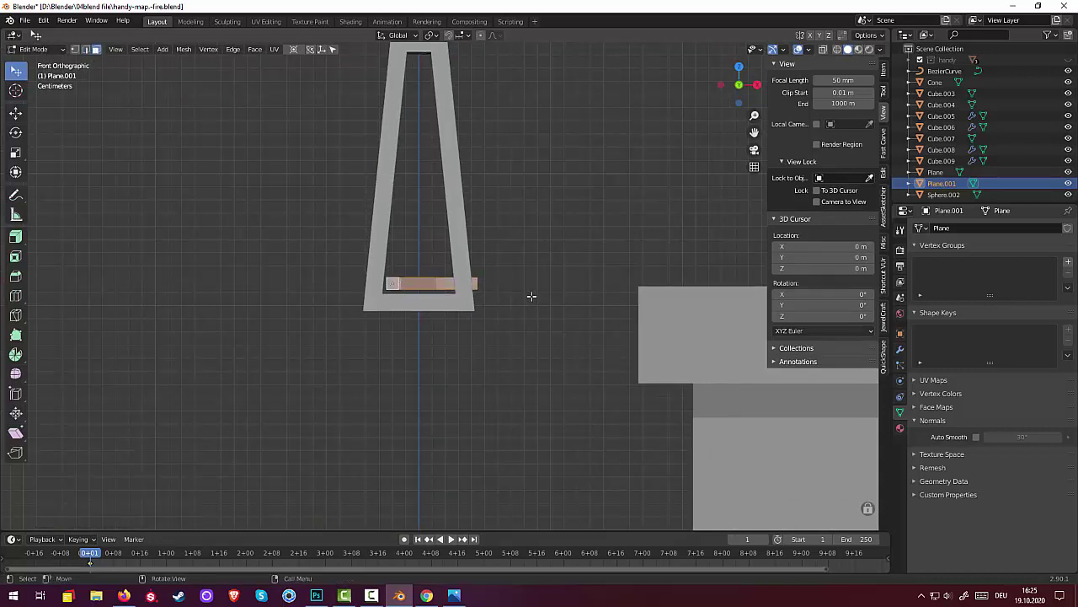
pyautogui.press('r')
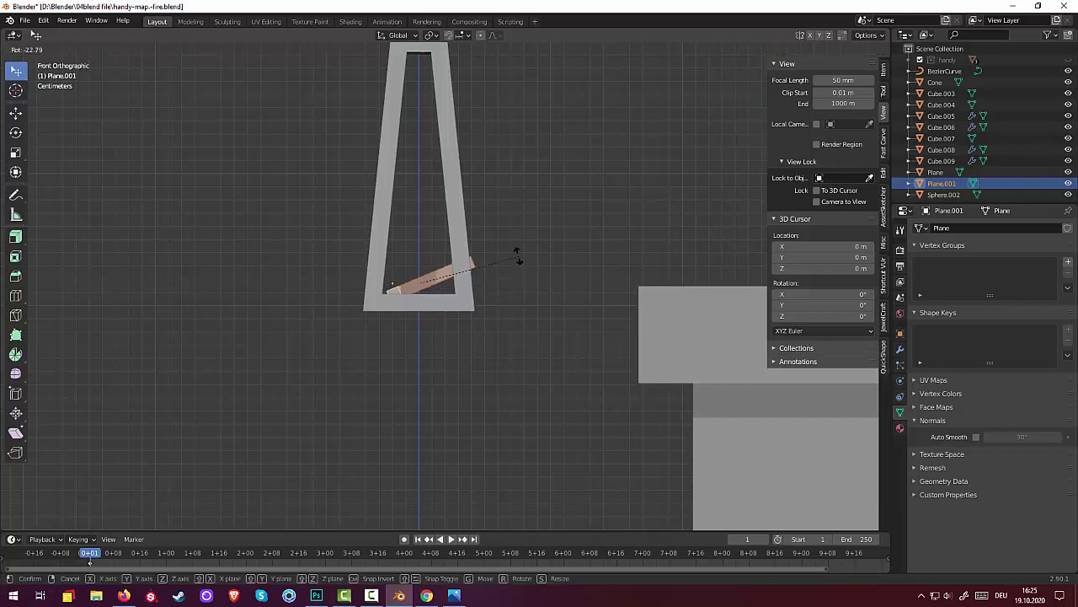
pyautogui.click(506, 242)
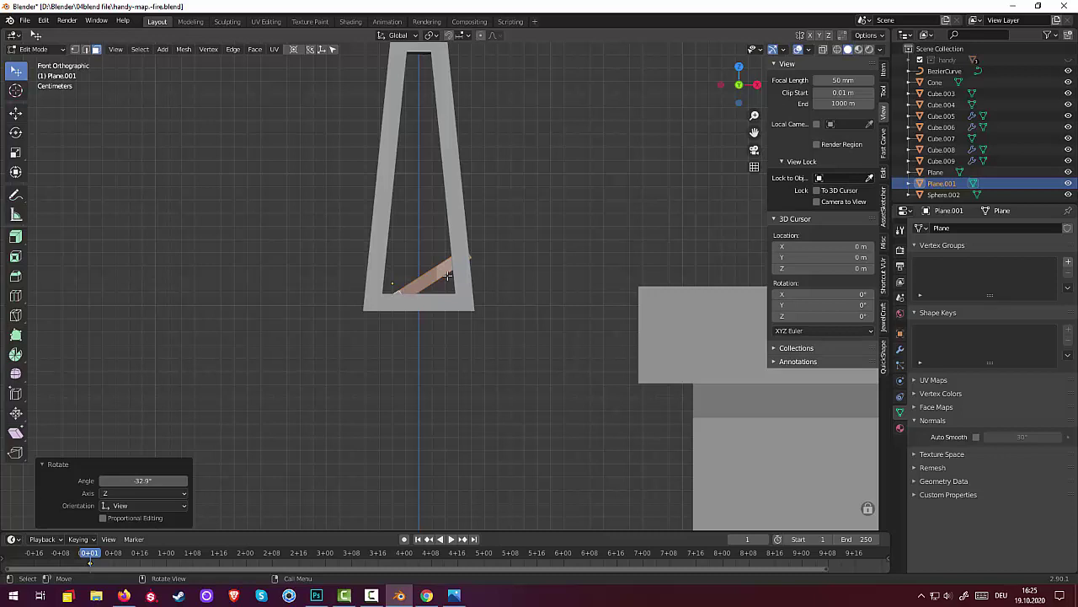
pyautogui.press('g')
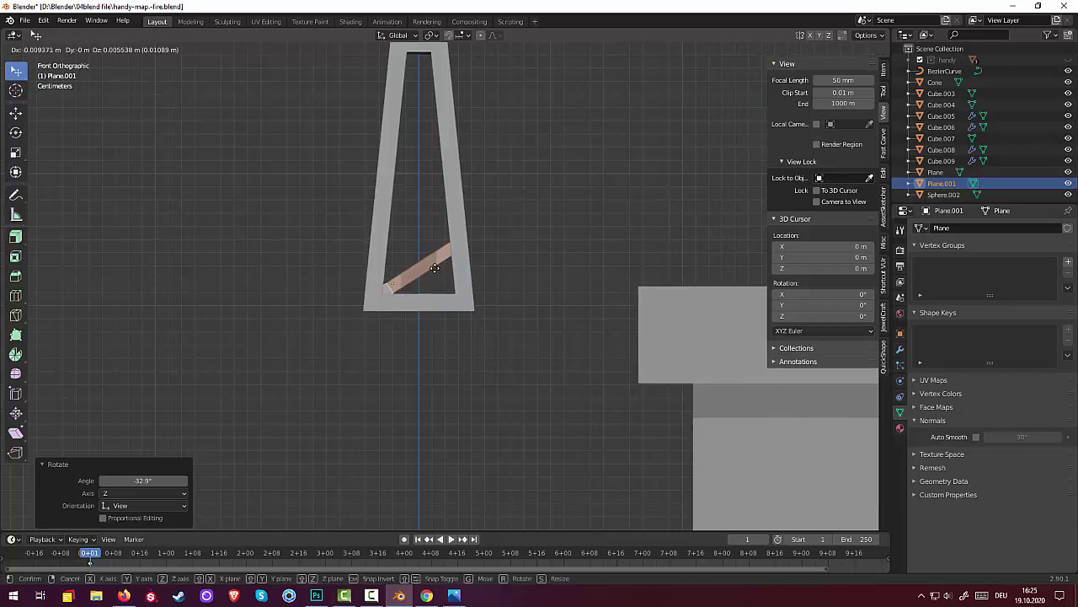
pyautogui.click(435, 267)
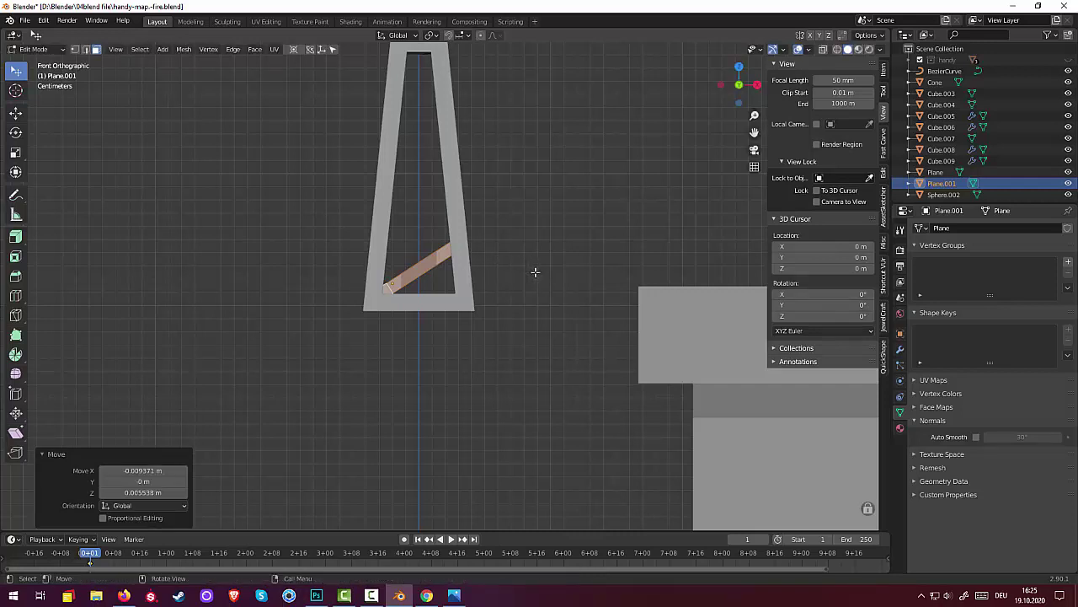
pyautogui.press('r')
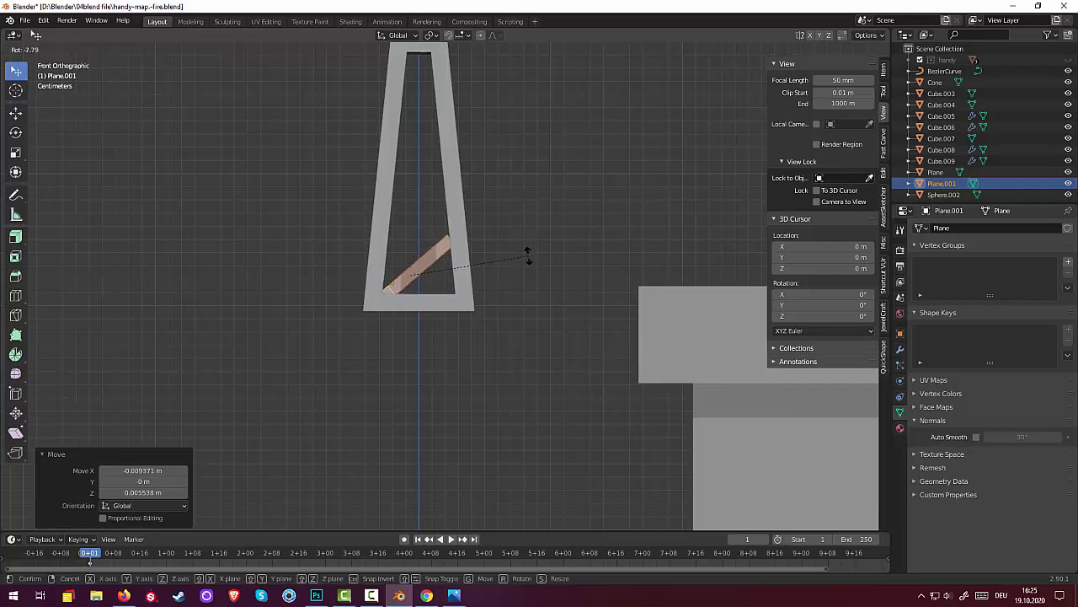
pyautogui.click(529, 255)
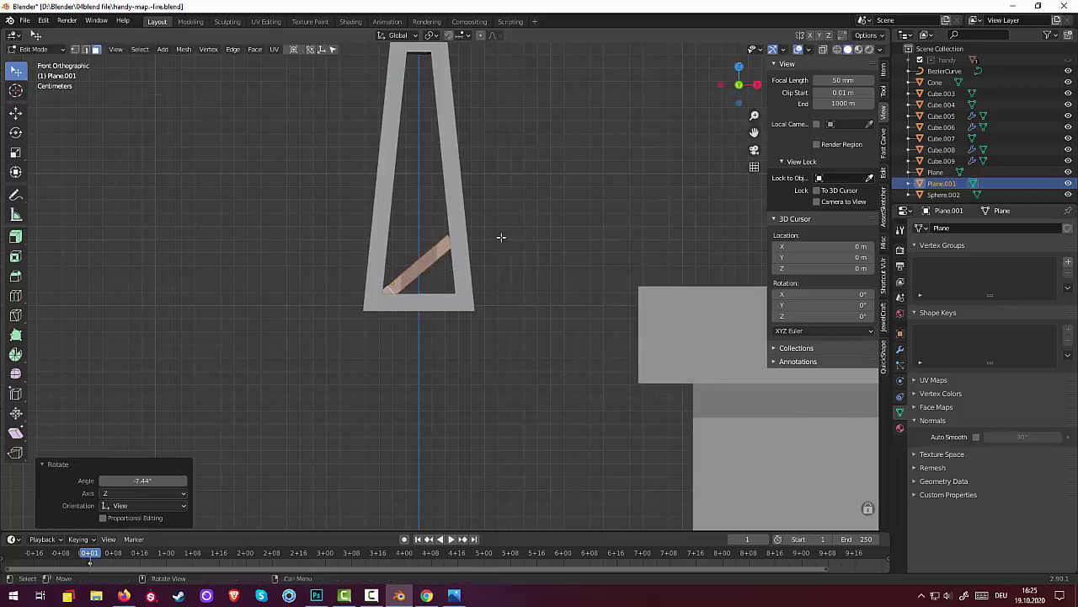
pyautogui.press('s')
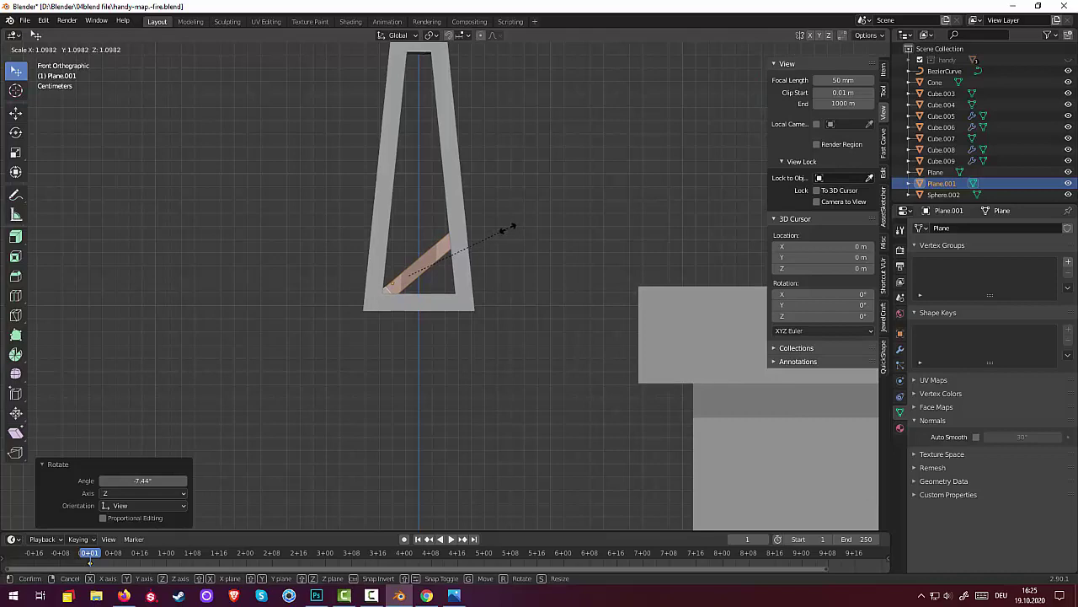
pyautogui.click(507, 229)
# - Inspect the brace in 3D, return to front view, and duplicate it to lift higher
pyautogui.scroll(-1, 512, 244)
pyautogui.scroll(-1, 513, 244)
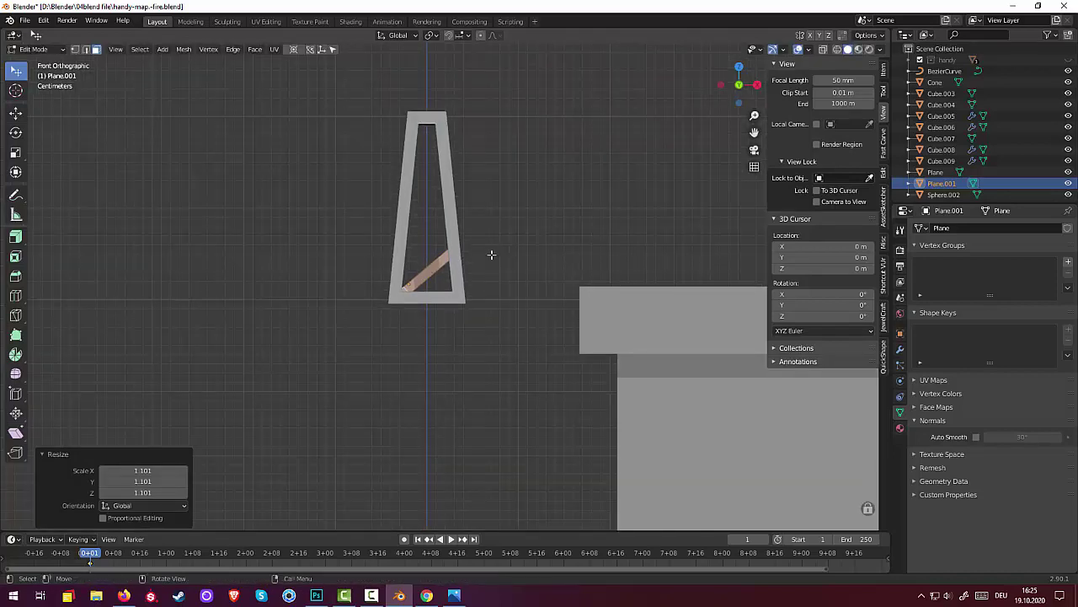
pyautogui.moveTo(493, 253)
pyautogui.mouseDown(button='middle')
pyautogui.moveTo(378, 286)
pyautogui.moveTo(497, 271)
pyautogui.mouseUp(button='middle')
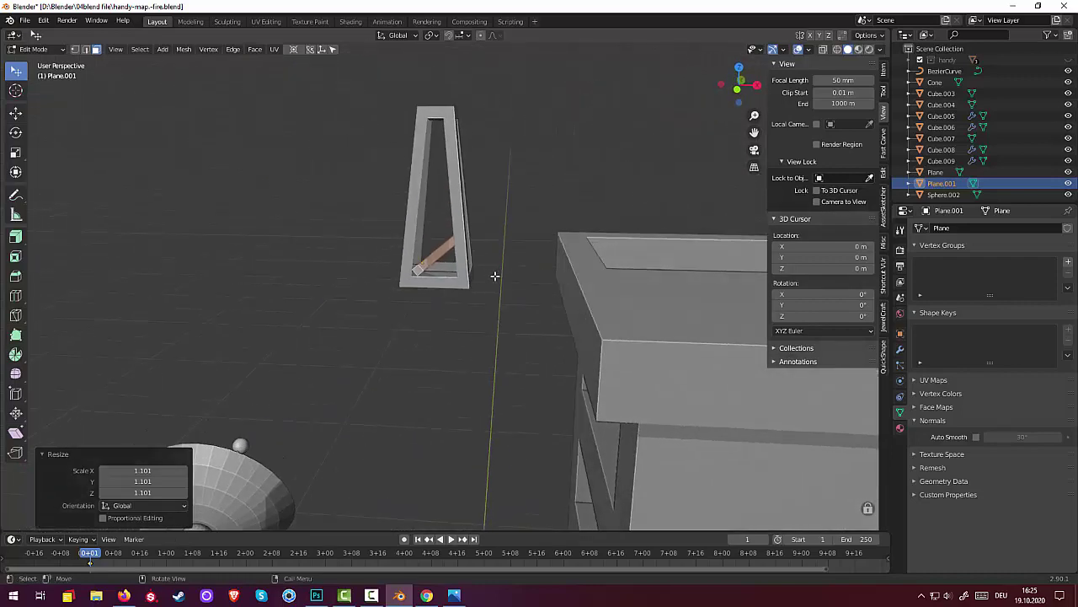
pyautogui.press('KP_1')
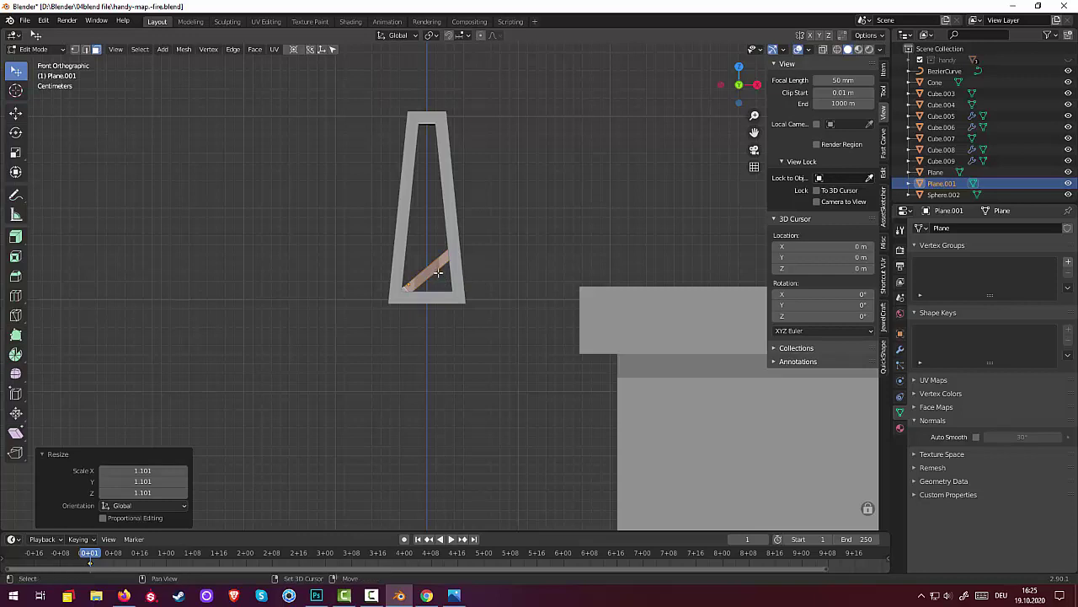
pyautogui.hotkey('shift', 'd')
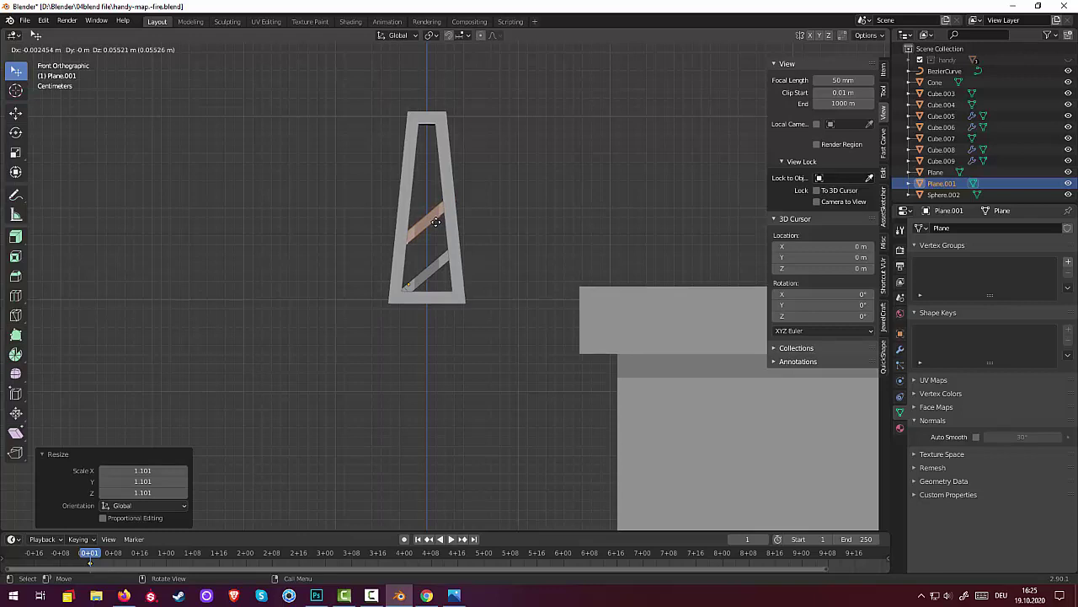
# - Place the brace copy higher, then add another parallel brace near the tower top
pyautogui.click(436, 222)
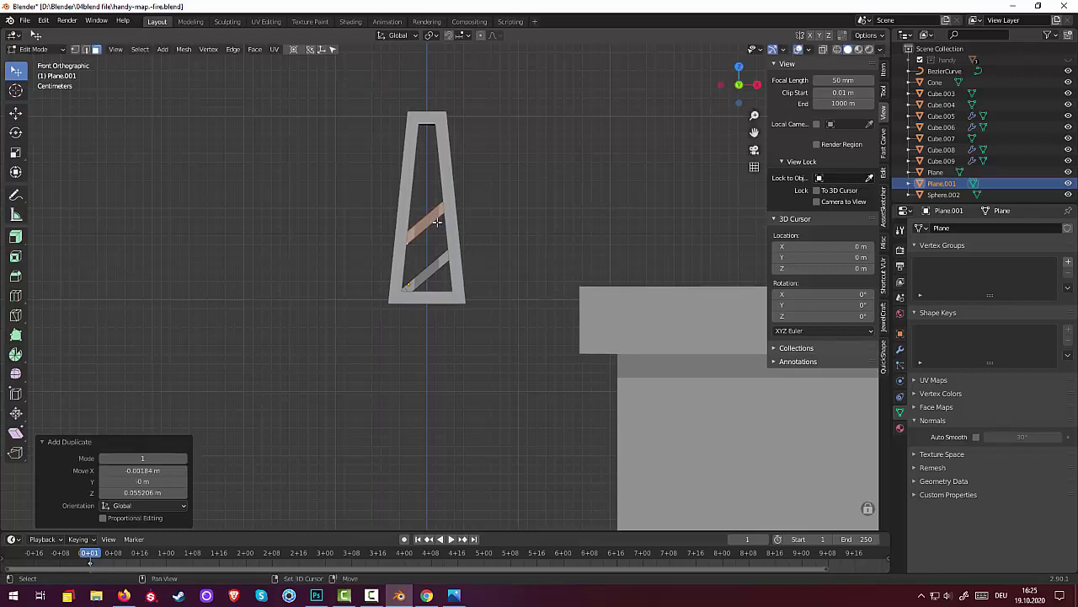
pyautogui.hotkey('shift', 'd')
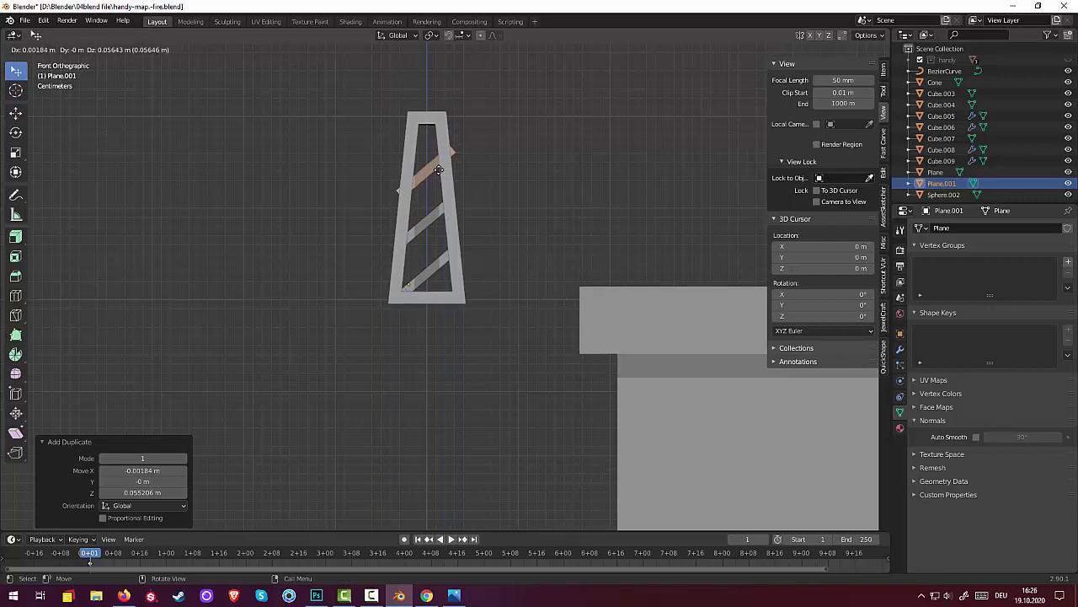
pyautogui.click(439, 170)
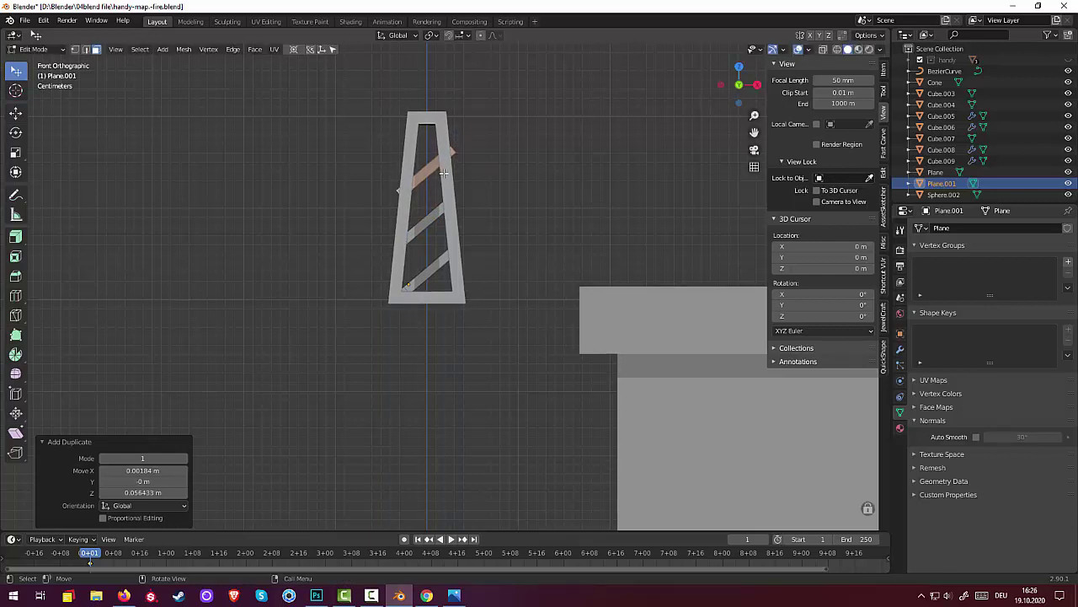
# - Duplicate the upper brace and rotate the copy 93.8° so it crosses the upper brace
pyautogui.hotkey('shift', 'd')
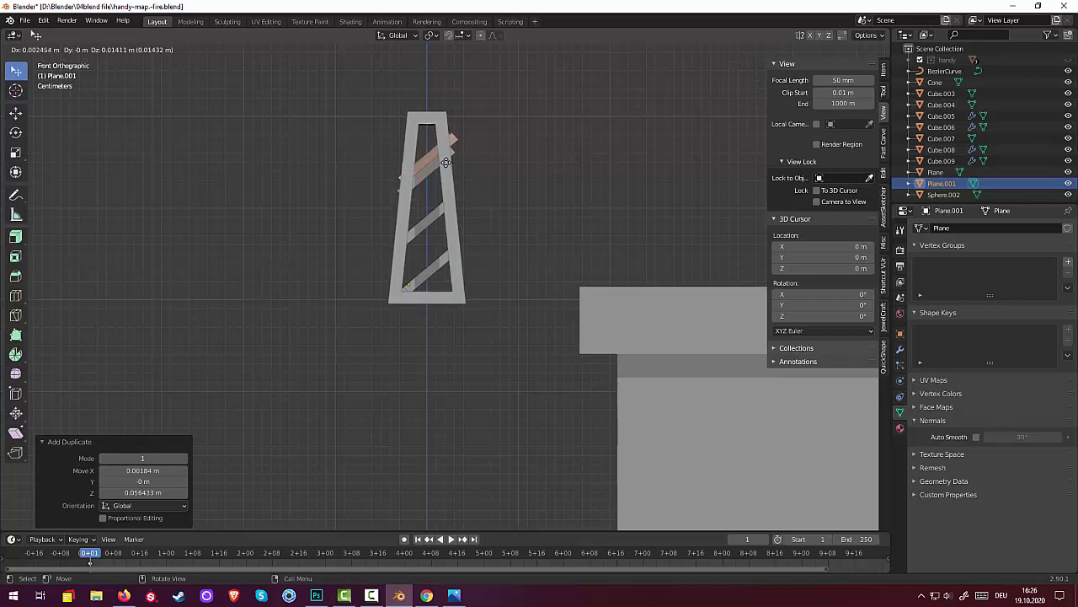
pyautogui.press('r')
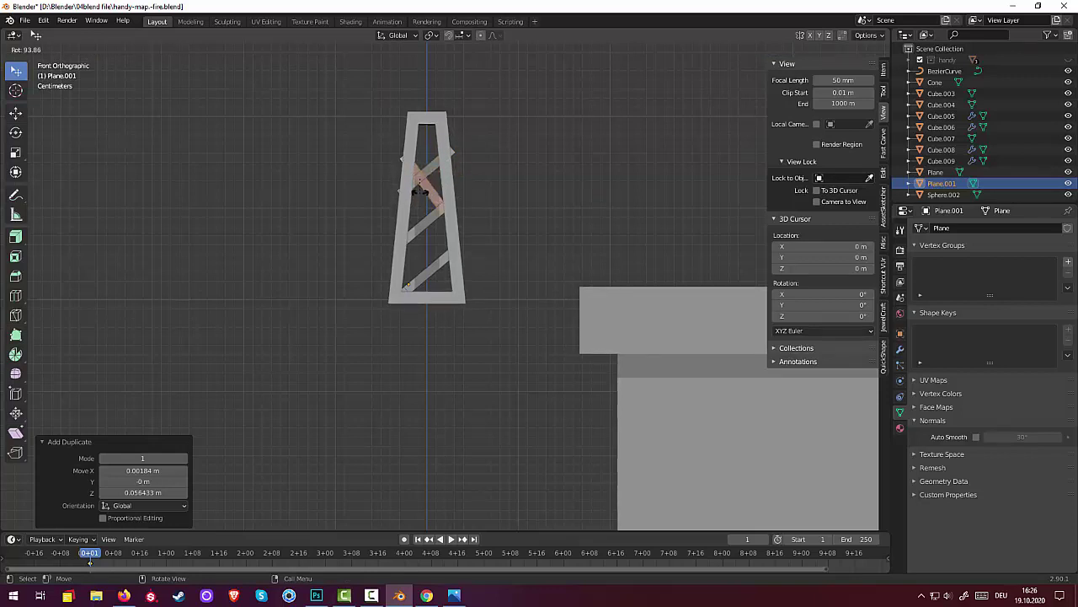
pyautogui.click(419, 192)
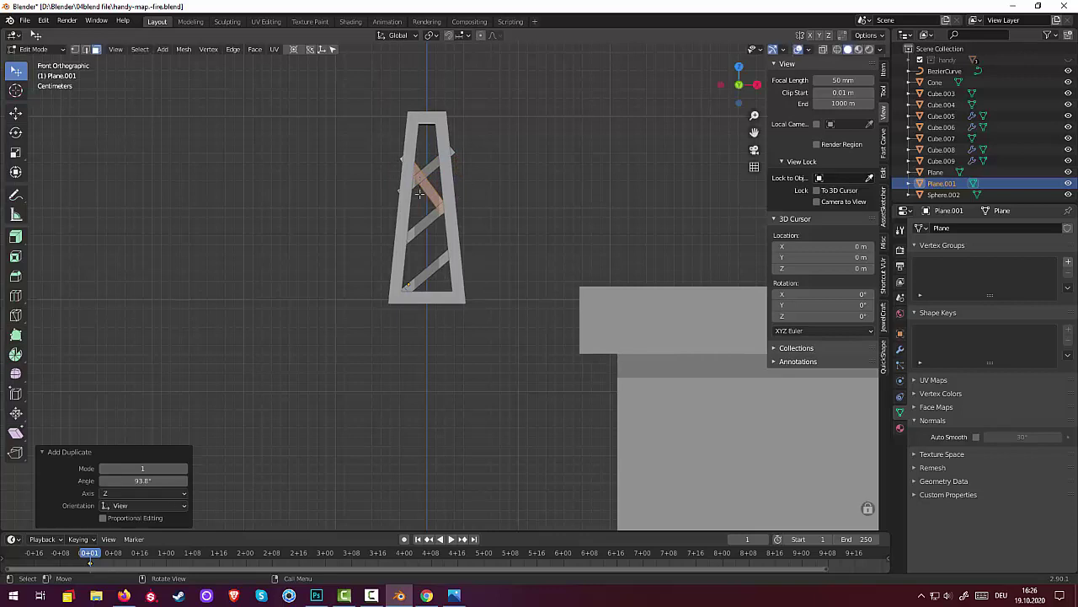
pyautogui.press('g')
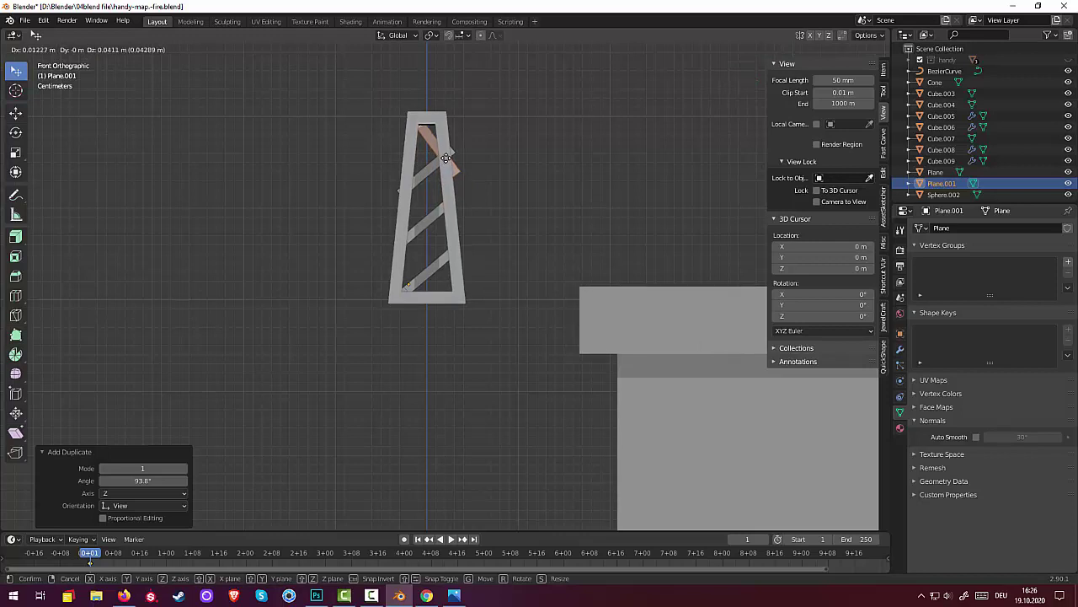
# - Seat the crossing brace at the tower top and add a centred edge loop across it
pyautogui.click(445, 157)
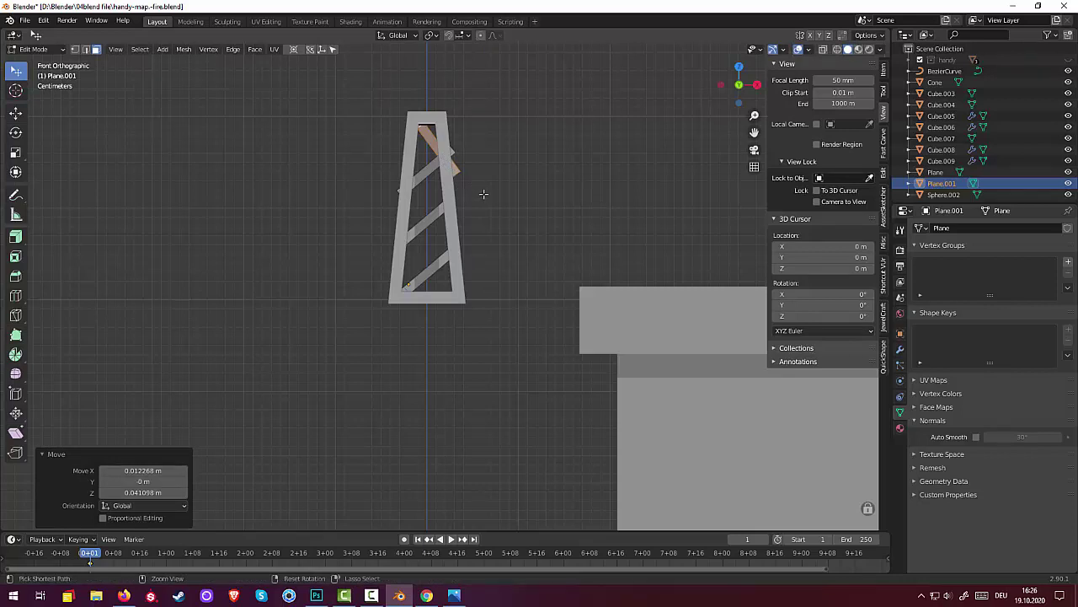
pyautogui.hotkey('ctrl', 'r')
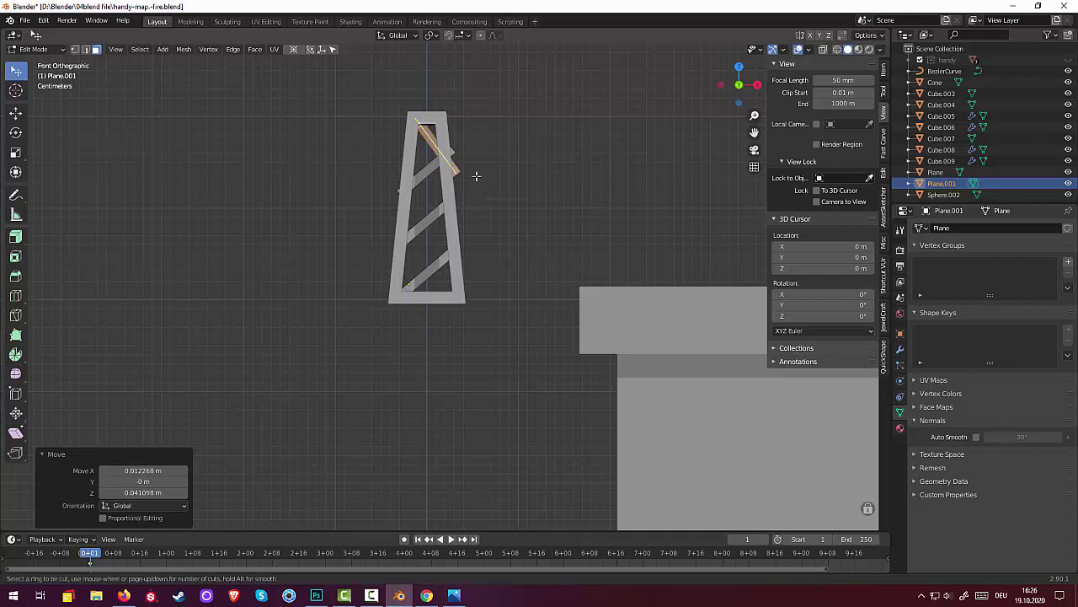
pyautogui.click(460, 171)
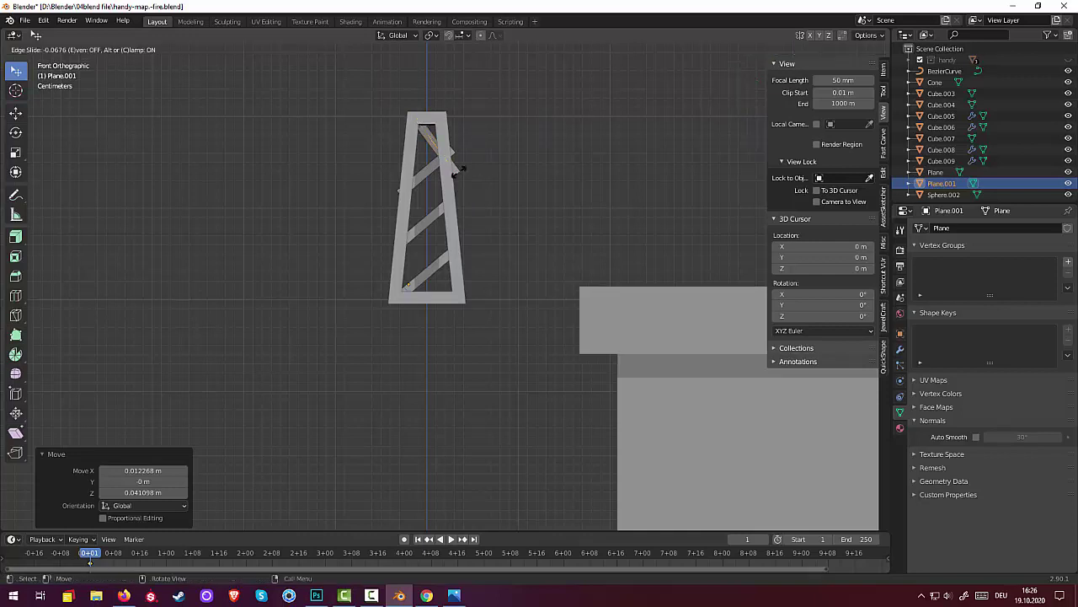
pyautogui.rightClick(503, 183)
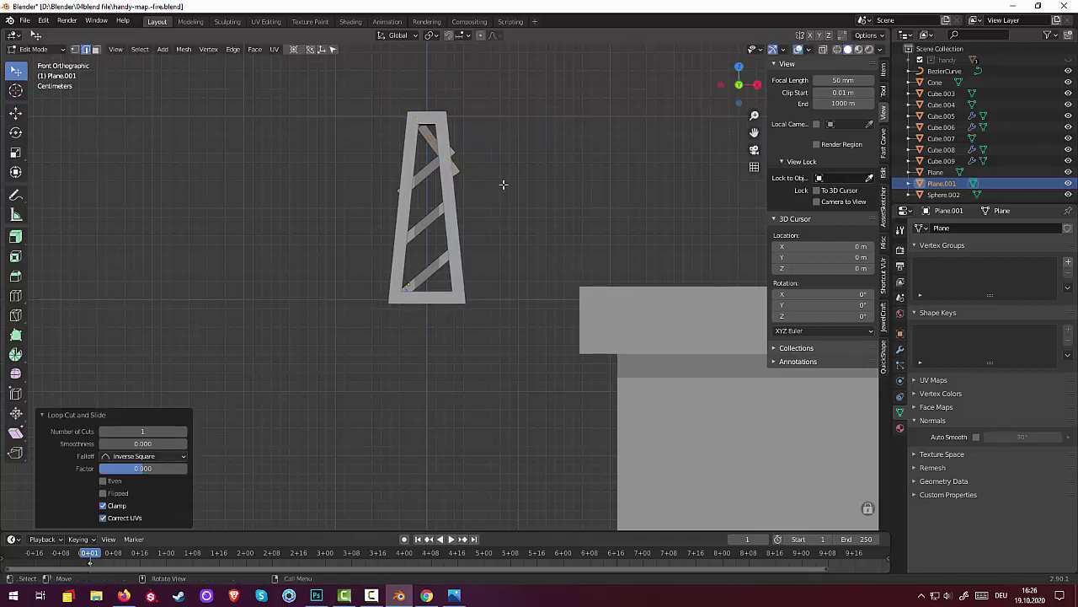
# - Rotate the top diagonal edge 0.486°, then bring a crossing copy down about 0.057 m
pyautogui.keyDown('ctrl'); pyautogui.click(438, 170); pyautogui.keyUp('ctrl')
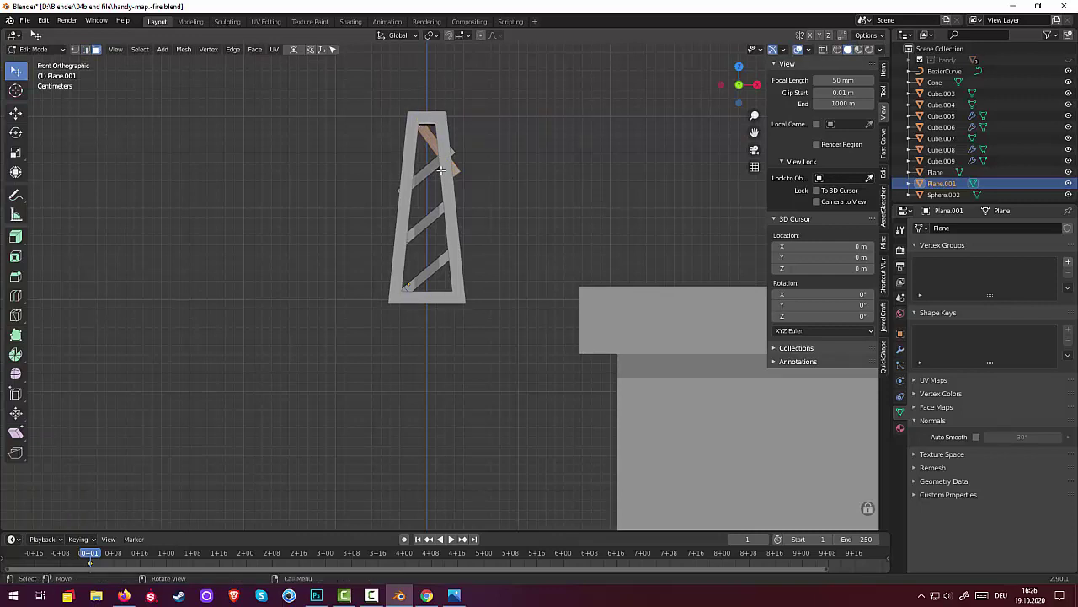
pyautogui.press('r')
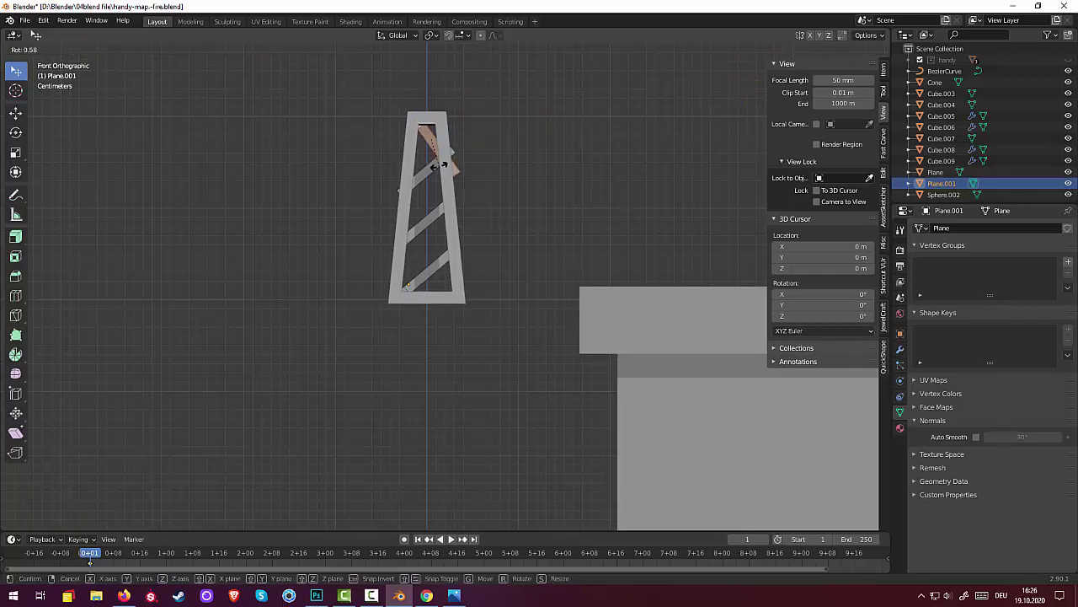
pyautogui.click(442, 163)
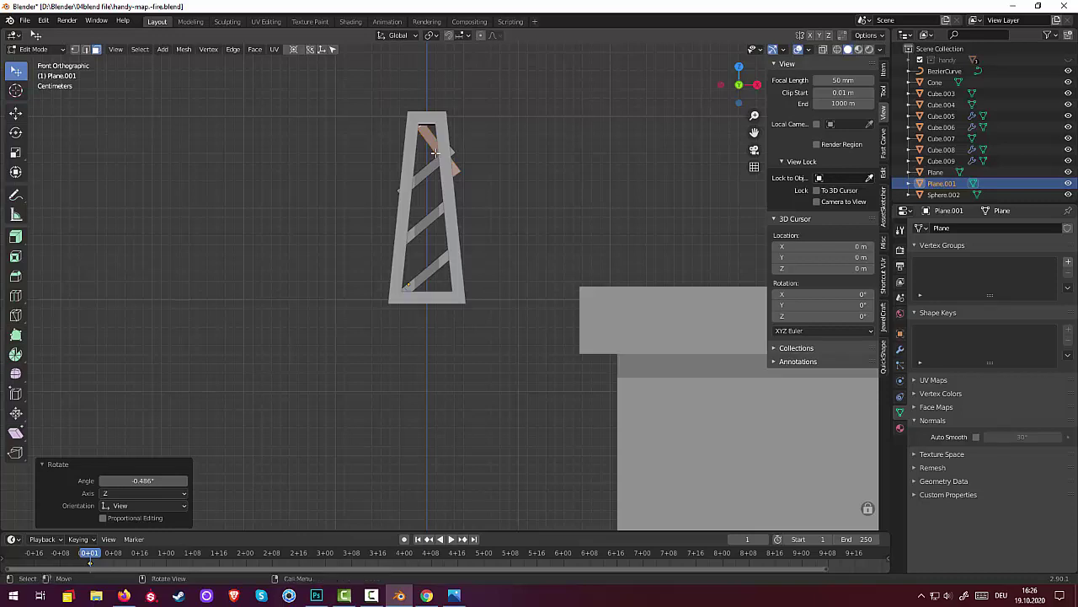
pyautogui.moveTo(435, 152)
pyautogui.mouseDown()
pyautogui.moveTo(421, 220)
pyautogui.moveTo(428, 205)
pyautogui.mouseUp()
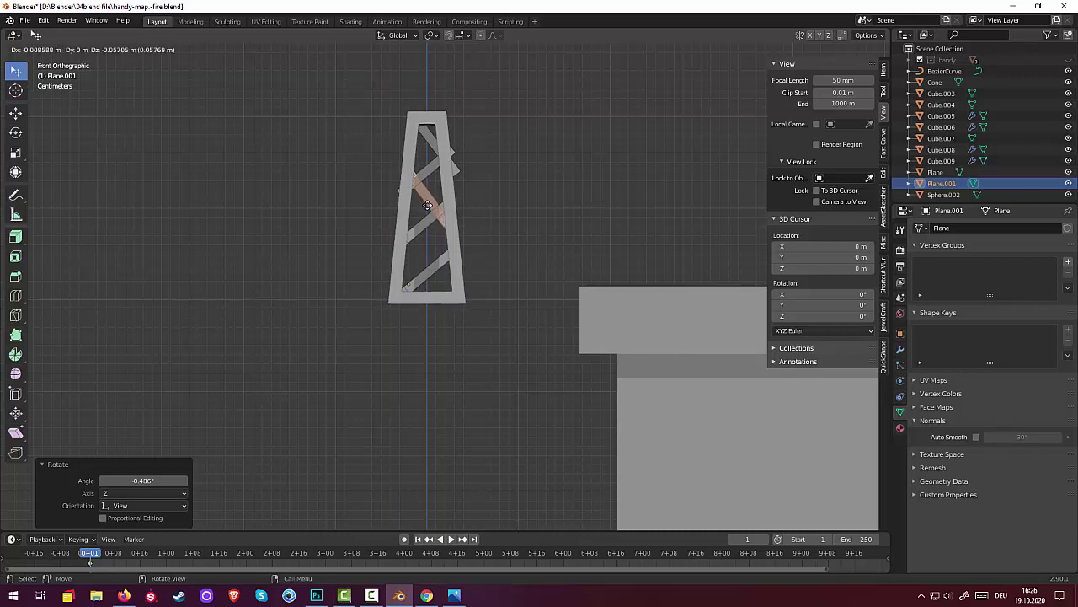
# - Place crossing brace copies over the middle brace and the lowest brace
pyautogui.click(427, 205)
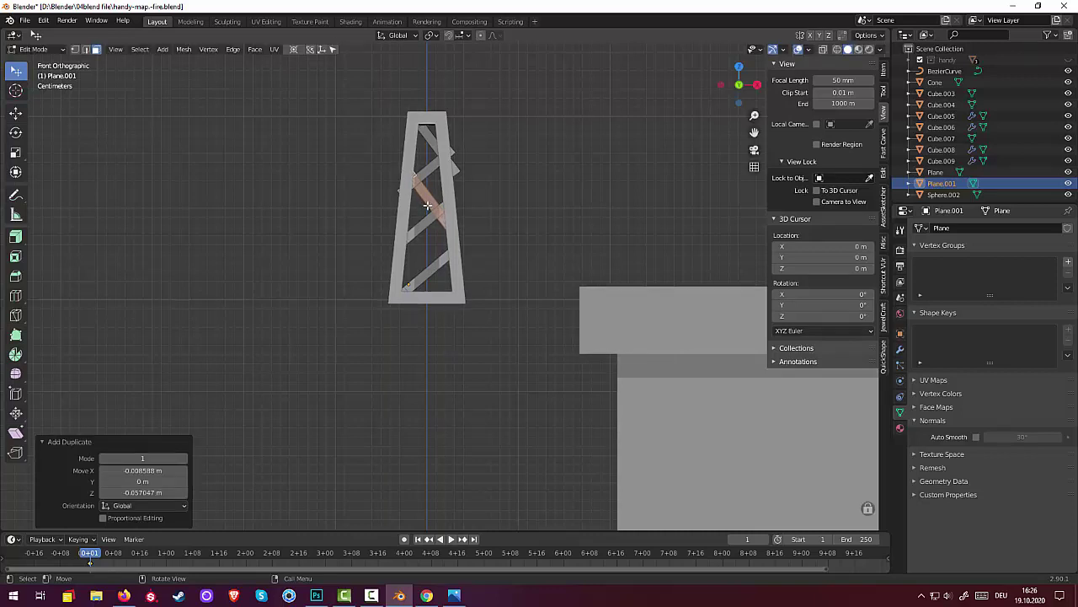
pyautogui.press('shift')
pyautogui.hotkey('shift', 'd')
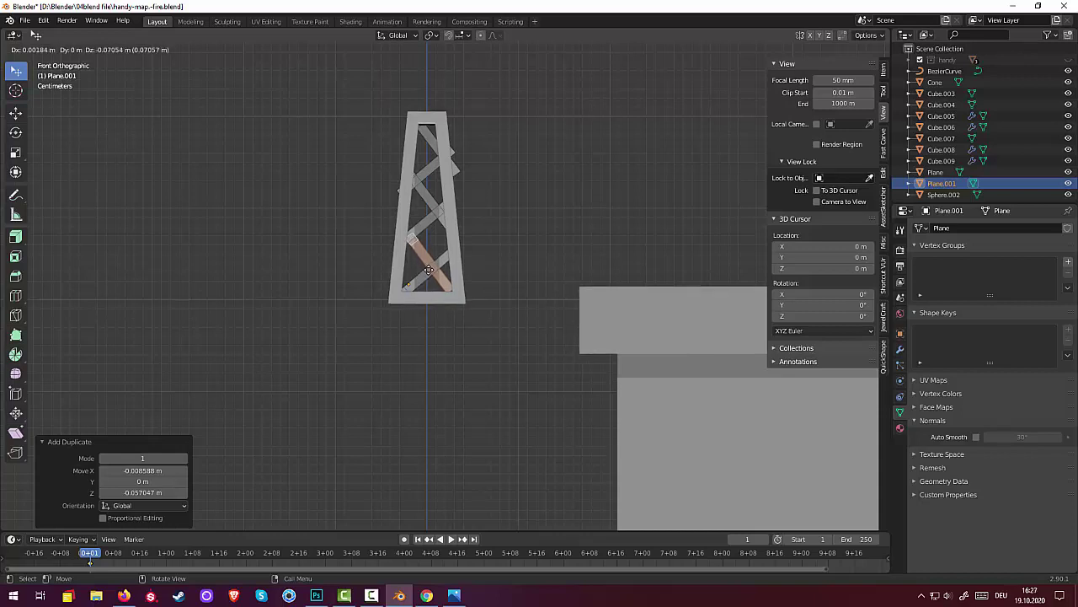
pyautogui.click(428, 266)
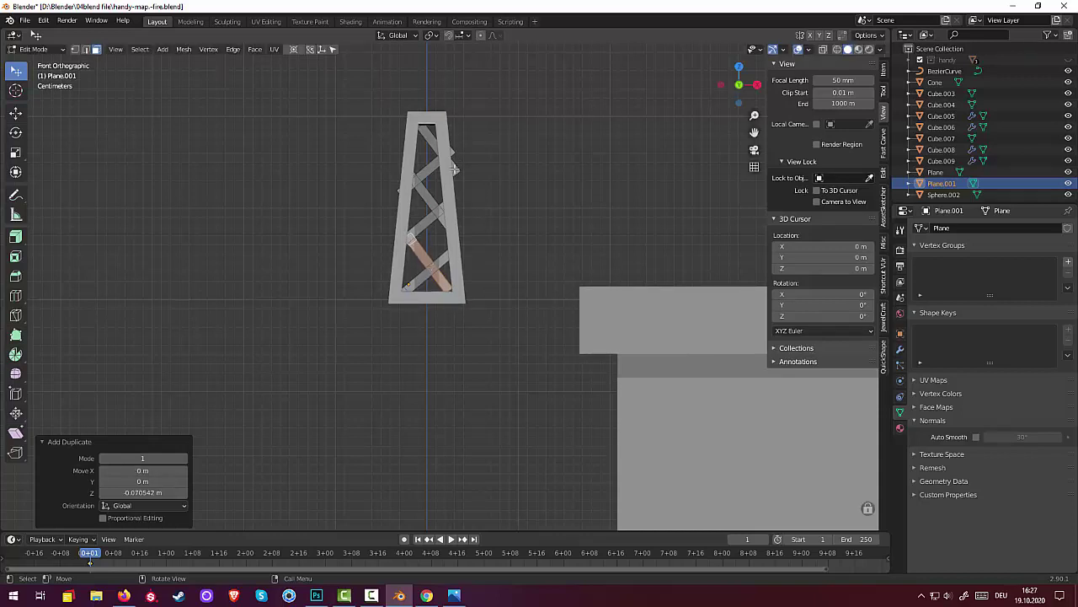
# - Slightly rotate and shift the top diagonal edge to fit the frame
pyautogui.hotkey('alt', 'a')
pyautogui.press('r')
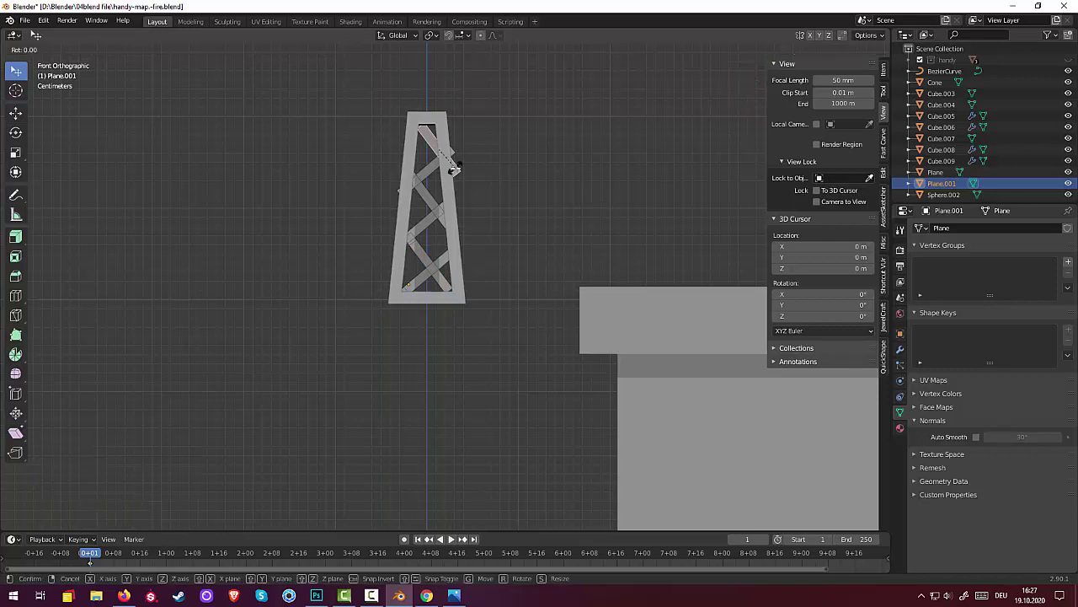
pyautogui.click(455, 167)
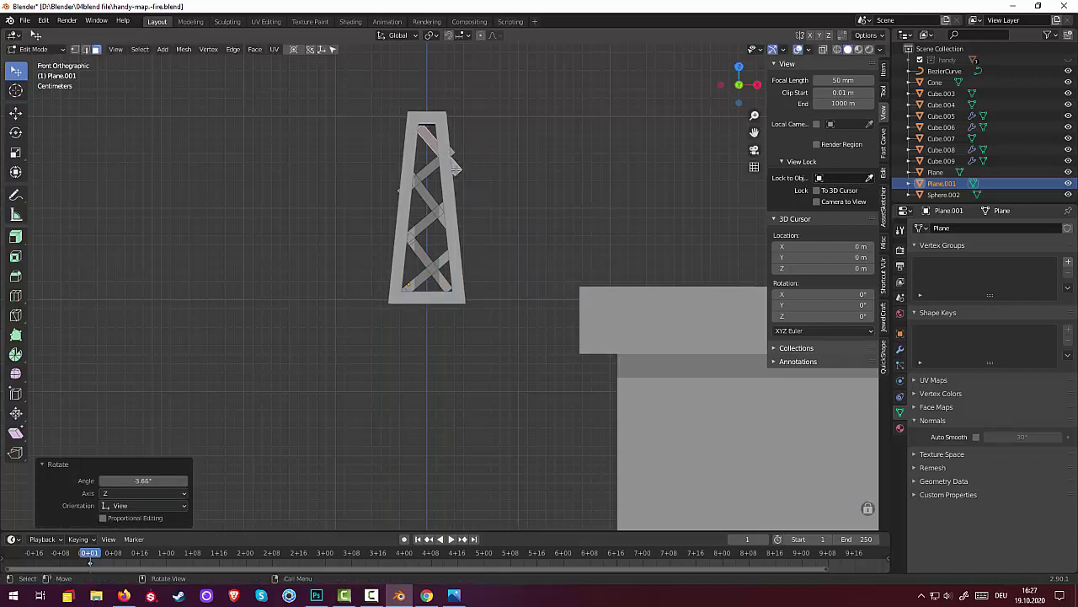
pyautogui.press('g')
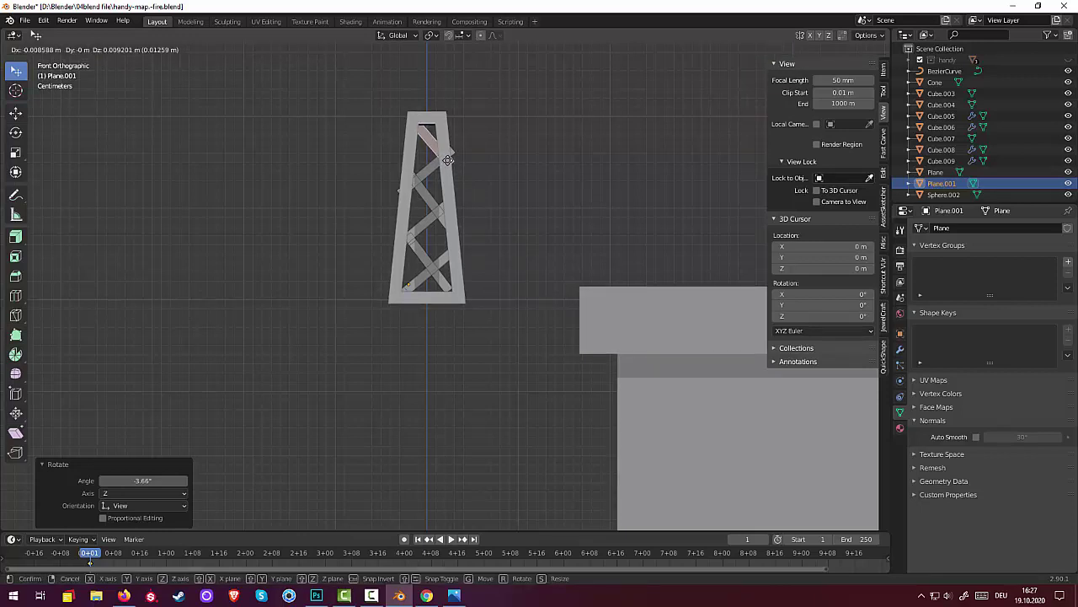
pyautogui.click(447, 160)
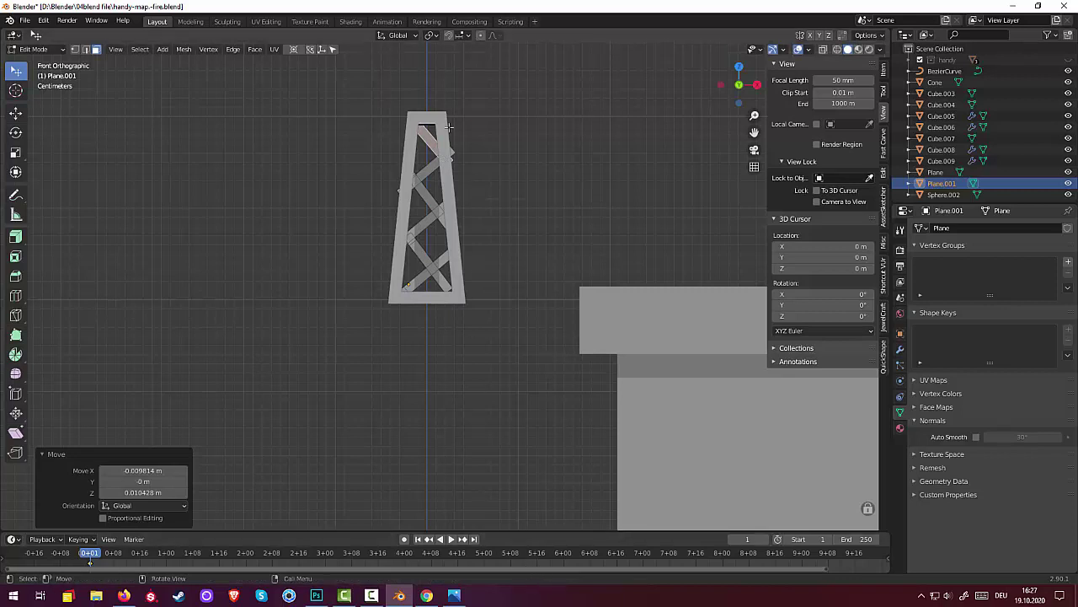
# - Select the bottom bracing and shift it into place
pyautogui.click(430, 202)
pyautogui.click(442, 282)
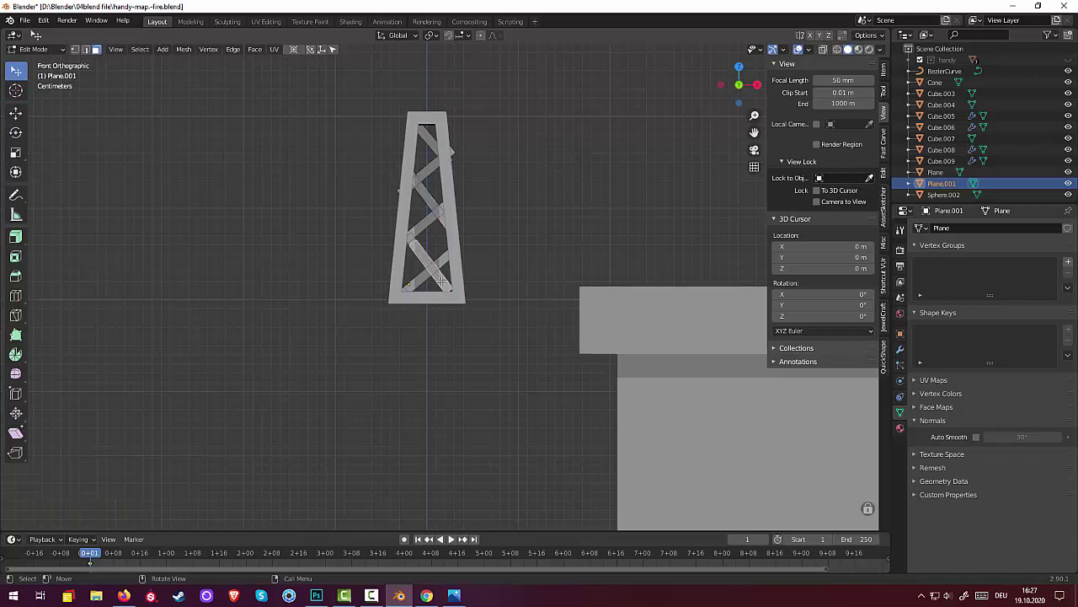
pyautogui.press('g')
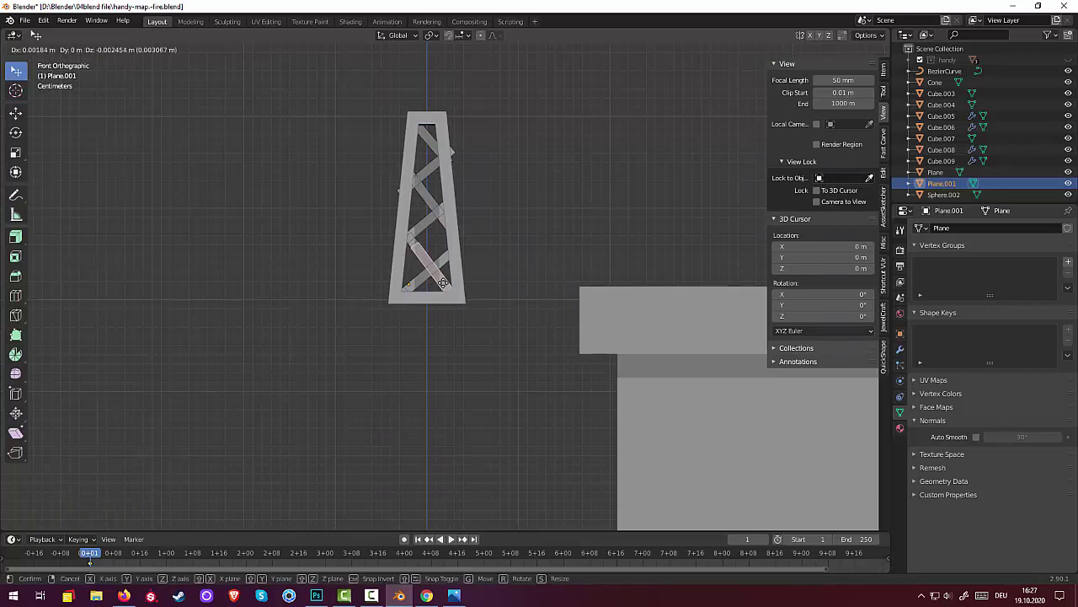
pyautogui.click(443, 282)
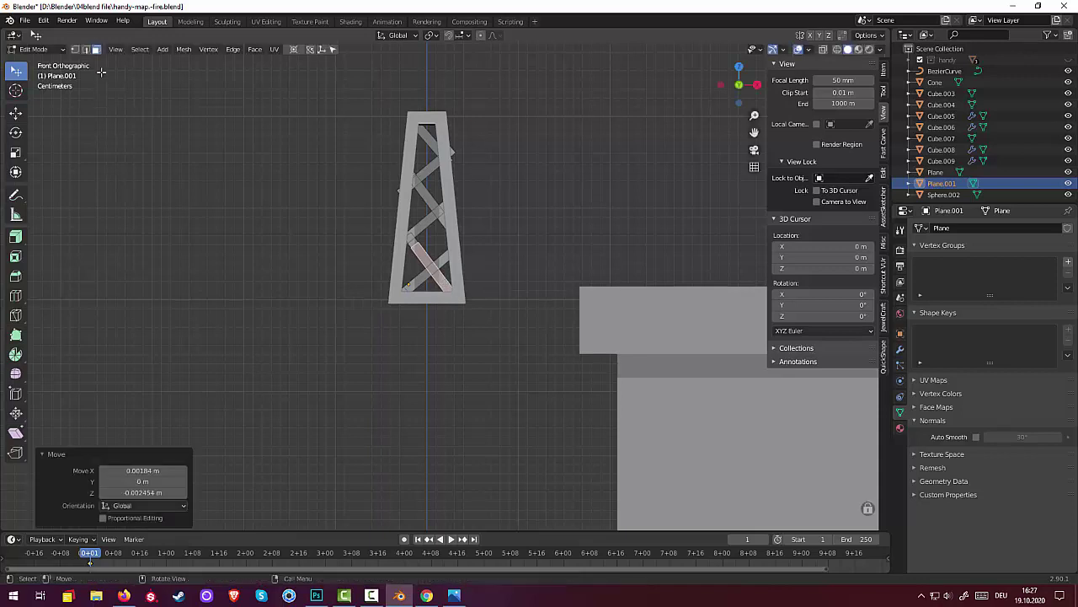
# - In vertex select mode, move the brace vertex against the frame's right side
pyautogui.click(75, 49)
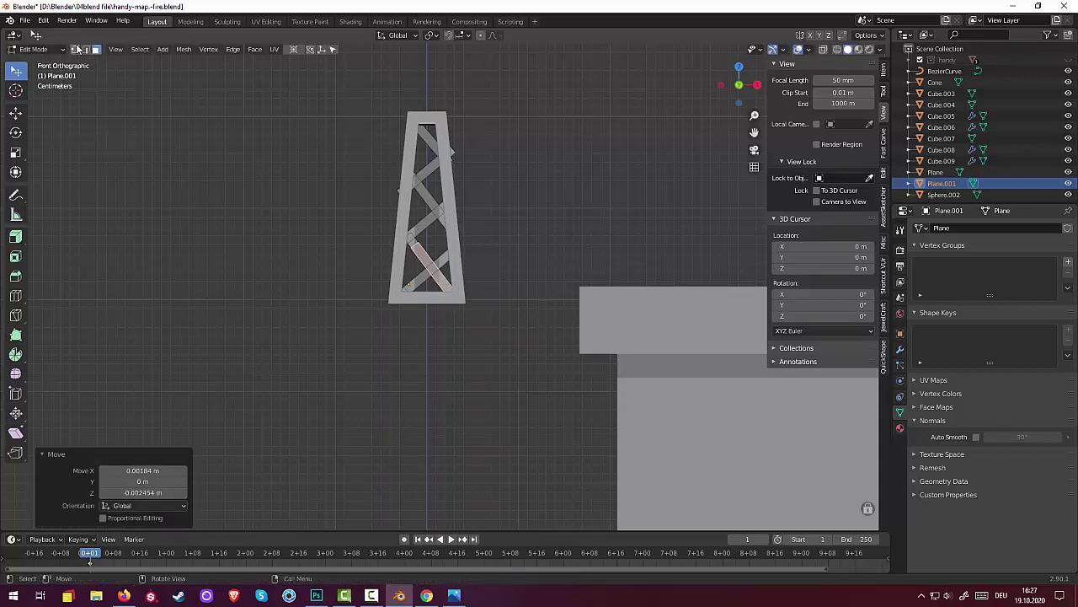
pyautogui.click(455, 155)
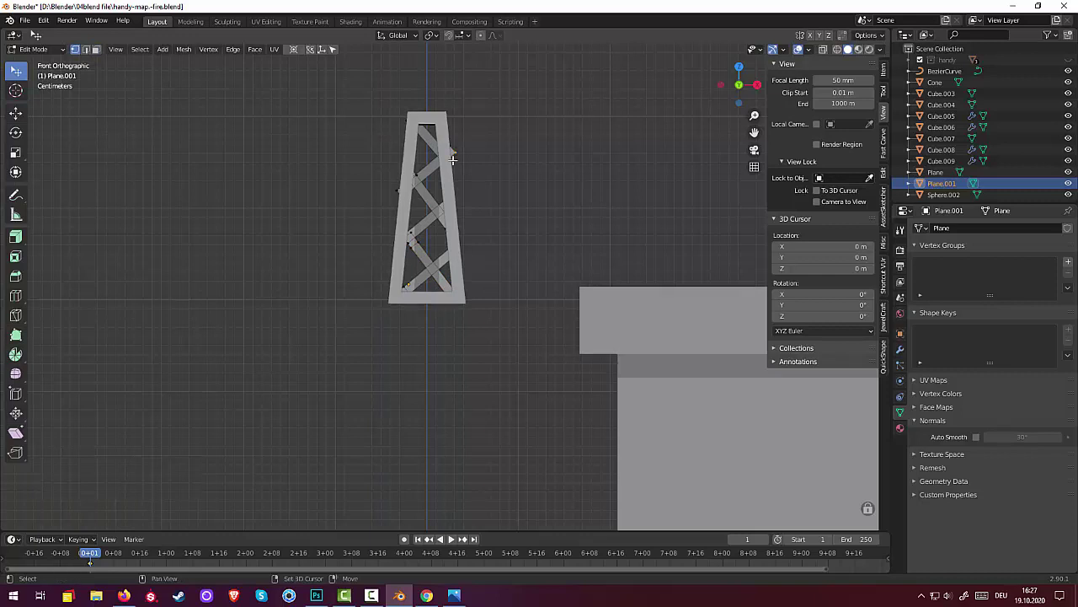
pyautogui.press('g')
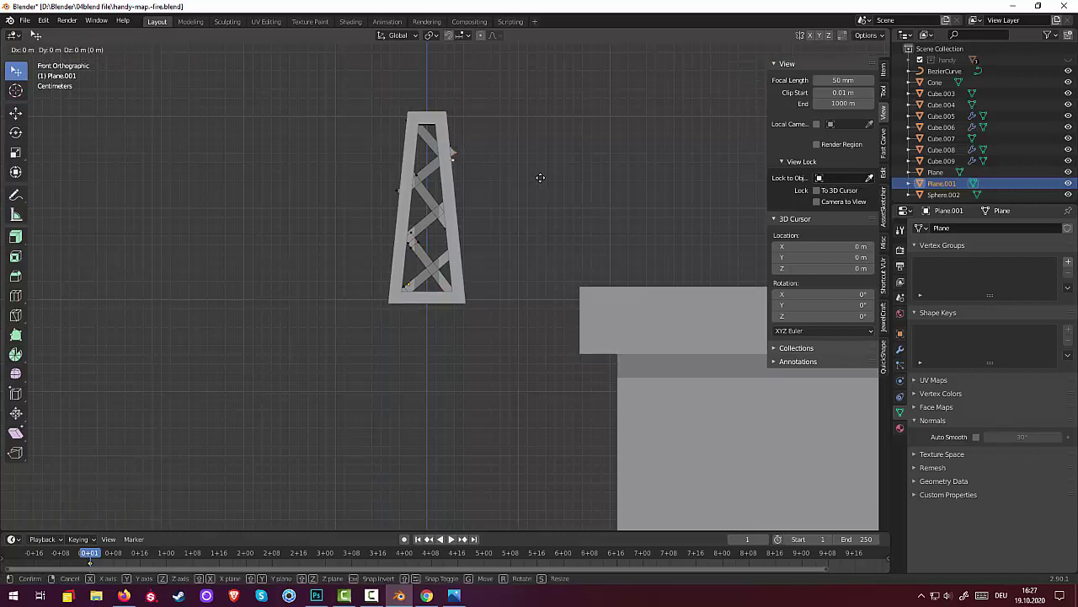
pyautogui.press('Escape')
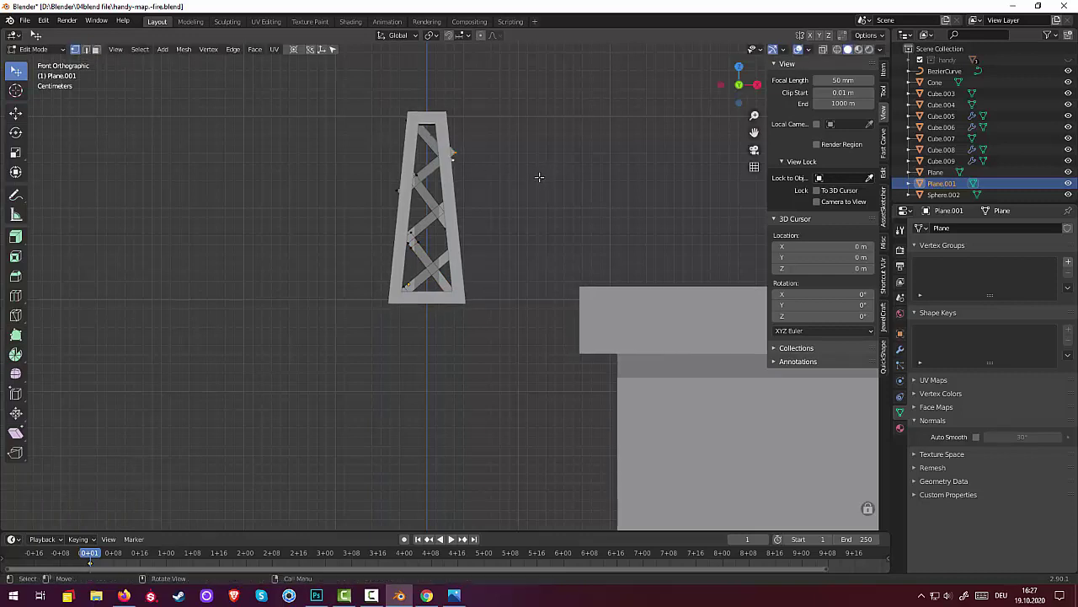
pyautogui.click(455, 154)
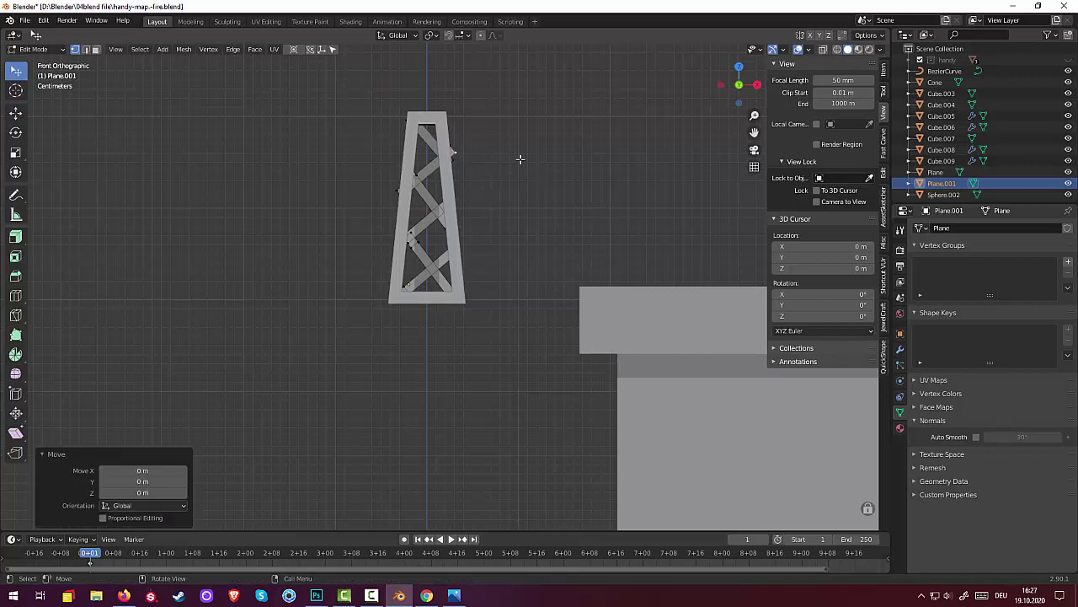
pyautogui.press('g')
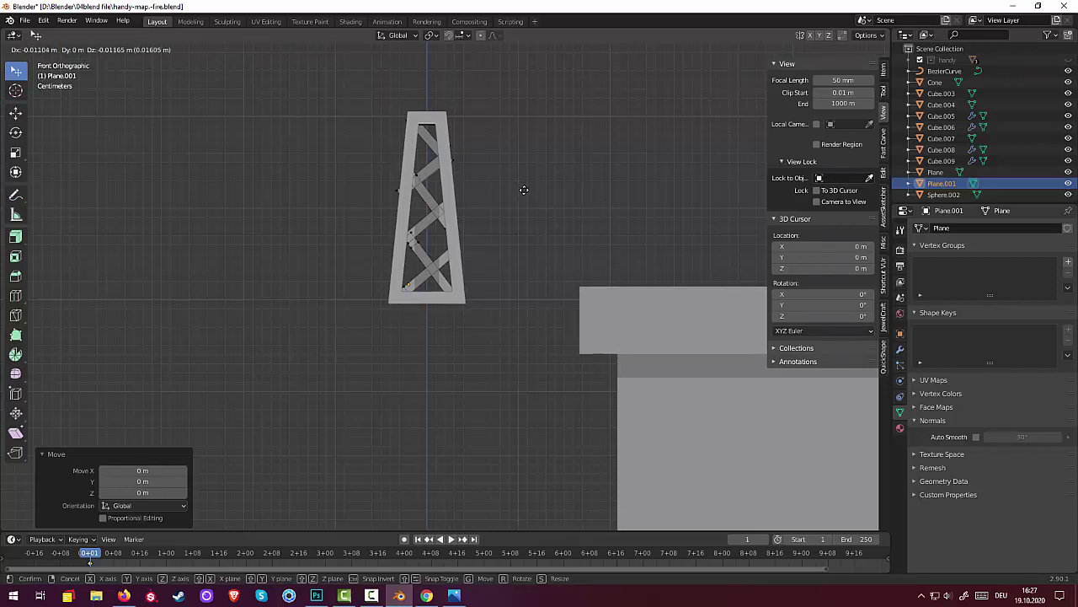
pyautogui.click(444, 158)
# - Refine that vertex's position with a few small moves, then clear the selection
pyautogui.press('g')
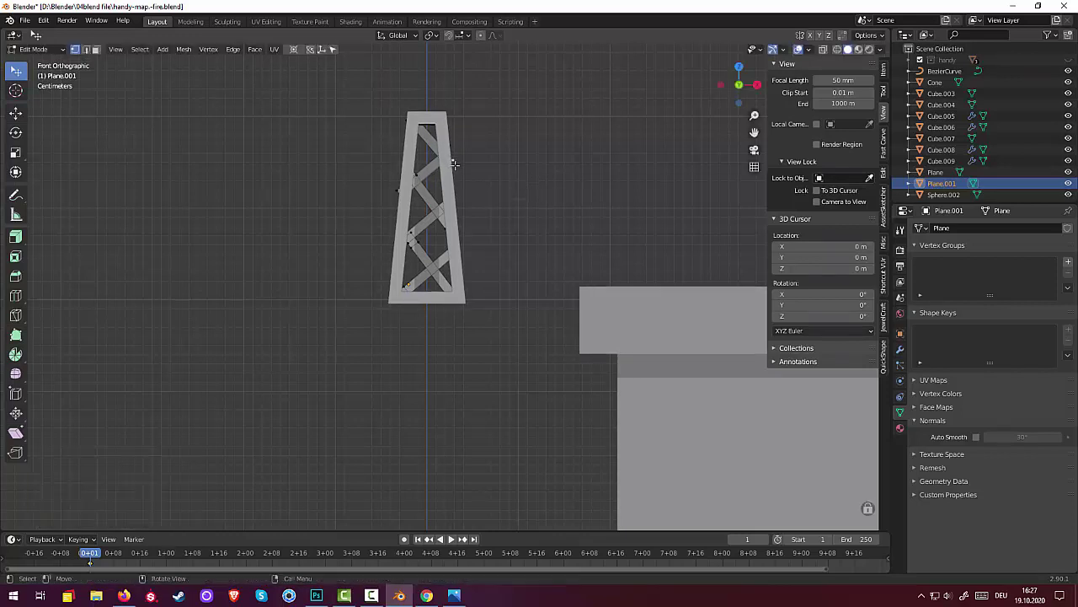
pyautogui.click(533, 182)
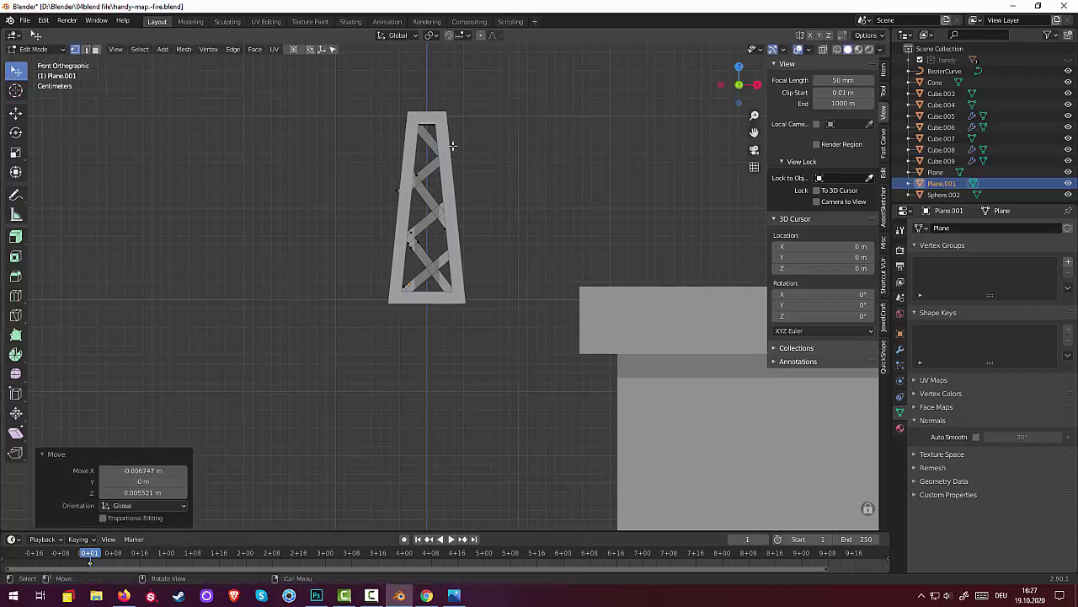
pyautogui.press('g')
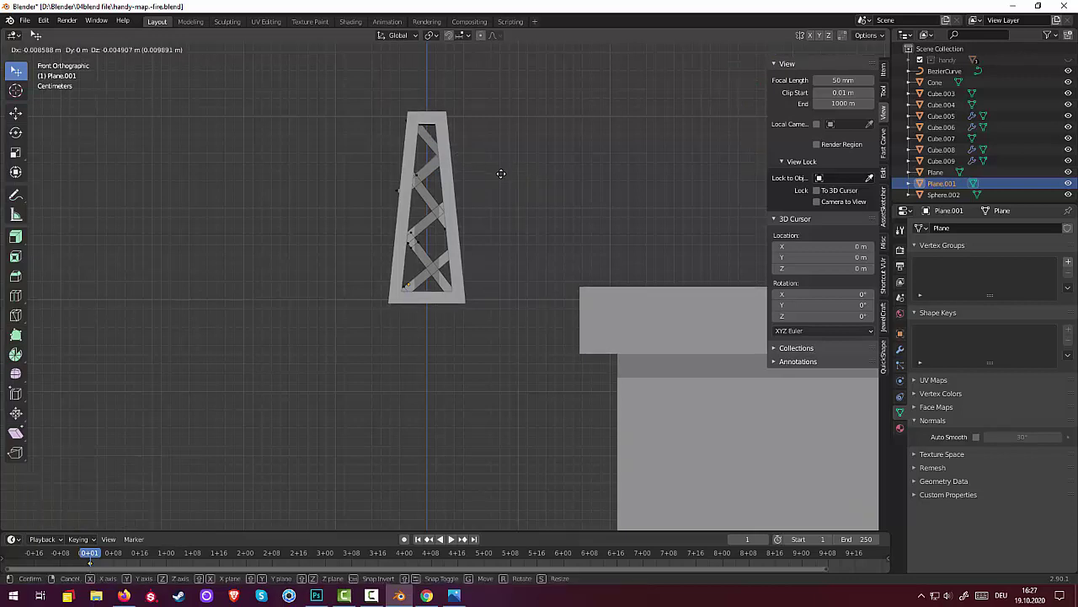
pyautogui.click(497, 177)
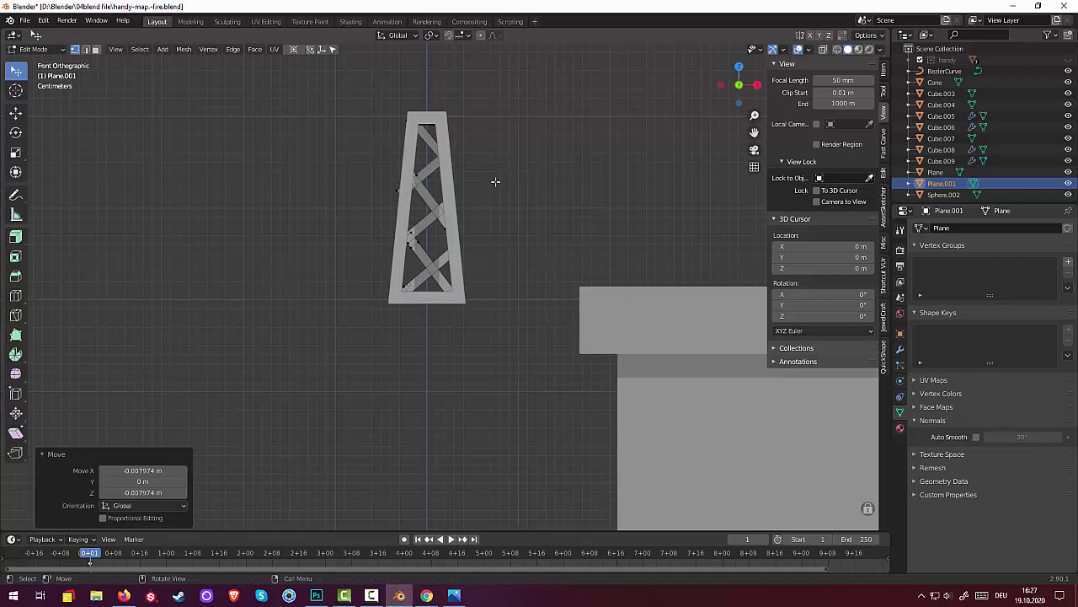
pyautogui.press('g')
pyautogui.click(404, 193)
pyautogui.click(486, 368)
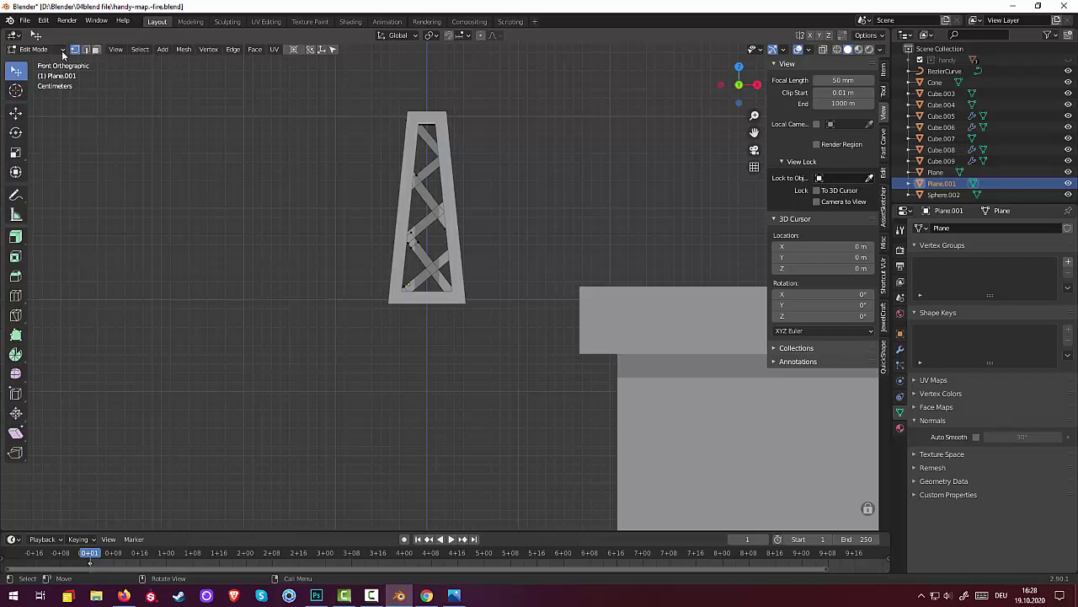
# - Stay in Edit Mode and switch to face select mode
pyautogui.click(61, 51)
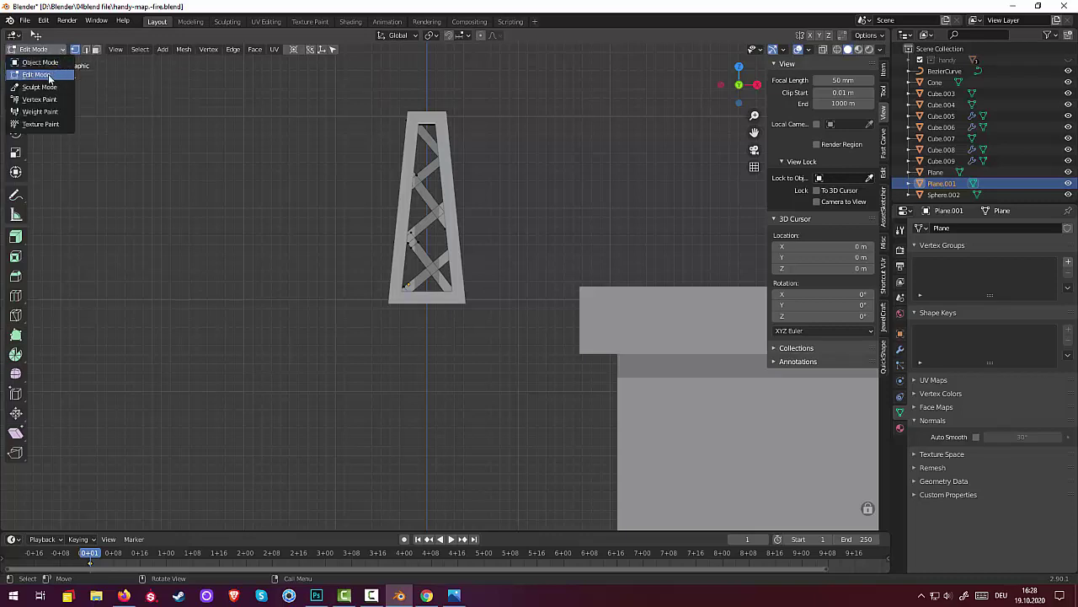
pyautogui.click(36, 75)
pyautogui.click(95, 50)
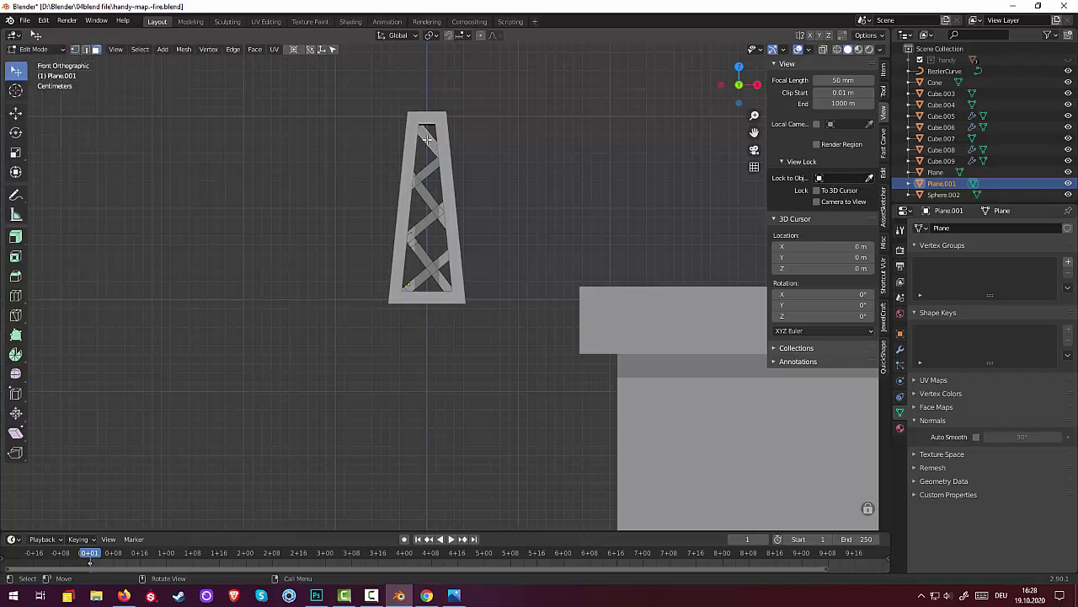
# - Select every crossing diagonal brace face from the tower top down to the bottom
pyautogui.click(427, 169)
pyautogui.keyDown('shift'); pyautogui.click(424, 195); pyautogui.keyUp('shift')
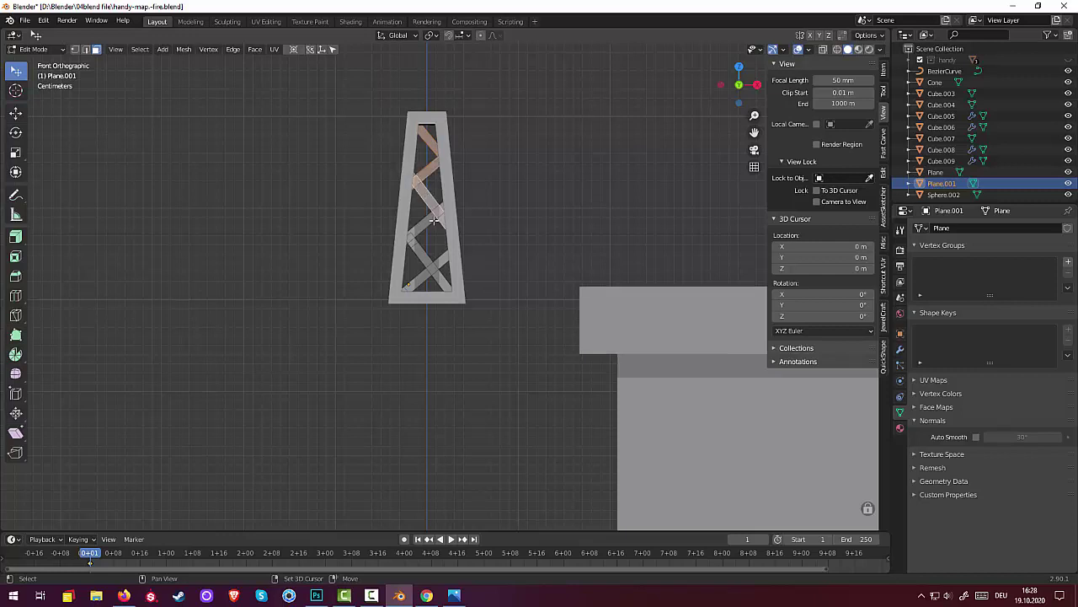
pyautogui.keyDown('shift'); pyautogui.click(429, 217); pyautogui.keyUp('shift')
pyautogui.keyDown('shift'); pyautogui.click(419, 221); pyautogui.keyUp('shift')
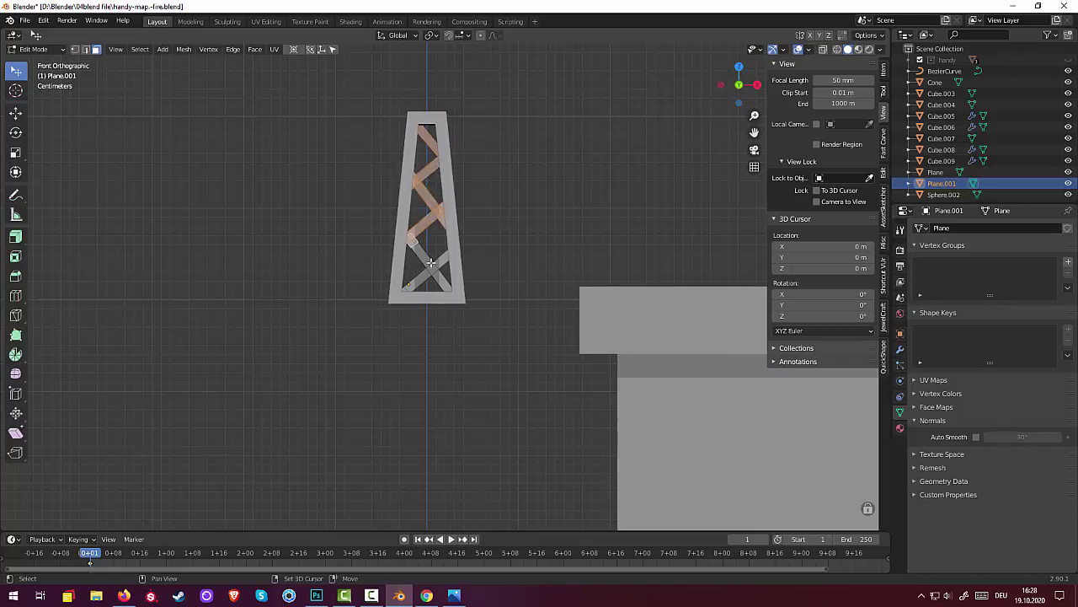
pyautogui.keyDown('shift'); pyautogui.click(430, 263); pyautogui.keyUp('shift')
pyautogui.keyDown('shift'); pyautogui.click(445, 258); pyautogui.keyUp('shift')
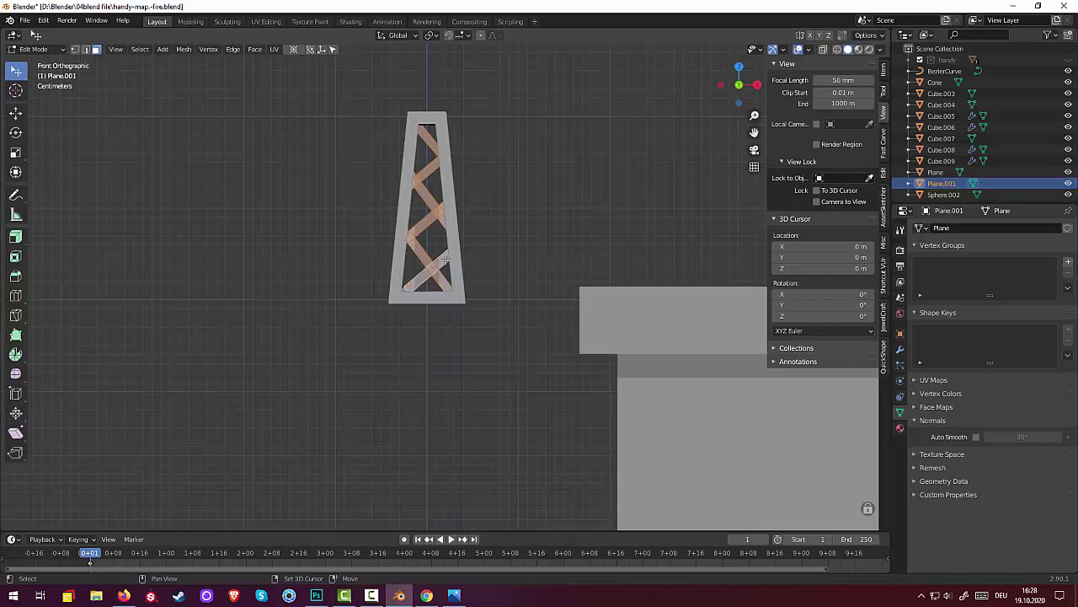
pyautogui.keyDown('shift'); pyautogui.click(407, 287); pyautogui.keyUp('shift')
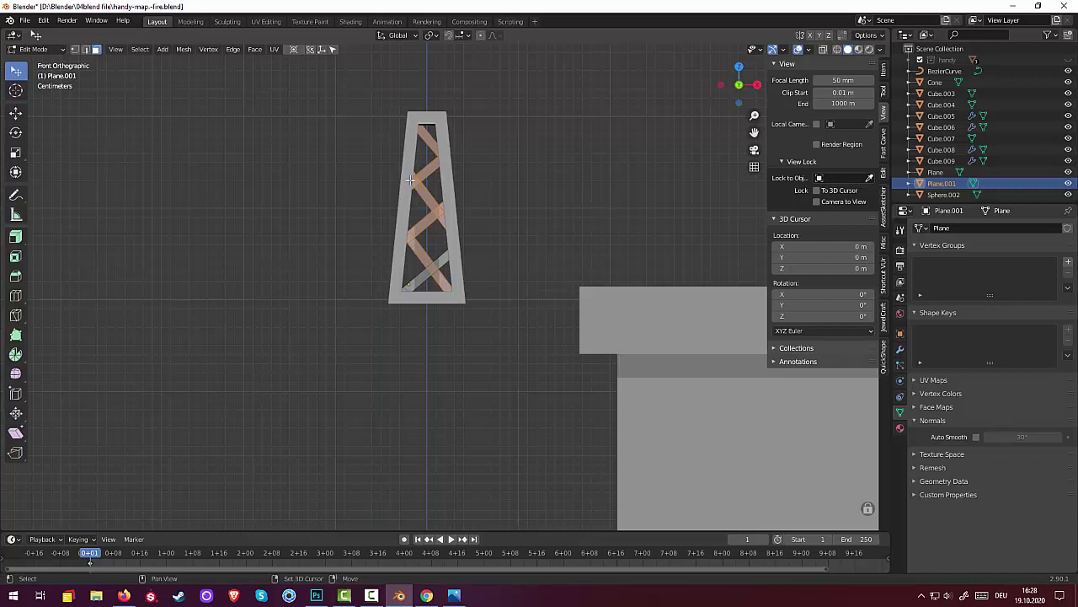
pyautogui.keyDown('shift'); pyautogui.click(445, 262); pyautogui.keyUp('shift')
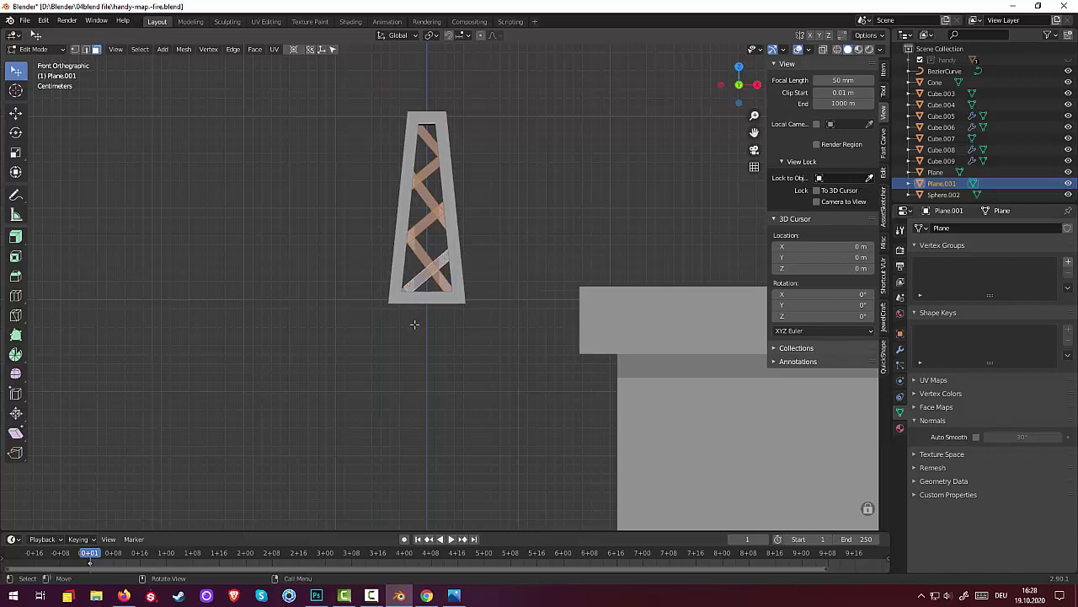
# - Orbit to an angled view and delete the selected brace faces with X > Faces
pyautogui.moveTo(448, 378)
pyautogui.mouseDown(button='middle')
pyautogui.moveTo(462, 397)
pyautogui.moveTo(209, 406)
pyautogui.moveTo(446, 472)
pyautogui.moveTo(506, 455)
pyautogui.moveTo(691, 450)
pyautogui.moveTo(691, 413)
pyautogui.moveTo(826, 462)
pyautogui.moveTo(693, 429)
pyautogui.moveTo(672, 436)
pyautogui.moveTo(825, 417)
pyautogui.moveTo(588, 426)
pyautogui.moveTo(559, 368)
pyautogui.moveTo(530, 370)
pyautogui.mouseUp(button='middle')
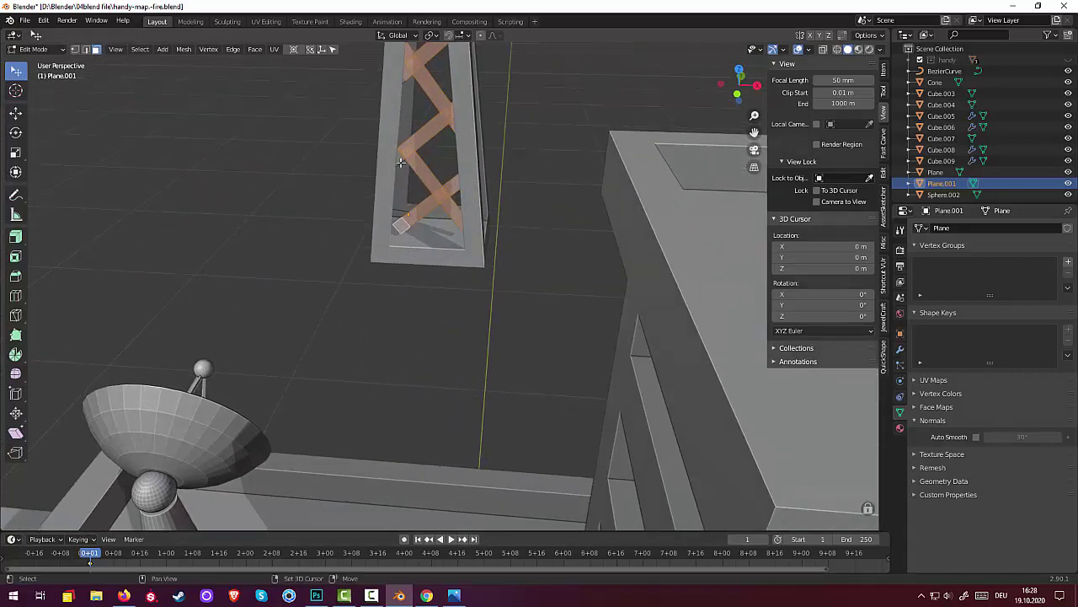
pyautogui.moveTo(525, 322)
pyautogui.mouseDown(button='middle')
pyautogui.moveTo(534, 333)
pyautogui.moveTo(522, 313)
pyautogui.moveTo(337, 290)
pyautogui.moveTo(498, 299)
pyautogui.moveTo(447, 318)
pyautogui.mouseUp(button='middle')
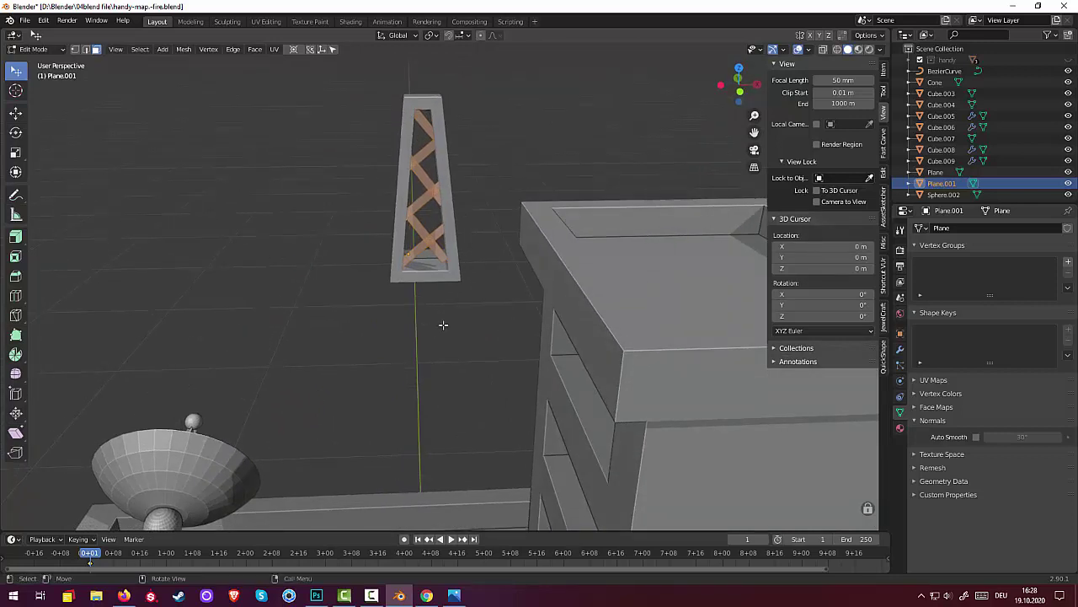
pyautogui.press('x')
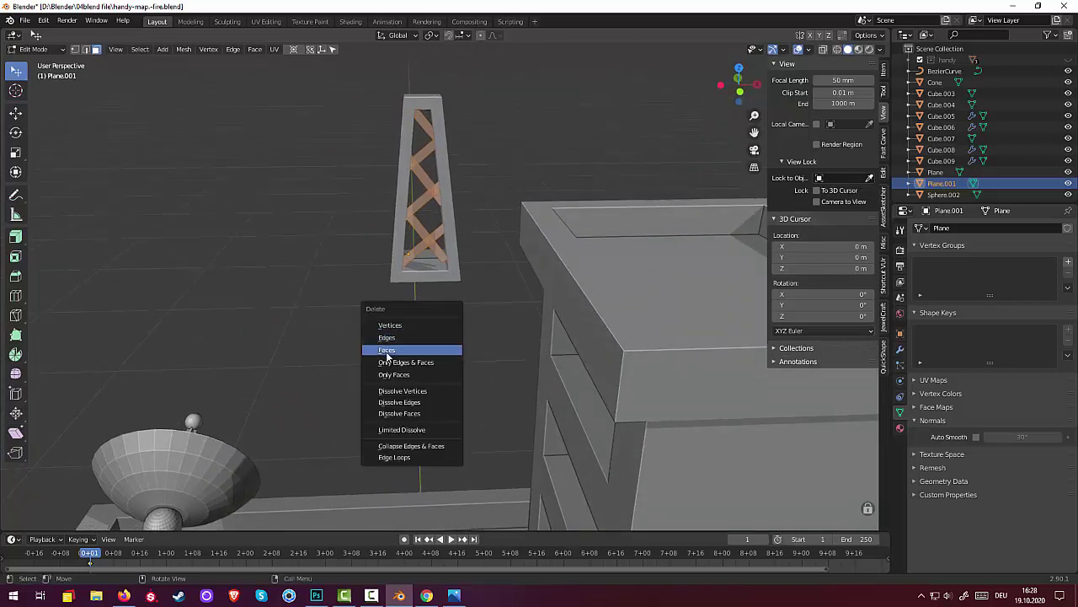
pyautogui.click(392, 349)
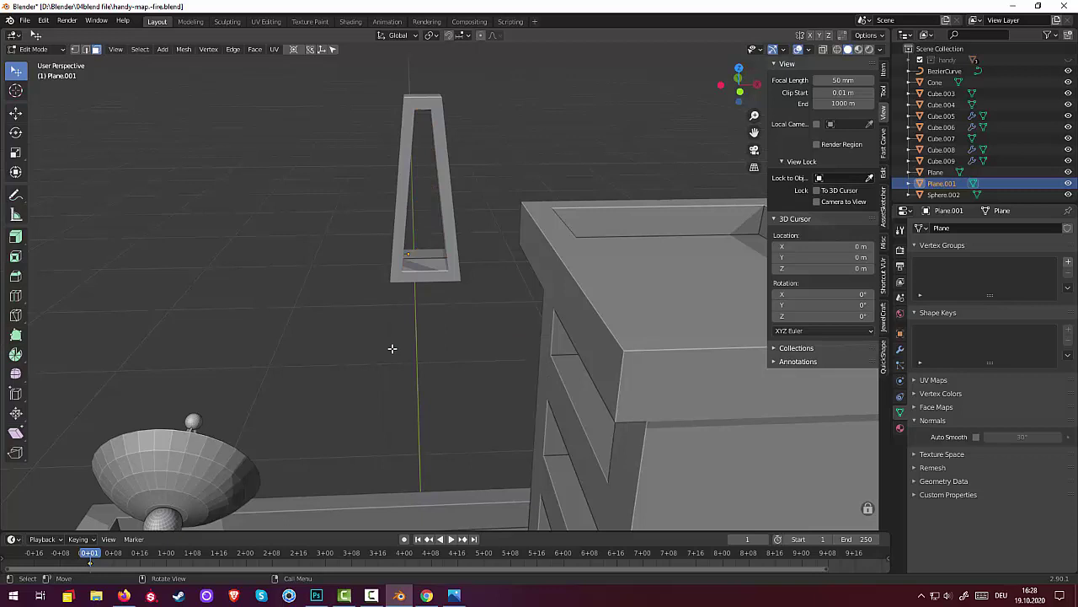
pyautogui.click(372, 599)
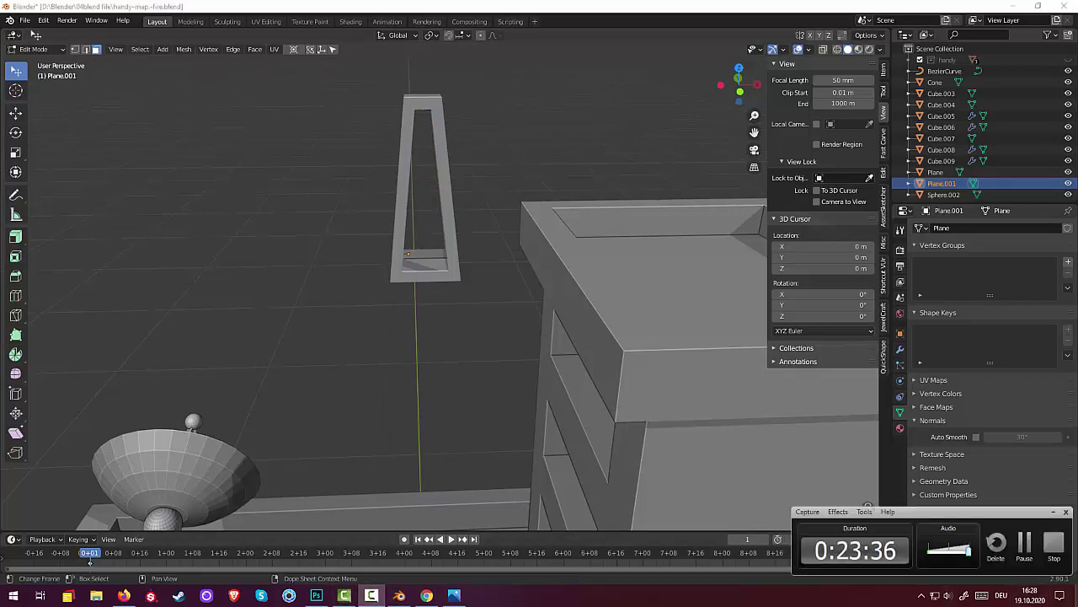